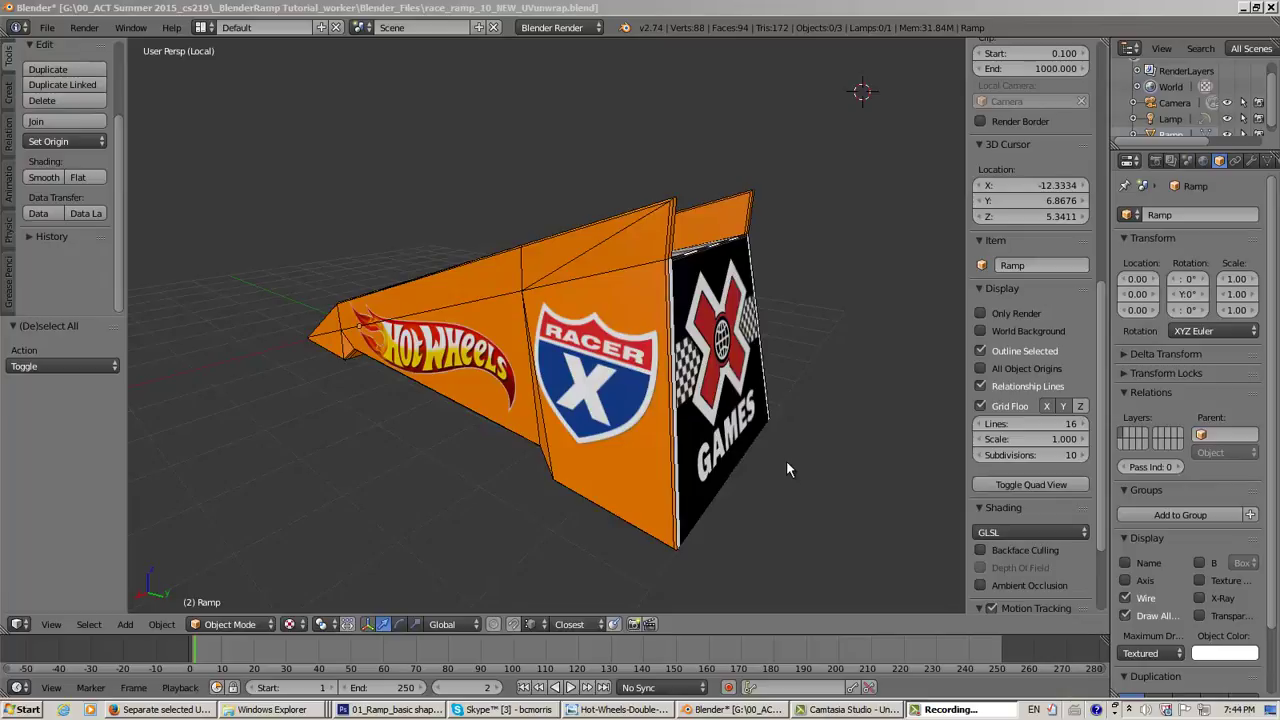
Inspect the textured ramp's side and back, and switch to the Hot-Wheels-Double-Loop-Dare-Rendering.jpg reference in Windows Photo Viewer
{"action": "middle_click_drag", "start_coordinate": [700, 450], "coordinate": [563, 436]}
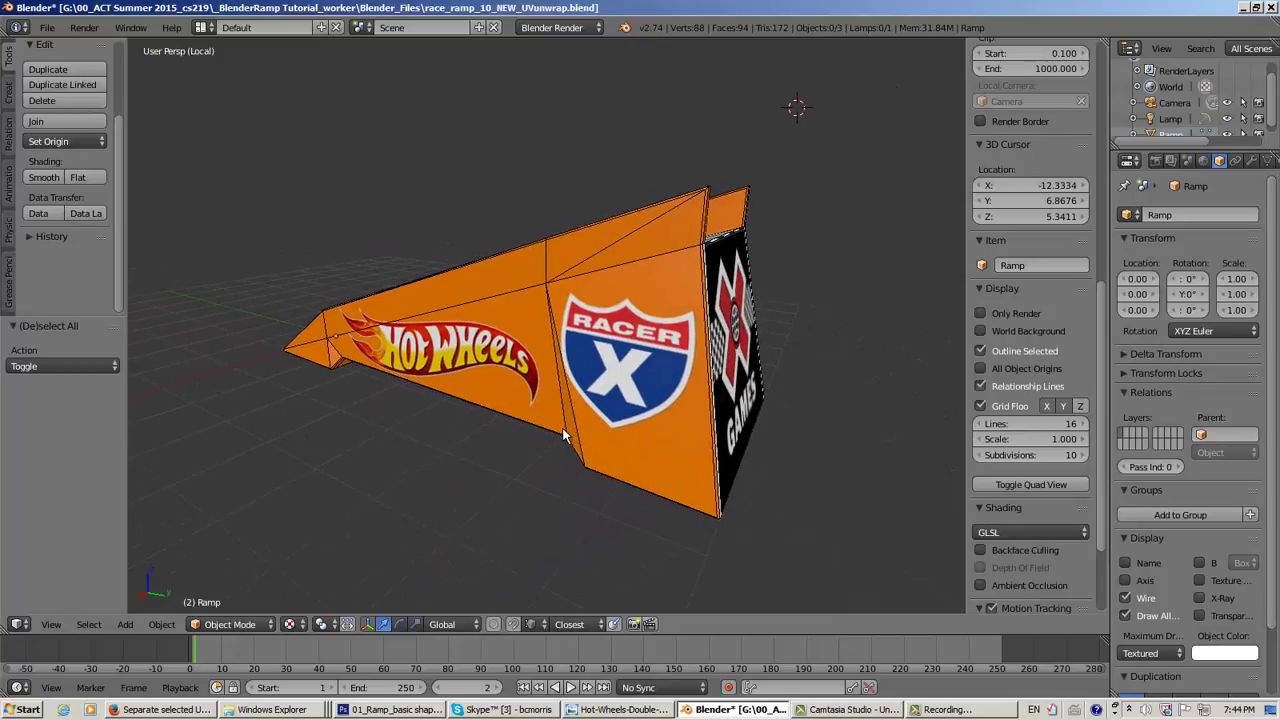
{"action": "mouse_move", "coordinate": [506, 458]}
{"action": "middle_mouse_down"}
{"action": "mouse_move", "coordinate": [705, 465]}
{"action": "mouse_move", "coordinate": [494, 457]}
{"action": "mouse_move", "coordinate": [491, 471]}
{"action": "mouse_move", "coordinate": [225, 481]}
{"action": "mouse_move", "coordinate": [551, 466]}
{"action": "mouse_move", "coordinate": [496, 461]}
{"action": "middle_mouse_up"}
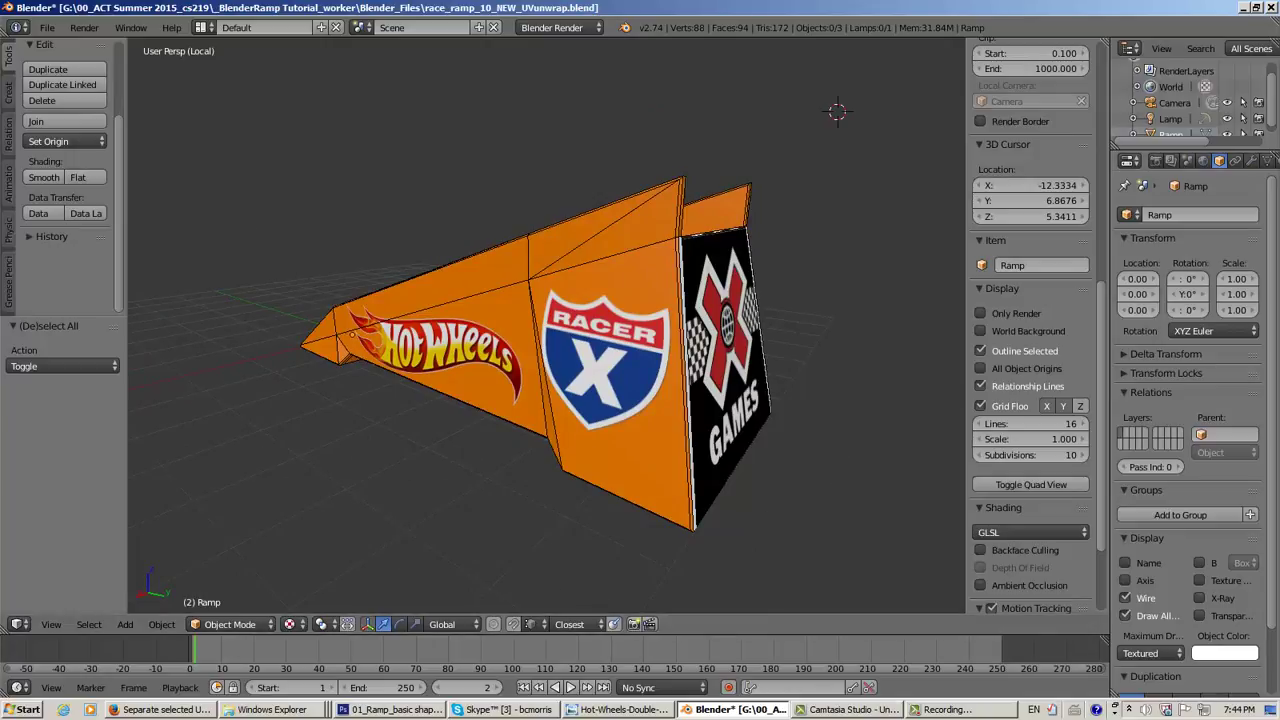
{"action": "key", "text": "alt+Tab"}
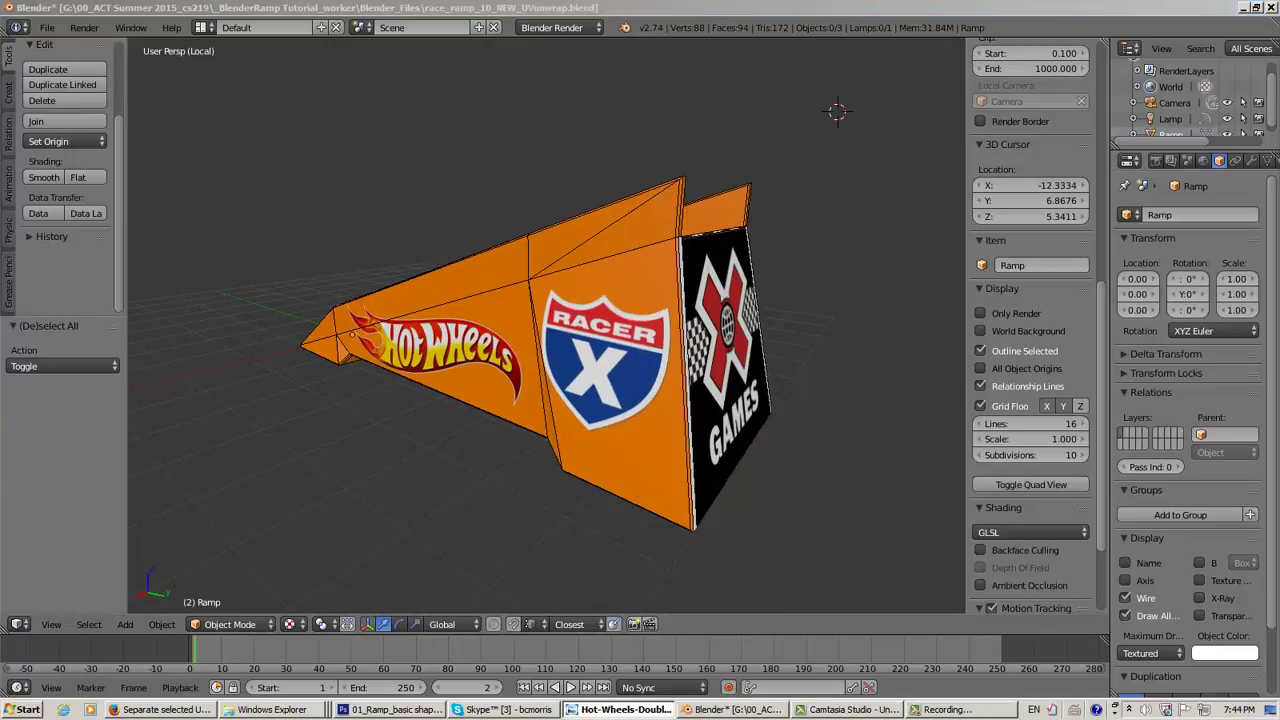
{"action": "left_click_drag", "start_coordinate": [1279, 34], "coordinate": [780, 30]}
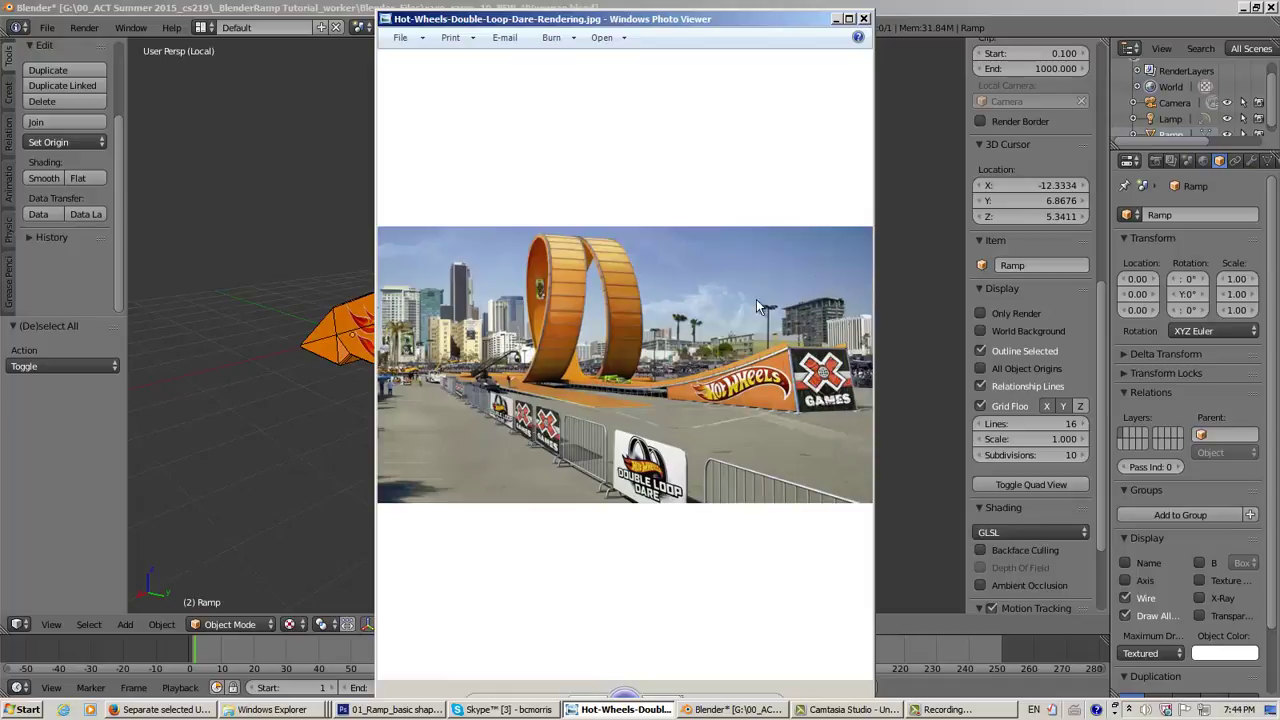
{"action": "mouse_move", "coordinate": [616, 8]}
{"action": "left_mouse_down"}
{"action": "mouse_move", "coordinate": [629, 66]}
{"action": "mouse_move", "coordinate": [627, 4]}
{"action": "mouse_move", "coordinate": [628, 17]}
{"action": "left_mouse_up"}
Browse through the following Hot Wheels toy and logo reference images, and minimize the photo viewer
{"action": "left_click", "coordinate": [665, 661]}
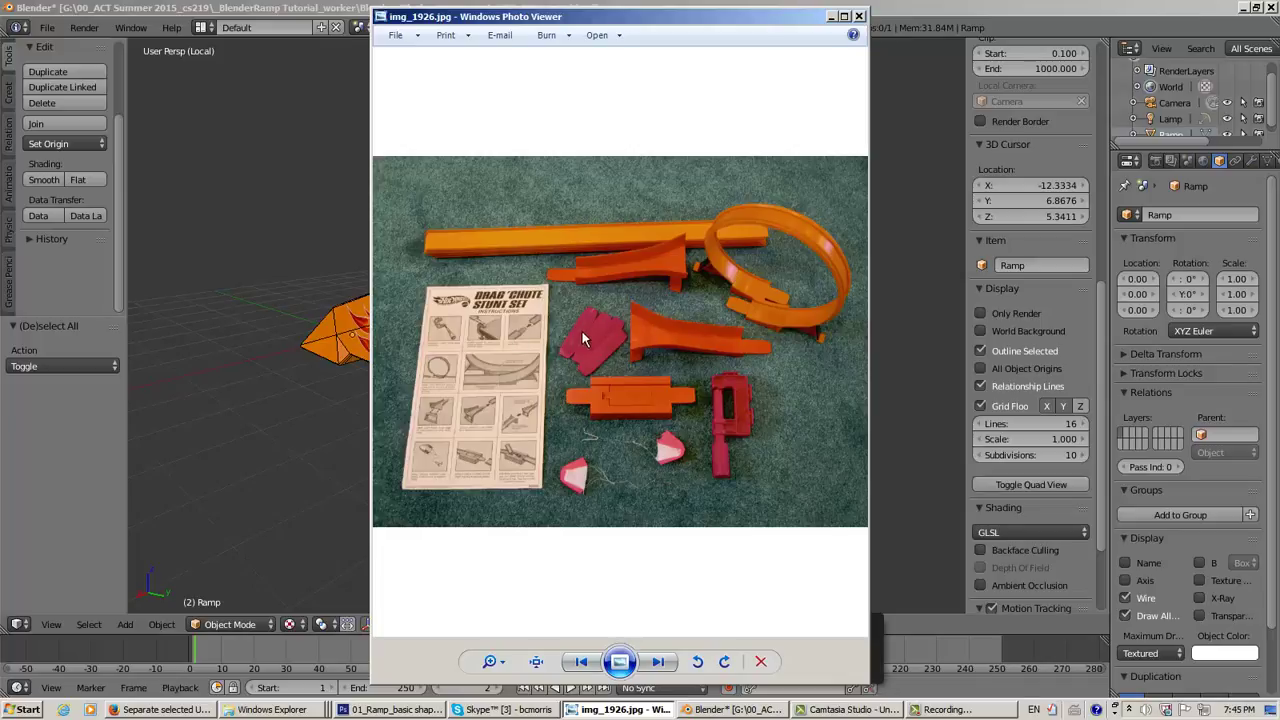
{"action": "left_click", "coordinate": [658, 662]}
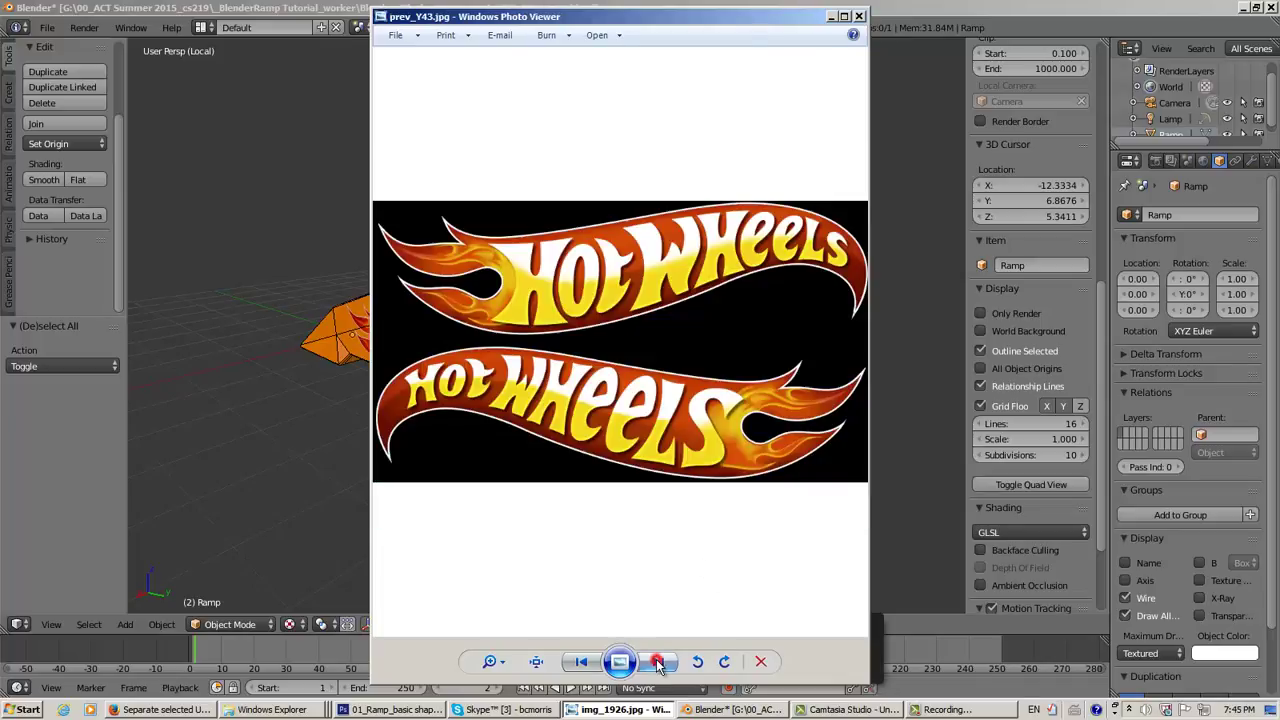
{"action": "left_click", "coordinate": [658, 662]}
{"action": "left_click", "coordinate": [658, 662]}
{"action": "left_click", "coordinate": [658, 662]}
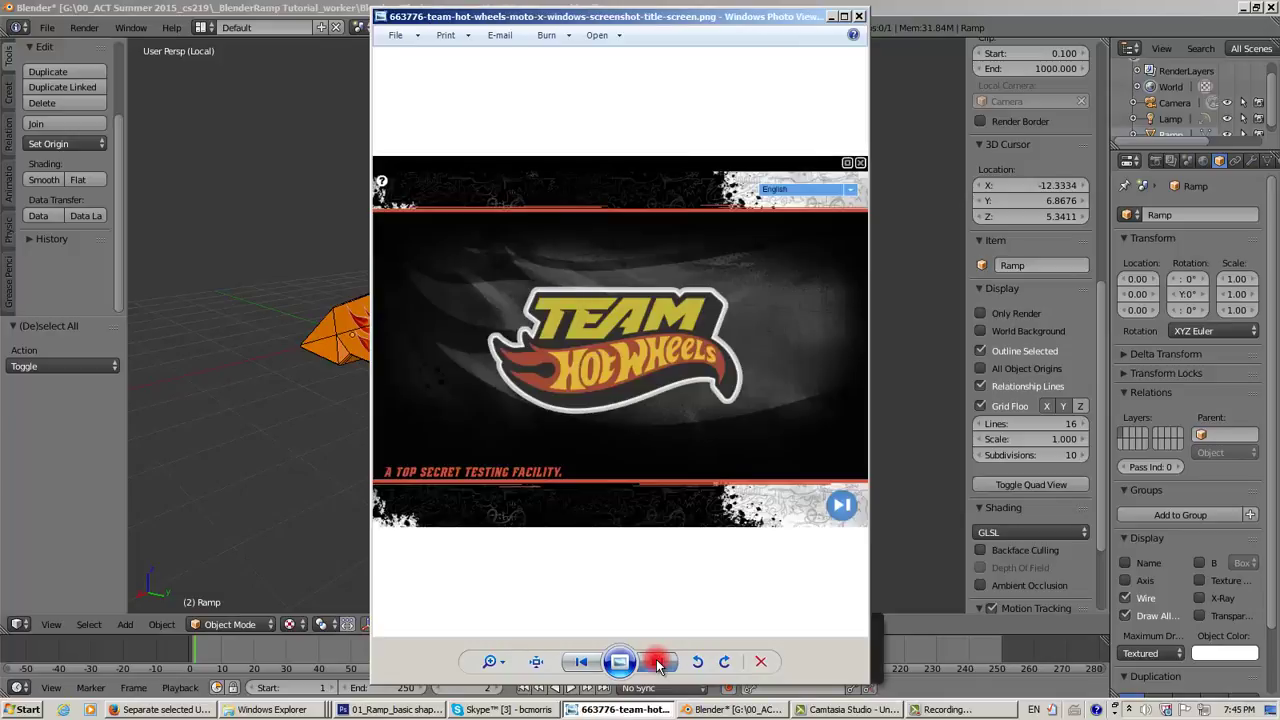
{"action": "left_click", "coordinate": [658, 662]}
{"action": "left_click", "coordinate": [658, 662]}
{"action": "left_click", "coordinate": [658, 662]}
{"action": "left_click", "coordinate": [658, 662]}
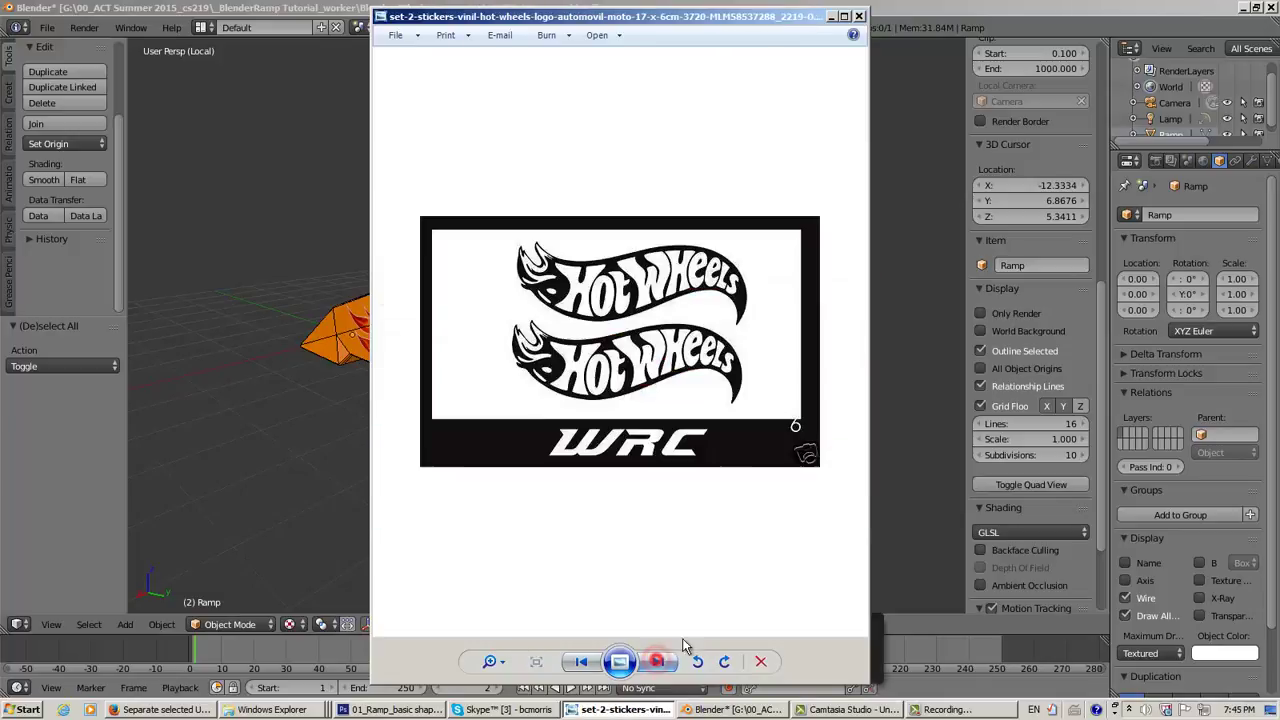
{"action": "left_click", "coordinate": [831, 17]}
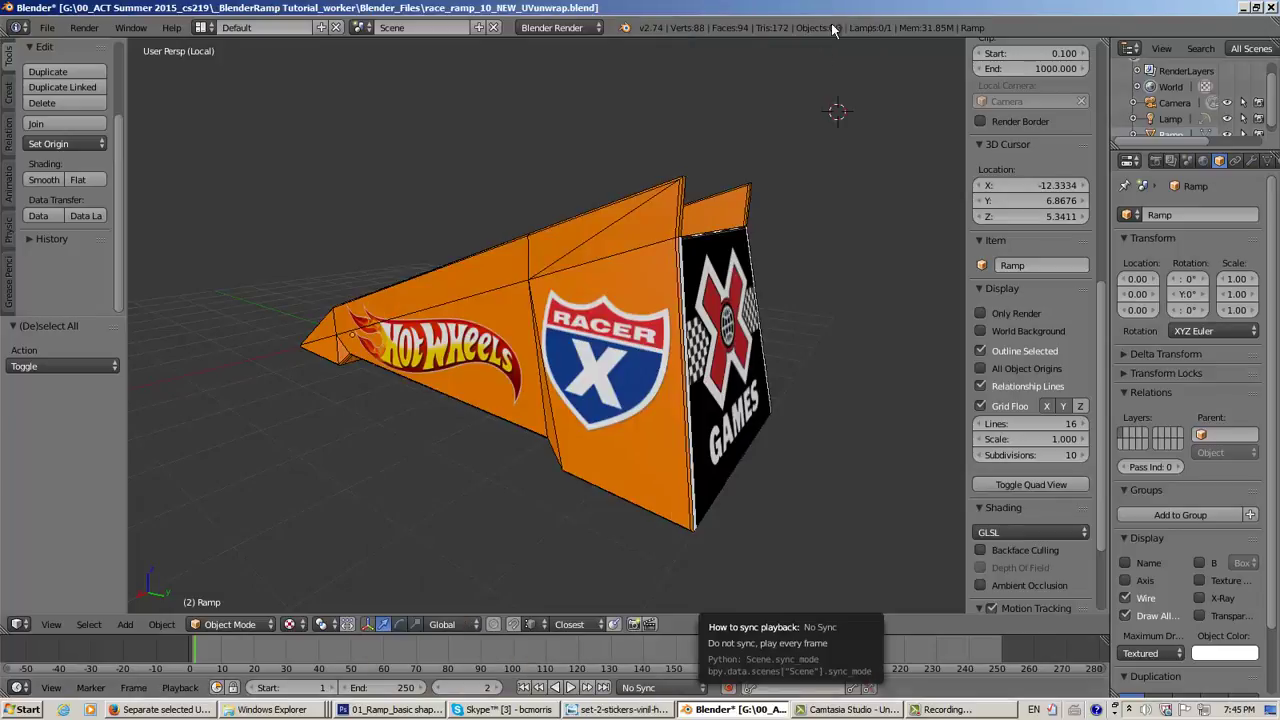
Switch to Photoshop and examine the front, top and dimensioned right-side views of the ramp in 01_Ramp_basic shape2.psd
{"action": "middle_click_drag", "start_coordinate": [600, 440], "coordinate": [631, 452]}
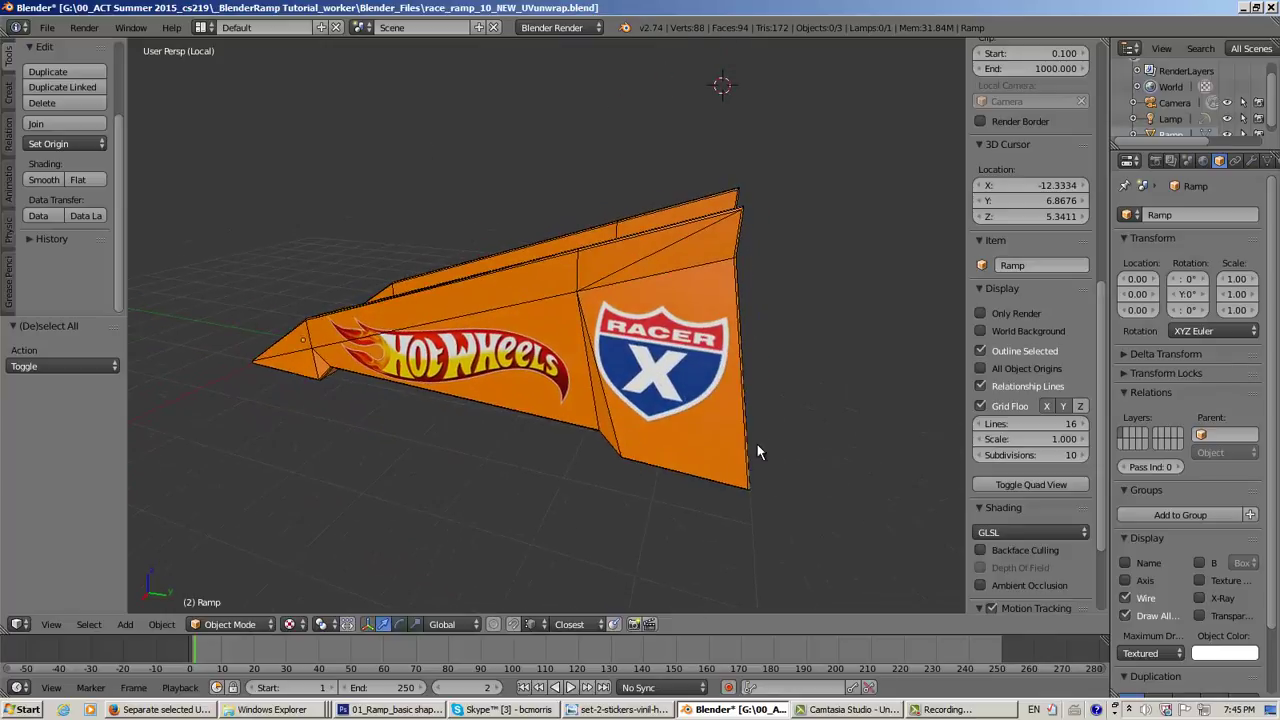
{"action": "left_click", "coordinate": [386, 711]}
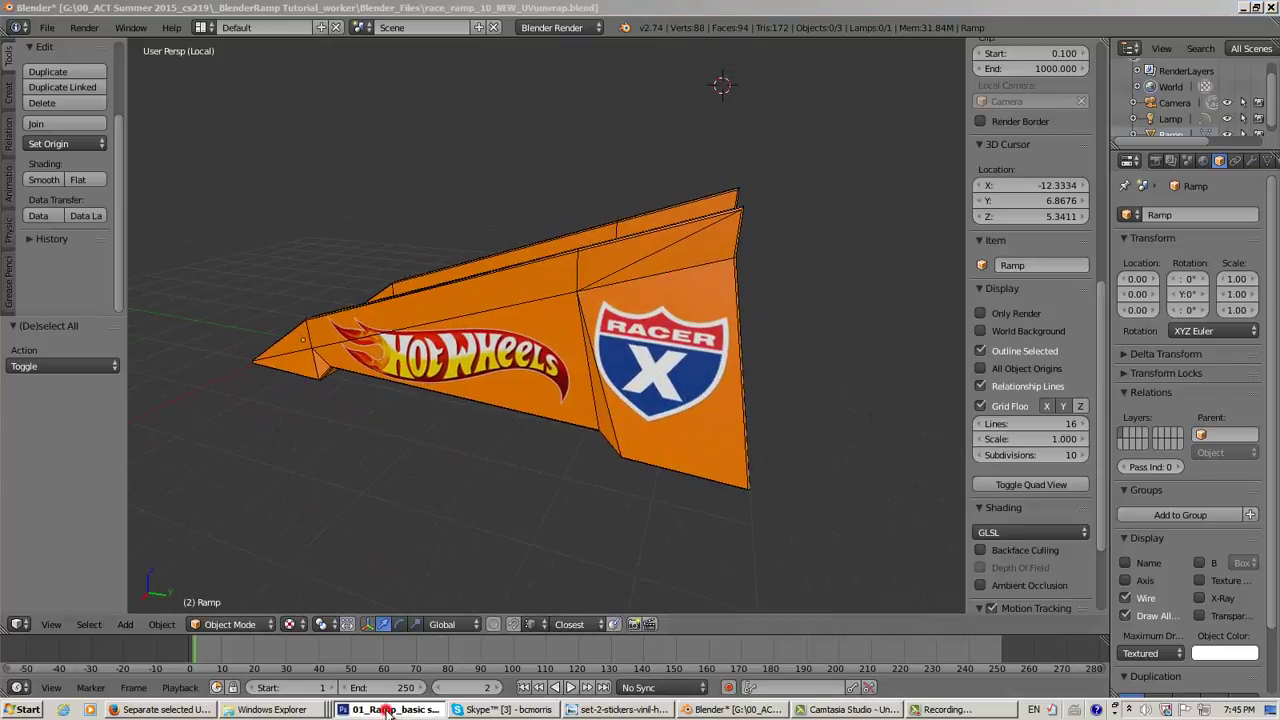
{"action": "scroll", "coordinate": [708, 359], "scroll_direction": "down", "scroll_amount": 3}
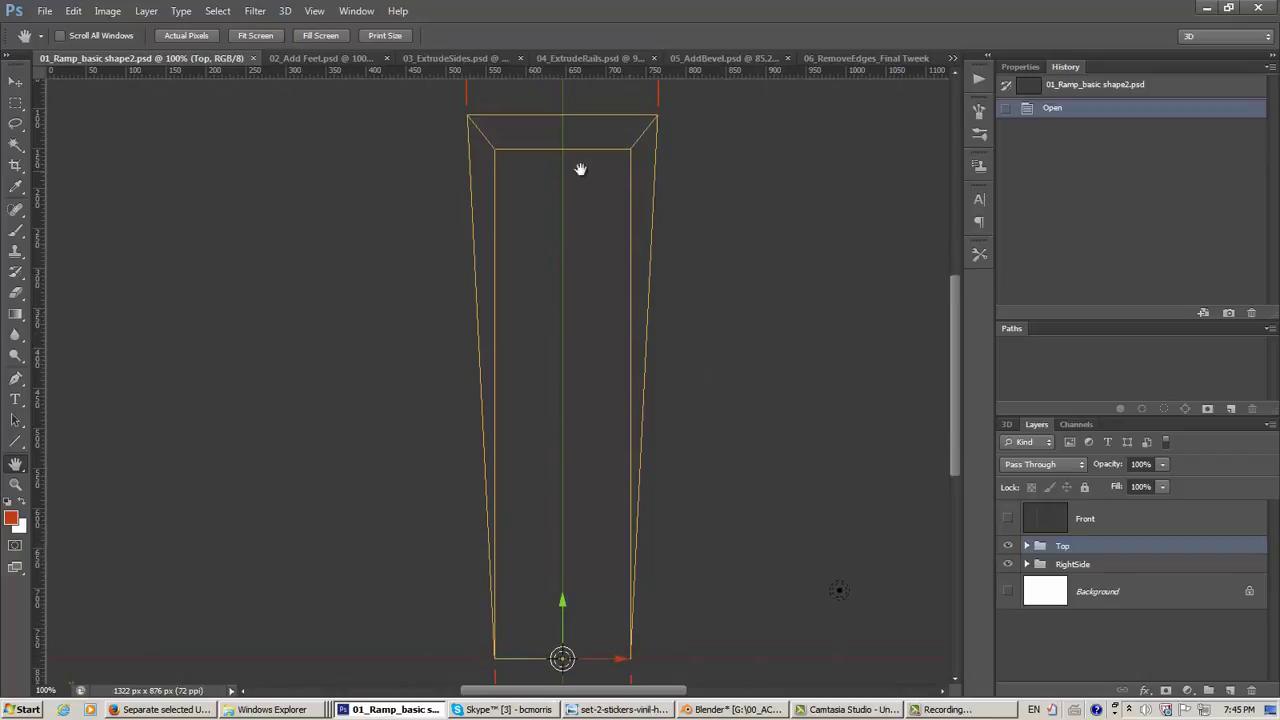
{"action": "left_click", "coordinate": [1008, 519]}
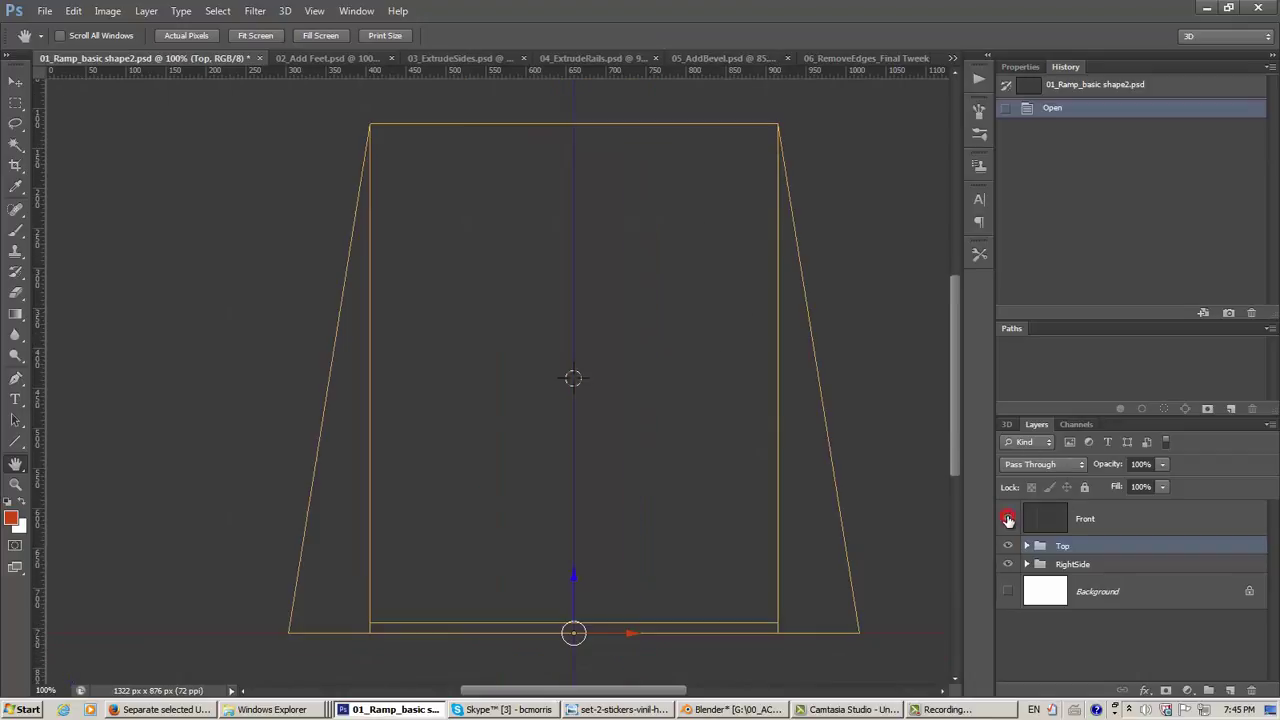
{"action": "left_click", "coordinate": [1008, 519]}
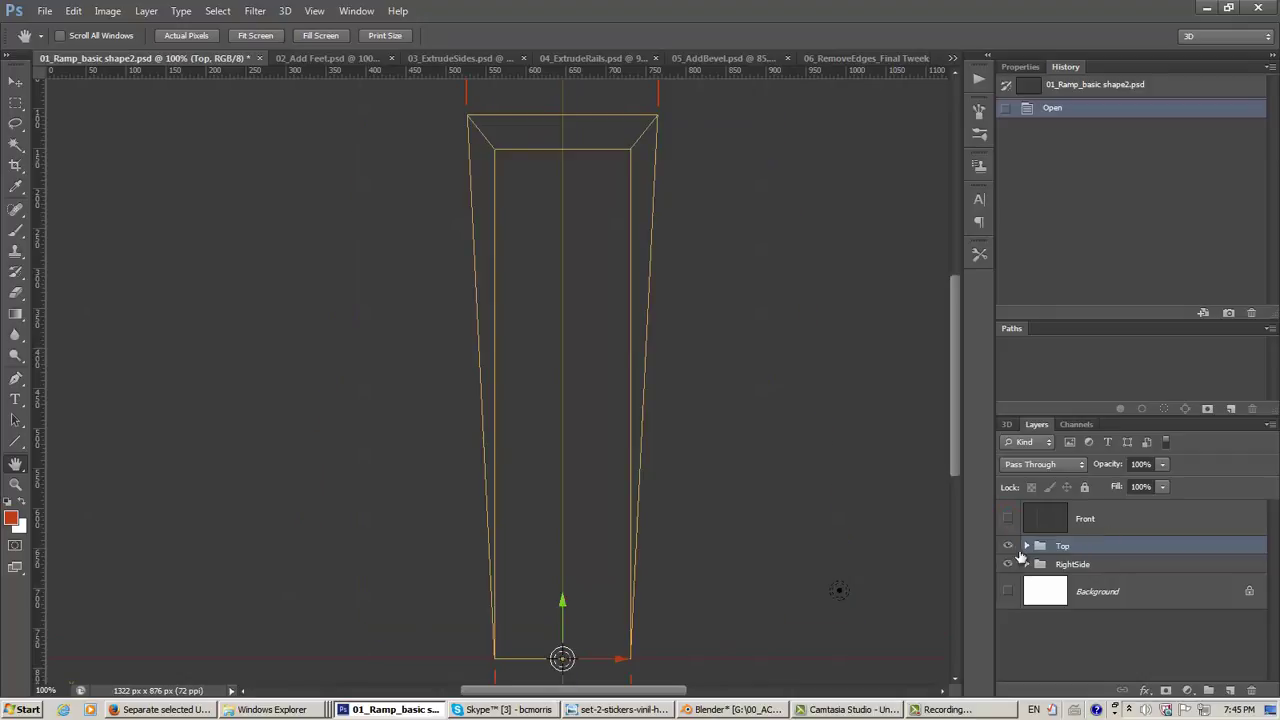
{"action": "left_click", "coordinate": [1008, 547]}
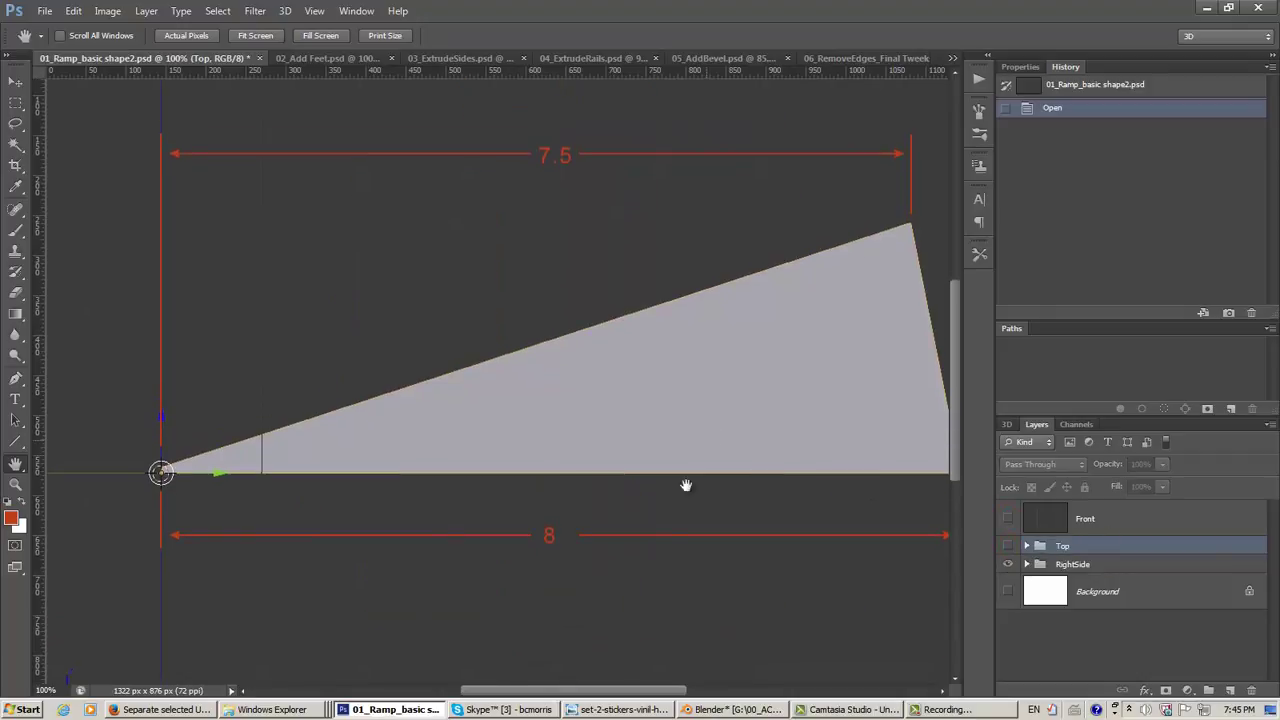
{"action": "left_click_drag", "start_coordinate": [549, 695], "coordinate": [569, 695]}
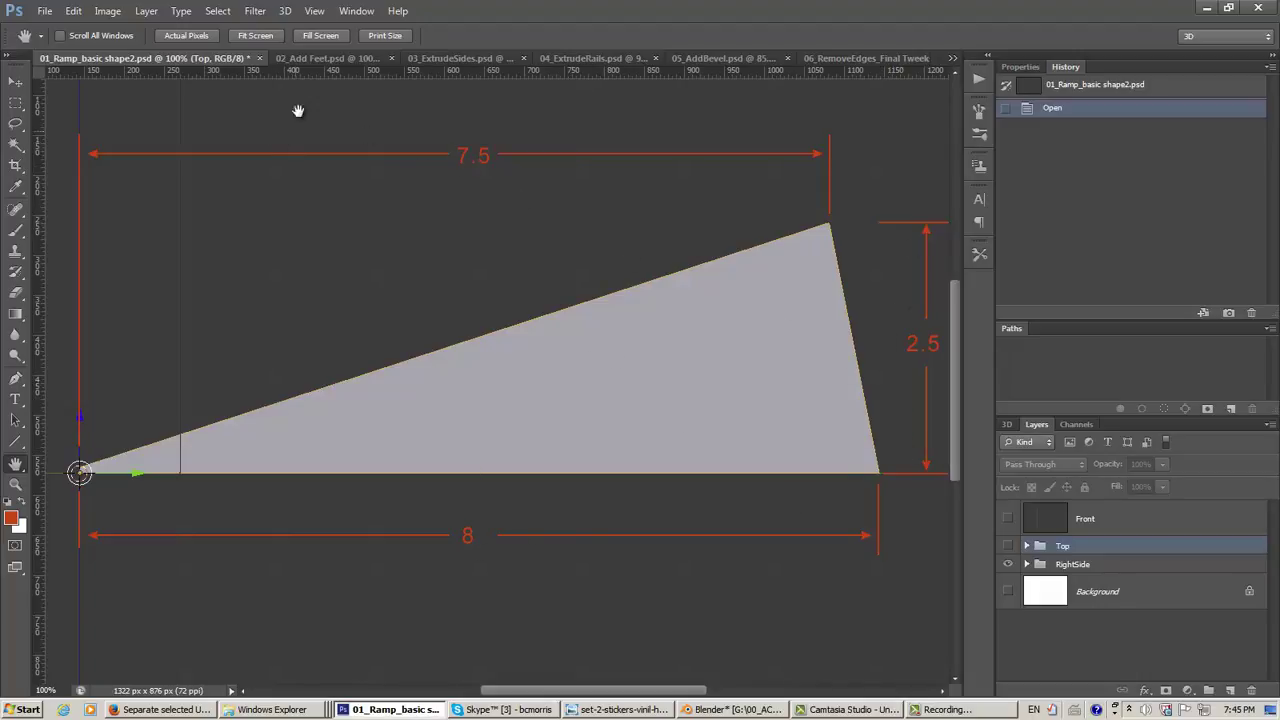
Examine the four ramp views in 02_Add Feet.psd with the whole image fitted on screen
{"action": "left_click", "coordinate": [315, 59]}
{"action": "scroll", "coordinate": [538, 332], "scroll_direction": "down", "scroll_amount": 5}
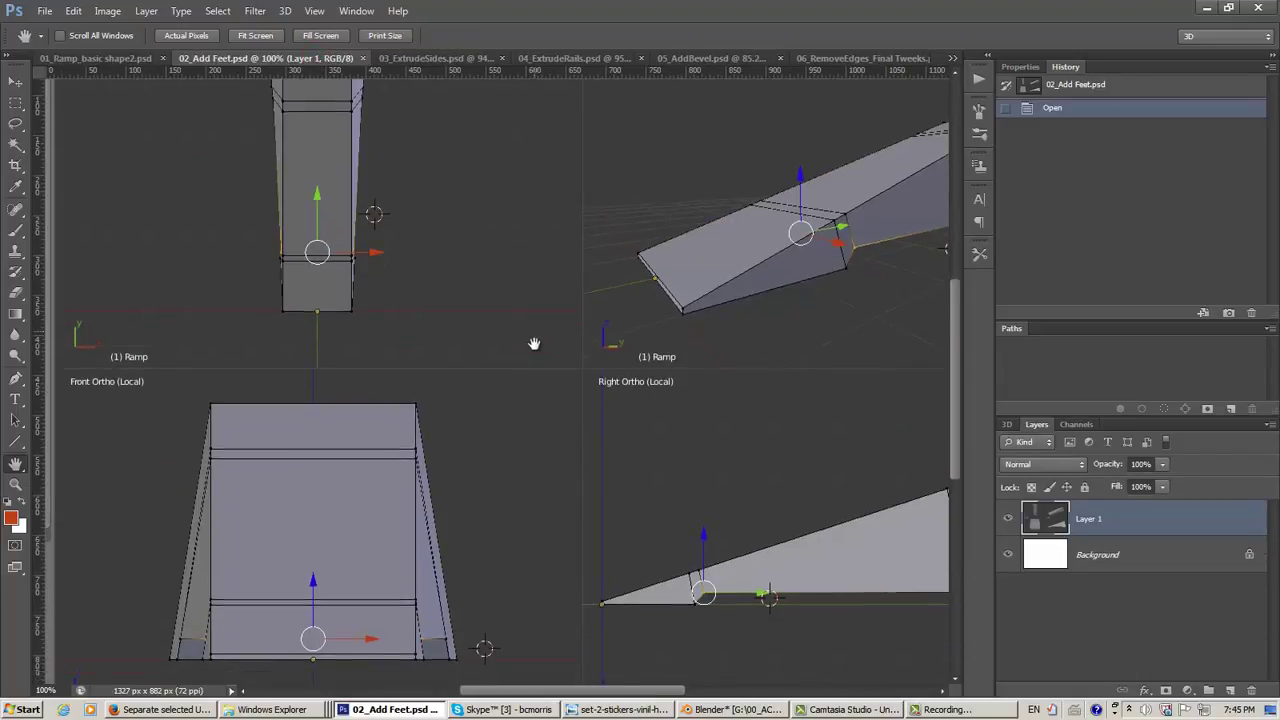
{"action": "scroll", "coordinate": [440, 450], "scroll_direction": "up", "scroll_amount": 1}
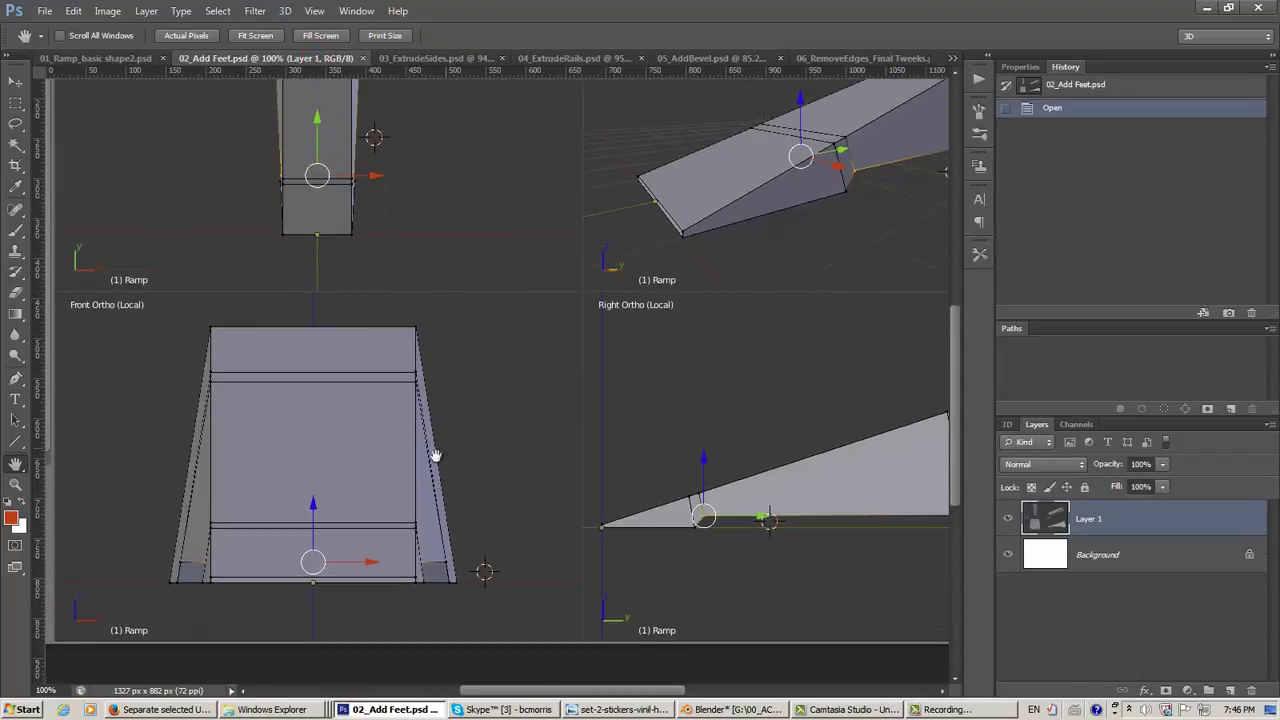
{"action": "left_click", "coordinate": [14, 486]}
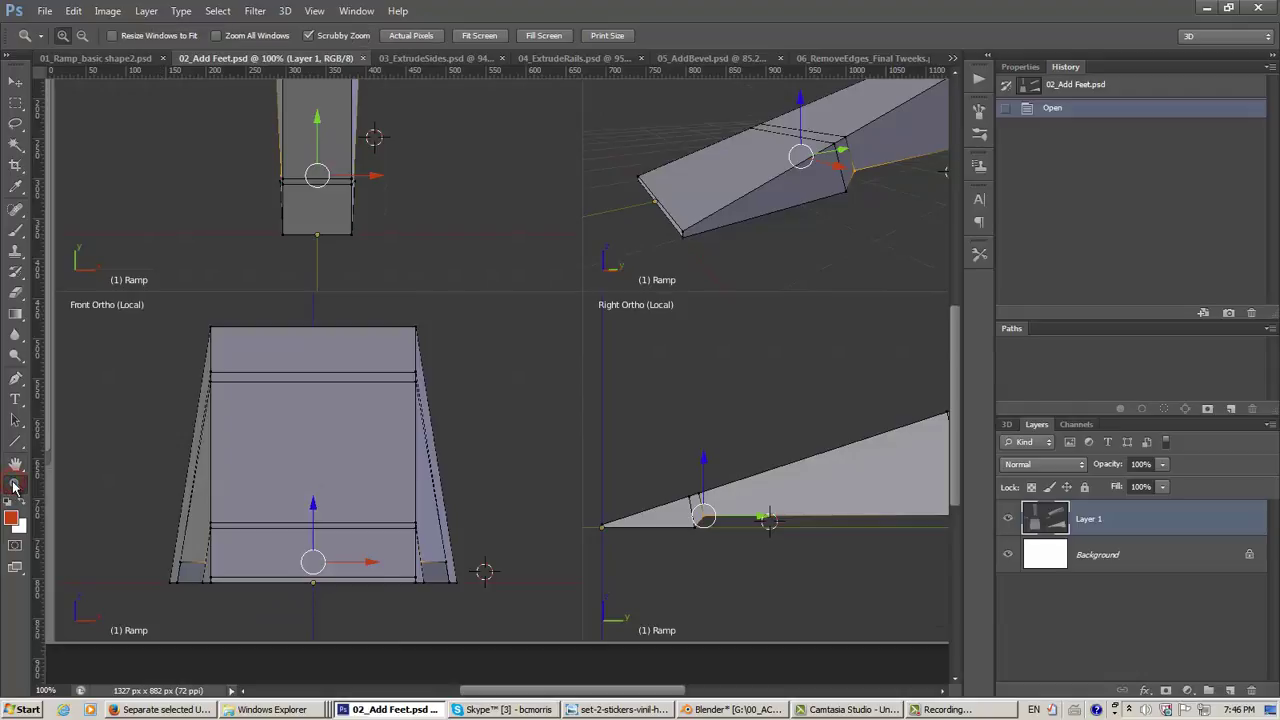
{"action": "double_click", "coordinate": [15, 464]}
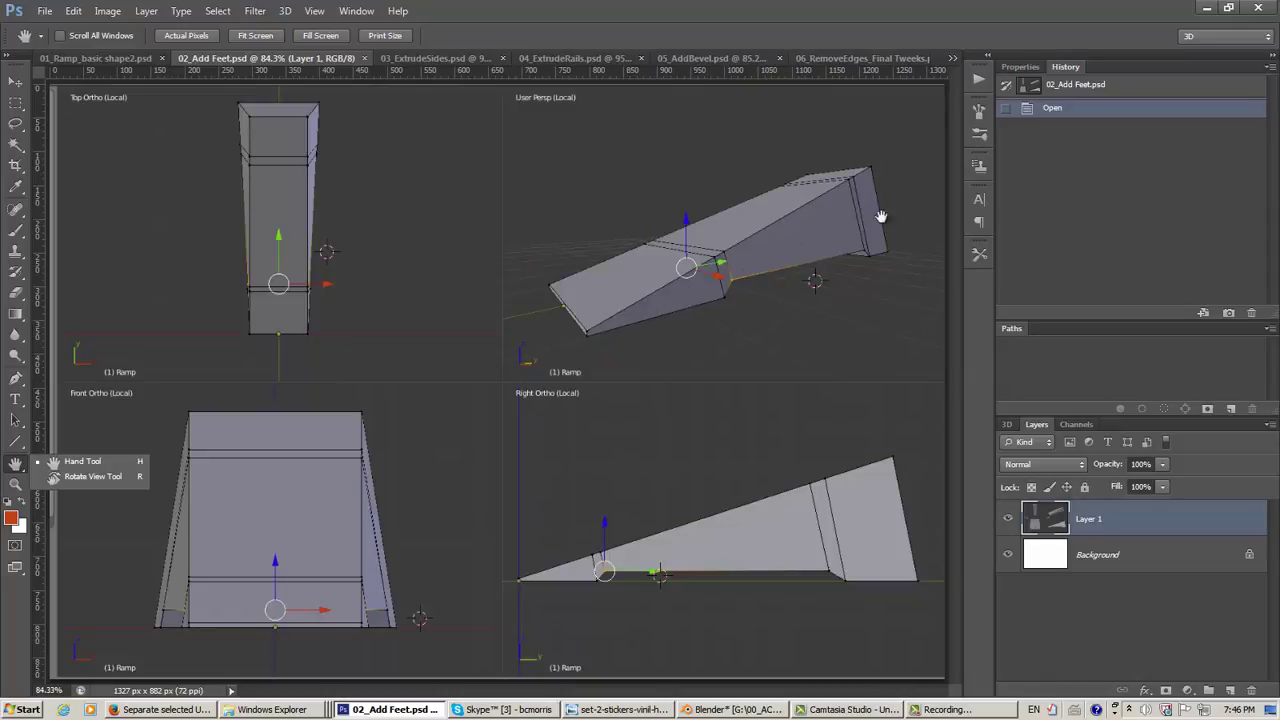
Examine the extruded ramp sides in 03_ExtrudeSides.psd with the whole image fitted on screen
{"action": "left_click", "coordinate": [438, 58]}
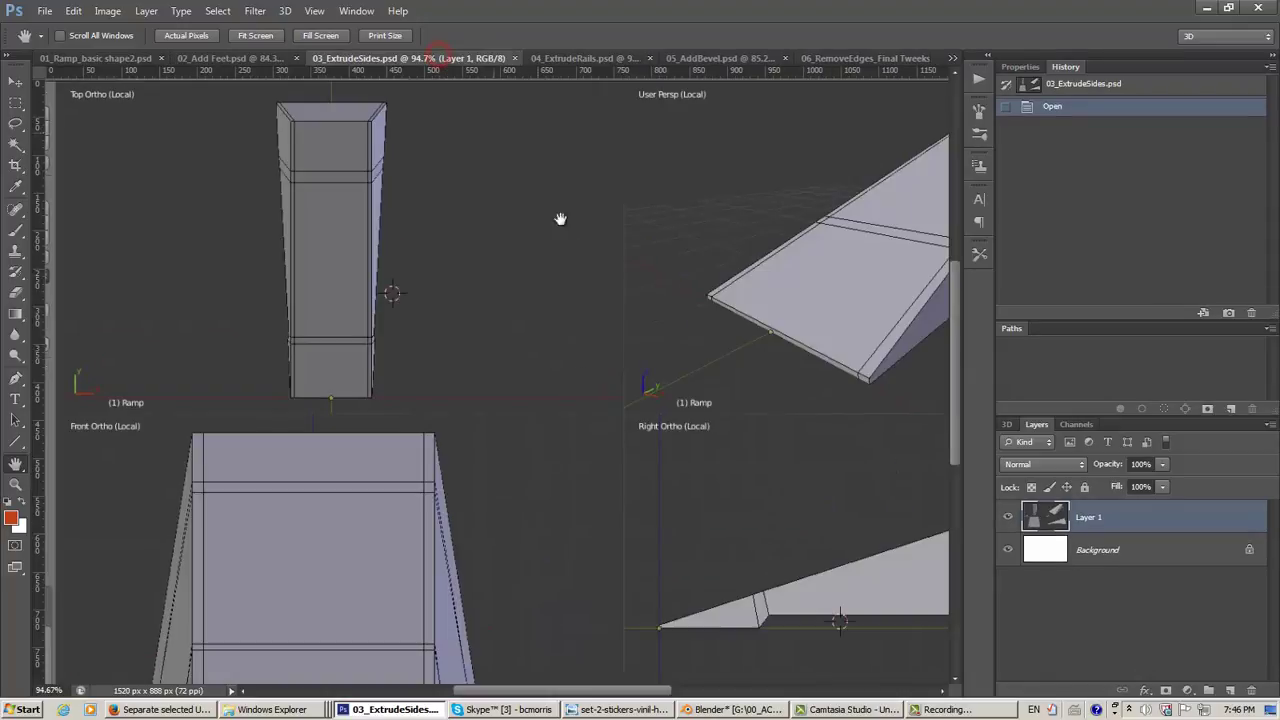
{"action": "double_click", "coordinate": [16, 465]}
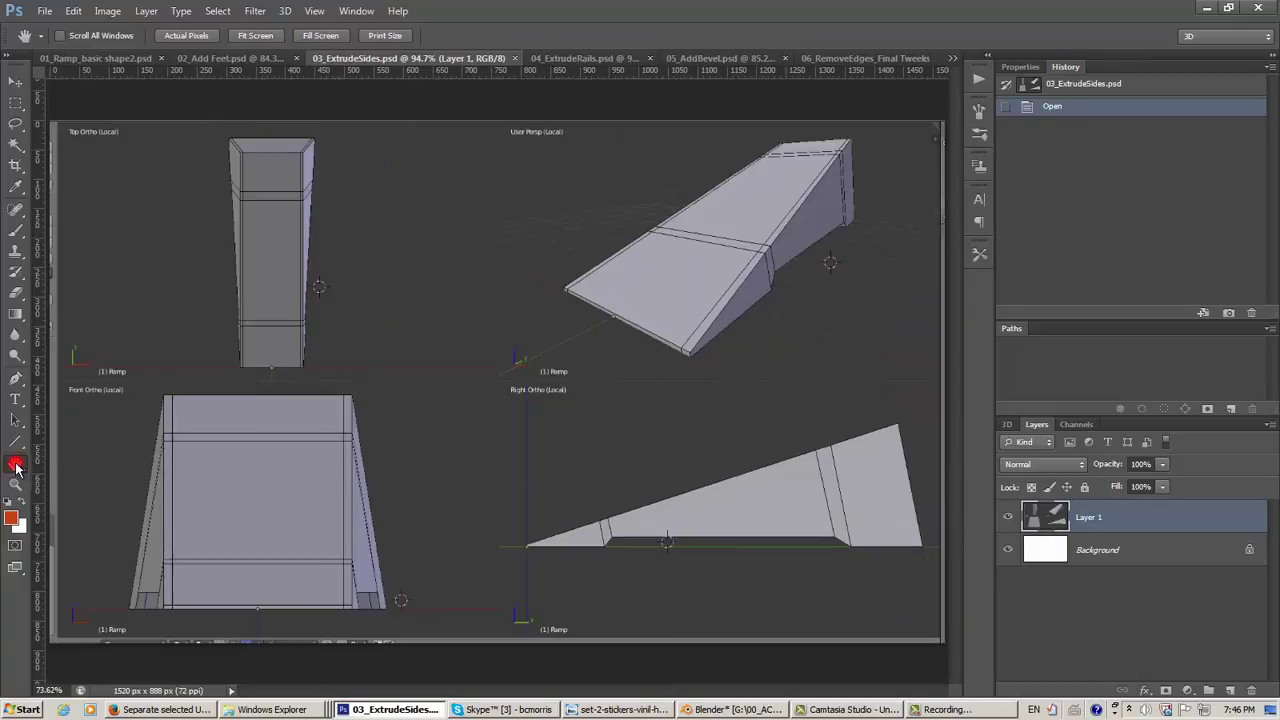
{"action": "left_click", "coordinate": [16, 465]}
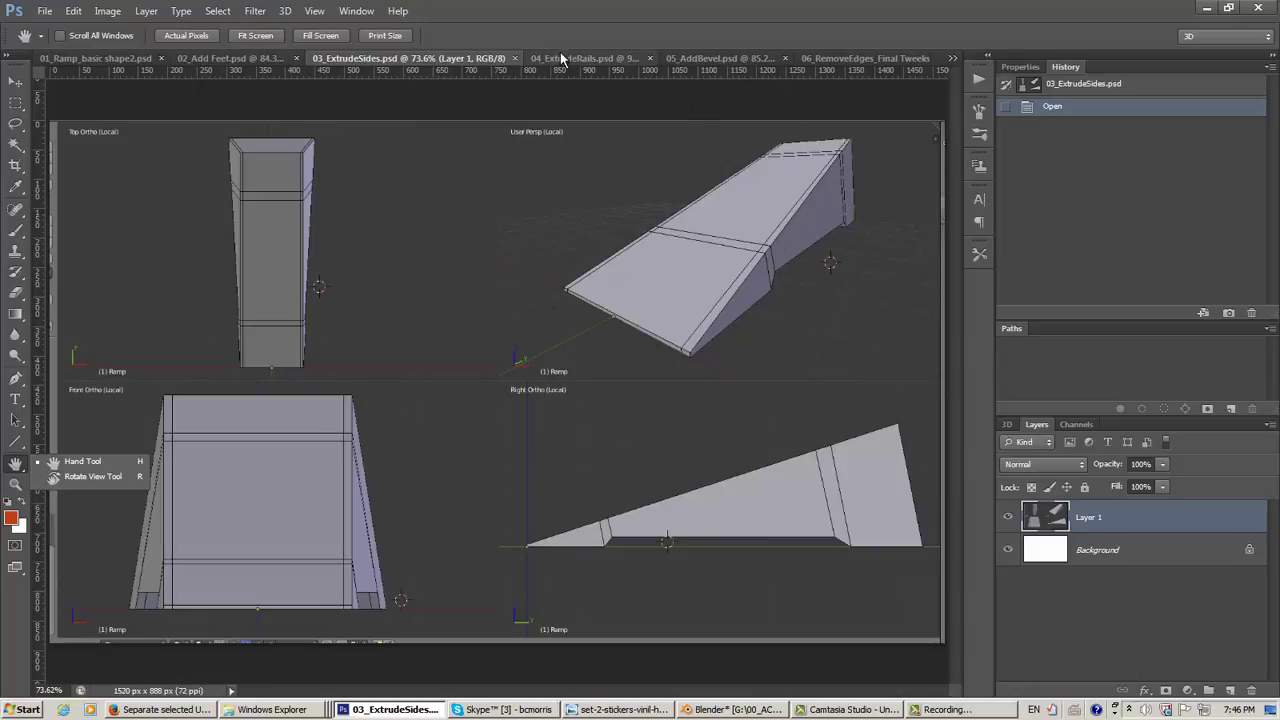
Examine the rails in 04_ExtrudeRails.psd and the bevels in 05_AddBevel.psd, each fitted on screen
{"action": "left_click", "coordinate": [561, 60]}
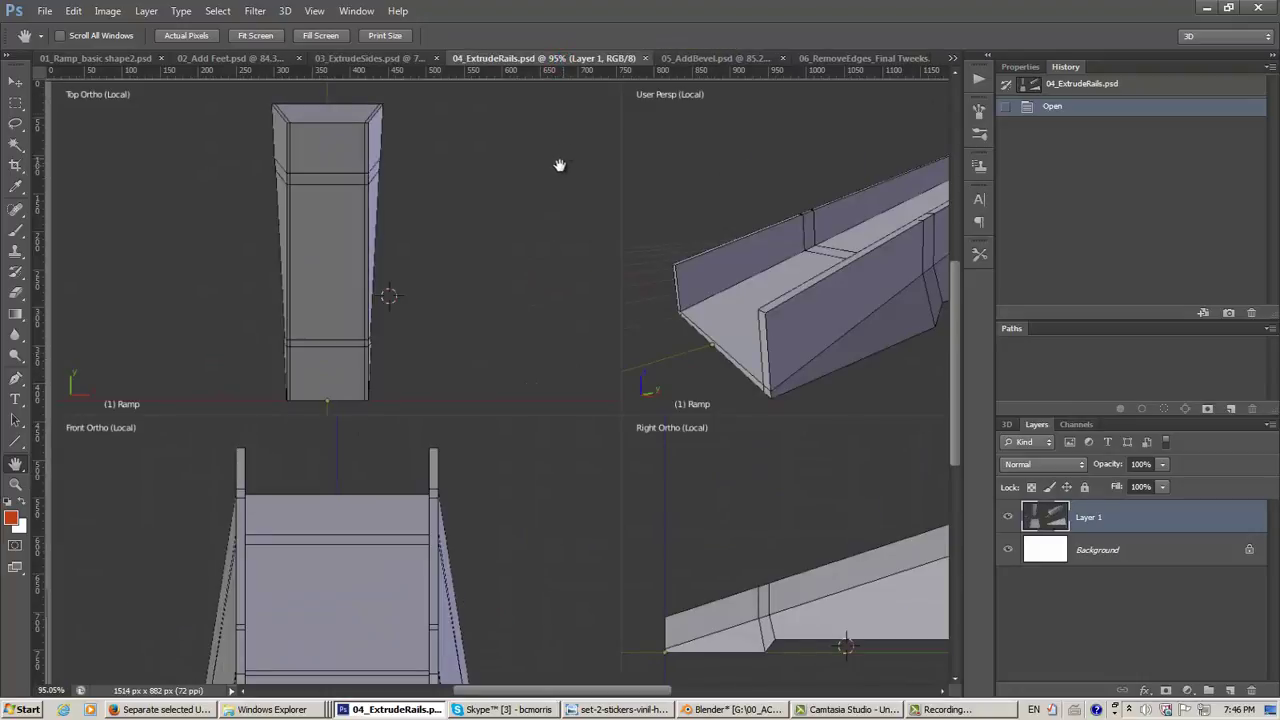
{"action": "double_click", "coordinate": [14, 468]}
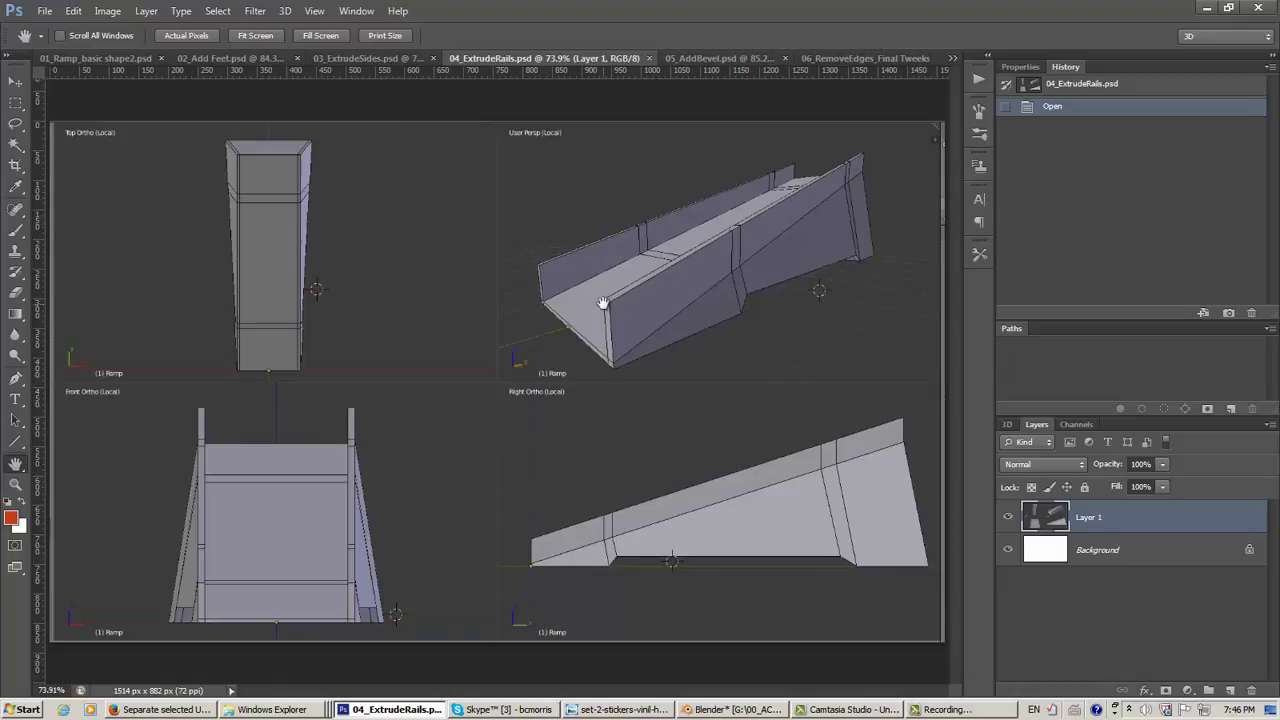
{"action": "left_click", "coordinate": [705, 60]}
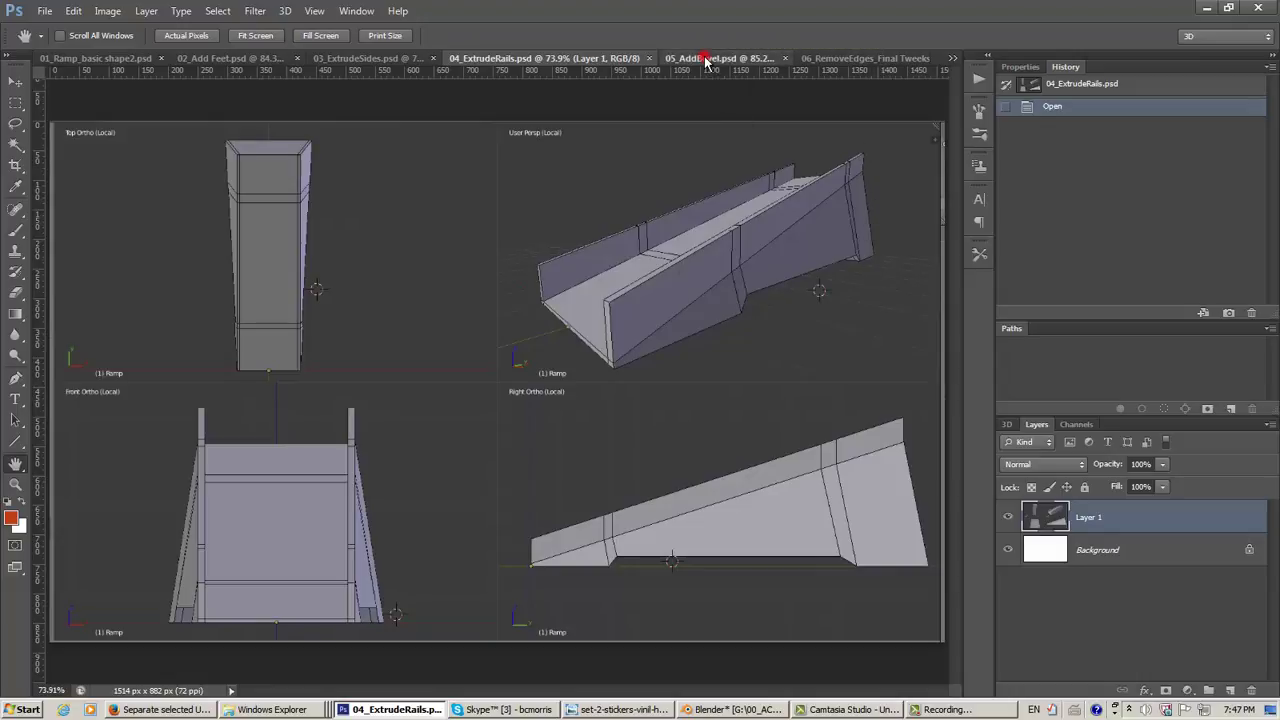
{"action": "double_click", "coordinate": [15, 466]}
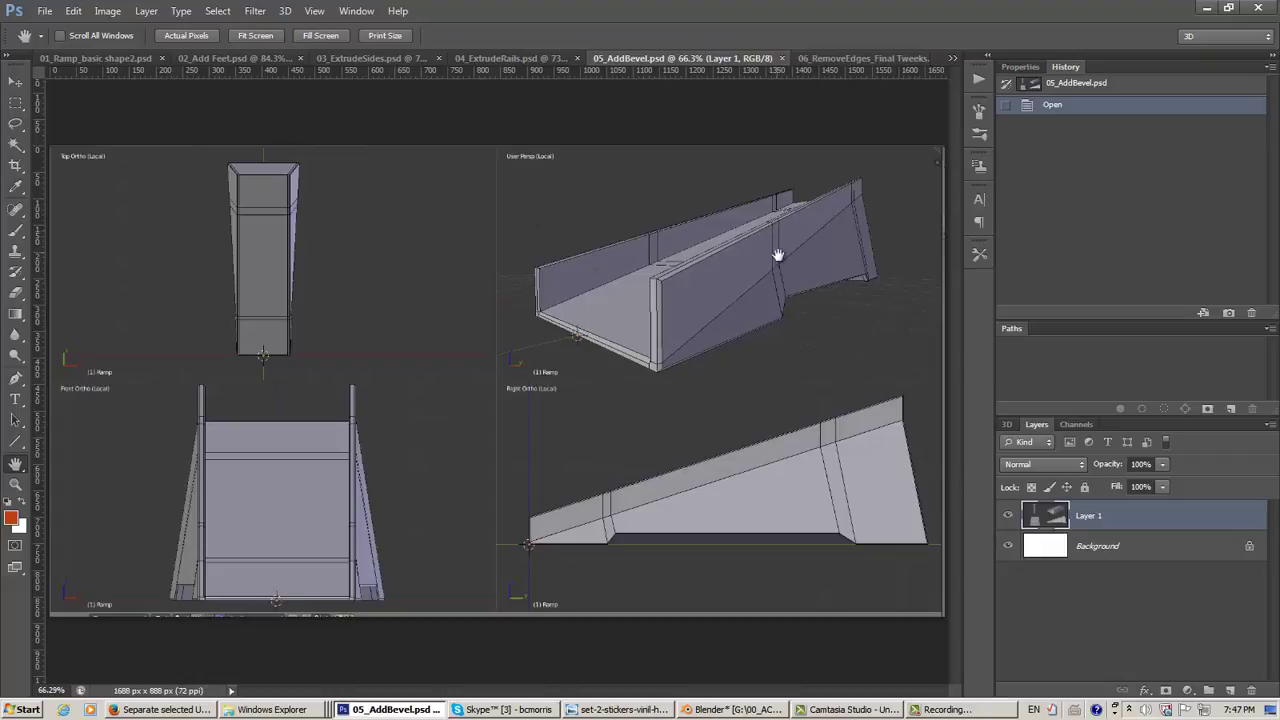
Compare the final ramp shape in 06_RemoveEdges_Final Tweeks.psd, fitted on screen, with the earlier stage in 05_AddBevel.psd
{"action": "left_click", "coordinate": [862, 58]}
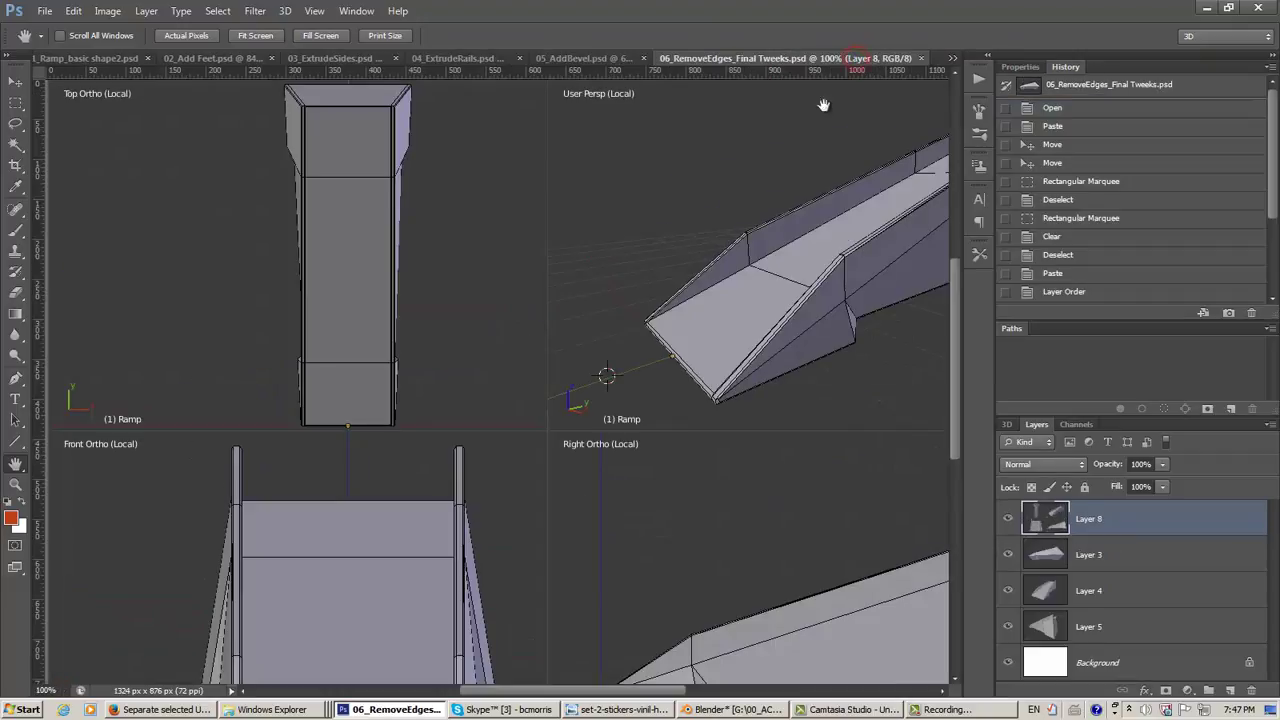
{"action": "double_click", "coordinate": [15, 465]}
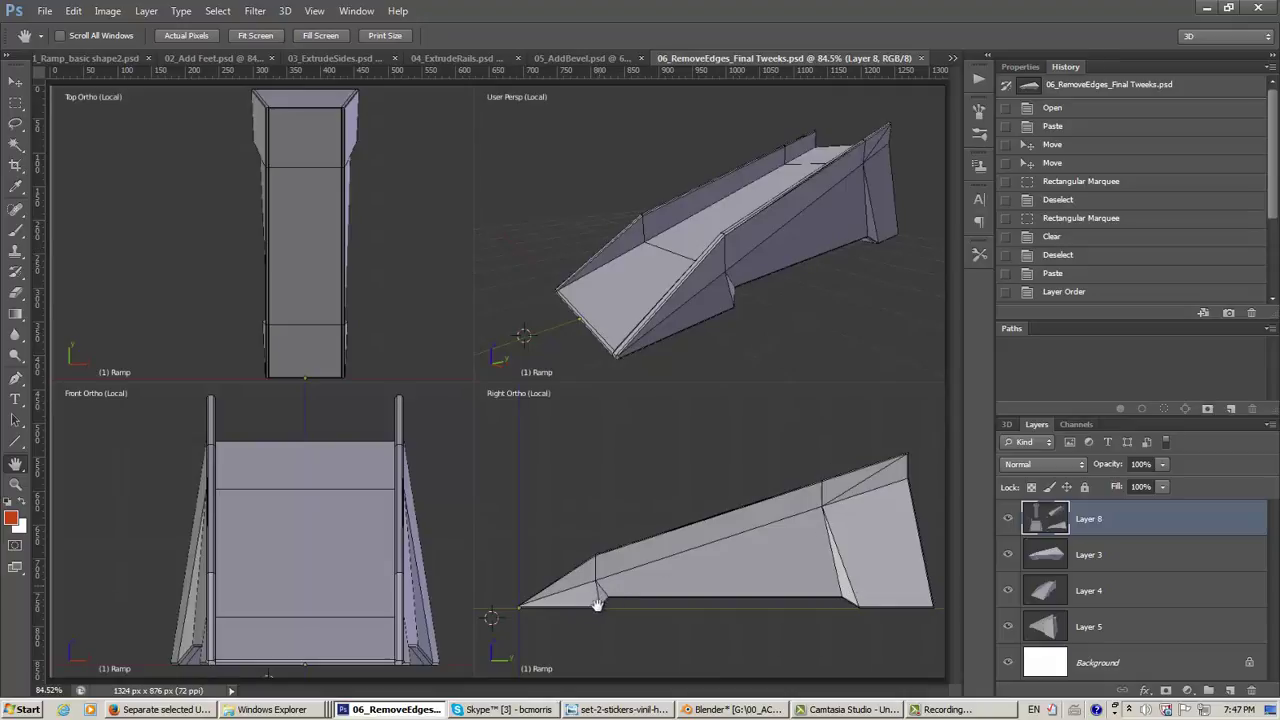
{"action": "left_click", "coordinate": [598, 60]}
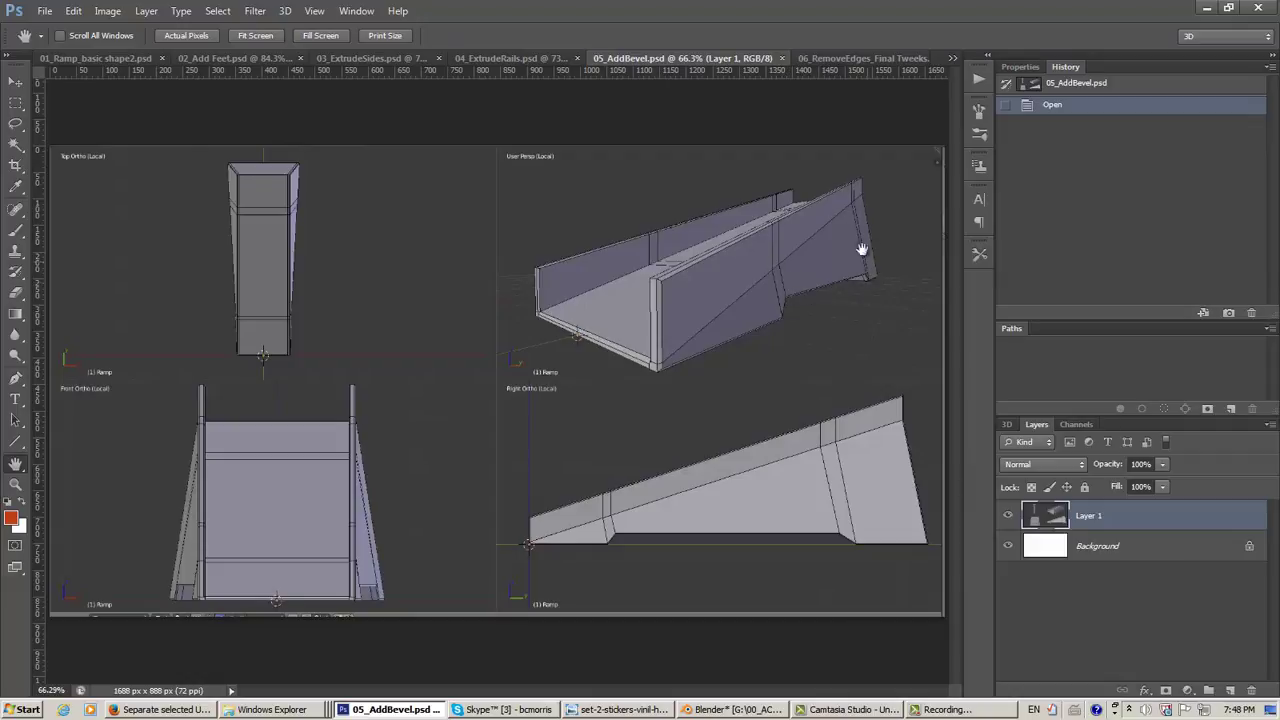
{"action": "left_click", "coordinate": [828, 57]}
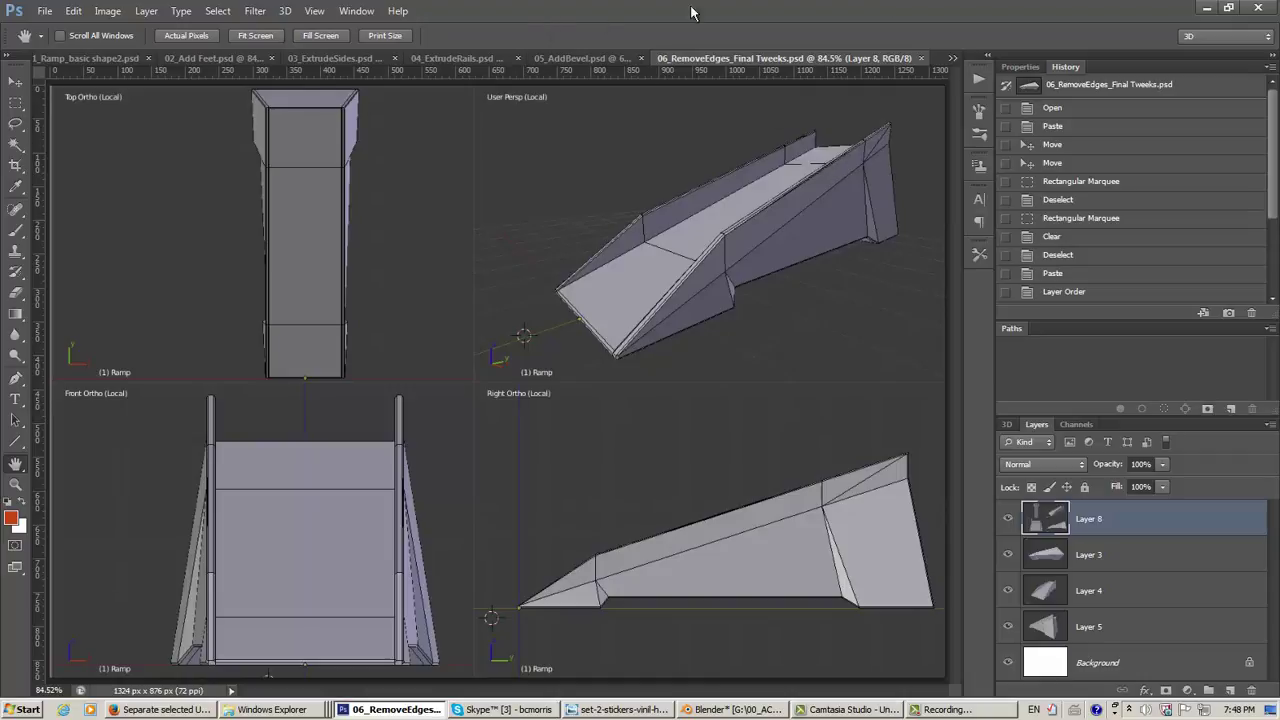
Return to Blender and start a new scene from the start-up file
{"action": "left_click", "coordinate": [1207, 7]}
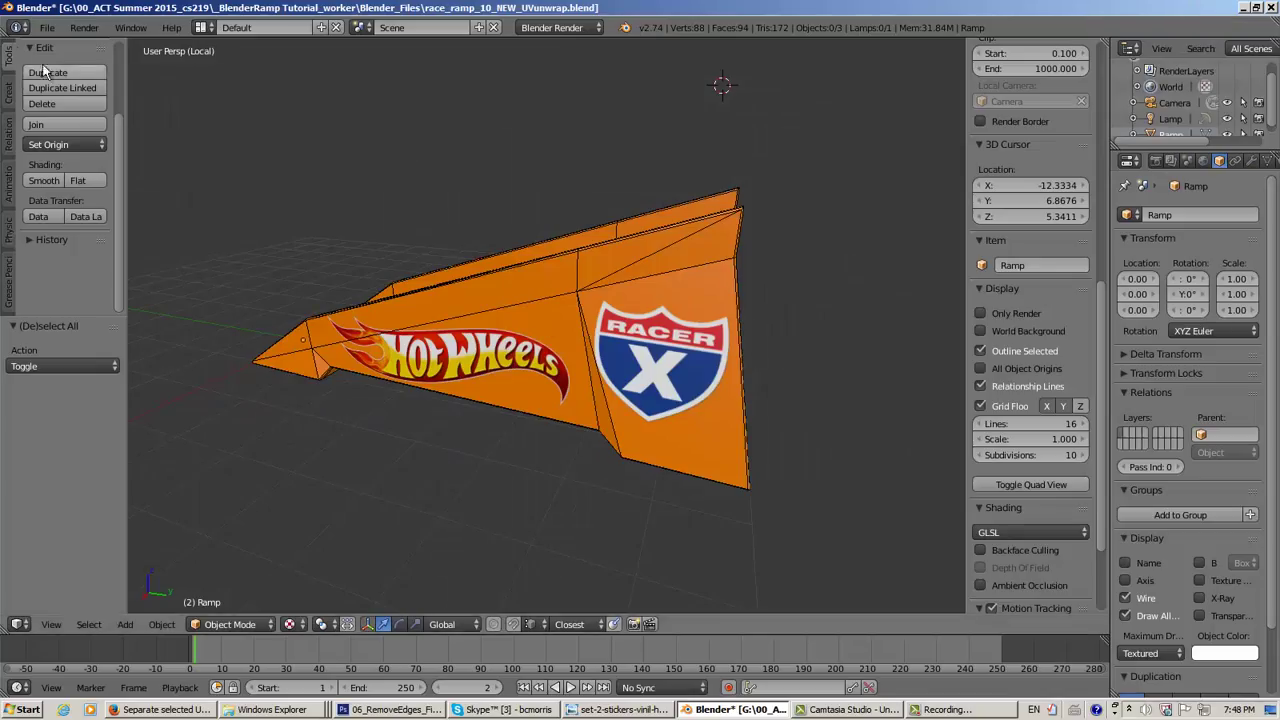
{"action": "left_click", "coordinate": [47, 27]}
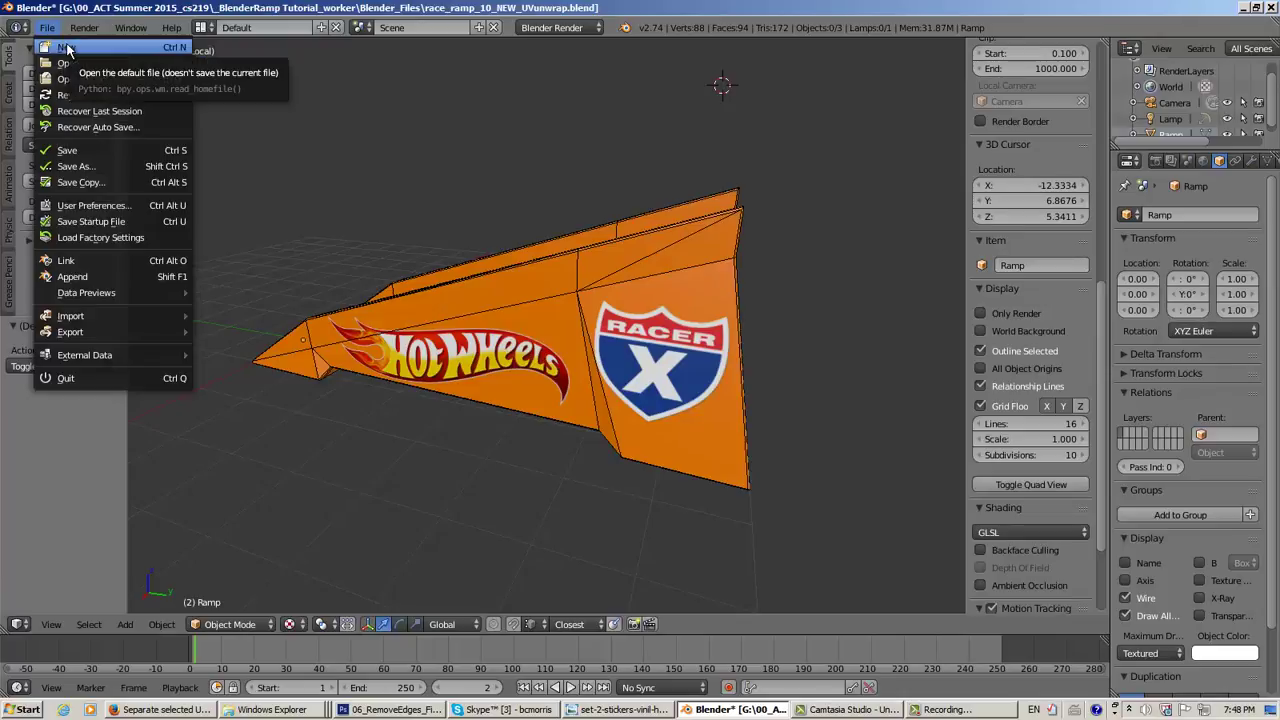
{"action": "left_click", "coordinate": [64, 48]}
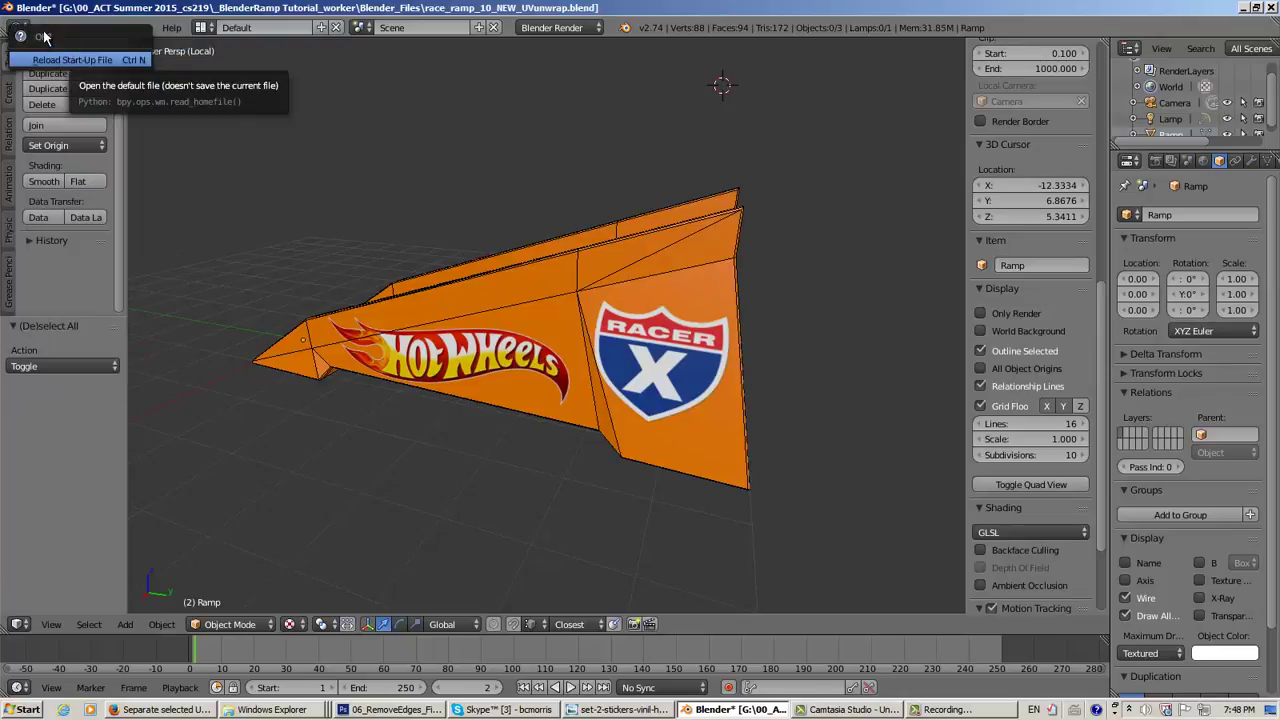
{"action": "left_click", "coordinate": [60, 60]}
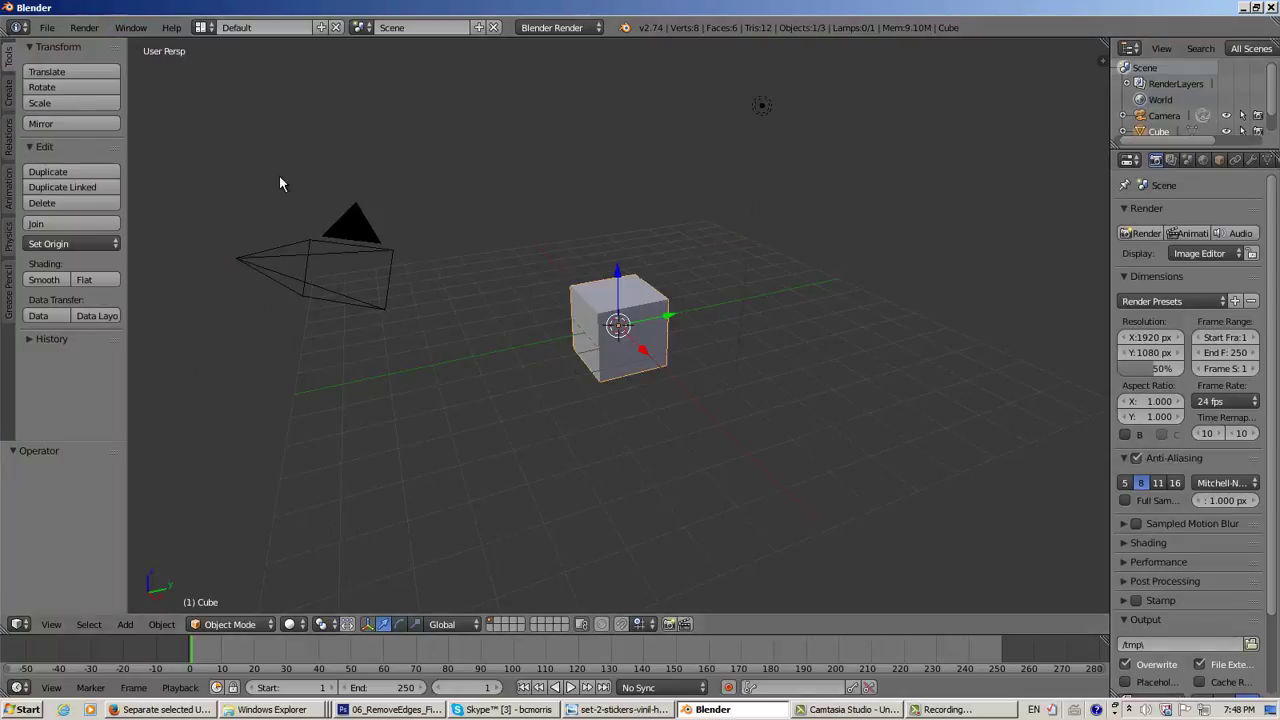
Frame the selected default cube in the 3D view and examine it from several angles and distances
{"action": "middle_click_drag", "start_coordinate": [280, 180], "coordinate": [694, 396]}
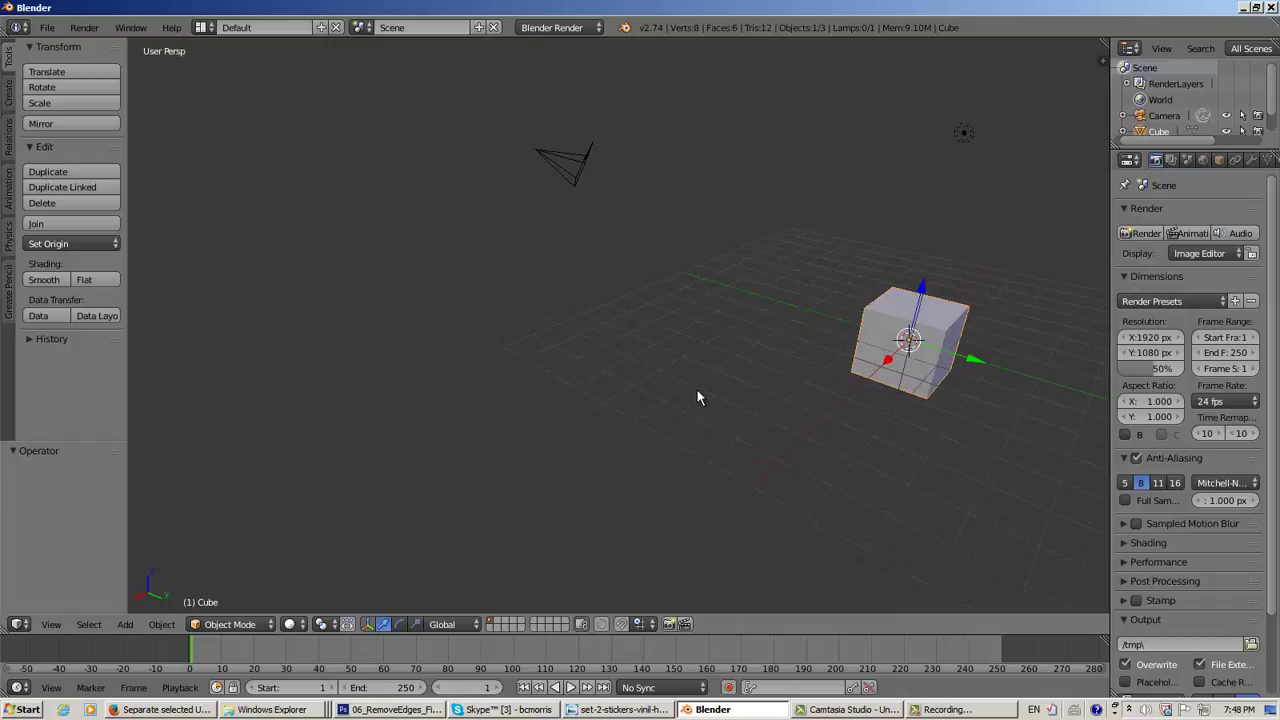
{"action": "key", "text": "KP_Decimal"}
{"action": "scroll", "coordinate": [697, 389], "scroll_direction": "down", "scroll_amount": 3}
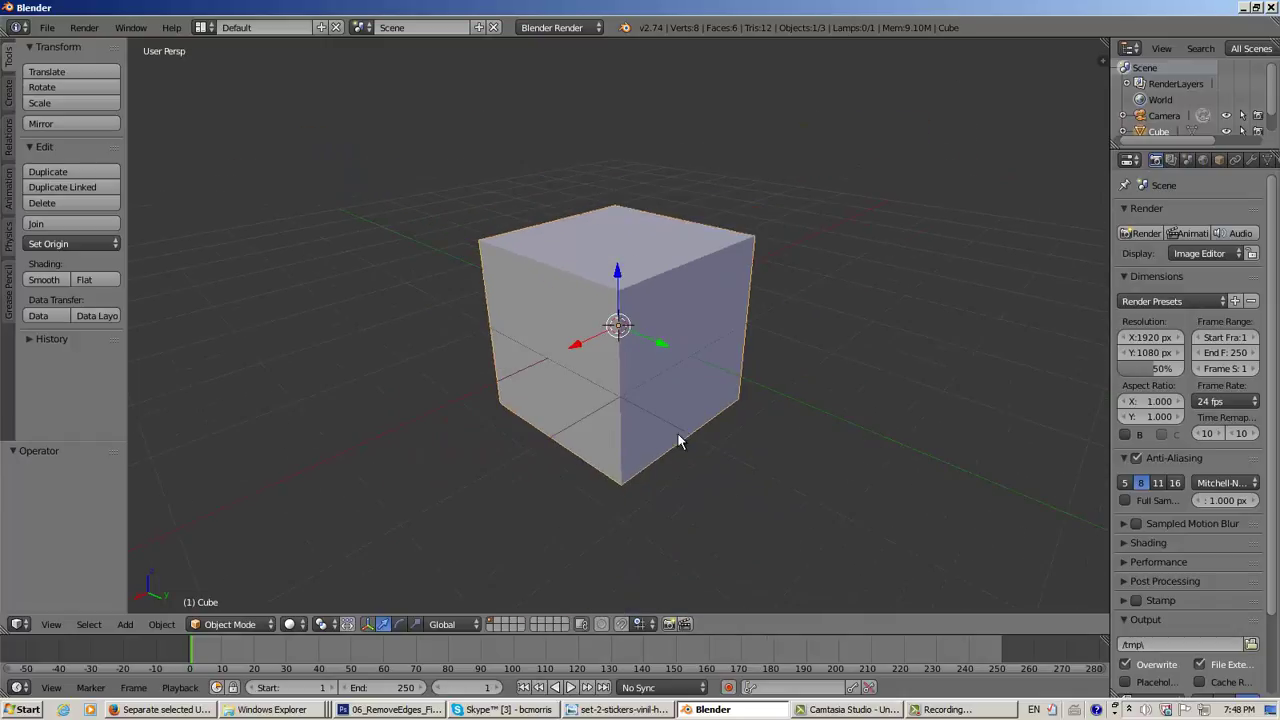
{"action": "mouse_move", "coordinate": [678, 441]}
{"action": "middle_mouse_down"}
{"action": "mouse_move", "coordinate": [757, 434]}
{"action": "mouse_move", "coordinate": [694, 451]}
{"action": "mouse_move", "coordinate": [523, 437]}
{"action": "mouse_move", "coordinate": [523, 335]}
{"action": "mouse_move", "coordinate": [712, 366]}
{"action": "mouse_move", "coordinate": [714, 424]}
{"action": "mouse_move", "coordinate": [690, 440]}
{"action": "middle_mouse_up"}
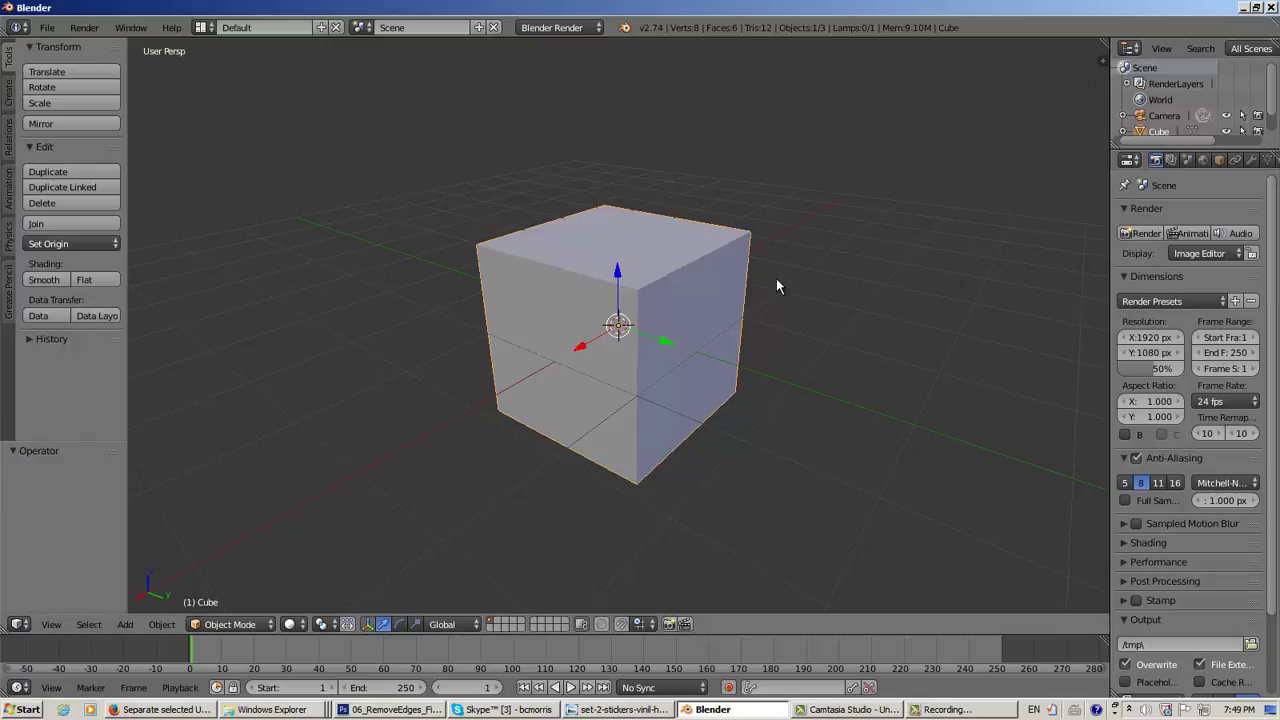
{"action": "middle_click_drag", "start_coordinate": [777, 280], "coordinate": [799, 285]}
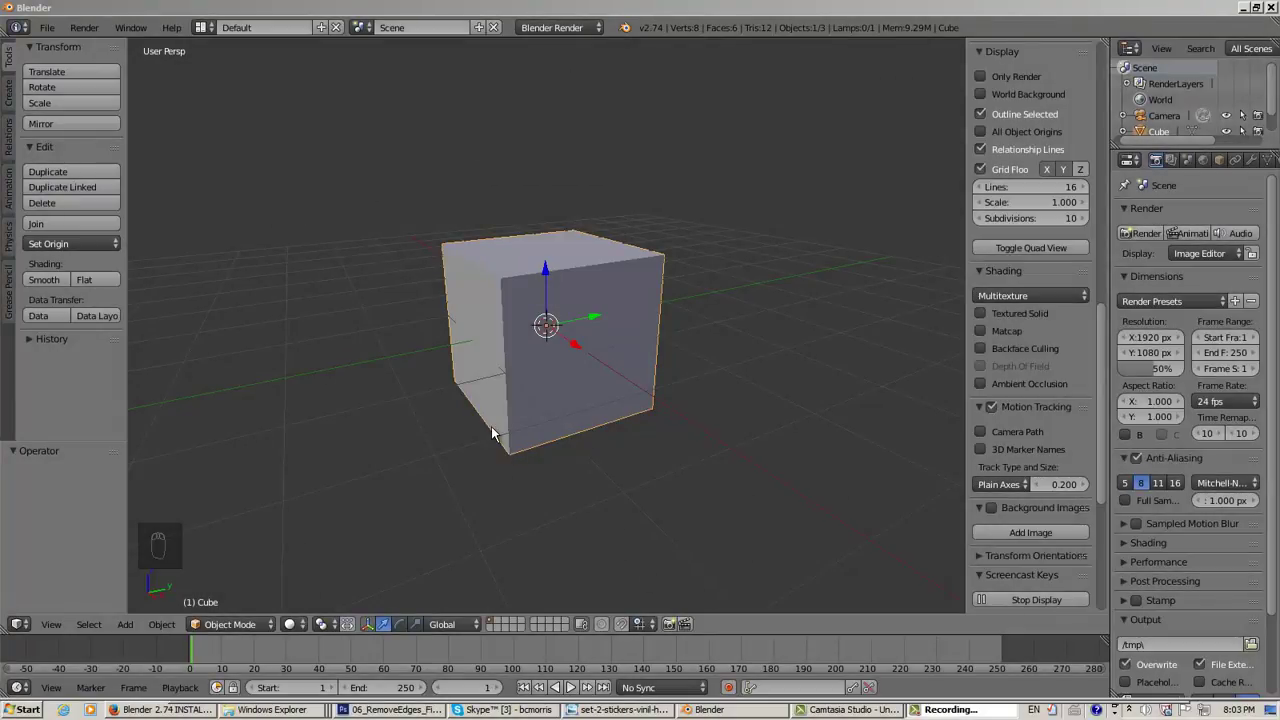
{"action": "middle_click_drag", "start_coordinate": [454, 445], "coordinate": [426, 457]}
{"action": "scroll", "coordinate": [426, 452], "scroll_direction": "down", "scroll_amount": 7}
{"action": "scroll", "coordinate": [425, 452], "scroll_direction": "up", "scroll_amount": 6}
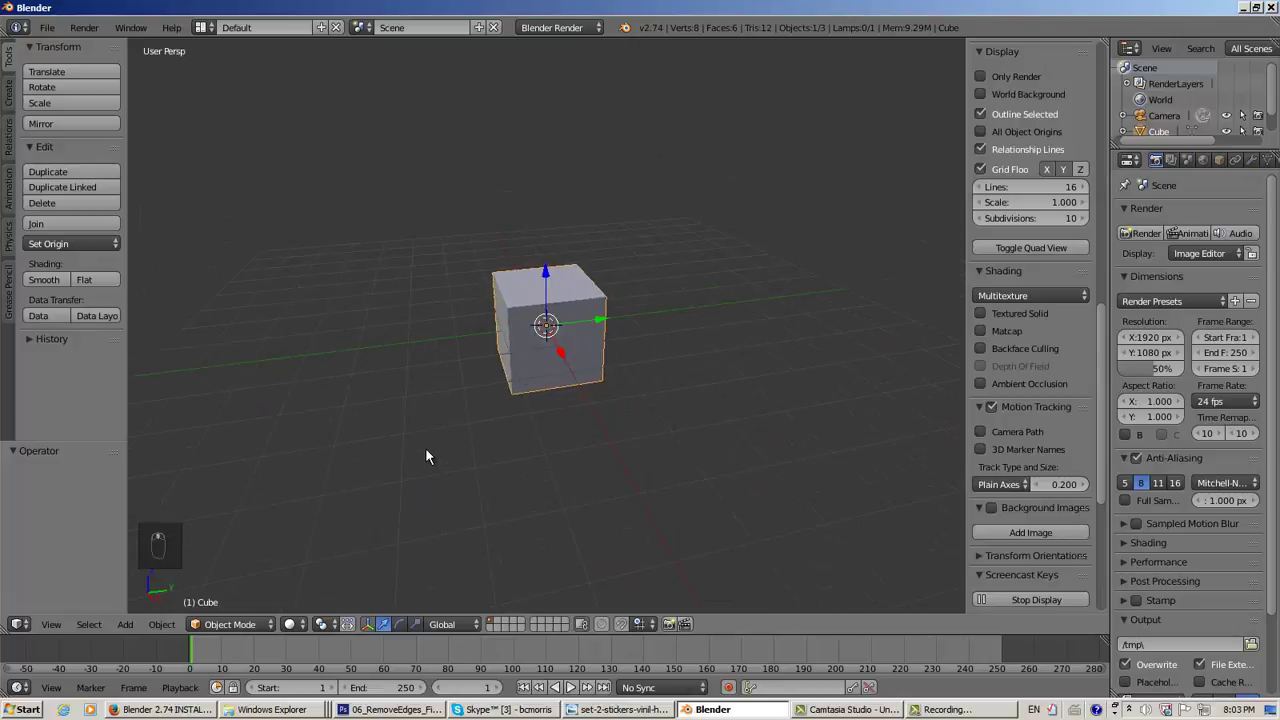
{"action": "key", "text": "g"}
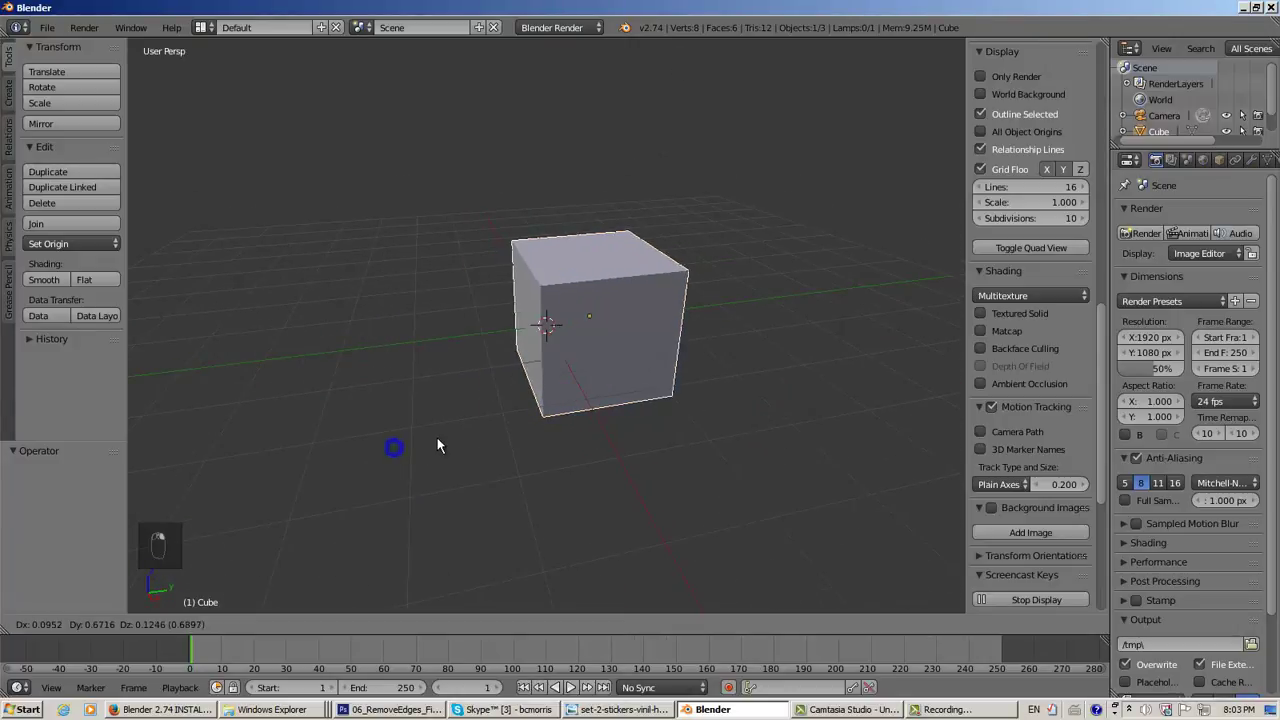
{"action": "right_click", "coordinate": [488, 293]}
{"action": "middle_click_drag", "start_coordinate": [465, 373], "coordinate": [529, 439]}
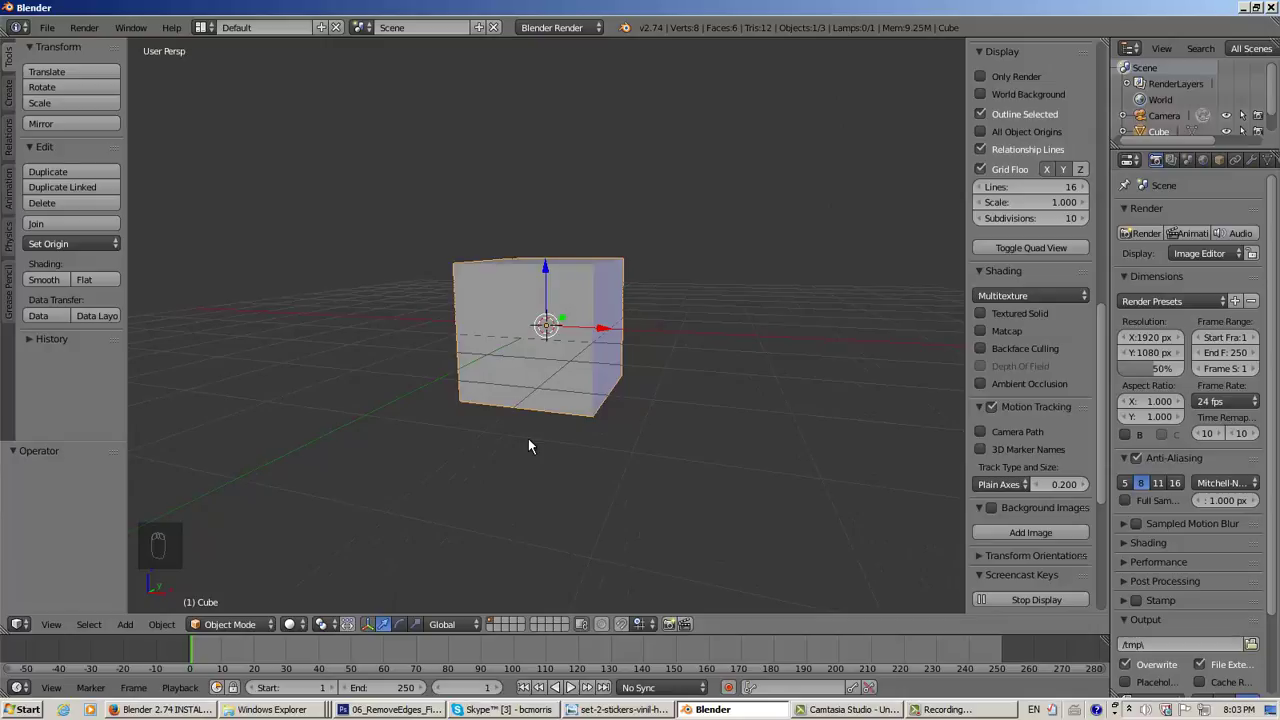
Select every object in the scene and orbit around the selection
{"action": "key", "text": "a"}
{"action": "key", "text": "a"}
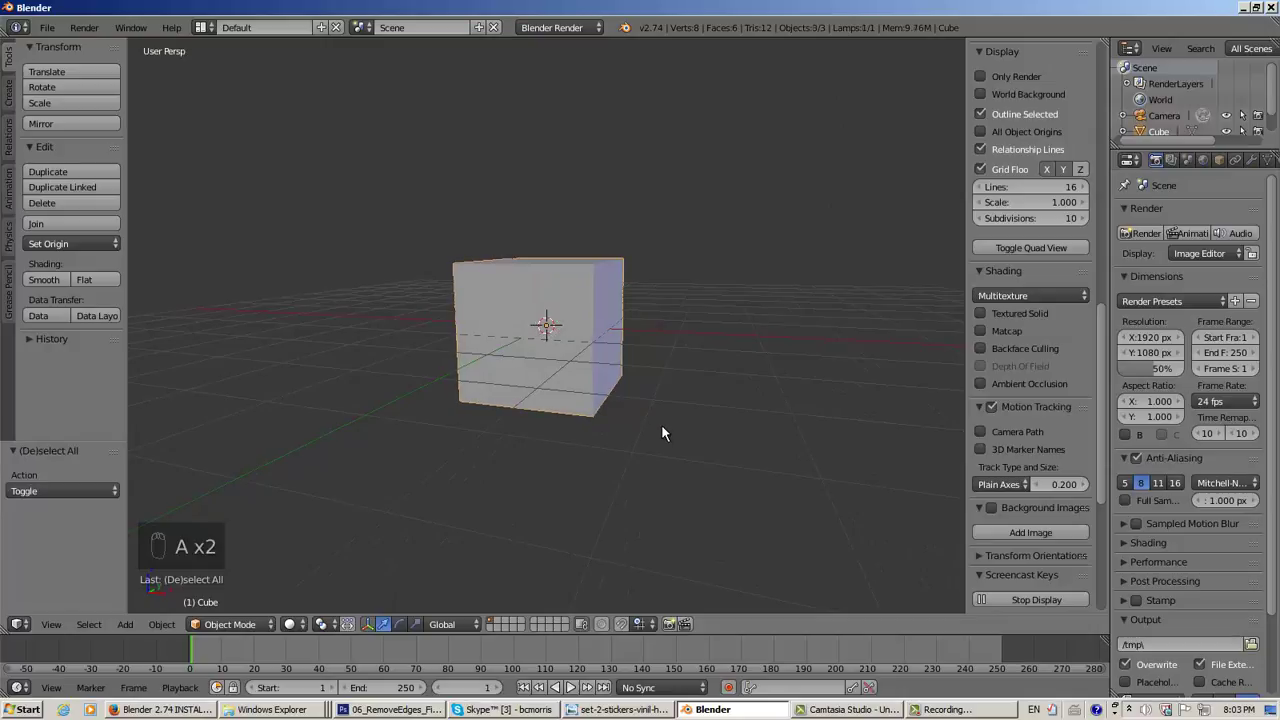
{"action": "middle_click_drag", "start_coordinate": [663, 423], "coordinate": [530, 526]}
{"action": "middle_click_drag", "start_coordinate": [530, 526], "coordinate": [691, 355], "text": "shift"}
{"action": "scroll", "coordinate": [649, 386], "scroll_direction": "up", "scroll_amount": 3}
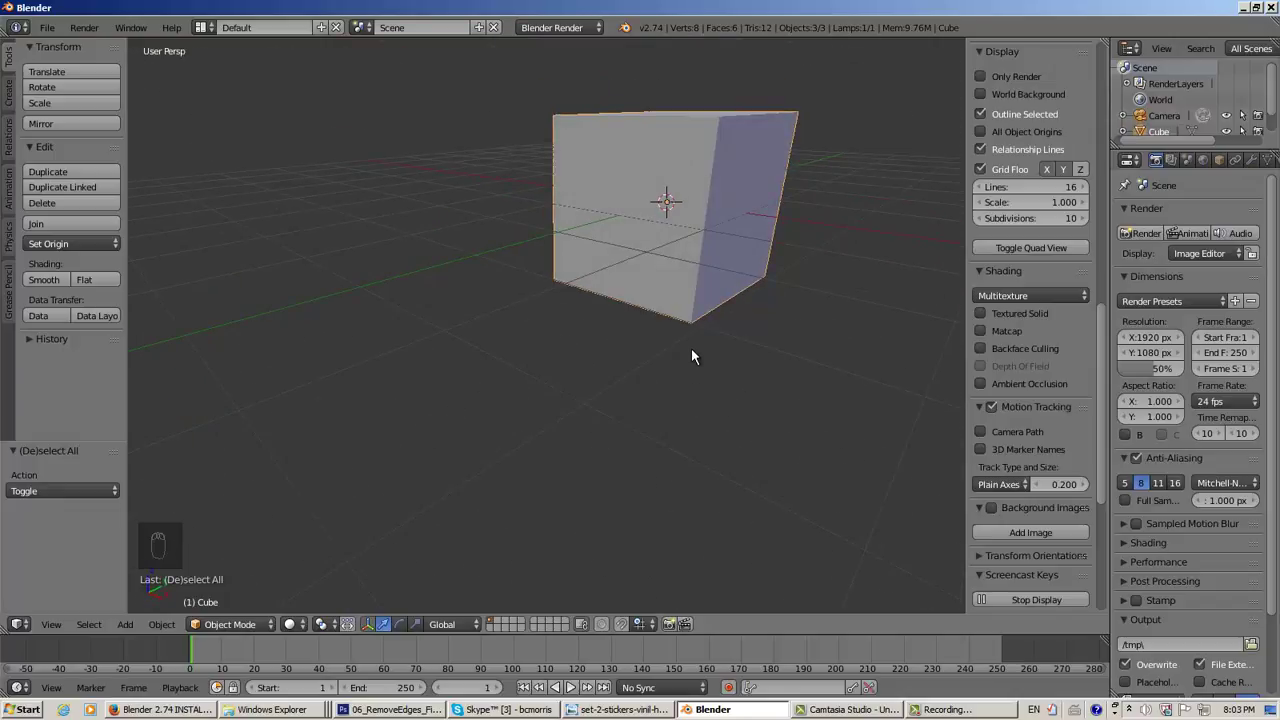
Make sure Rotate Around Selection is enabled in the interface preferences and save the user settings
{"action": "left_click", "coordinate": [46, 28]}
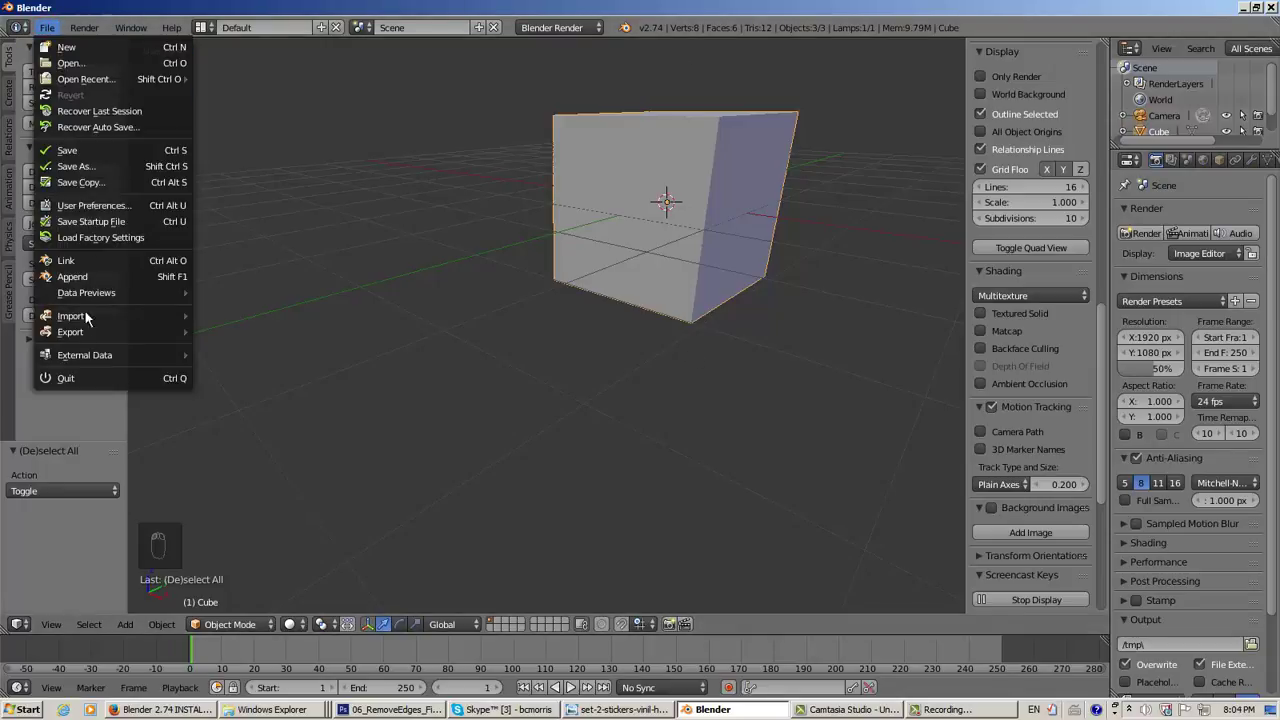
{"action": "left_click", "coordinate": [108, 210]}
{"action": "left_click_drag", "start_coordinate": [394, 12], "coordinate": [603, 151]}
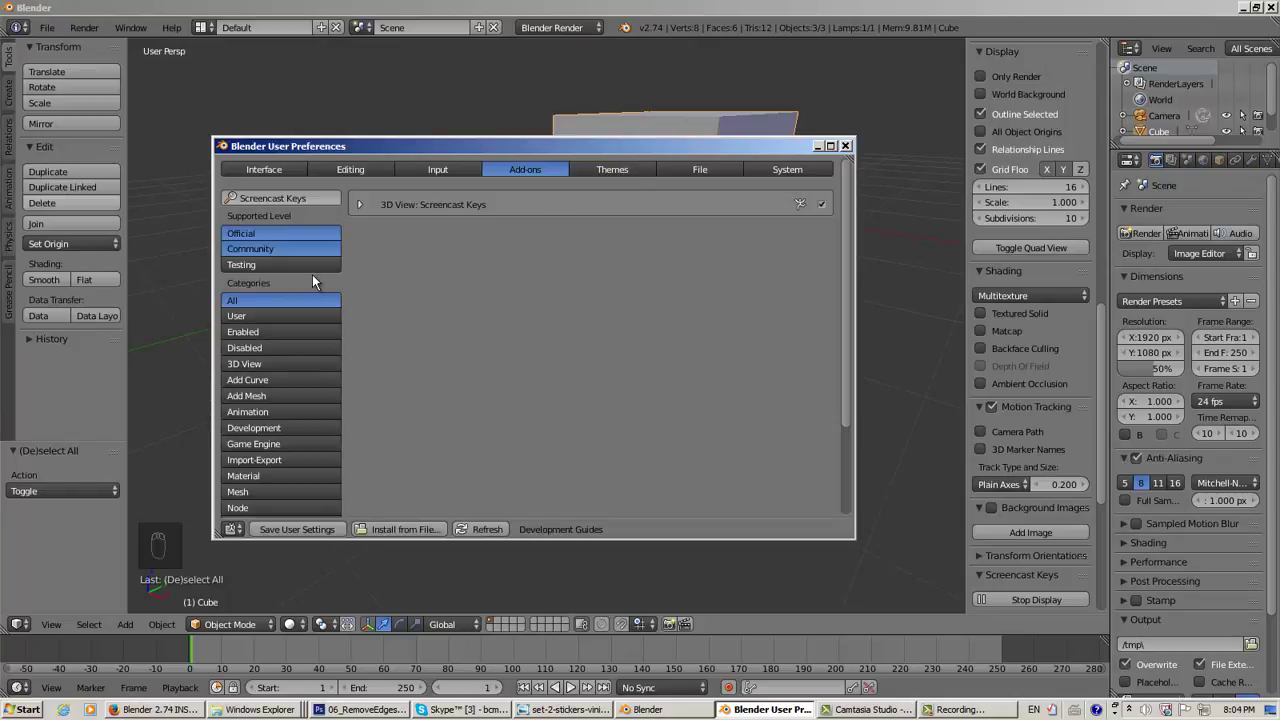
{"action": "left_click", "coordinate": [266, 169]}
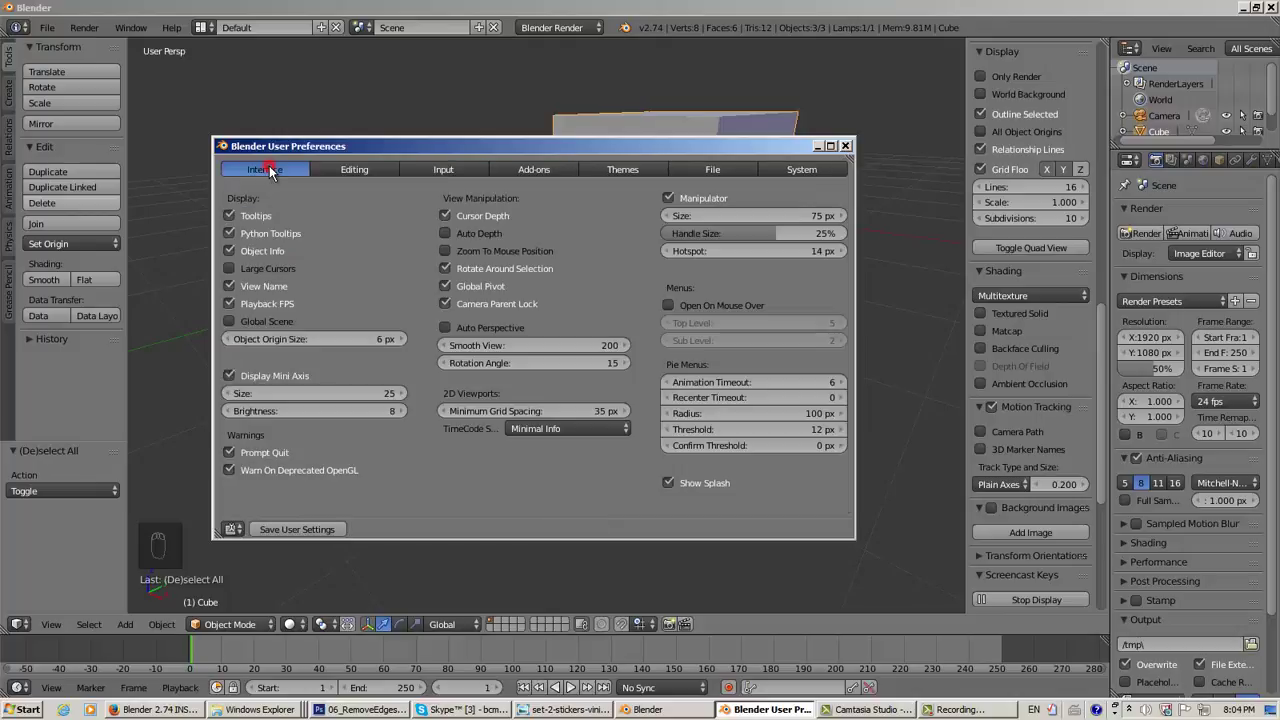
{"action": "left_click", "coordinate": [466, 270]}
{"action": "left_click", "coordinate": [291, 529]}
{"action": "left_click", "coordinate": [845, 146]}
Select only the cube and frame it in the 3D view
{"action": "scroll", "coordinate": [658, 285], "scroll_direction": "down", "scroll_amount": 3}
{"action": "mouse_move", "coordinate": [658, 265]}
{"action": "middle_mouse_down"}
{"action": "mouse_move", "coordinate": [634, 286]}
{"action": "mouse_move", "coordinate": [514, 273]}
{"action": "mouse_move", "coordinate": [495, 245]}
{"action": "mouse_move", "coordinate": [839, 247]}
{"action": "mouse_move", "coordinate": [721, 274]}
{"action": "mouse_move", "coordinate": [774, 220]}
{"action": "mouse_move", "coordinate": [886, 240]}
{"action": "mouse_move", "coordinate": [534, 263]}
{"action": "mouse_move", "coordinate": [643, 286]}
{"action": "mouse_move", "coordinate": [878, 235]}
{"action": "mouse_move", "coordinate": [534, 263]}
{"action": "mouse_move", "coordinate": [540, 180]}
{"action": "mouse_move", "coordinate": [731, 246]}
{"action": "mouse_move", "coordinate": [622, 258]}
{"action": "mouse_move", "coordinate": [662, 264]}
{"action": "middle_mouse_up"}
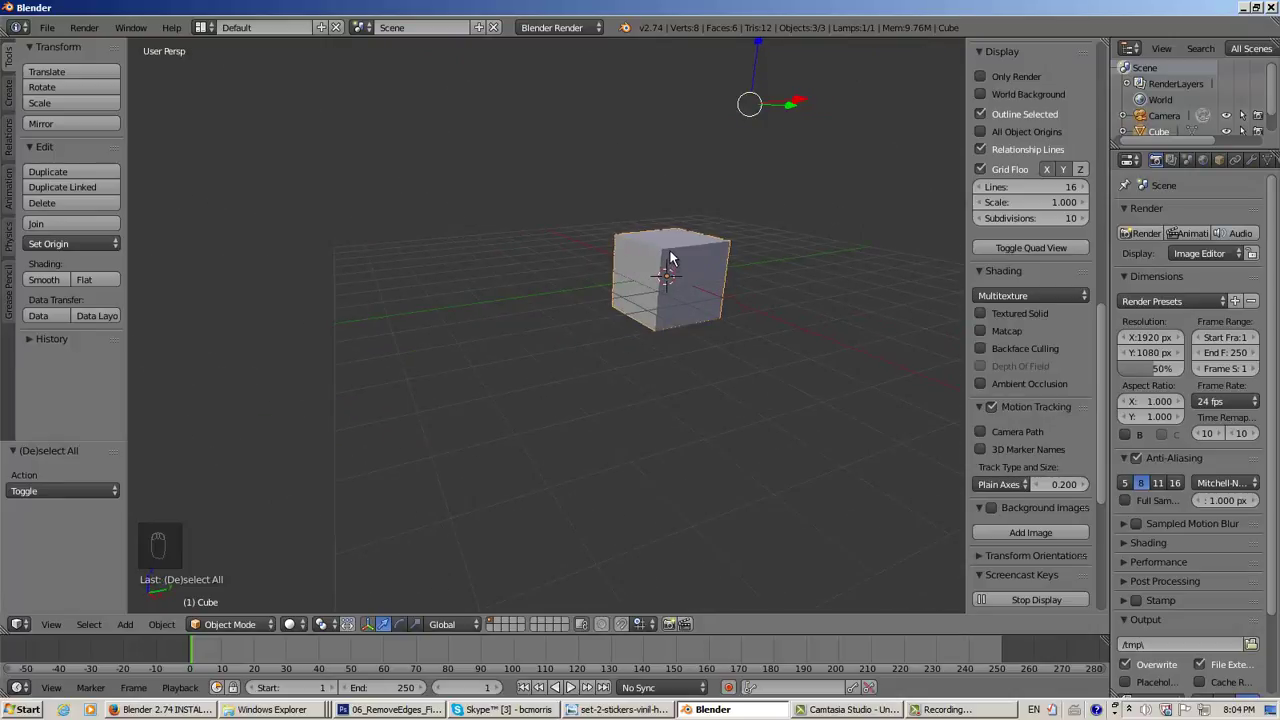
{"action": "right_click", "coordinate": [672, 254]}
{"action": "right_click", "coordinate": [645, 256]}
{"action": "middle_click_drag", "start_coordinate": [645, 258], "coordinate": [592, 297]}
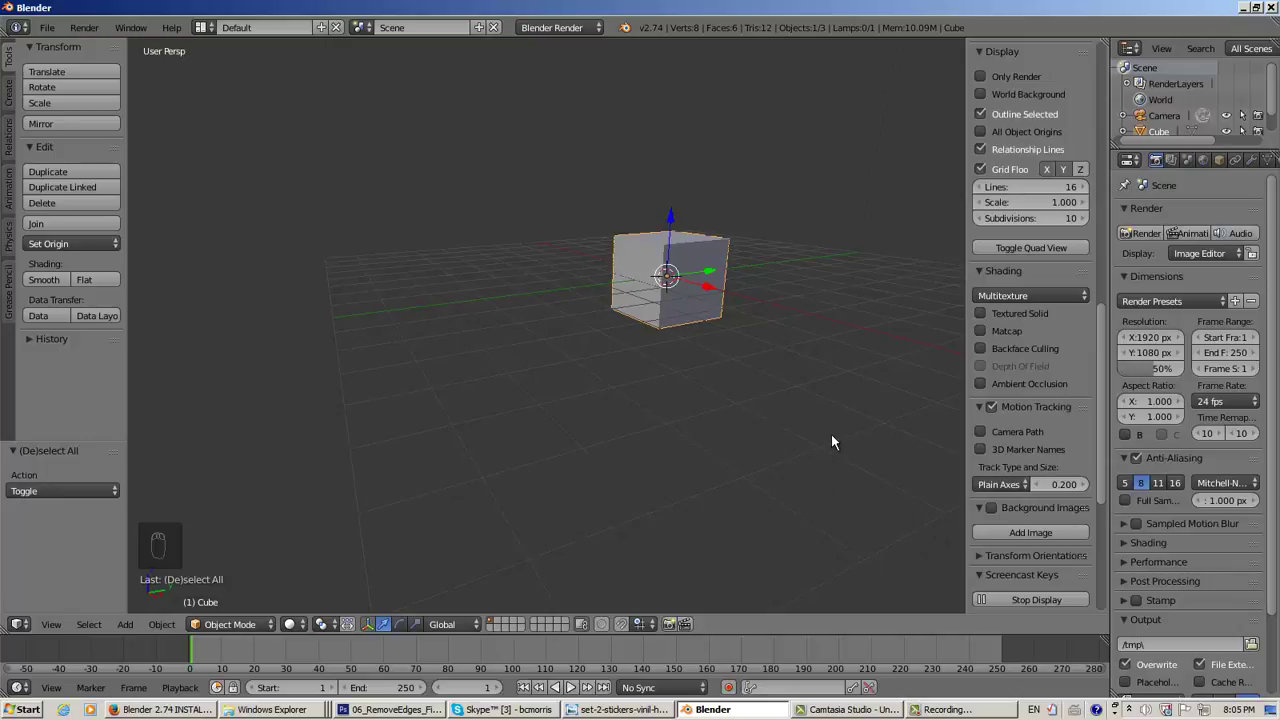
{"action": "middle_click_drag", "start_coordinate": [764, 310], "coordinate": [747, 316]}
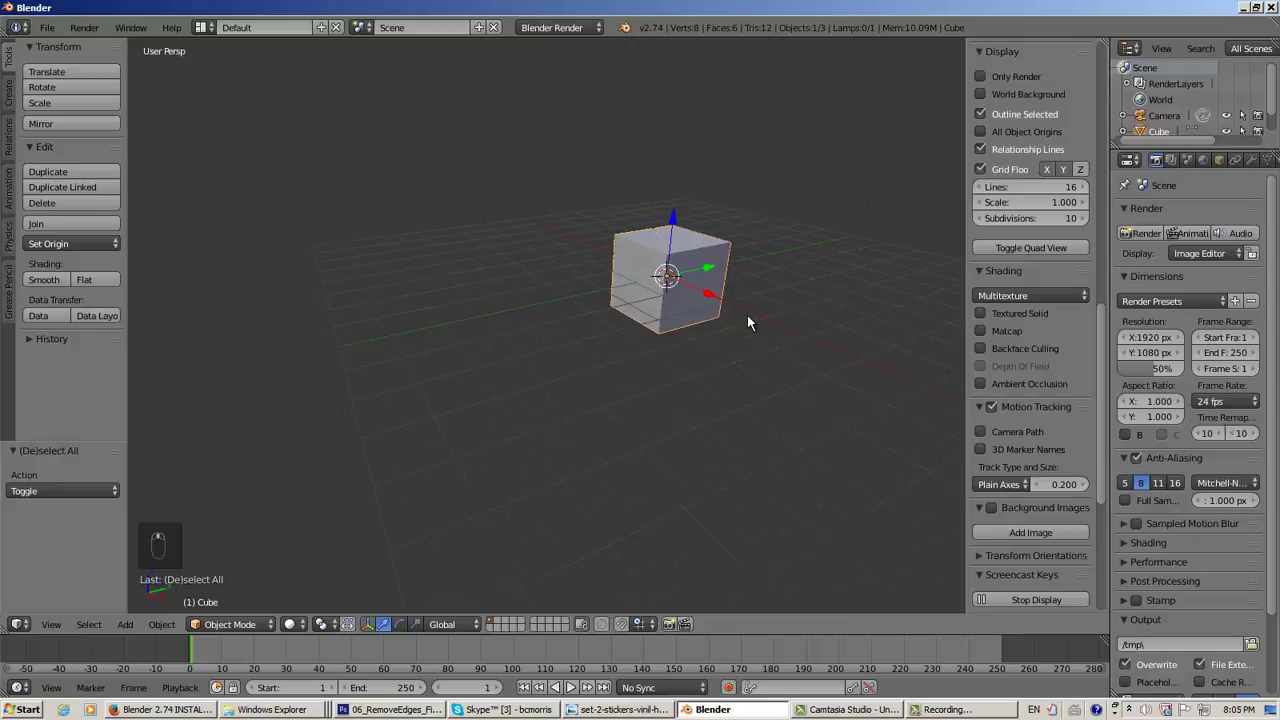
{"action": "key", "text": "KP_Decimal"}
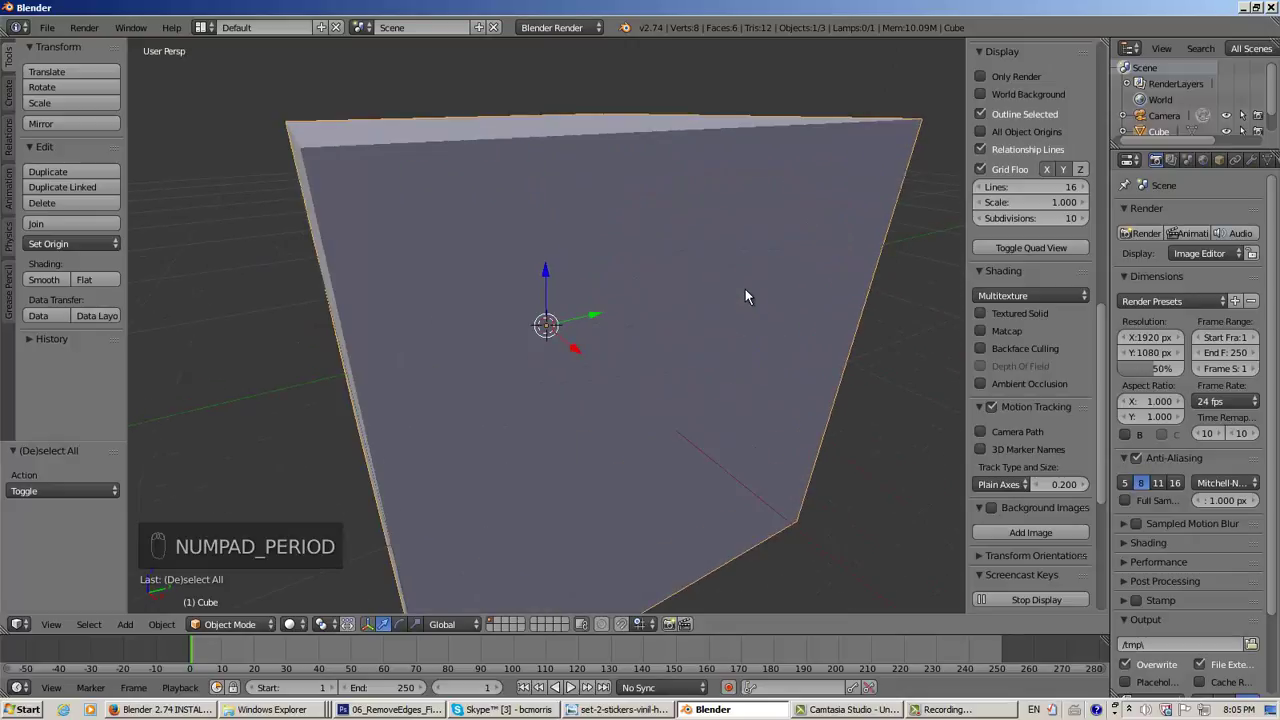
{"action": "mouse_move", "coordinate": [637, 385]}
{"action": "middle_mouse_down"}
{"action": "mouse_move", "coordinate": [767, 352]}
{"action": "mouse_move", "coordinate": [842, 355]}
{"action": "mouse_move", "coordinate": [420, 380]}
{"action": "mouse_move", "coordinate": [580, 389]}
{"action": "mouse_move", "coordinate": [663, 434]}
{"action": "mouse_move", "coordinate": [729, 341]}
{"action": "mouse_move", "coordinate": [657, 223]}
{"action": "mouse_move", "coordinate": [640, 392]}
{"action": "middle_mouse_up"}
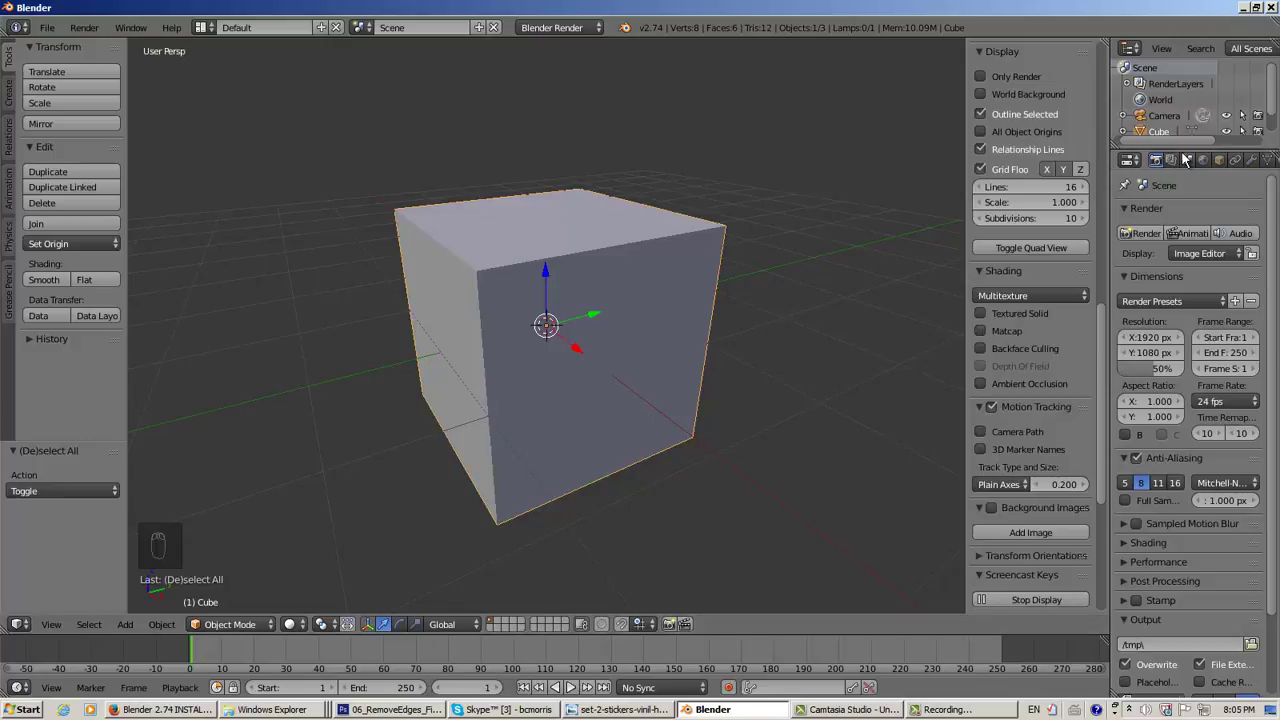
Enlarge the outliner and rename the Cube object to Ramp
{"action": "left_click_drag", "start_coordinate": [1176, 145], "coordinate": [1186, 258]}
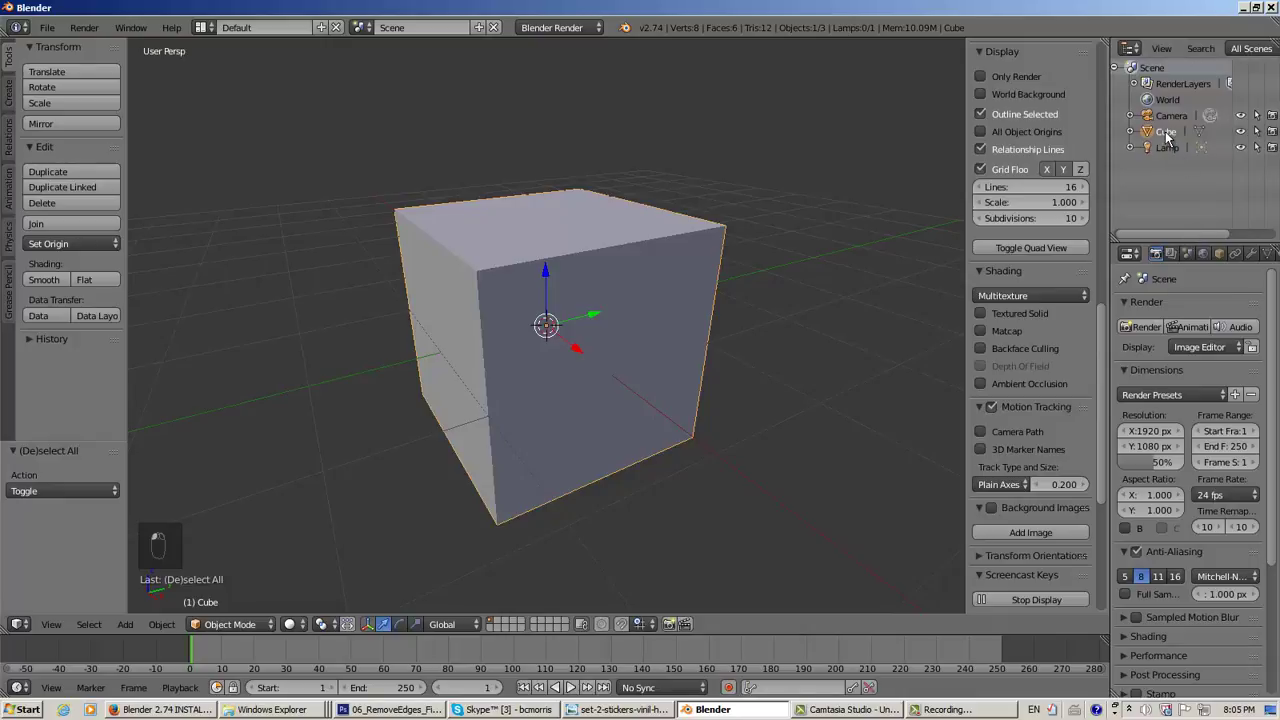
{"action": "left_click", "coordinate": [47, 27]}
{"action": "mouse_move", "coordinate": [1150, 233]}
{"action": "left_mouse_down"}
{"action": "mouse_move", "coordinate": [1197, 236]}
{"action": "mouse_move", "coordinate": [1149, 233]}
{"action": "left_mouse_up"}
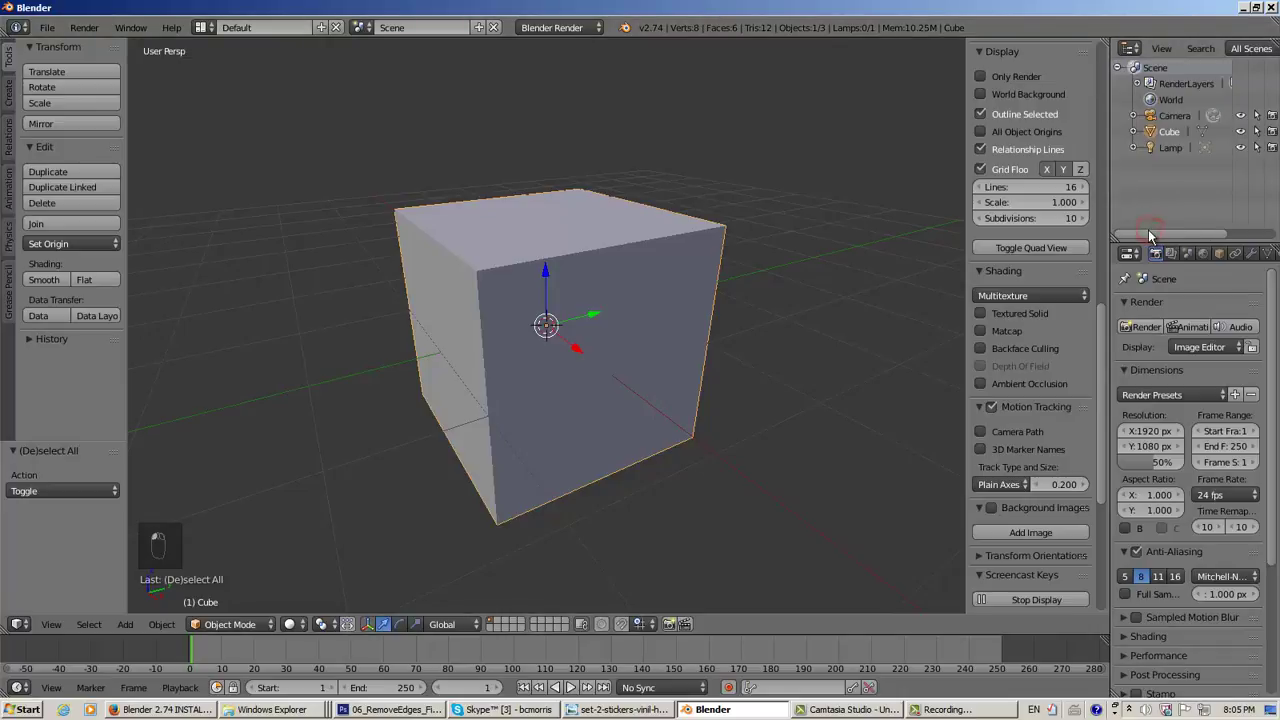
{"action": "double_click", "coordinate": [1172, 132]}
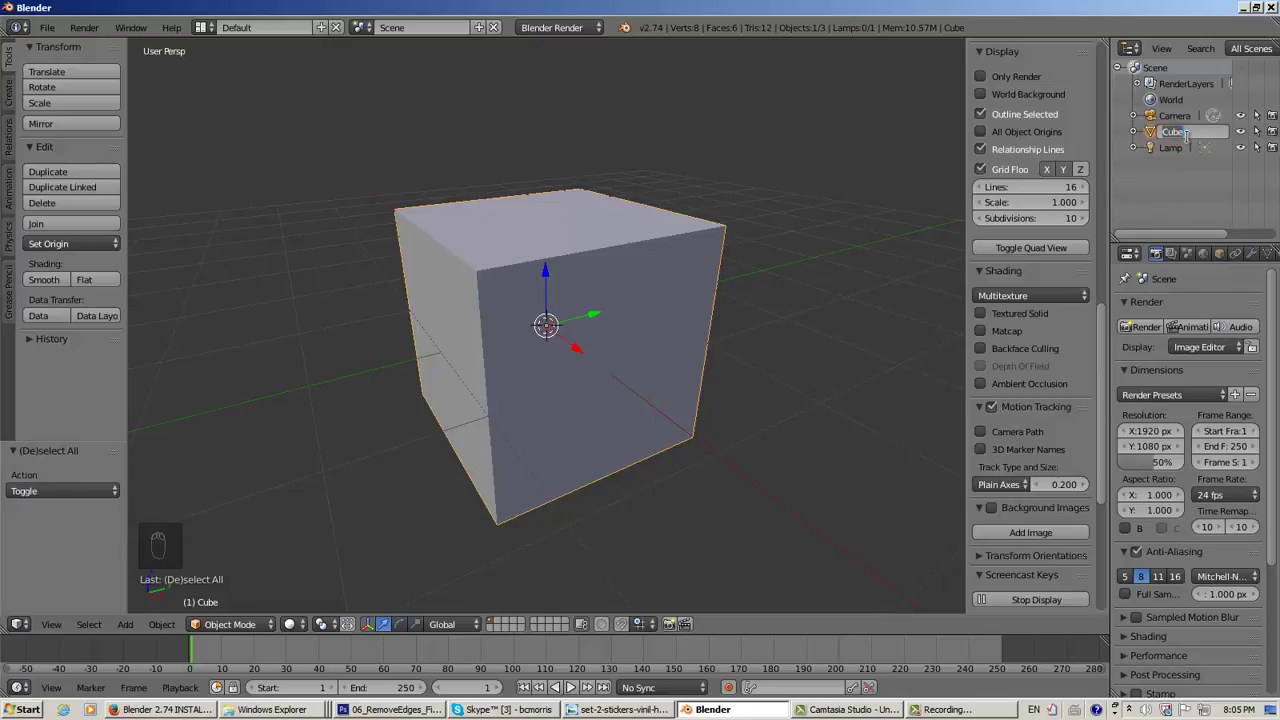
{"action": "type", "text": "B"}
{"action": "key", "text": "Return"}
Examine the Ramp cube and its position on the grid from several sides
{"action": "mouse_move", "coordinate": [647, 378]}
{"action": "middle_mouse_down"}
{"action": "mouse_move", "coordinate": [668, 375]}
{"action": "mouse_move", "coordinate": [654, 371]}
{"action": "middle_mouse_up"}
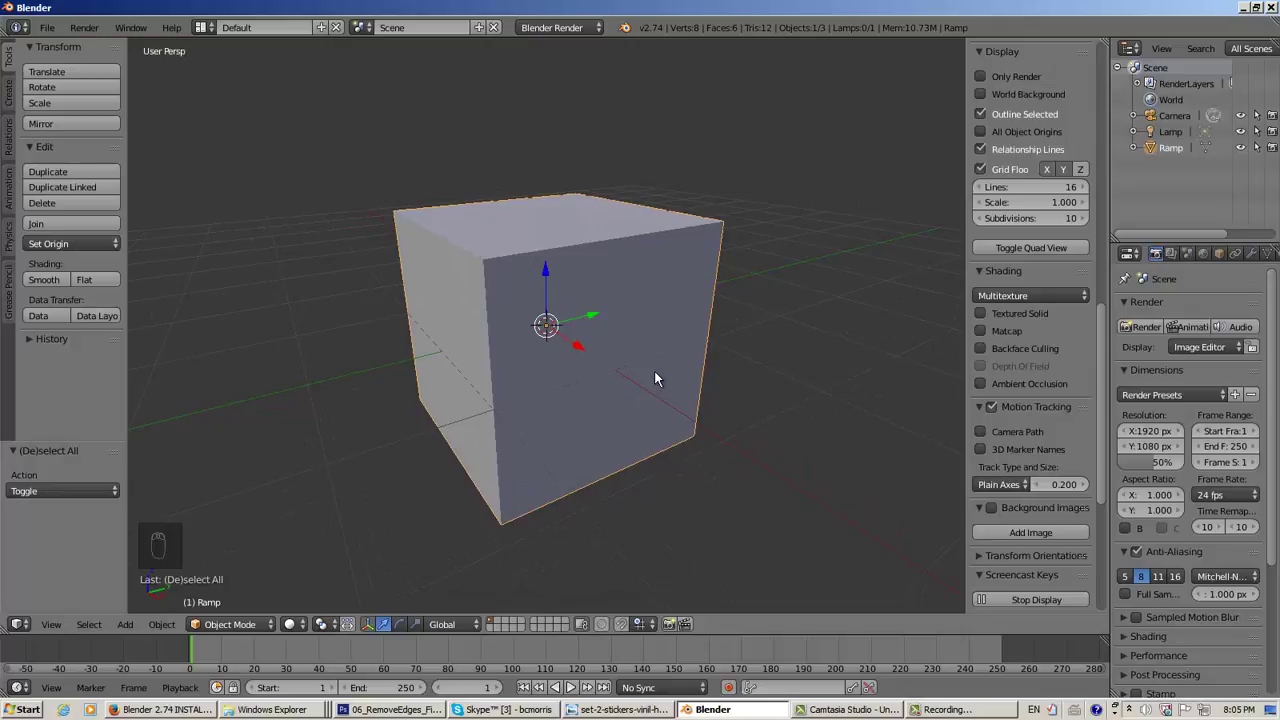
{"action": "middle_click_drag", "start_coordinate": [613, 376], "coordinate": [583, 364]}
{"action": "scroll", "coordinate": [551, 368], "scroll_direction": "down", "scroll_amount": 2}
{"action": "scroll", "coordinate": [551, 369], "scroll_direction": "up", "scroll_amount": 2}
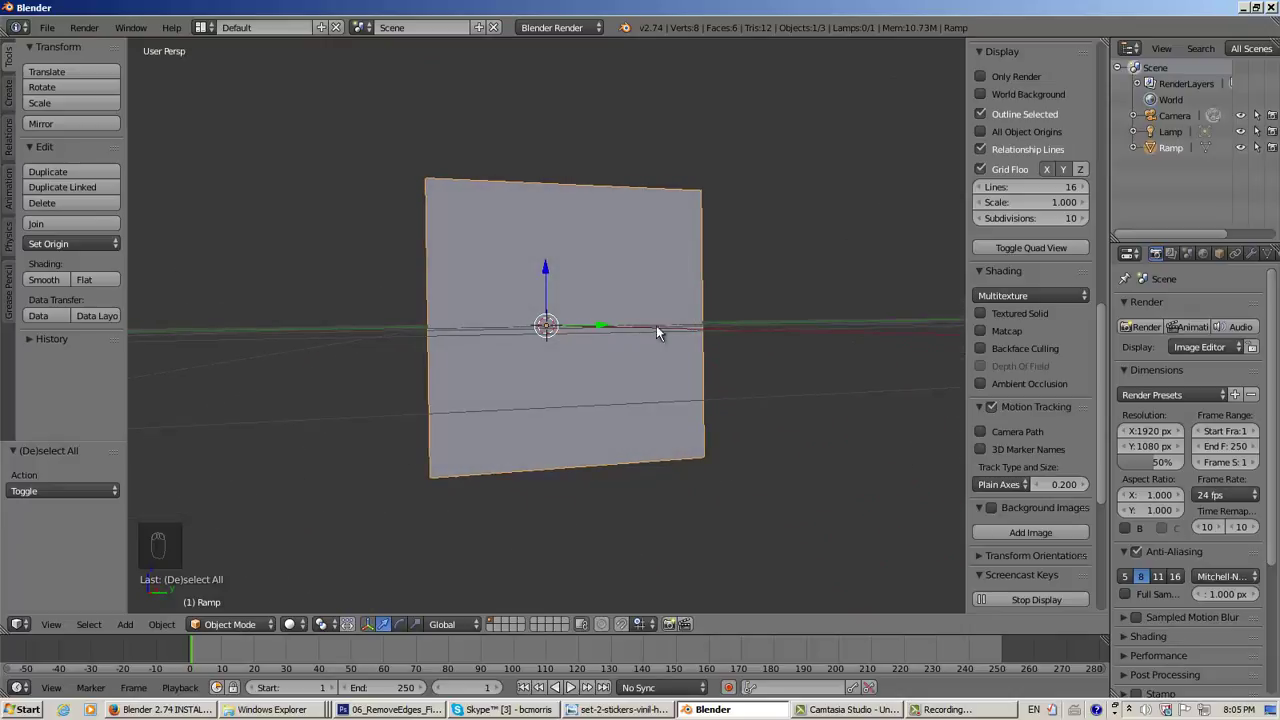
{"action": "middle_click_drag", "start_coordinate": [829, 322], "coordinate": [603, 445]}
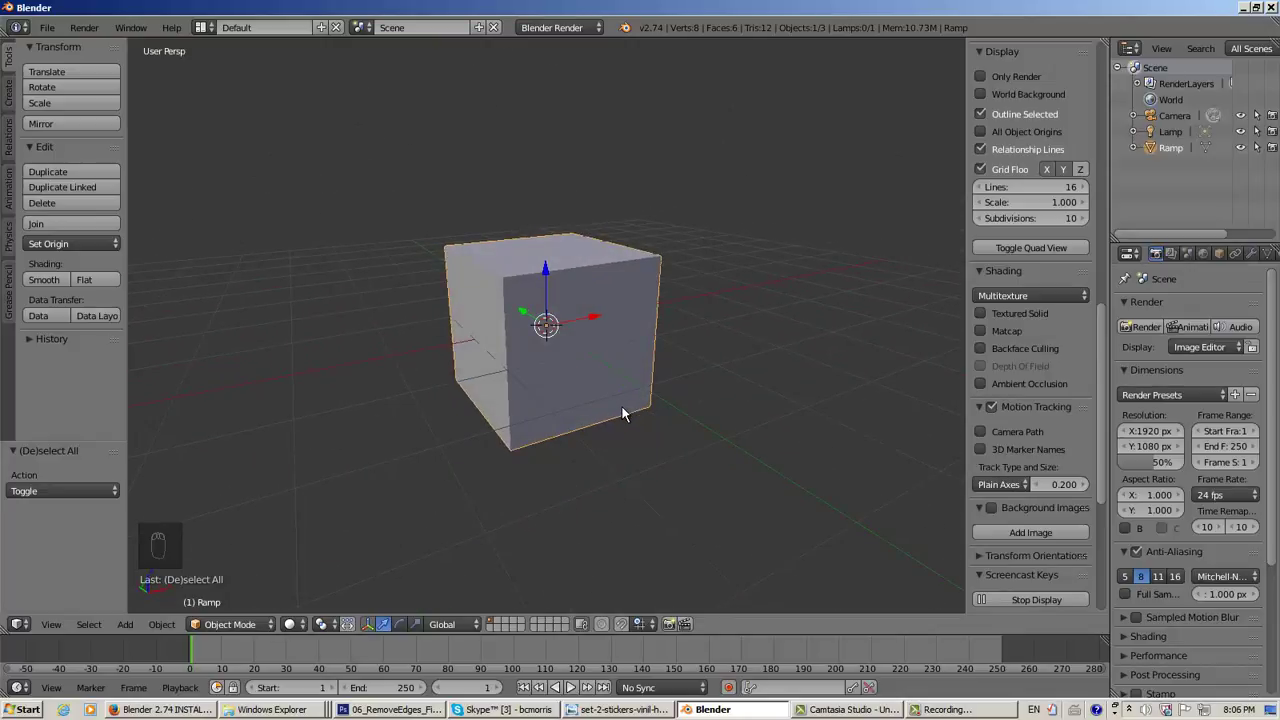
{"action": "middle_click_drag", "start_coordinate": [622, 413], "coordinate": [645, 433]}
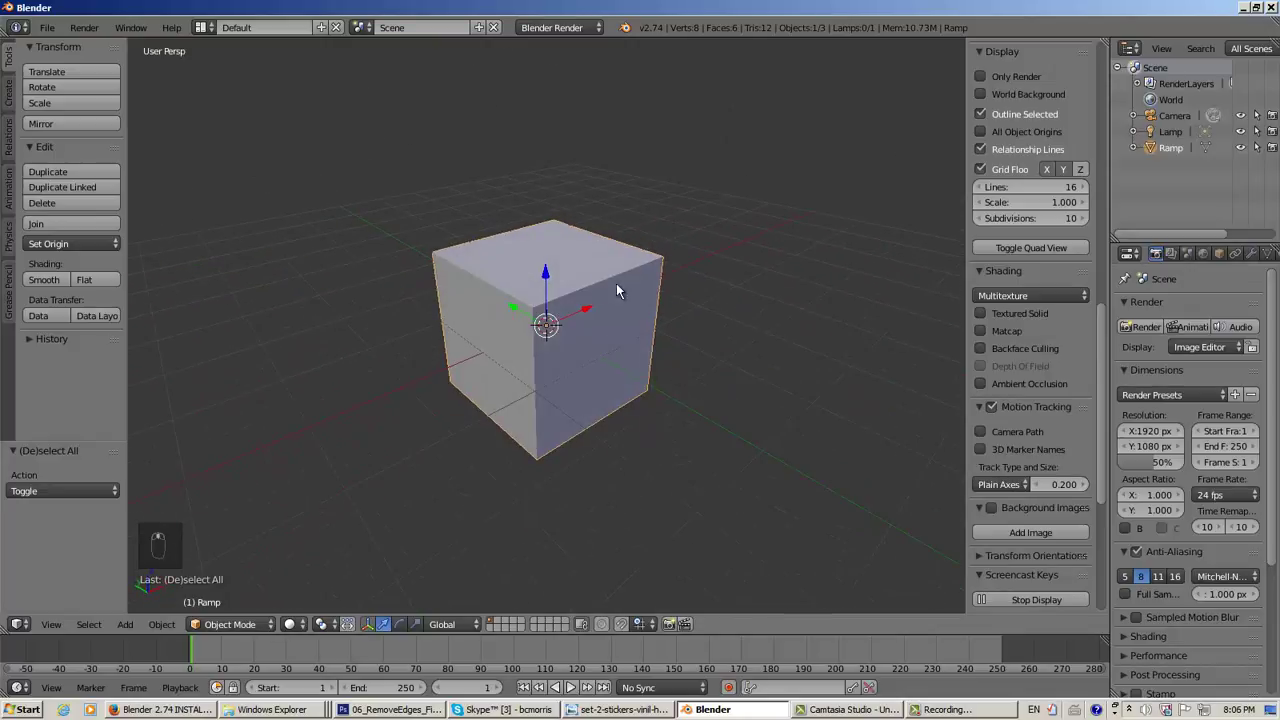
{"action": "middle_click_drag", "start_coordinate": [646, 380], "coordinate": [577, 363]}
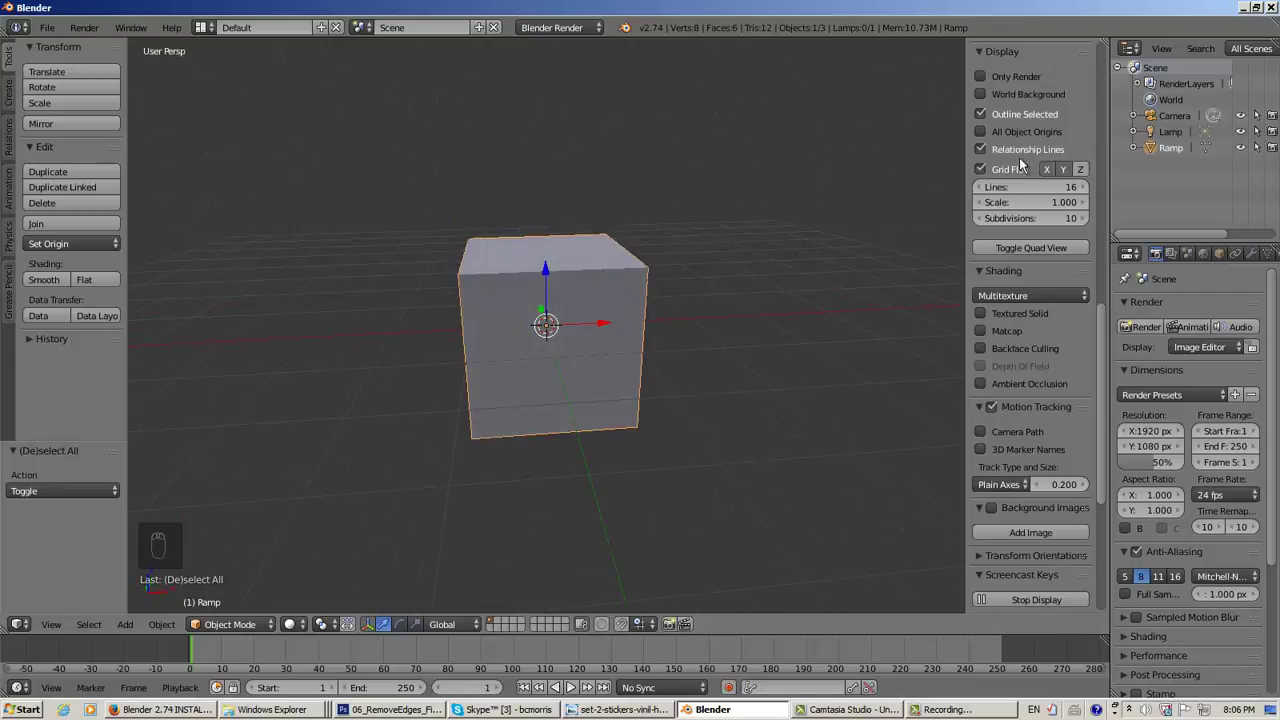
{"action": "middle_click_drag", "start_coordinate": [734, 375], "coordinate": [771, 352]}
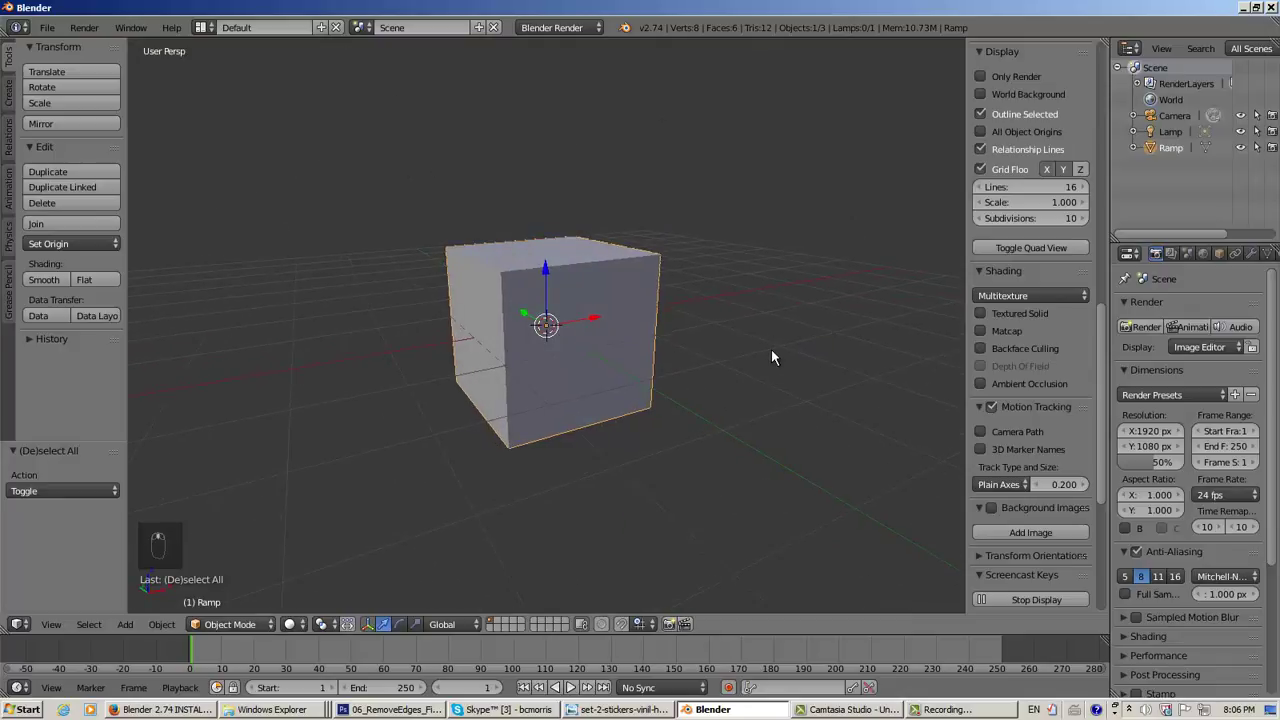
{"action": "scroll", "coordinate": [771, 351], "scroll_direction": "up", "scroll_amount": 1}
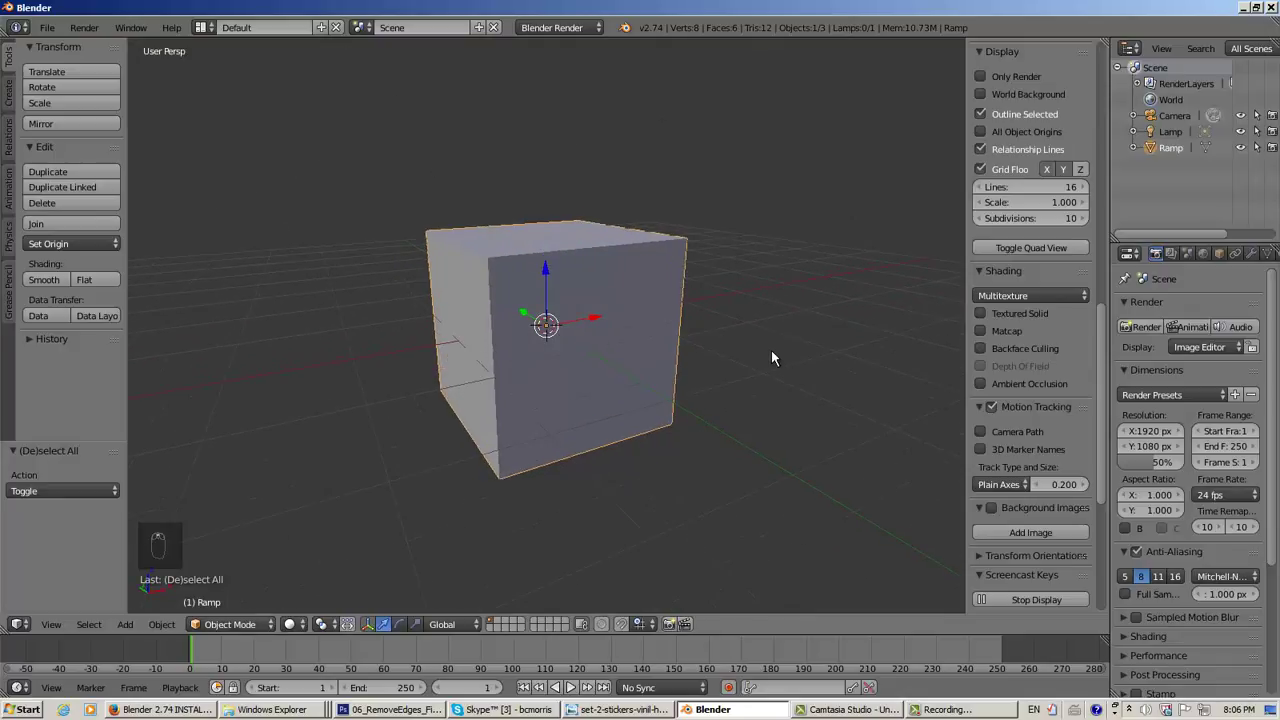
{"action": "middle_click_drag", "start_coordinate": [771, 357], "coordinate": [704, 380]}
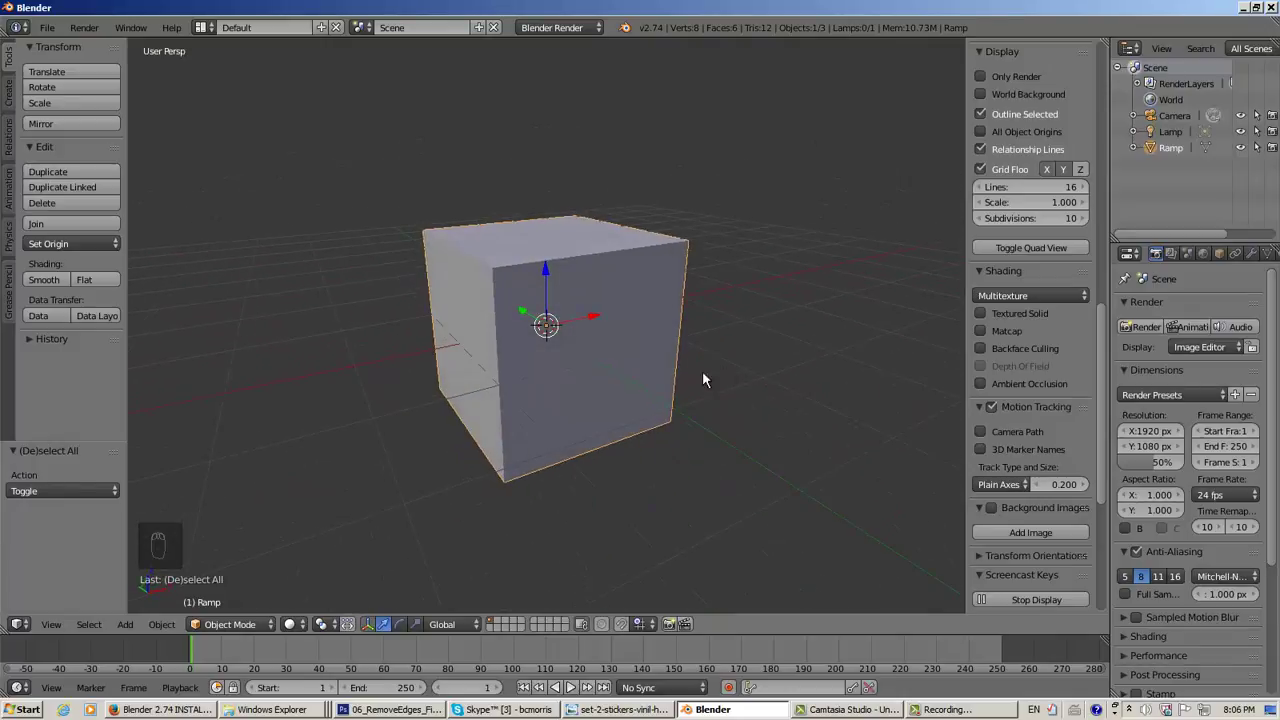
Switch the Ramp cube to Edit Mode with its whole mesh selected and show its transform values
{"action": "left_click", "coordinate": [256, 624]}
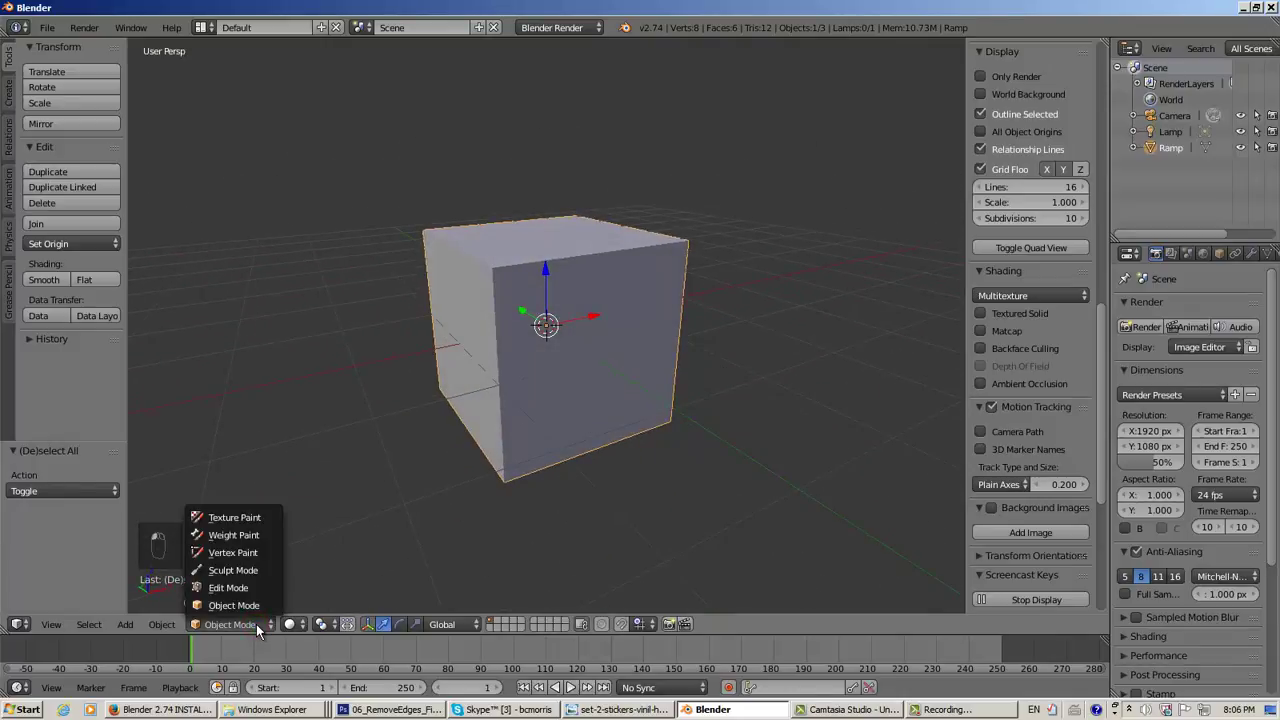
{"action": "left_click", "coordinate": [238, 587]}
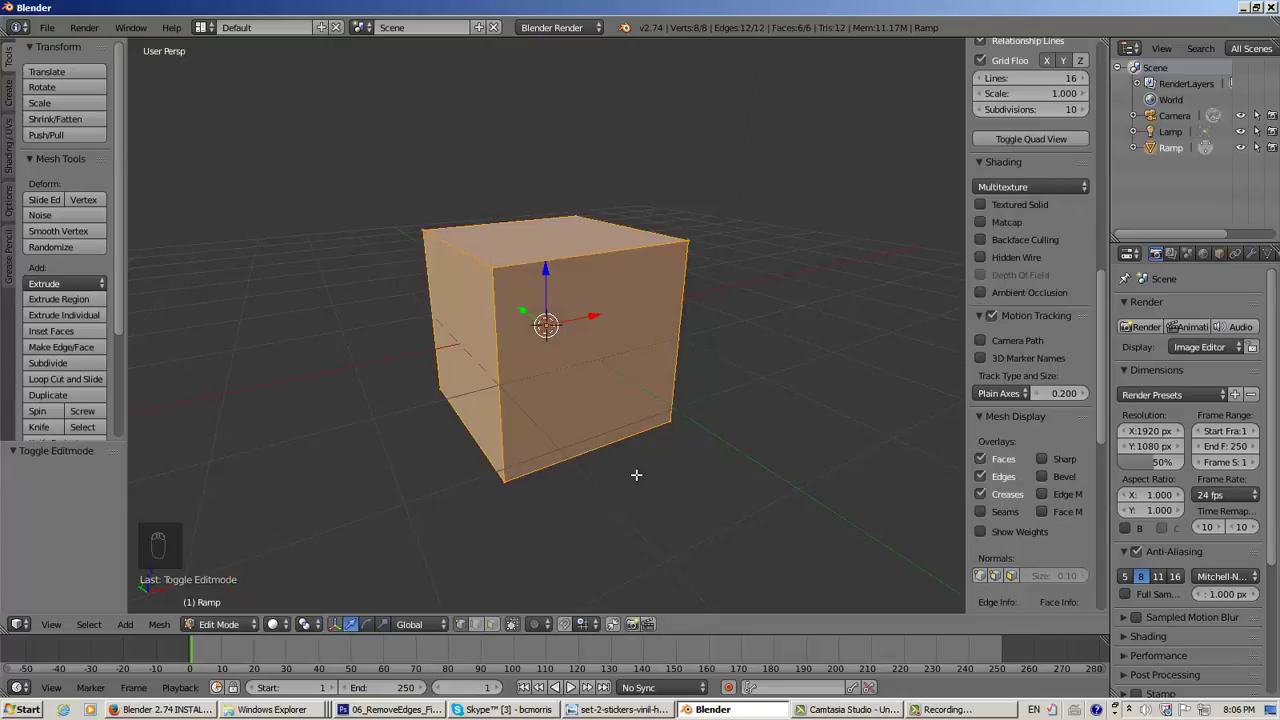
{"action": "middle_click_drag", "start_coordinate": [644, 477], "coordinate": [643, 469]}
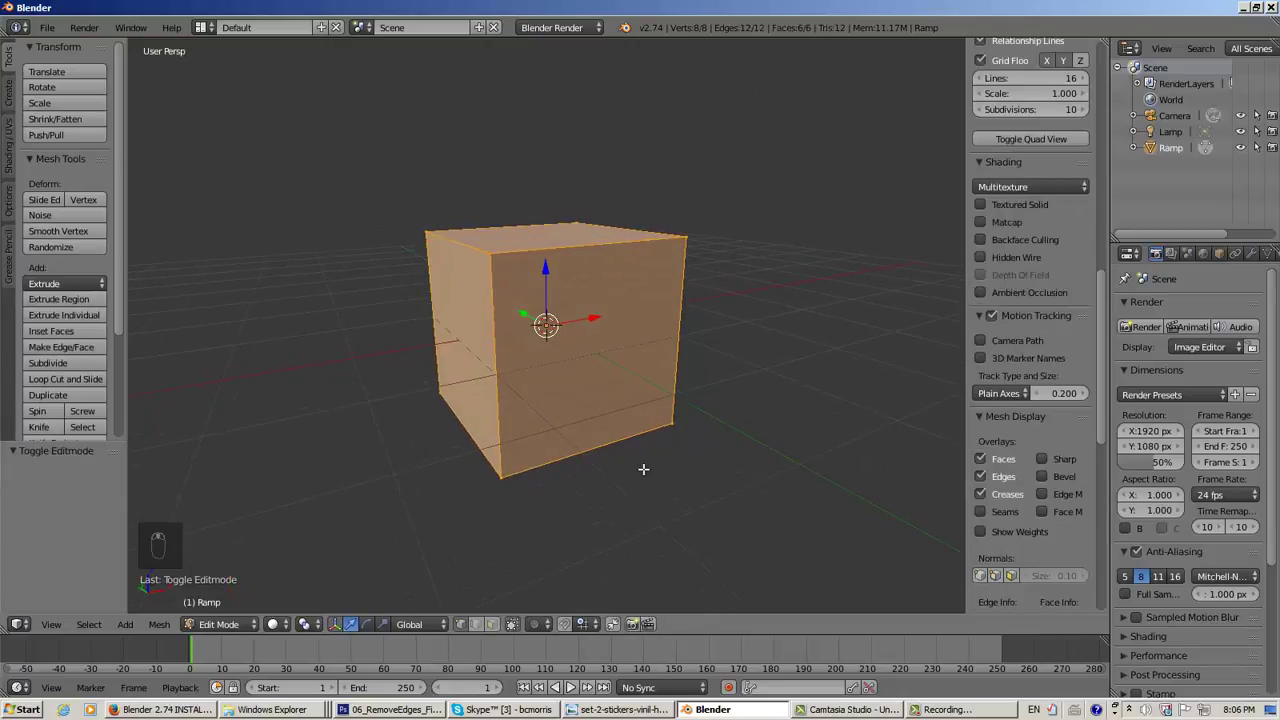
{"action": "key", "text": "a"}
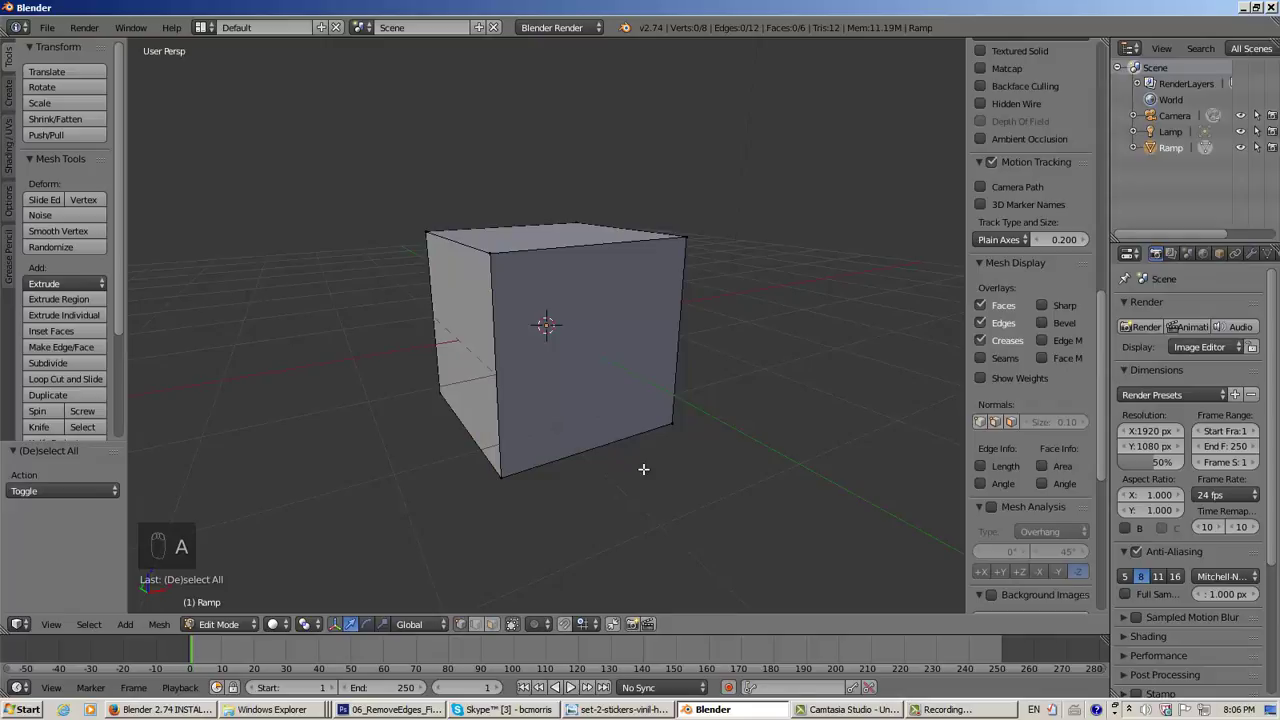
{"action": "key", "text": "a"}
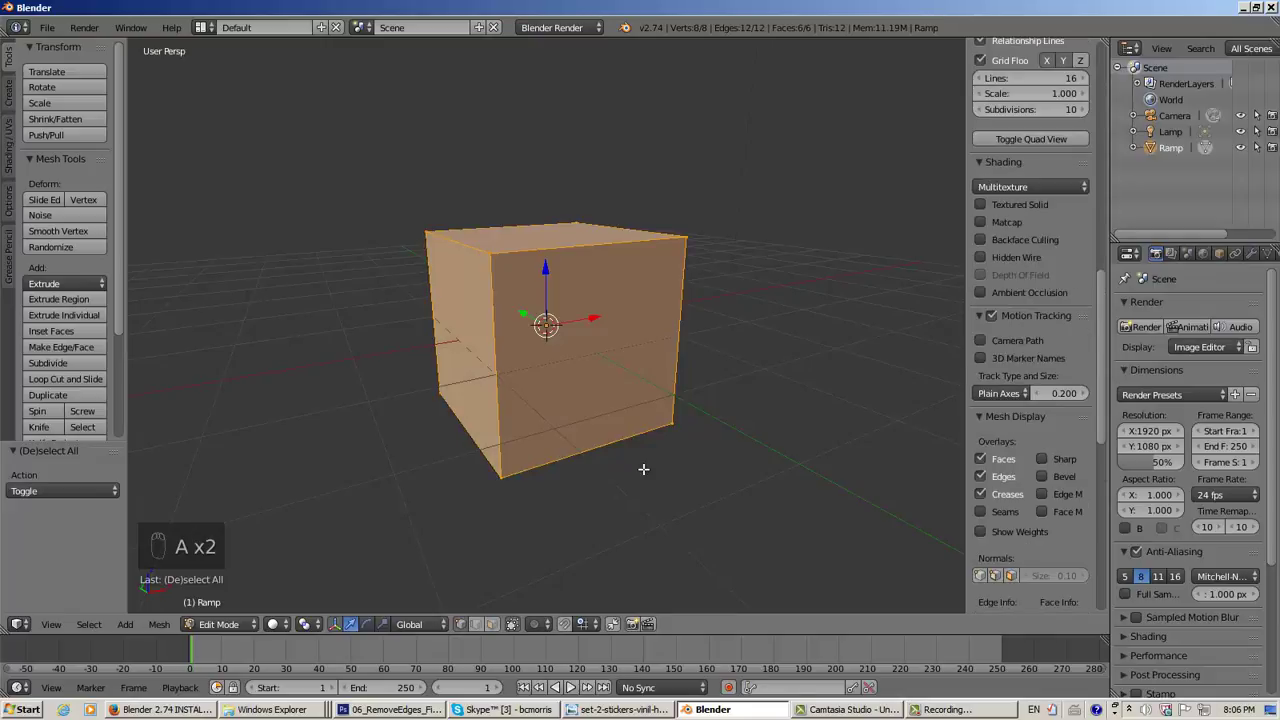
{"action": "middle_click_drag", "start_coordinate": [643, 469], "coordinate": [627, 467]}
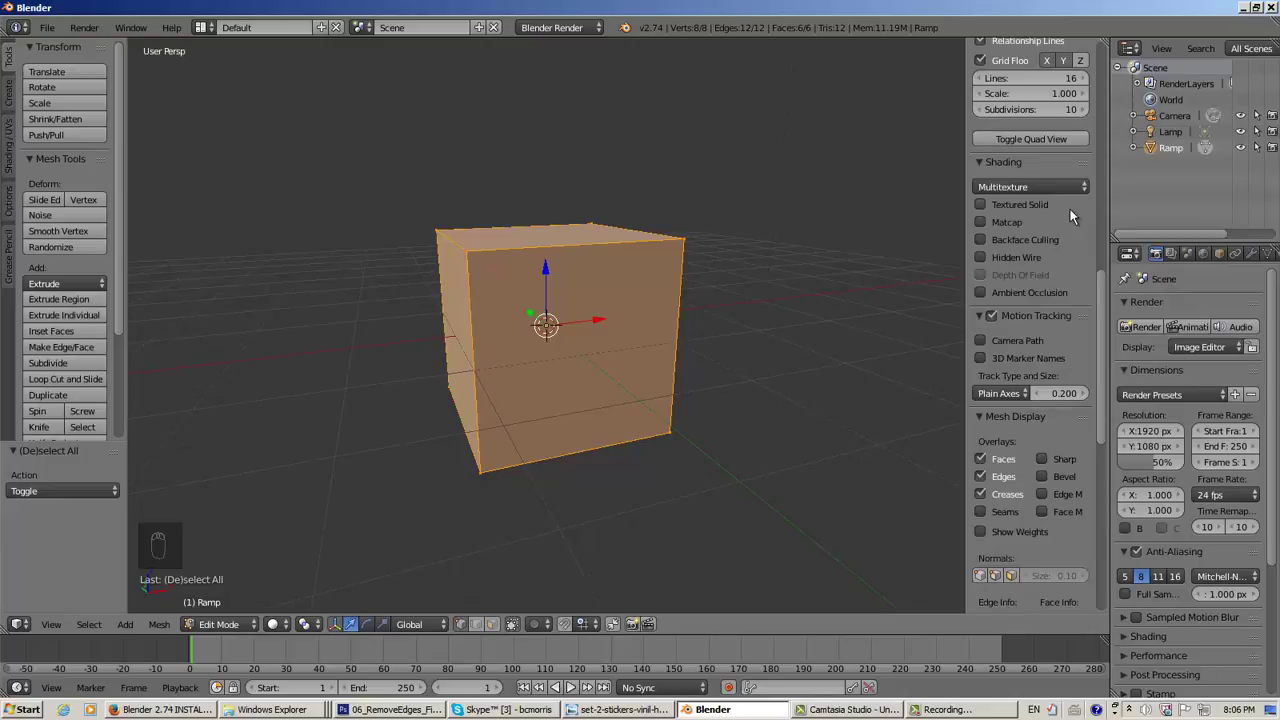
{"action": "left_click_drag", "start_coordinate": [1100, 321], "coordinate": [1134, 66]}
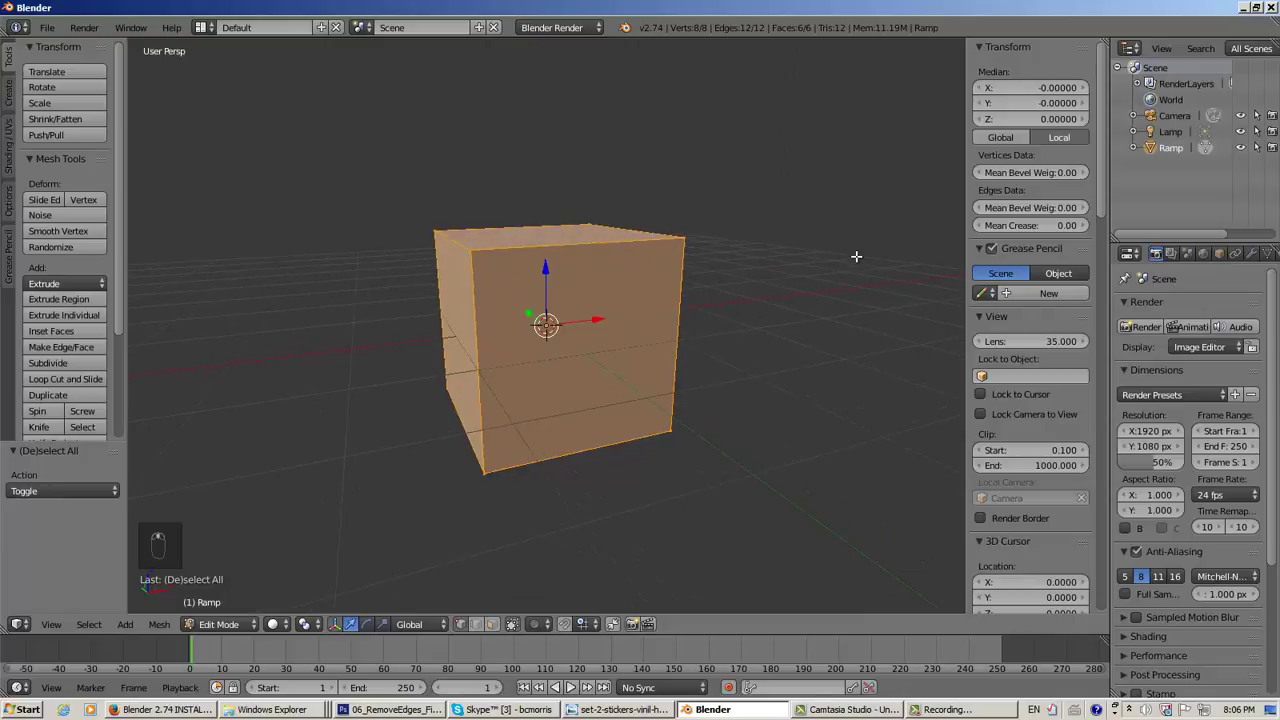
Raise the whole Ramp mesh by setting its median Z to 1
{"action": "key", "text": "n"}
{"action": "key", "text": "n"}
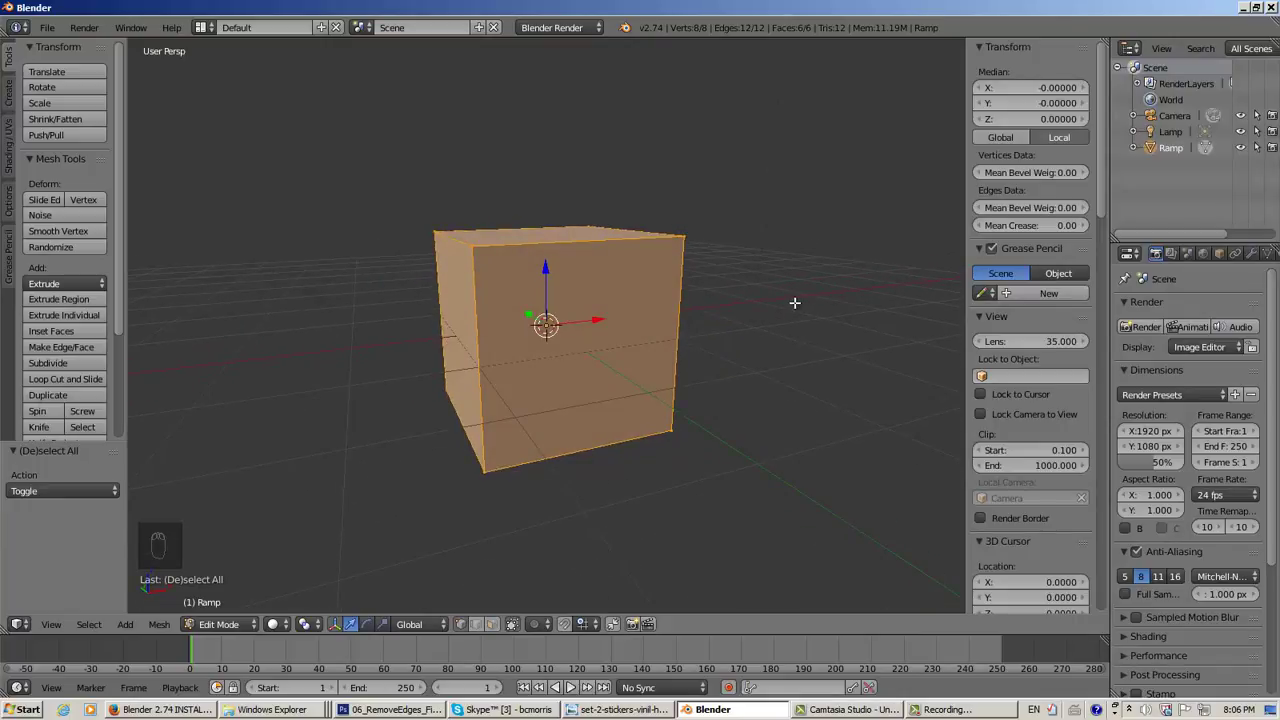
{"action": "left_click", "coordinate": [1054, 119]}
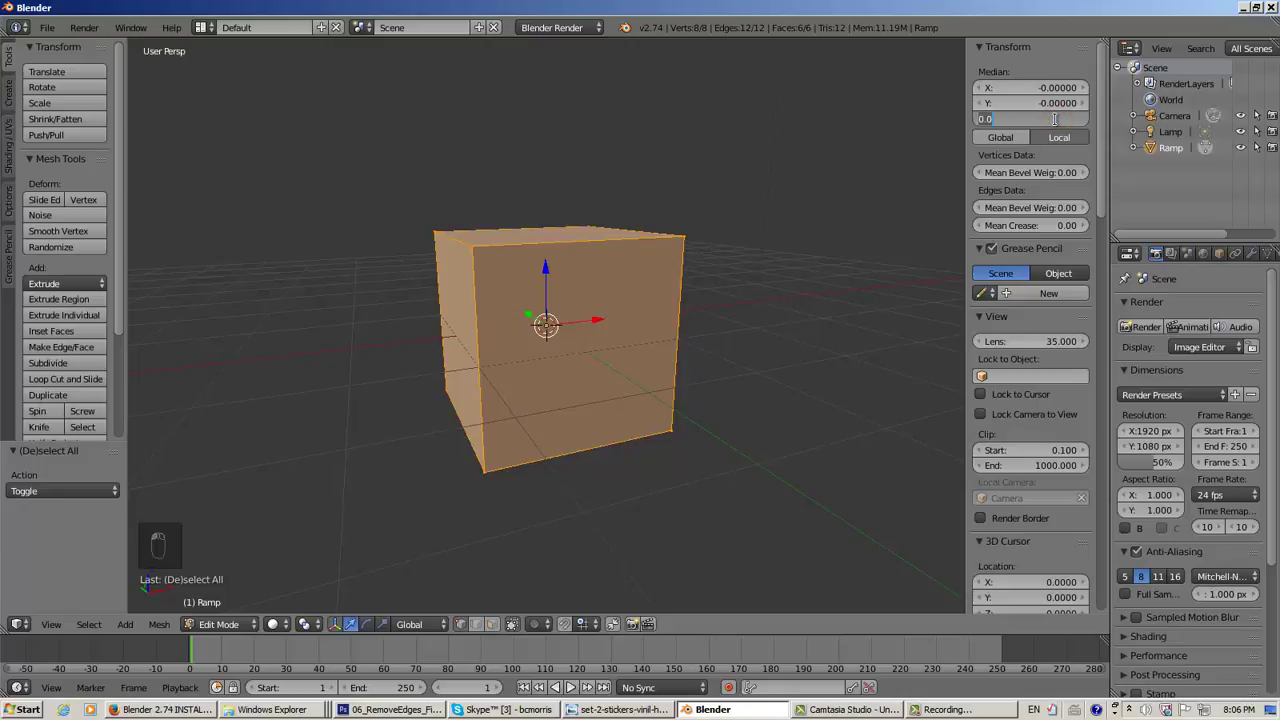
{"action": "type", "text": "1"}
{"action": "key", "text": "Return"}
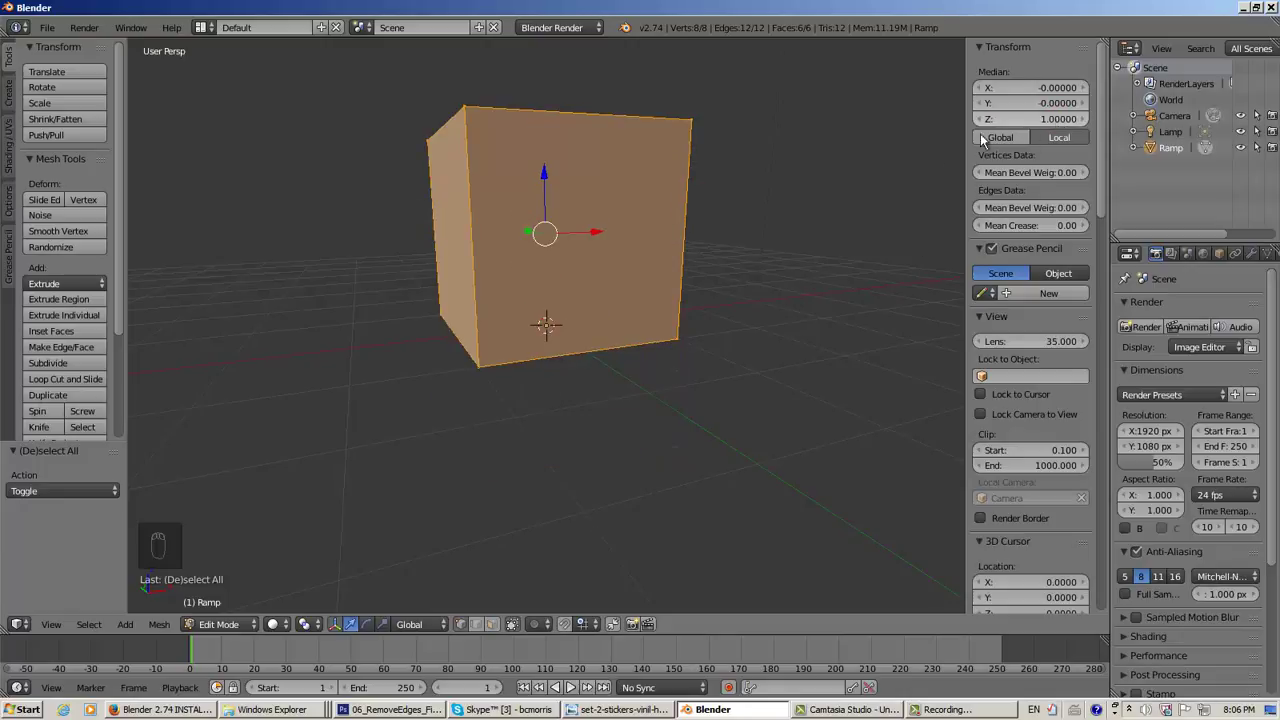
Examine the raised Ramp cube against the grid and its origin from several sides, in Edit Mode and Object Mode
{"action": "middle_click_drag", "start_coordinate": [651, 394], "coordinate": [523, 400]}
{"action": "middle_click_drag", "start_coordinate": [690, 386], "coordinate": [569, 231]}
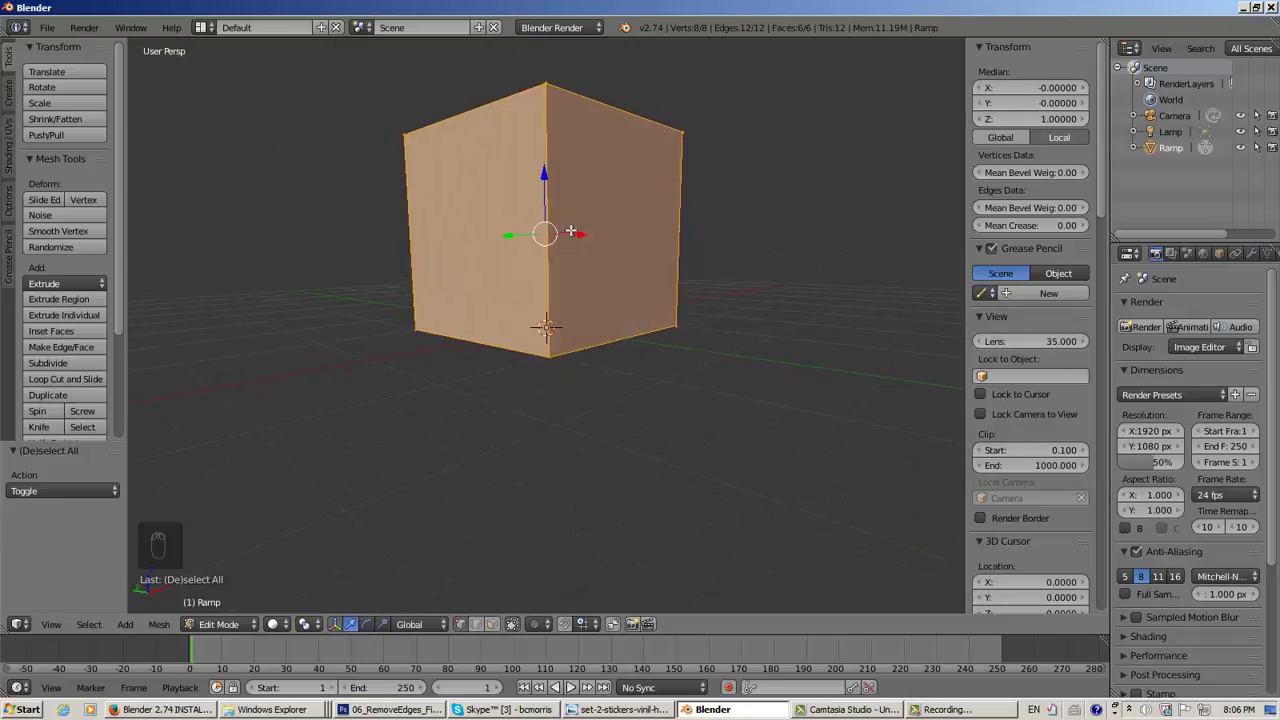
{"action": "middle_click_drag", "start_coordinate": [583, 380], "coordinate": [578, 307]}
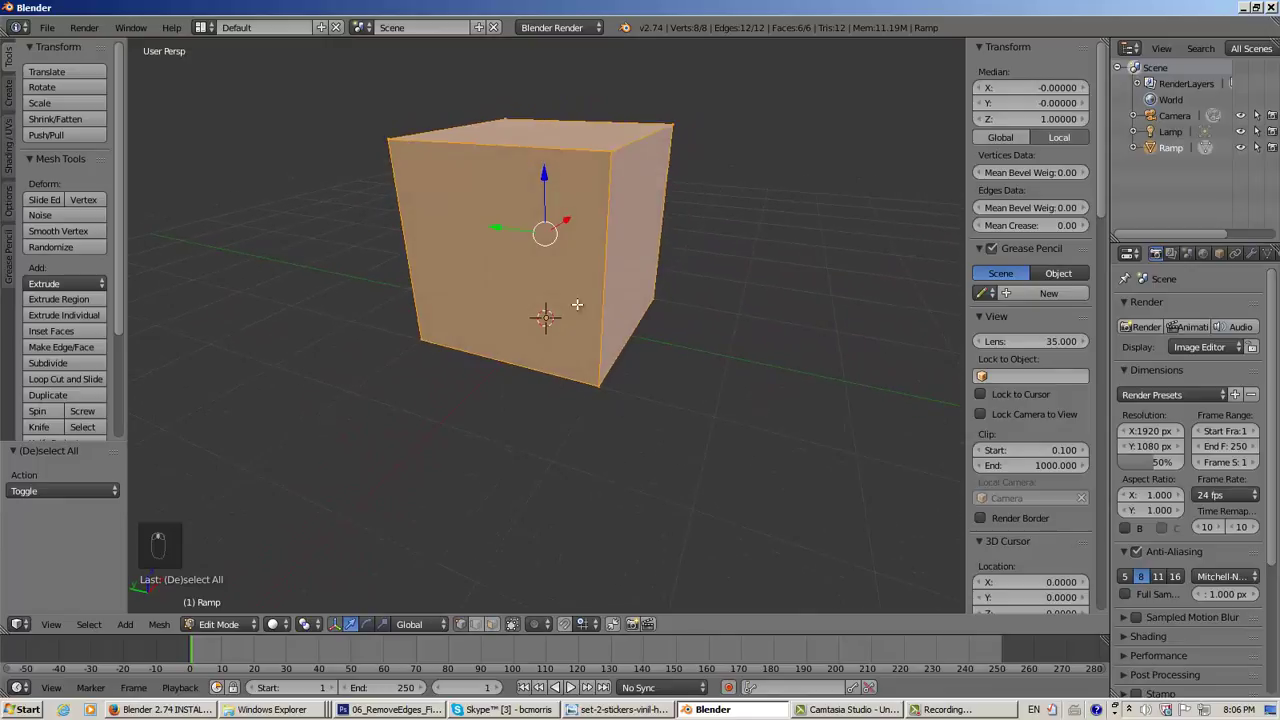
{"action": "middle_click_drag", "start_coordinate": [642, 413], "coordinate": [597, 387]}
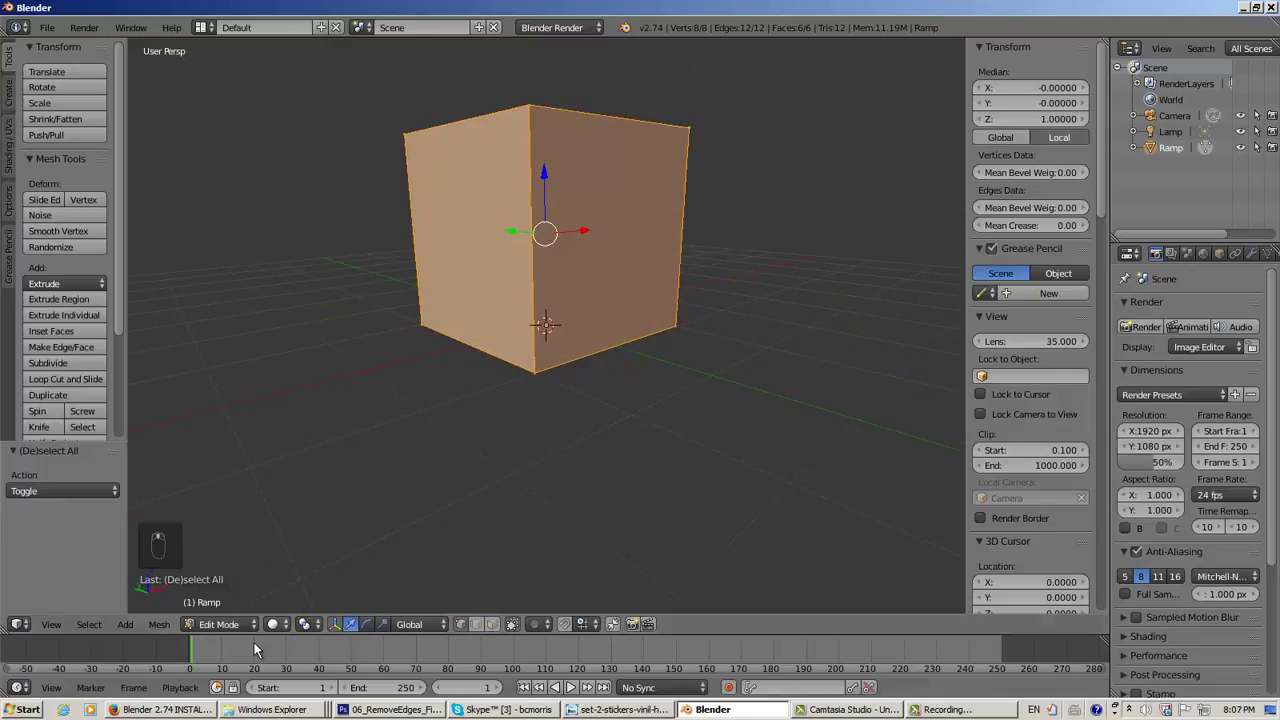
{"action": "mouse_move", "coordinate": [409, 449]}
{"action": "middle_mouse_down"}
{"action": "mouse_move", "coordinate": [380, 434]}
{"action": "mouse_move", "coordinate": [389, 454]}
{"action": "middle_mouse_up"}
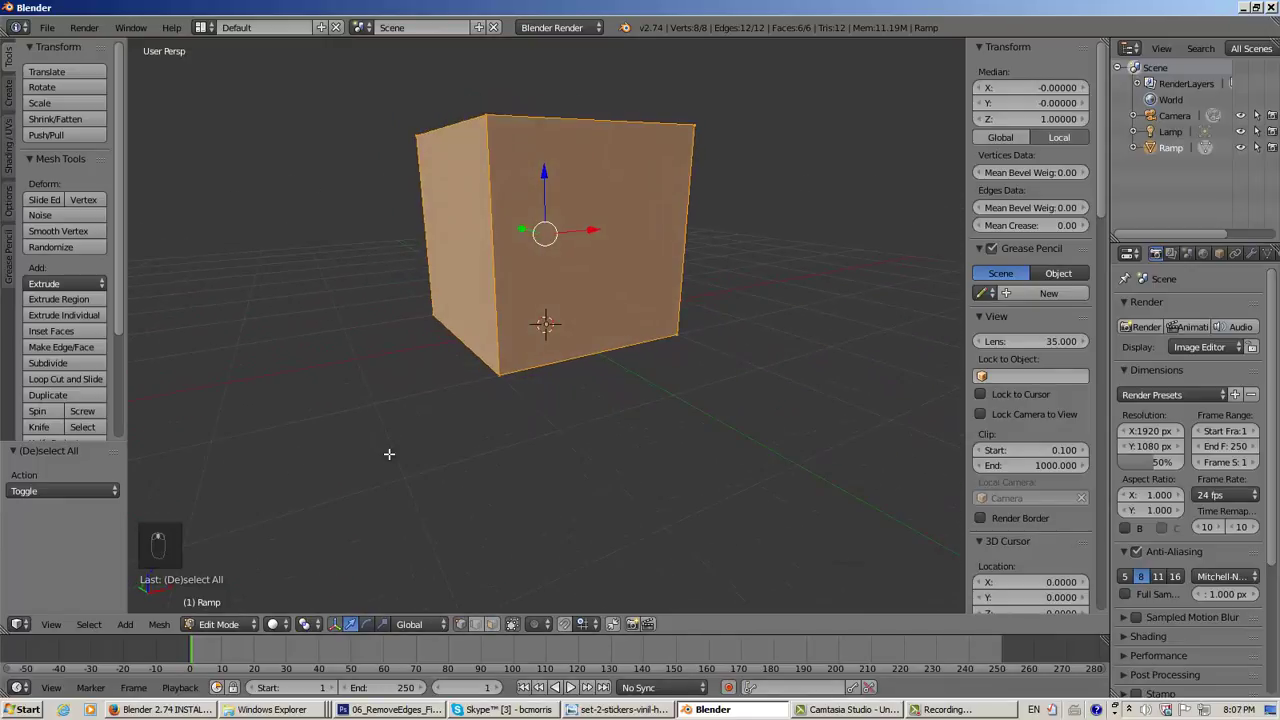
{"action": "left_click", "coordinate": [220, 624]}
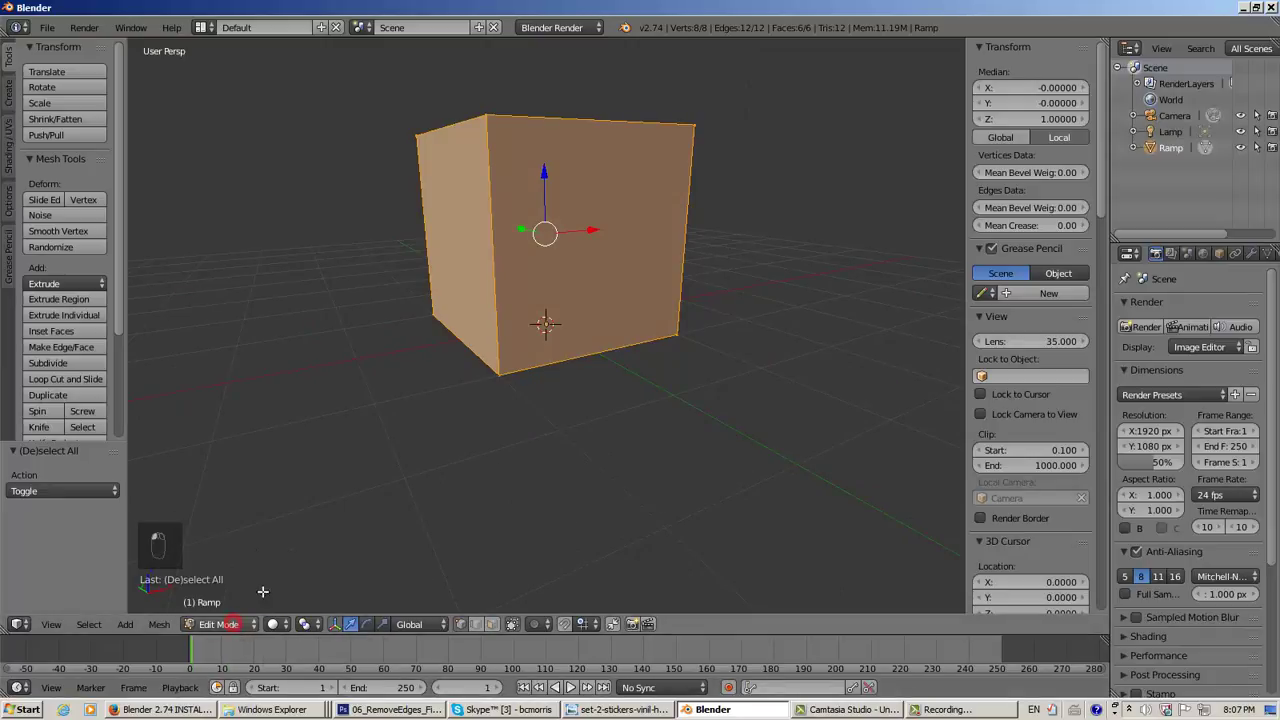
{"action": "key", "text": "Tab"}
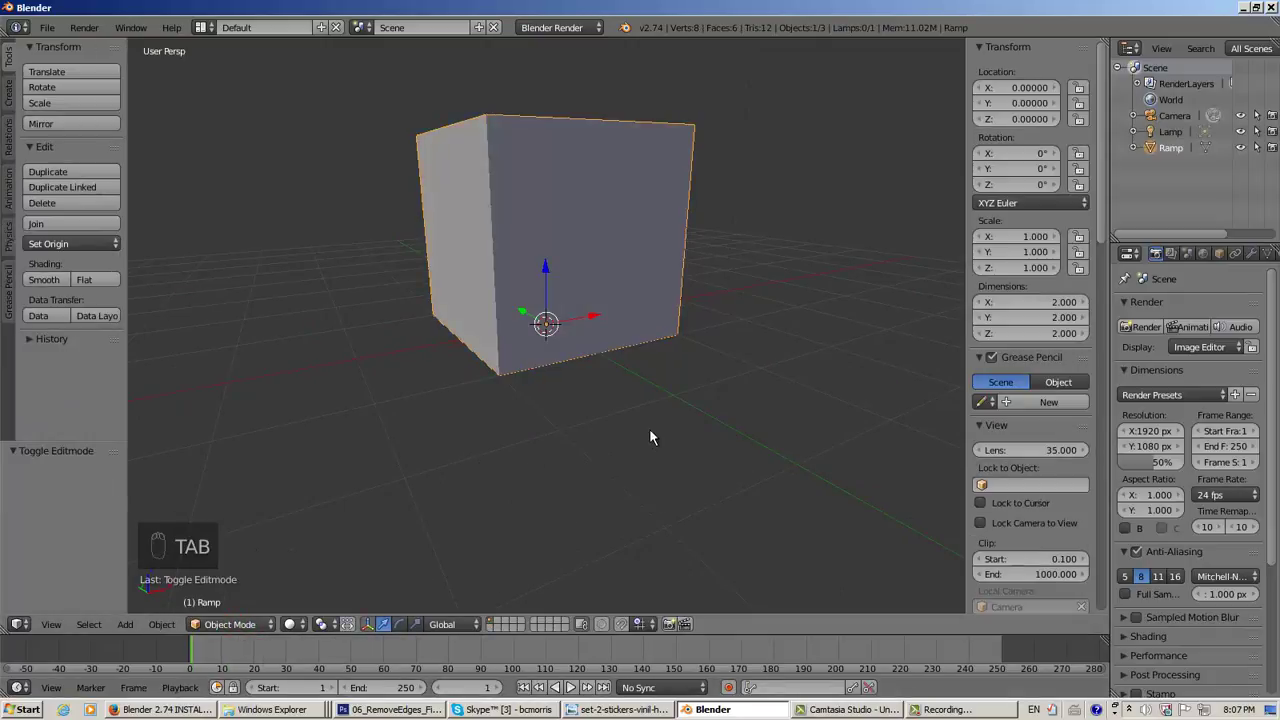
{"action": "middle_click_drag", "start_coordinate": [649, 437], "coordinate": [561, 283]}
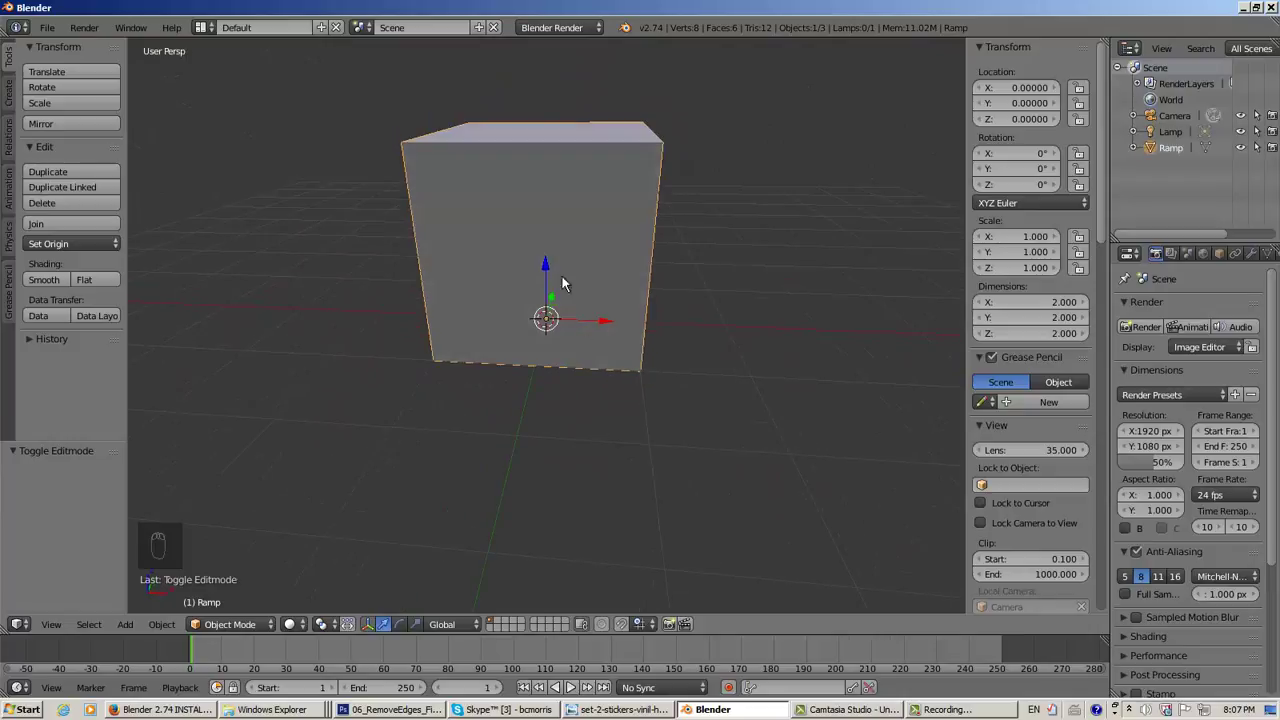
{"action": "middle_click_drag", "start_coordinate": [587, 442], "coordinate": [569, 373]}
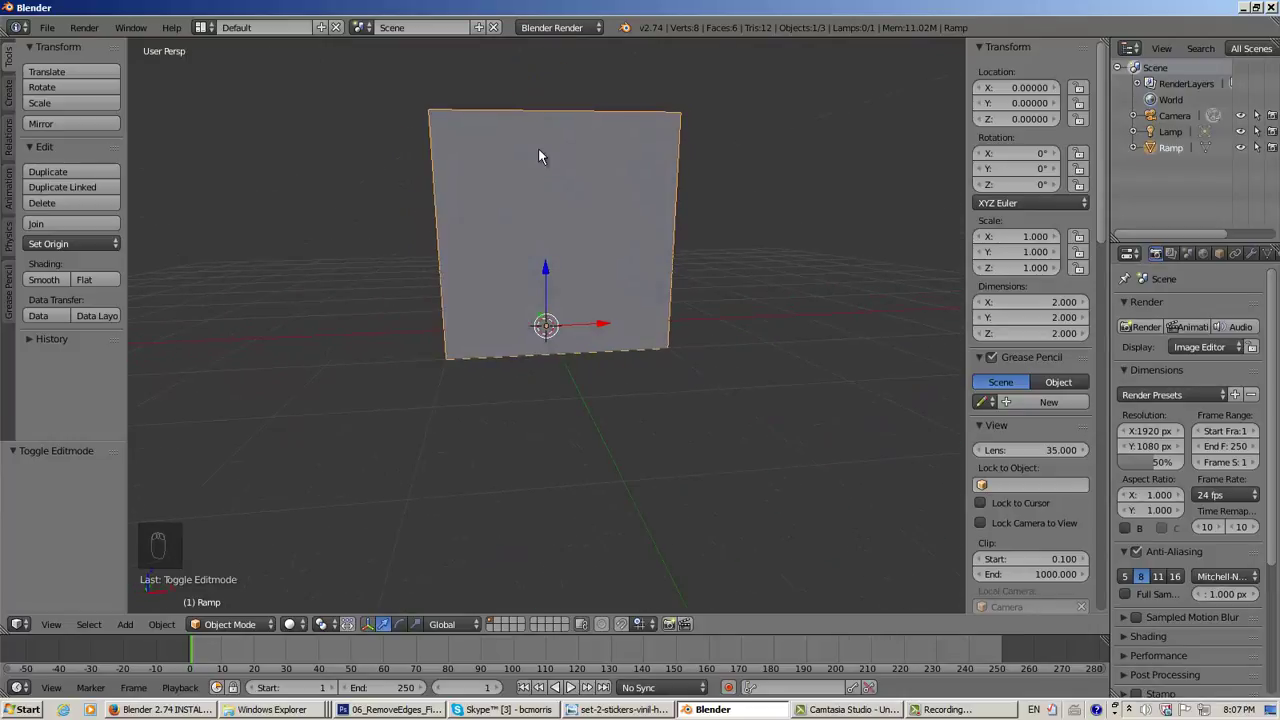
{"action": "middle_click_drag", "start_coordinate": [538, 155], "coordinate": [568, 435]}
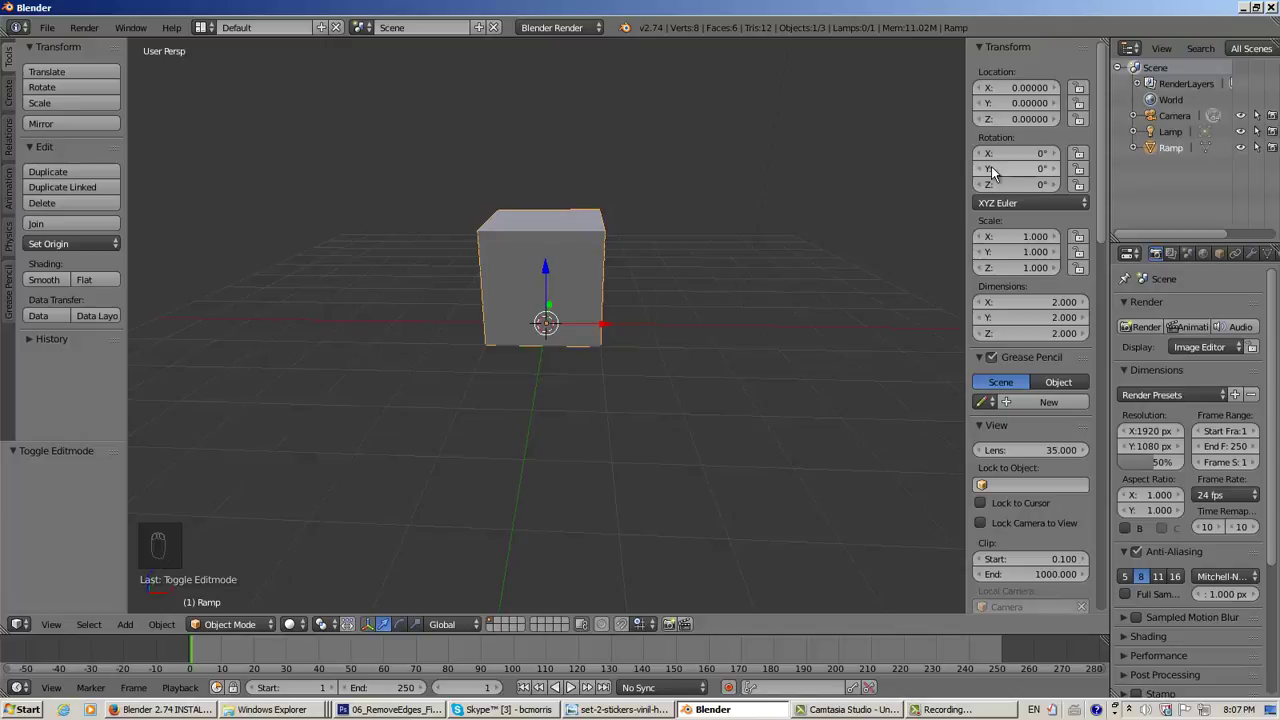
{"action": "middle_click_drag", "start_coordinate": [581, 350], "coordinate": [570, 373]}
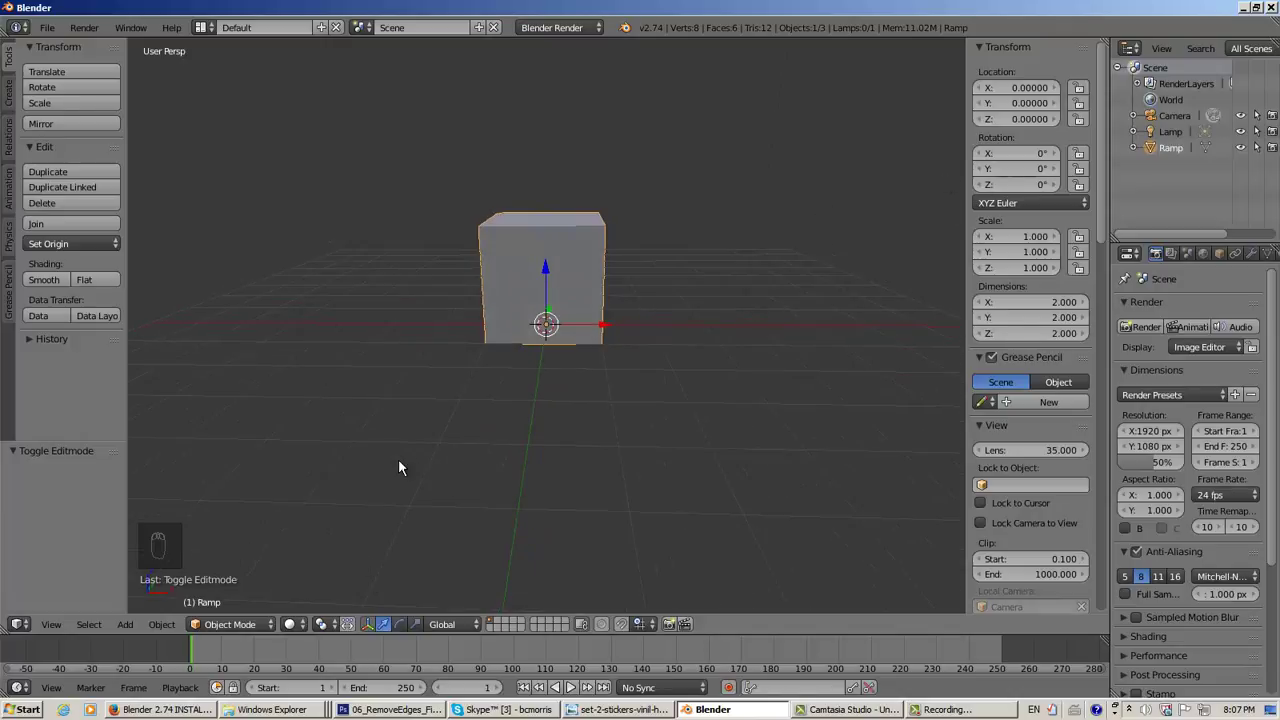
Set the median Y of the whole Ramp mesh to 1 in Edit Mode and return to Object Mode
{"action": "key", "text": "Tab"}
{"action": "mouse_move", "coordinate": [590, 418]}
{"action": "middle_mouse_down"}
{"action": "mouse_move", "coordinate": [594, 391]}
{"action": "mouse_move", "coordinate": [591, 403]}
{"action": "middle_mouse_up"}
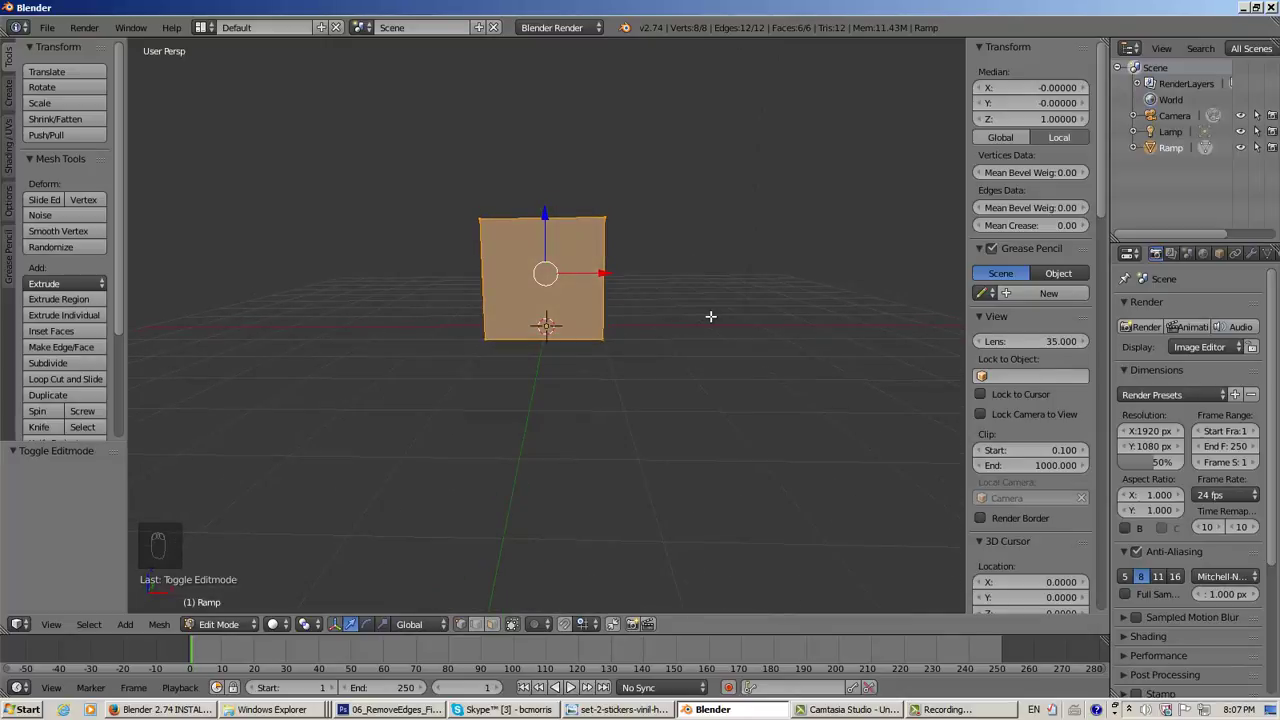
{"action": "left_click", "coordinate": [1043, 103]}
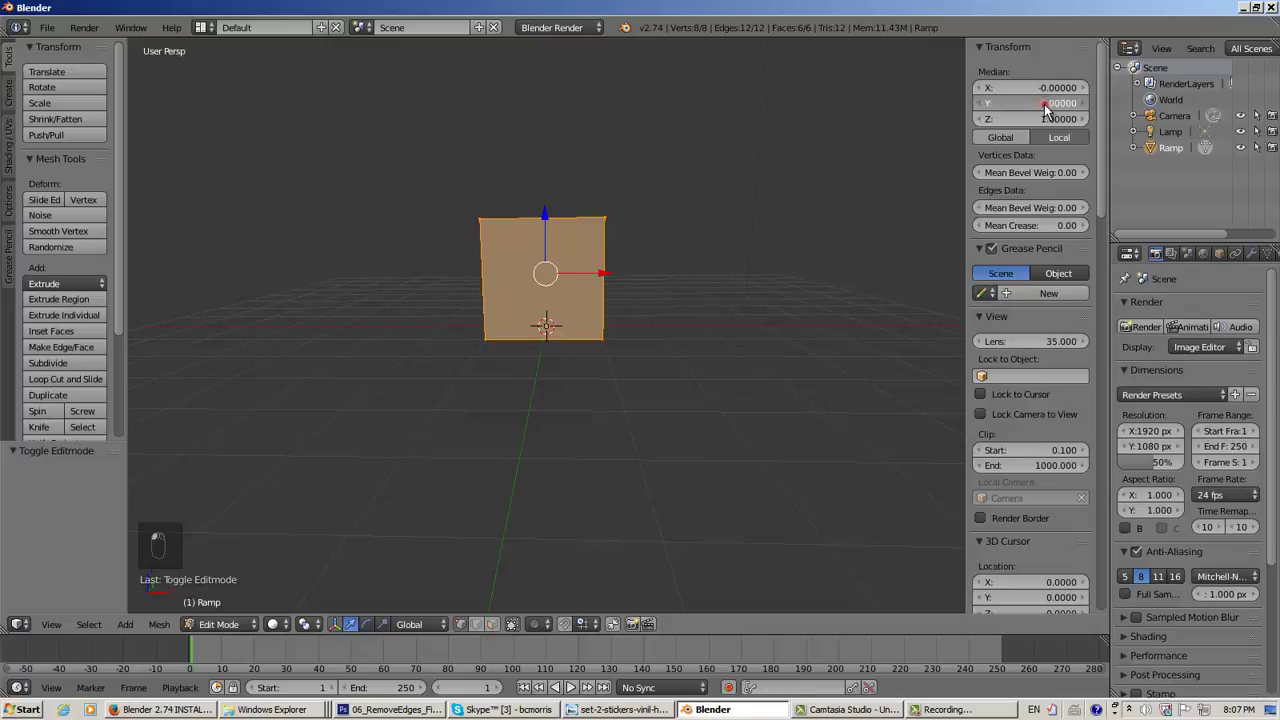
{"action": "type", "text": "1"}
{"action": "key", "text": "Return"}
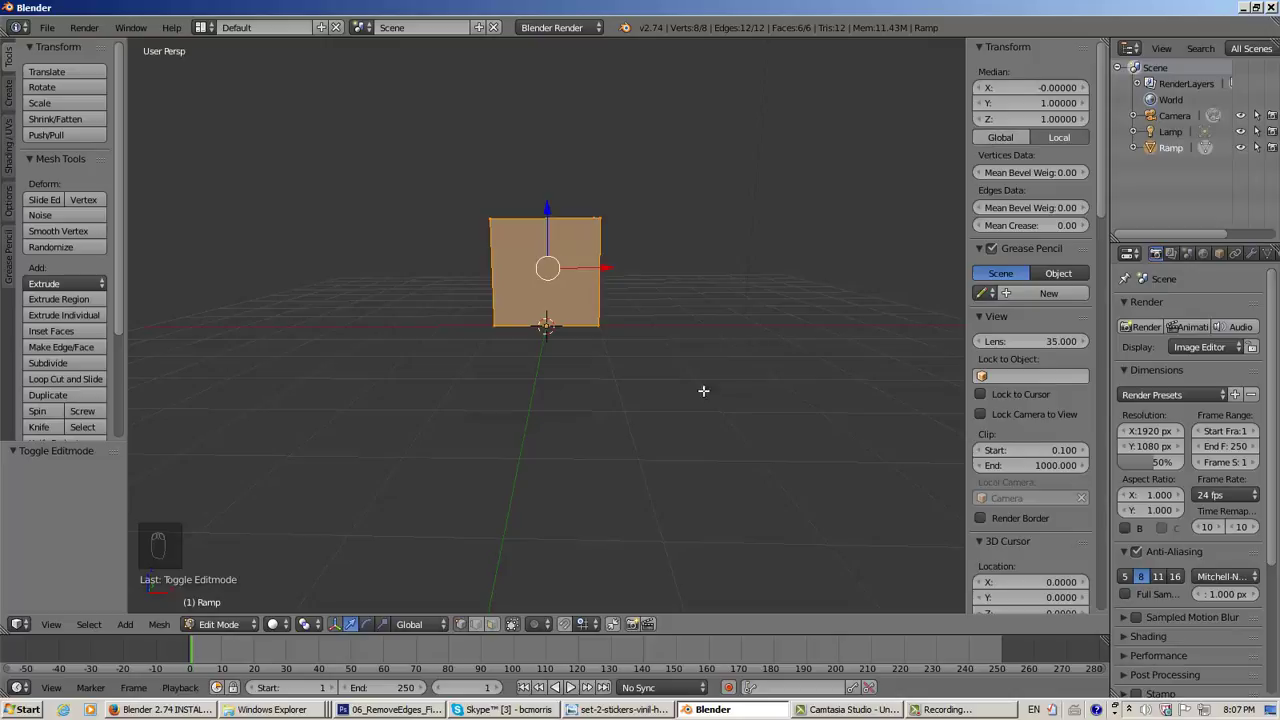
{"action": "middle_click_drag", "start_coordinate": [703, 389], "coordinate": [563, 395]}
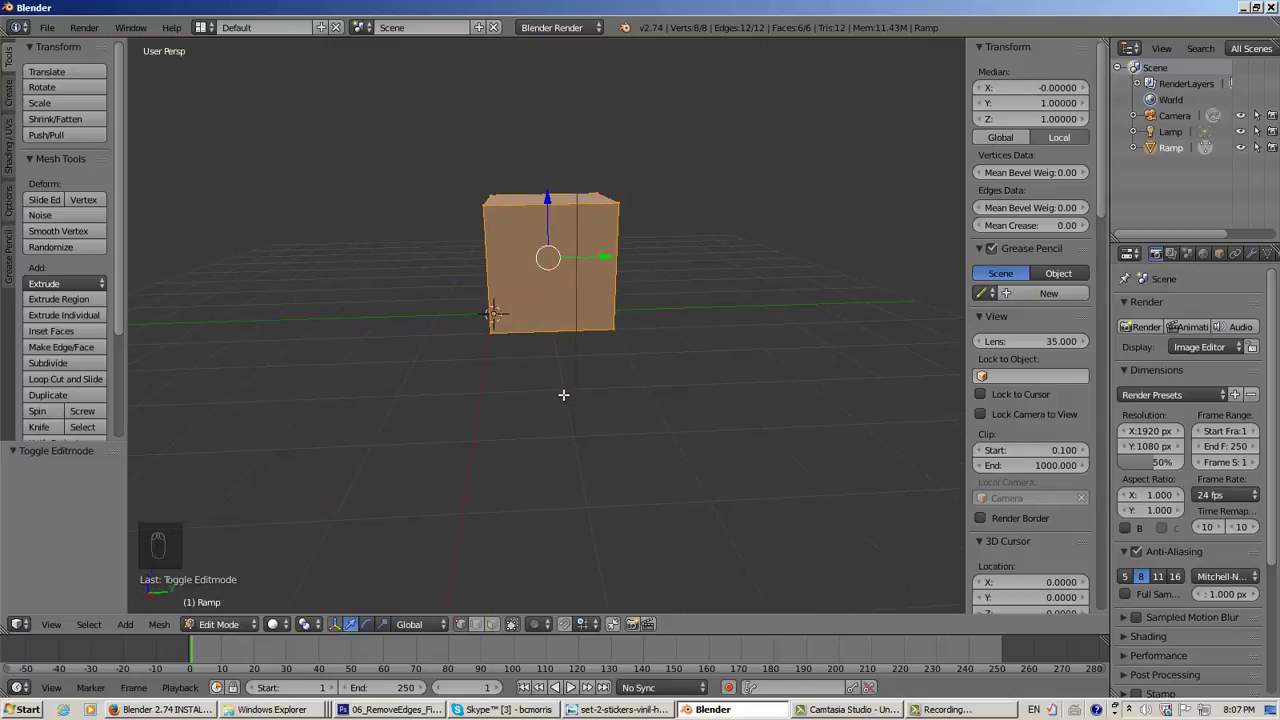
{"action": "middle_click_drag", "start_coordinate": [563, 395], "coordinate": [605, 383]}
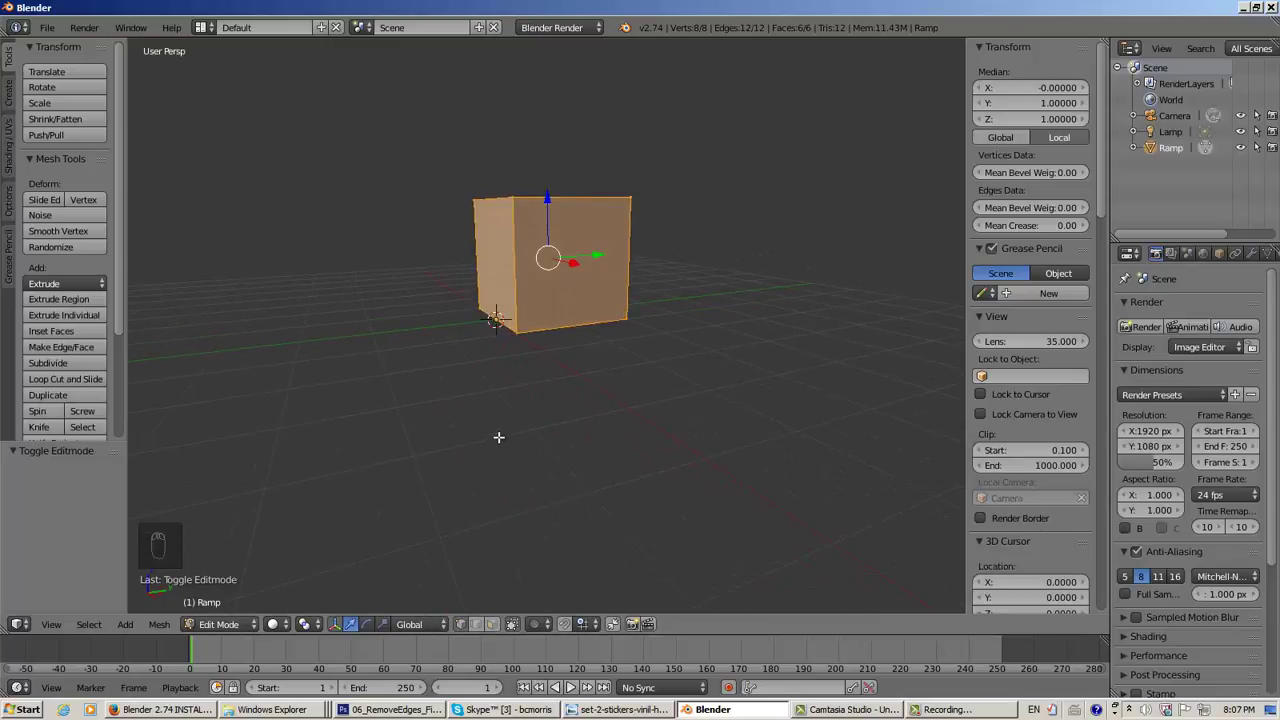
{"action": "key", "text": "Tab"}
Examine the Ramp cube's position relative to its origin and the grid axes from several angles and distances
{"action": "middle_click_drag", "start_coordinate": [554, 386], "coordinate": [645, 303]}
{"action": "middle_click_drag", "start_coordinate": [508, 297], "coordinate": [509, 428]}
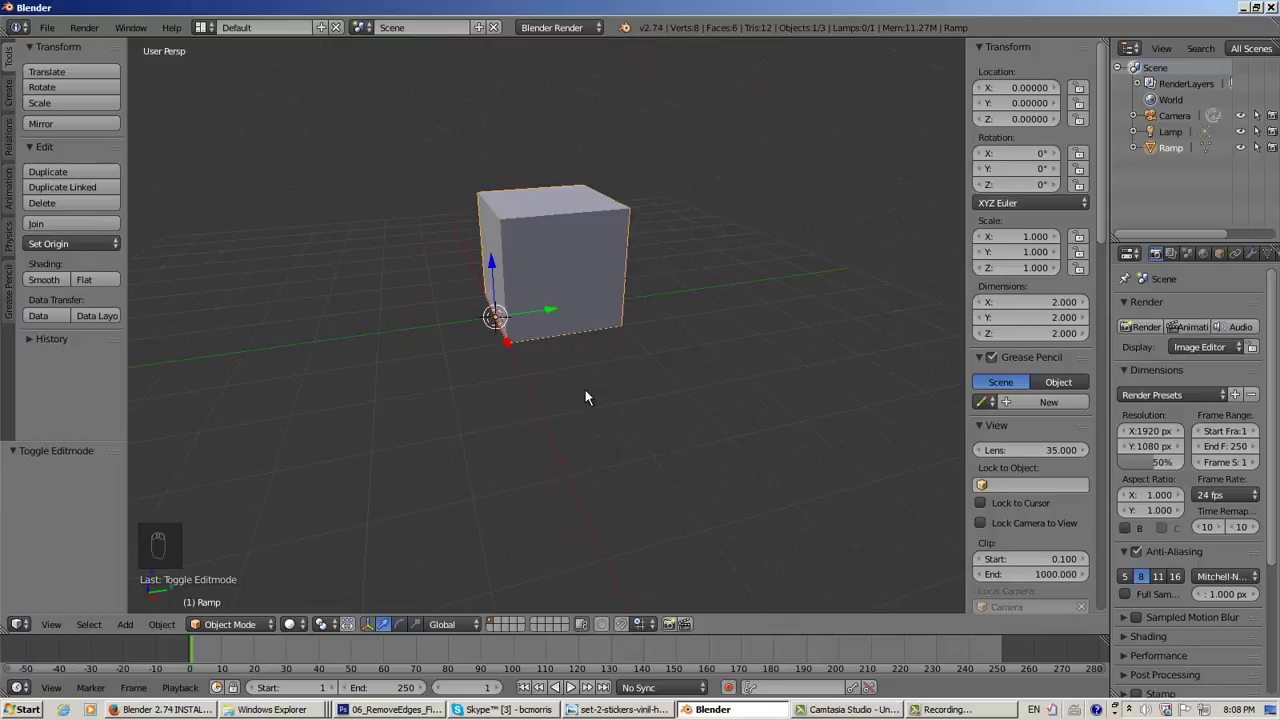
{"action": "middle_click_drag", "start_coordinate": [620, 317], "coordinate": [562, 281]}
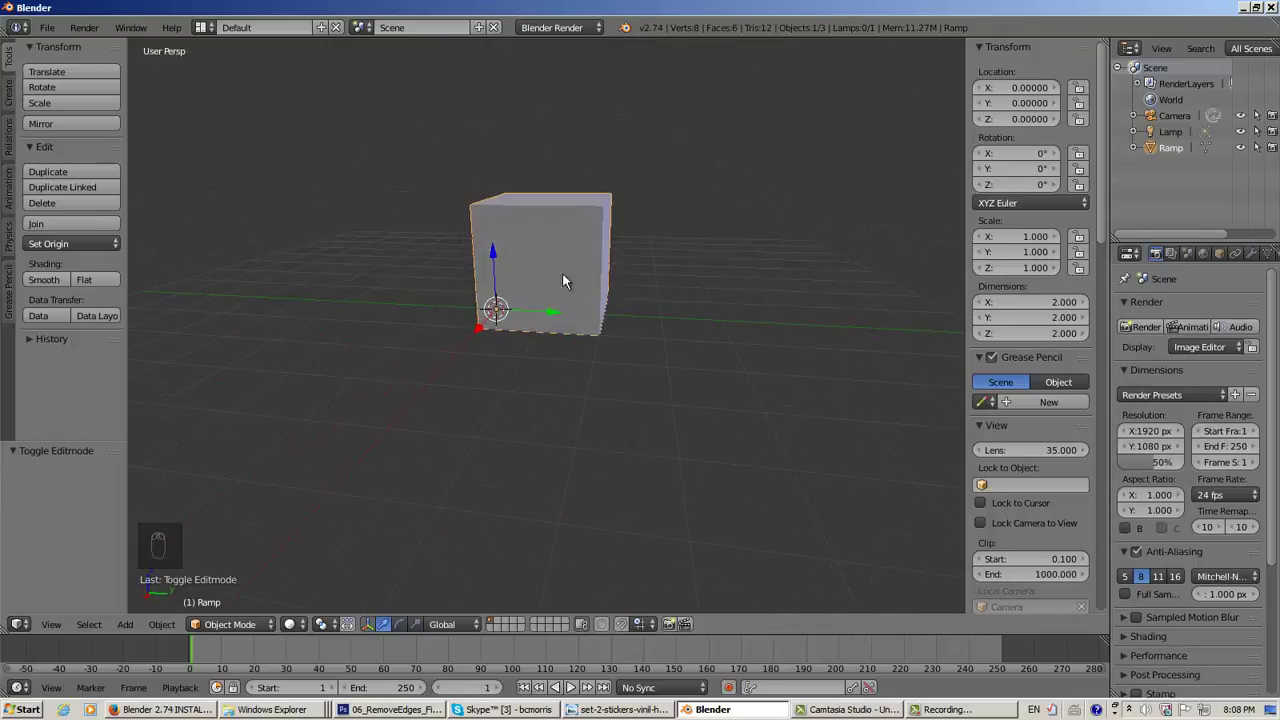
{"action": "middle_click_drag", "start_coordinate": [629, 344], "coordinate": [575, 425]}
{"action": "scroll", "coordinate": [661, 342], "scroll_direction": "up", "scroll_amount": 1}
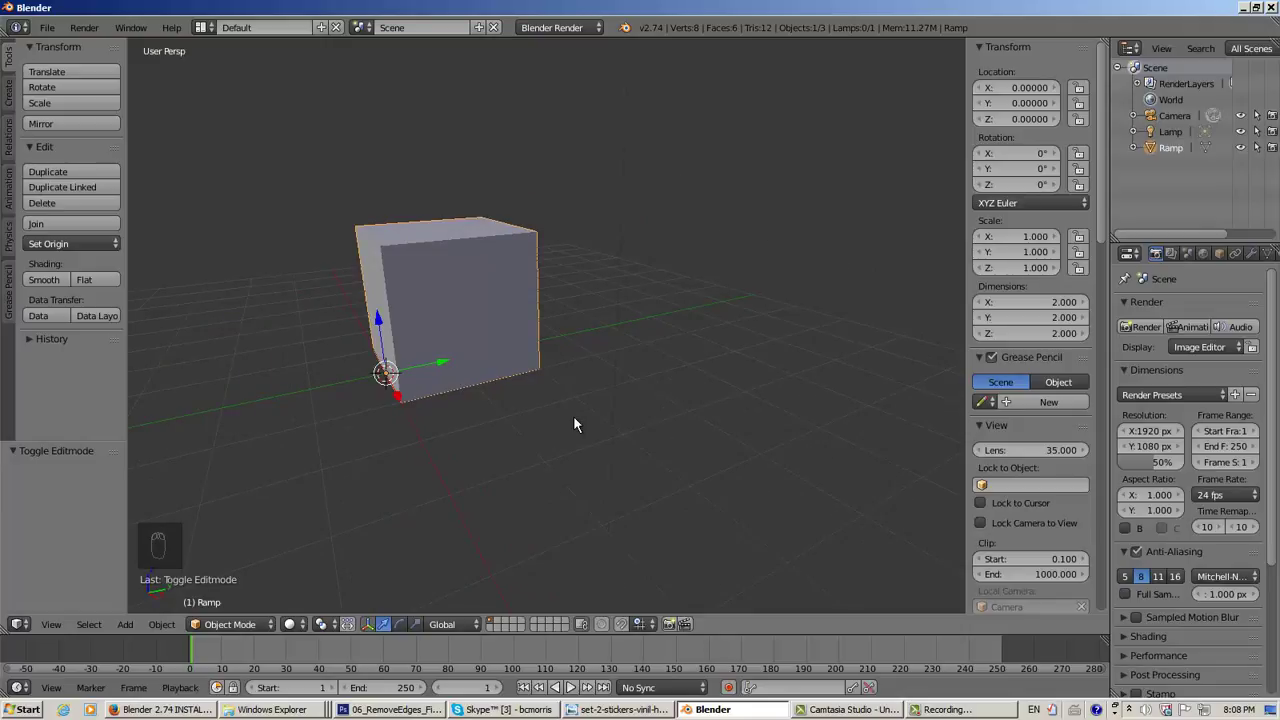
{"action": "mouse_move", "coordinate": [576, 423]}
{"action": "middle_mouse_down"}
{"action": "mouse_move", "coordinate": [606, 406]}
{"action": "mouse_move", "coordinate": [578, 420]}
{"action": "middle_mouse_up"}
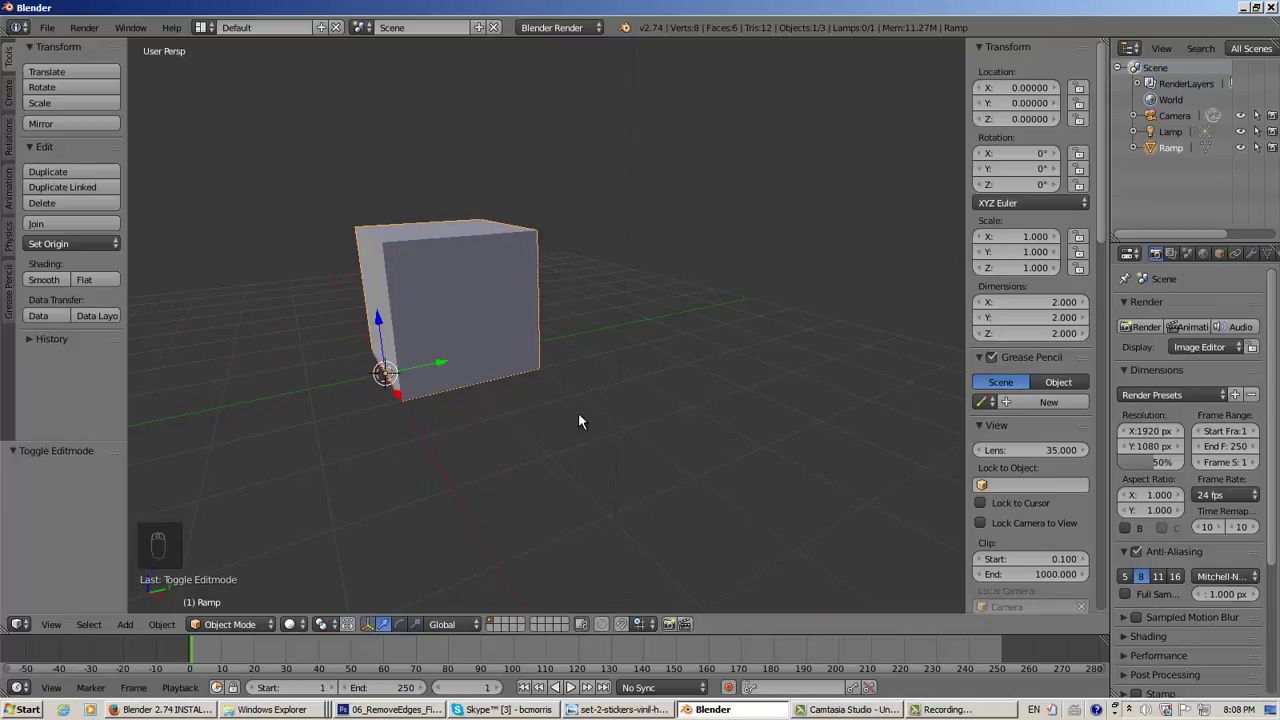
{"action": "middle_click_drag", "start_coordinate": [578, 421], "coordinate": [521, 408]}
{"action": "scroll", "coordinate": [593, 423], "scroll_direction": "down", "scroll_amount": 3}
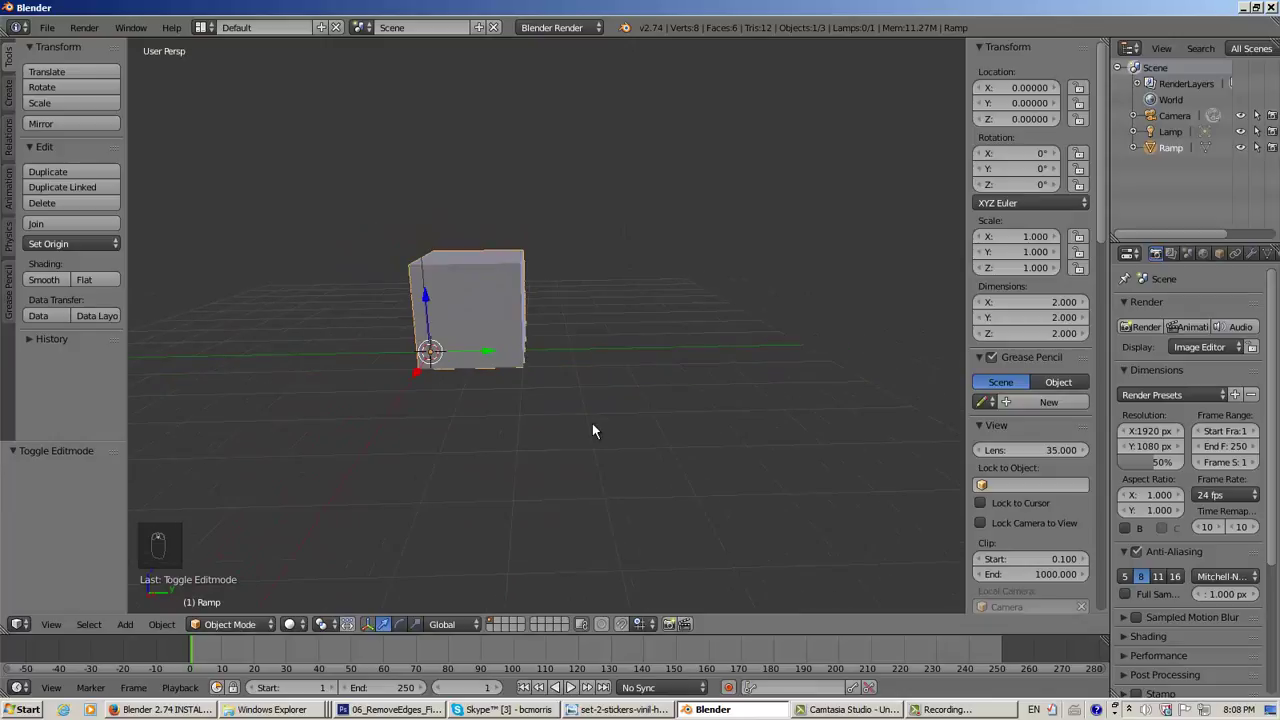
{"action": "scroll", "coordinate": [593, 422], "scroll_direction": "up", "scroll_amount": 1}
{"action": "middle_click_drag", "start_coordinate": [673, 393], "coordinate": [625, 363]}
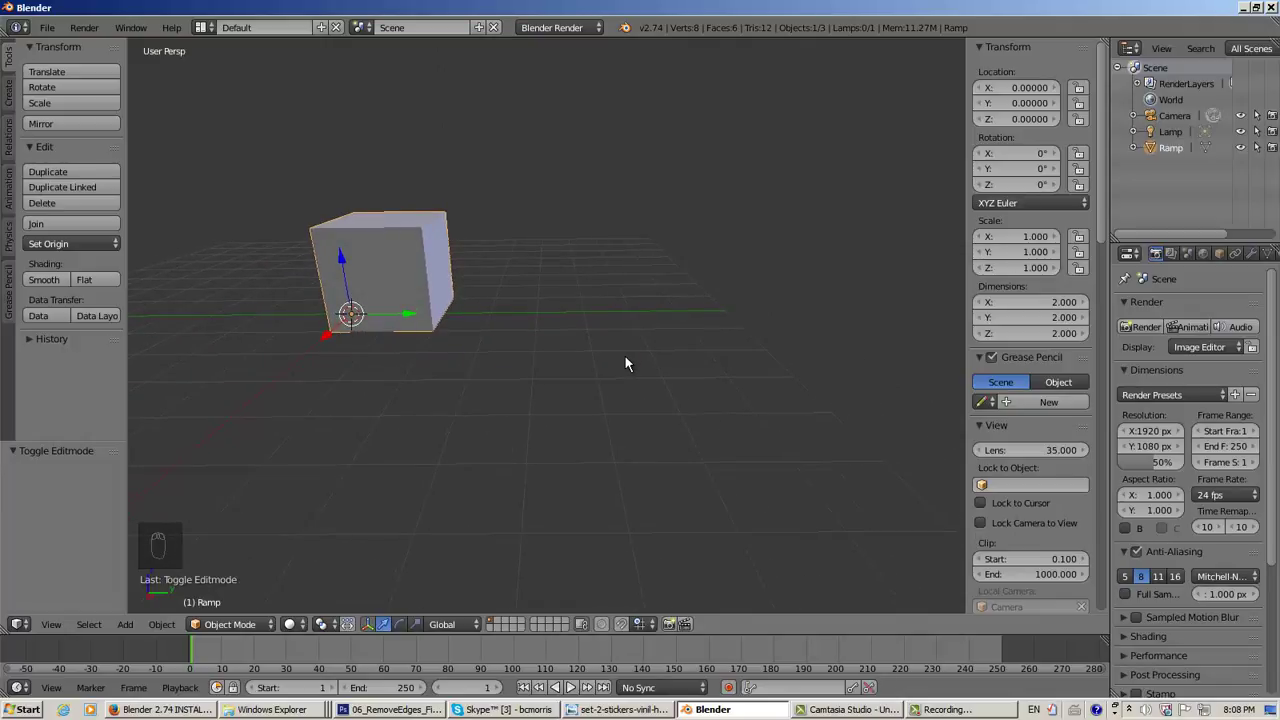
{"action": "middle_click_drag", "start_coordinate": [563, 398], "coordinate": [700, 372]}
{"action": "middle_click_drag", "start_coordinate": [403, 397], "coordinate": [478, 391]}
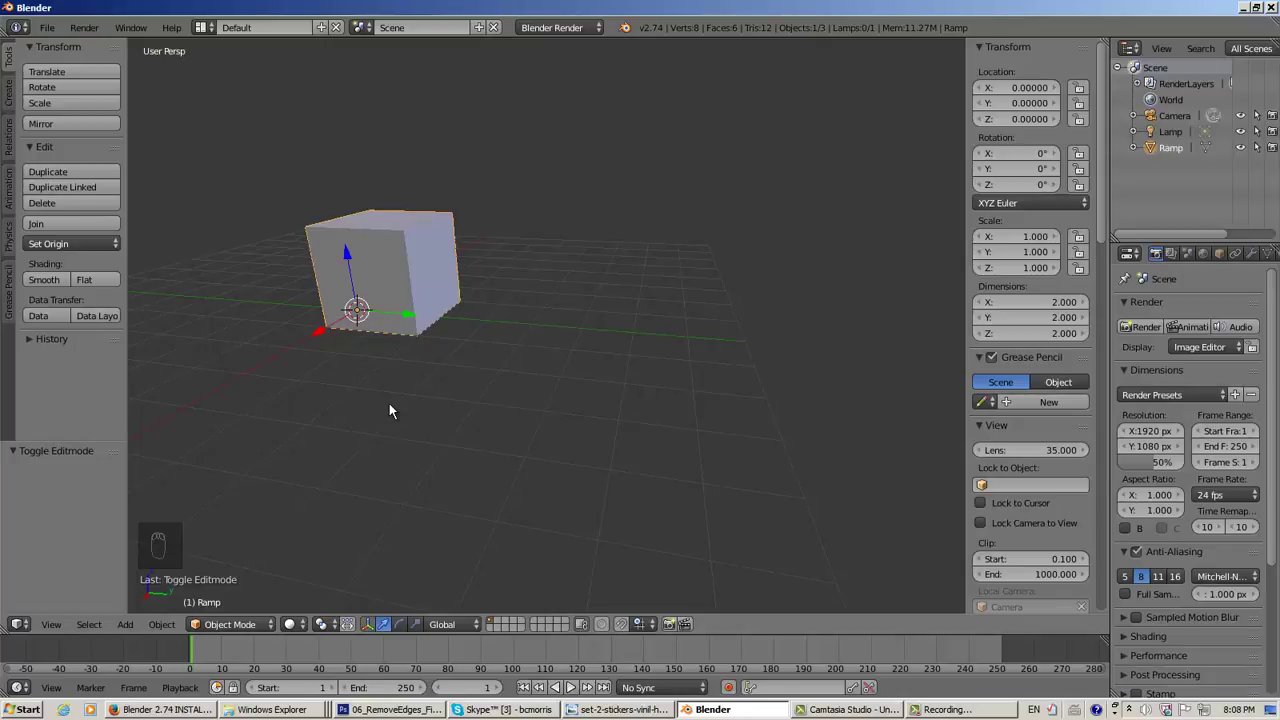
{"action": "scroll", "coordinate": [390, 410], "scroll_direction": "down", "scroll_amount": 5}
{"action": "scroll", "coordinate": [390, 410], "scroll_direction": "up", "scroll_amount": 7}
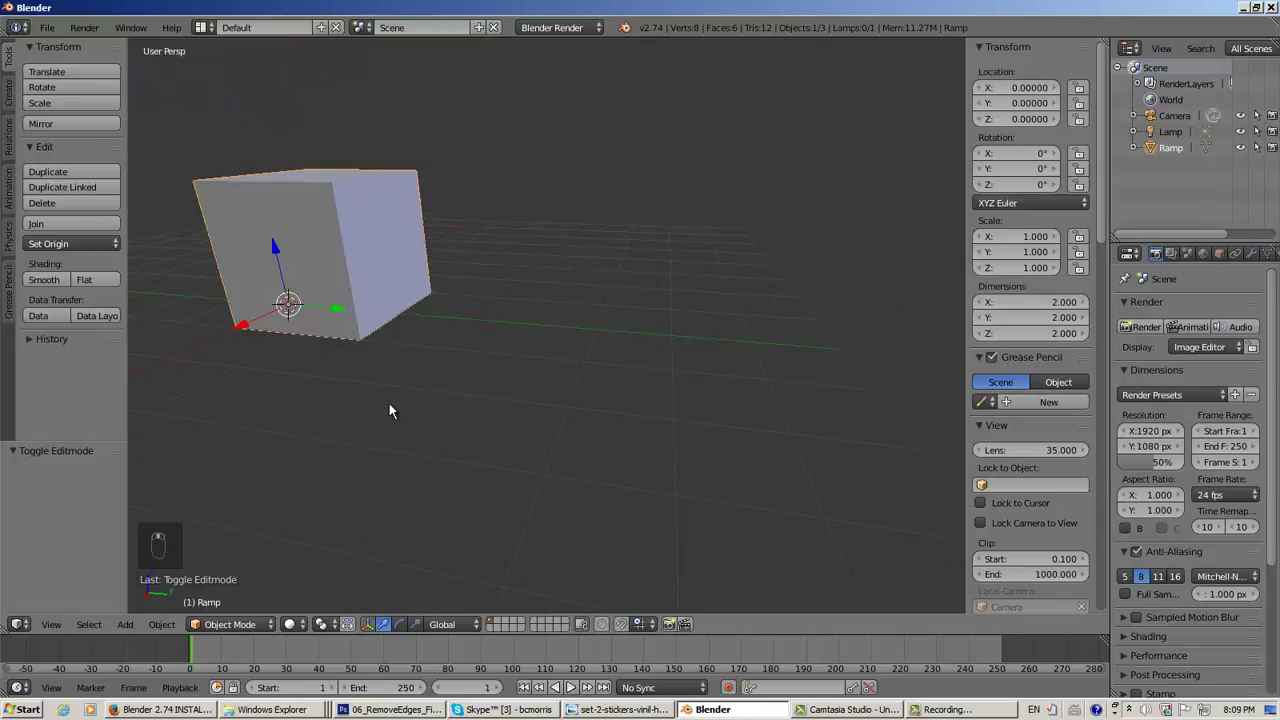
{"action": "scroll", "coordinate": [390, 410], "scroll_direction": "down", "scroll_amount": 4}
{"action": "scroll", "coordinate": [390, 410], "scroll_direction": "up", "scroll_amount": 3}
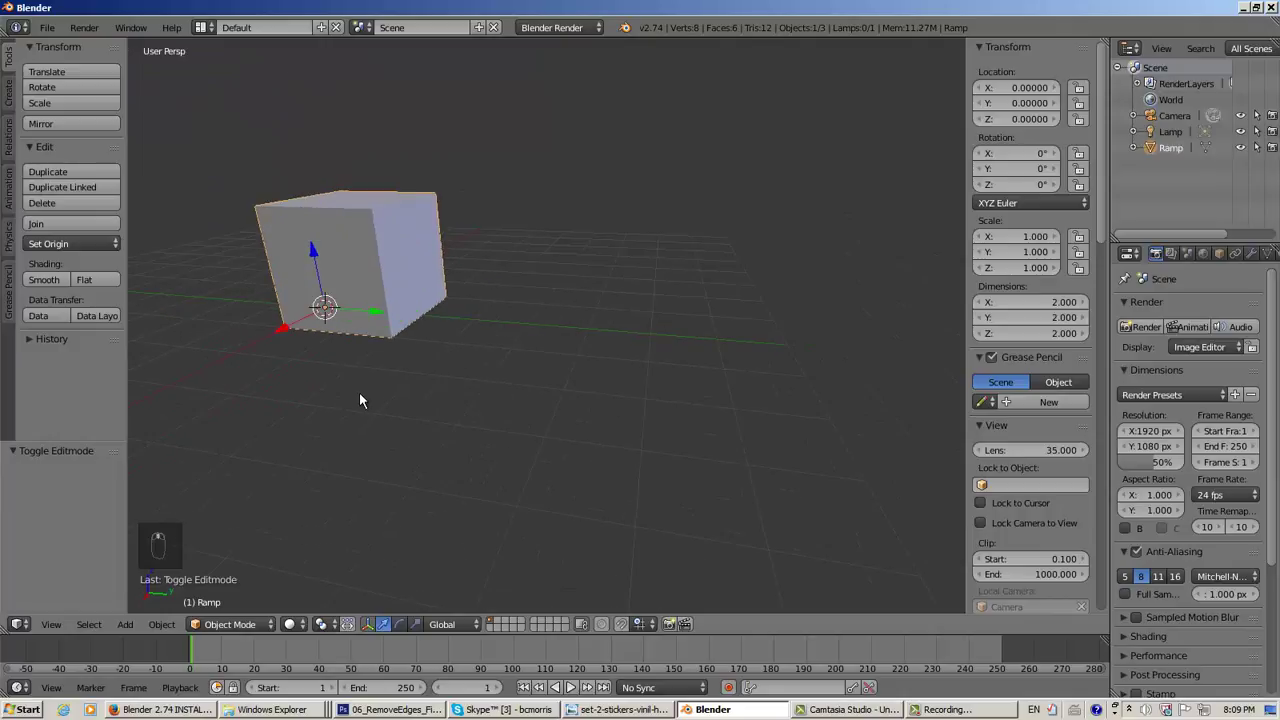
{"action": "middle_click_drag", "start_coordinate": [360, 400], "coordinate": [571, 433], "text": "shift"}
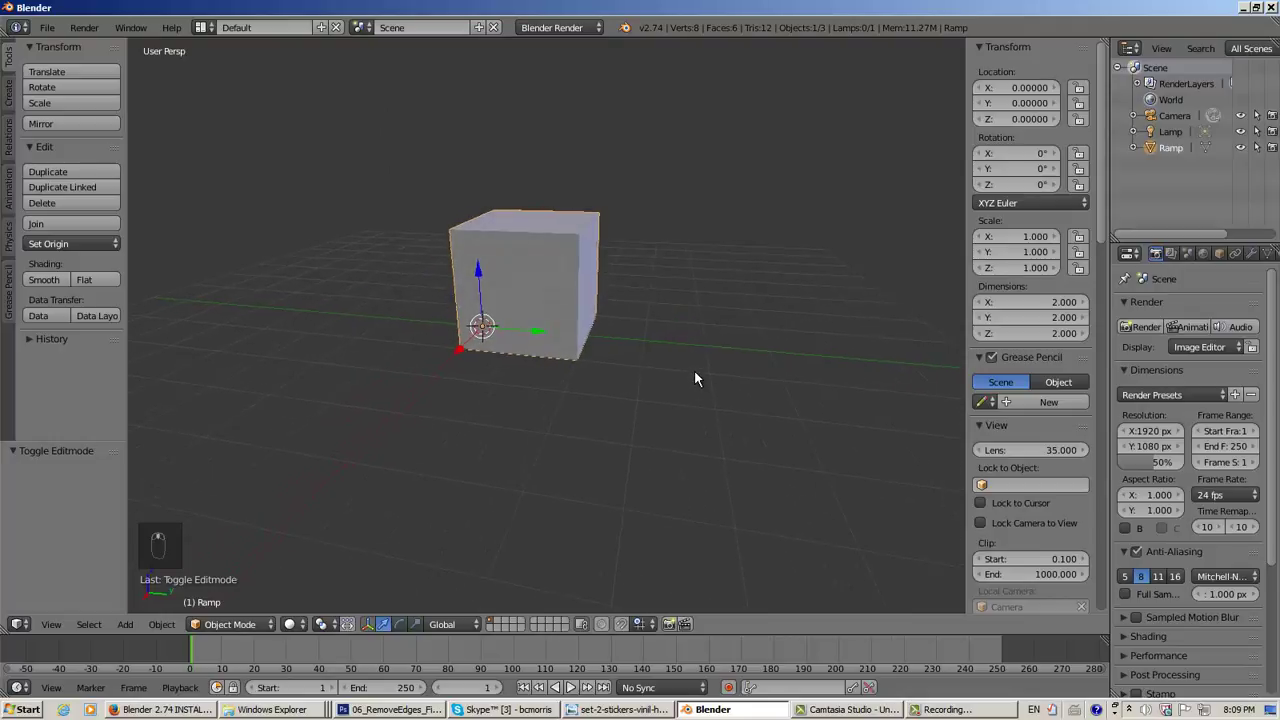
Compare the Ramp cube in orthographic and perspective projection
{"action": "key", "text": "KP_5"}
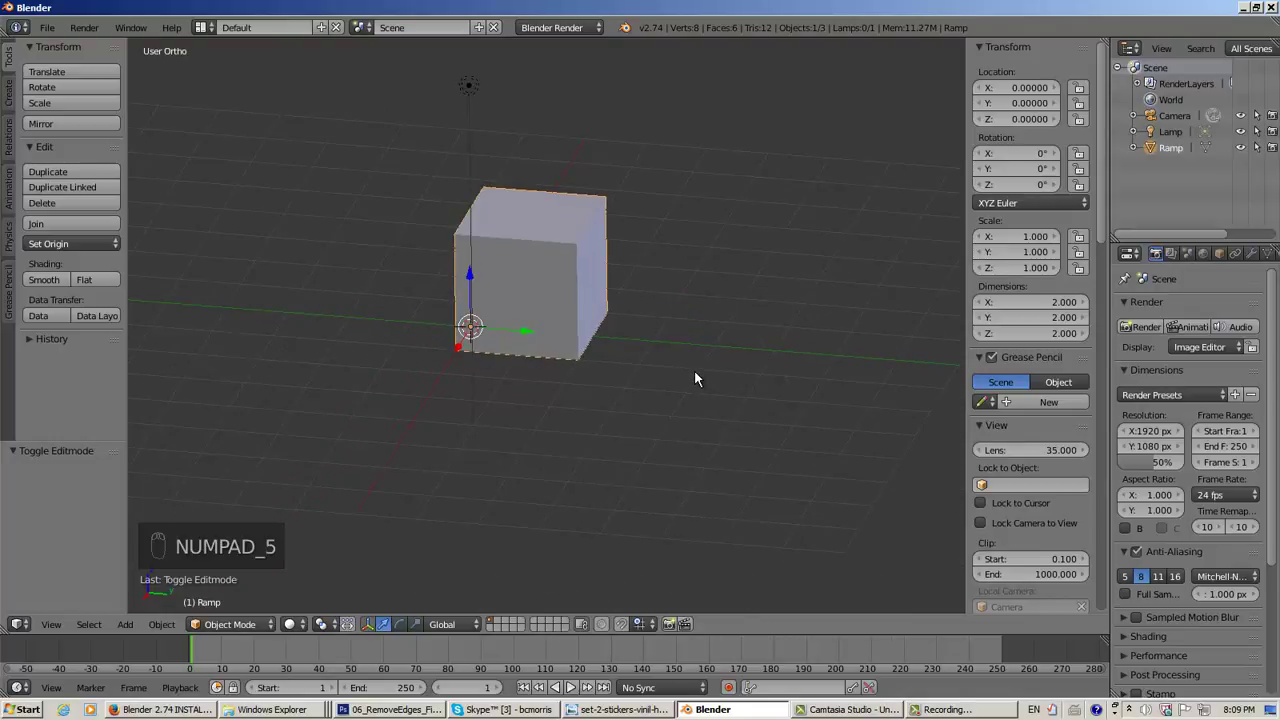
{"action": "key", "text": "KP_5"}
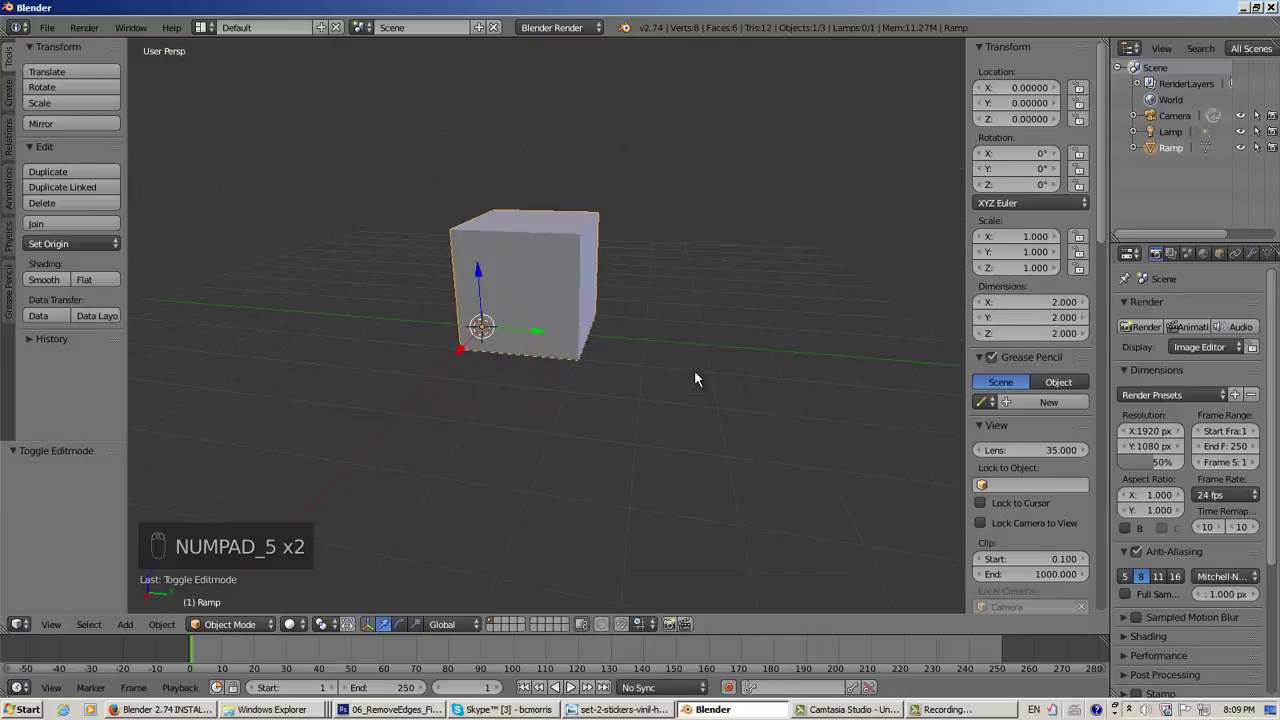
{"action": "scroll", "coordinate": [696, 371], "scroll_direction": "up", "scroll_amount": 2}
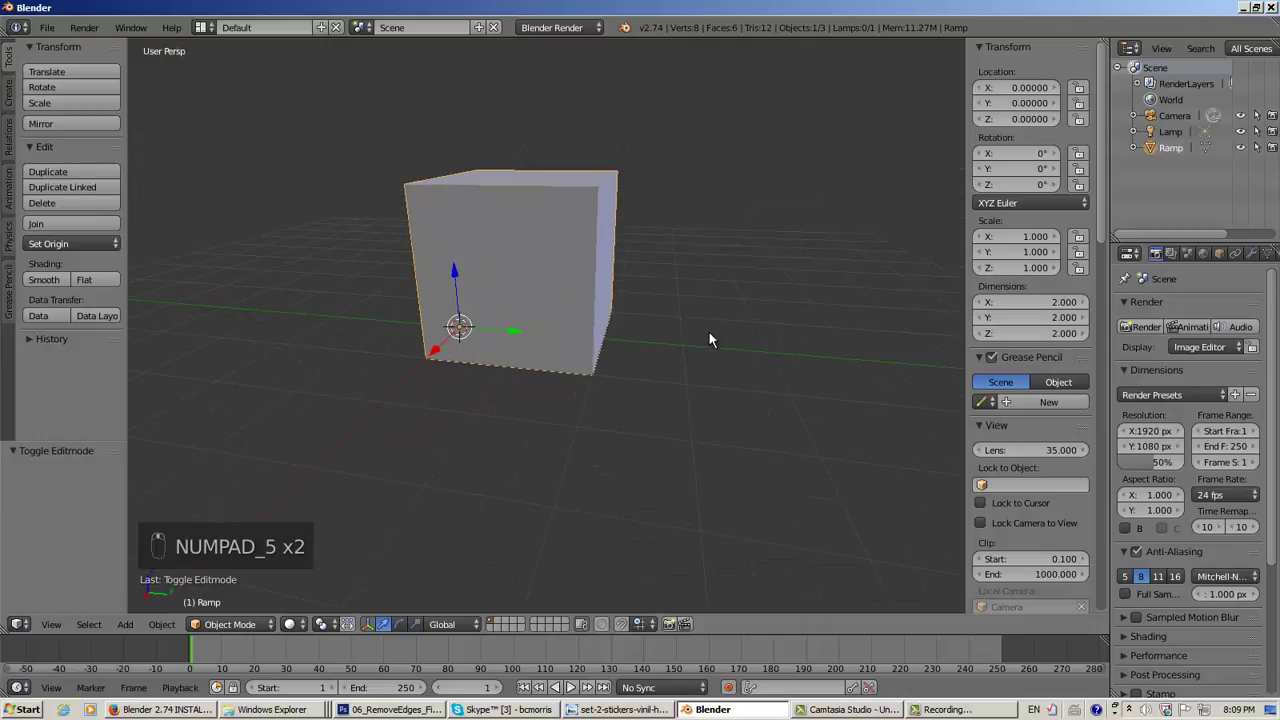
{"action": "middle_click_drag", "start_coordinate": [709, 340], "coordinate": [668, 340]}
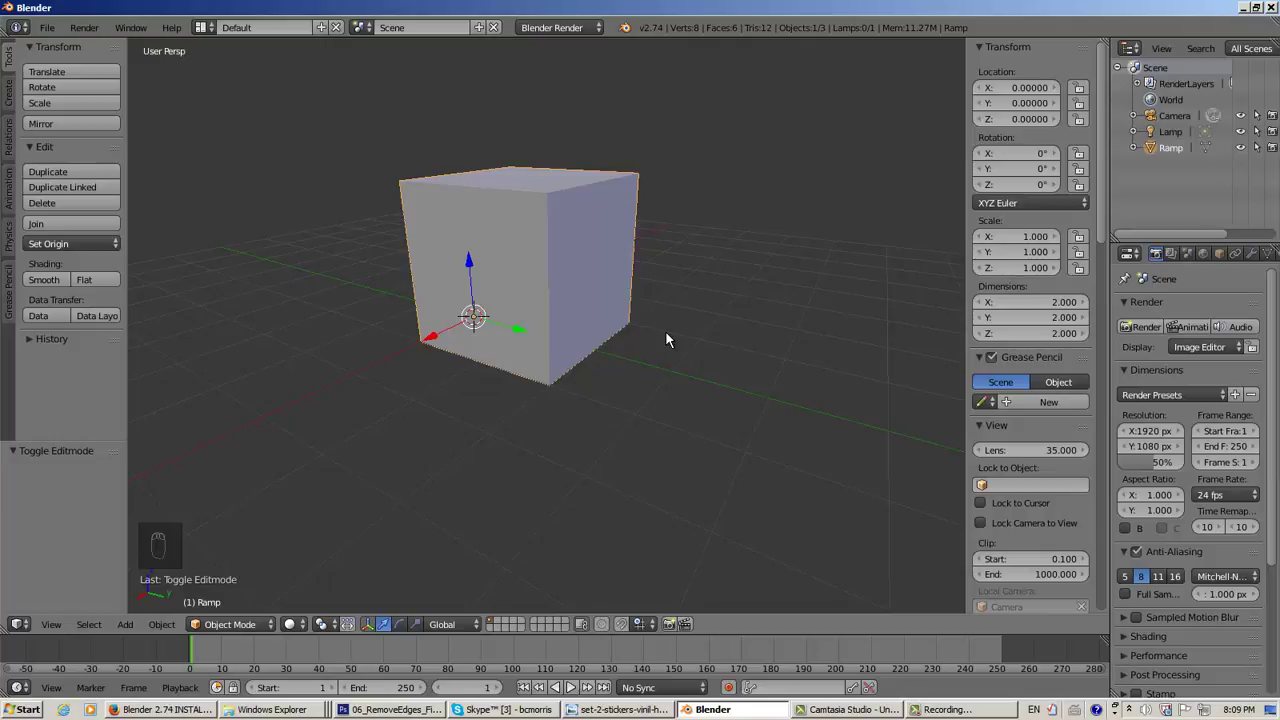
Align the 3D view to the front, switch it to orthographic projection and show the Ramp from the right side
{"action": "key", "text": "KP_1"}
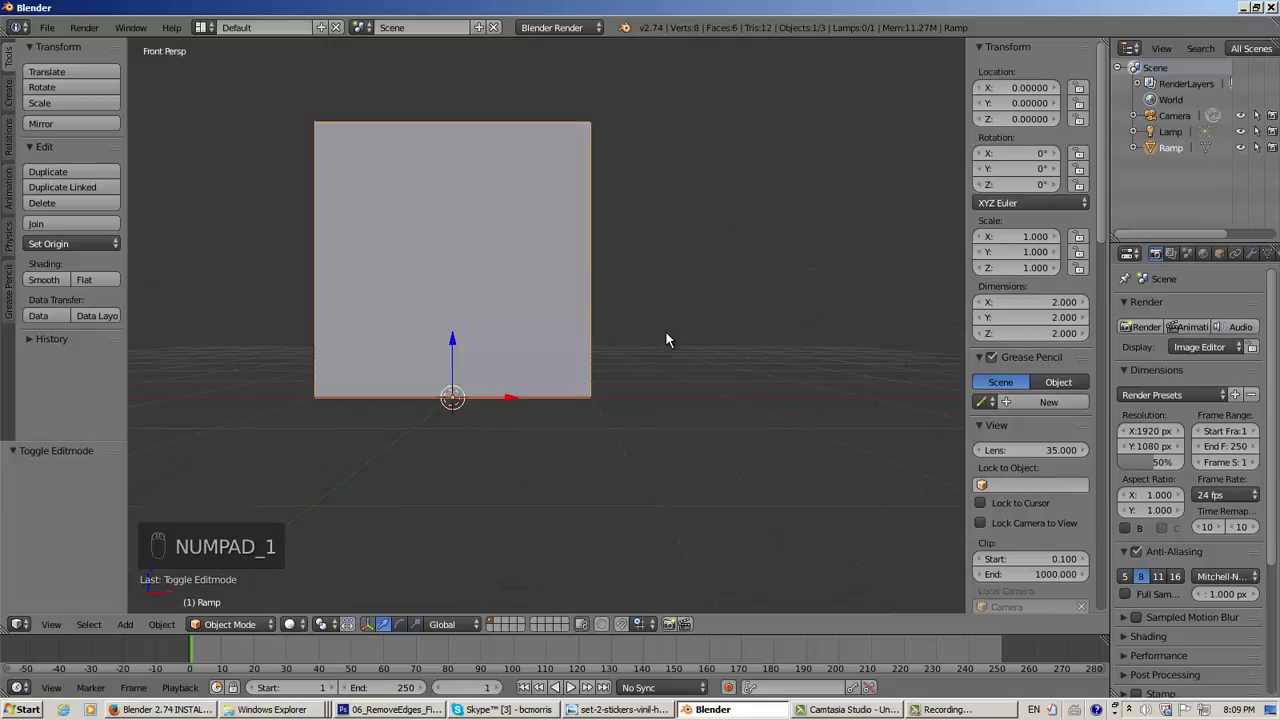
{"action": "key", "text": "KP_5"}
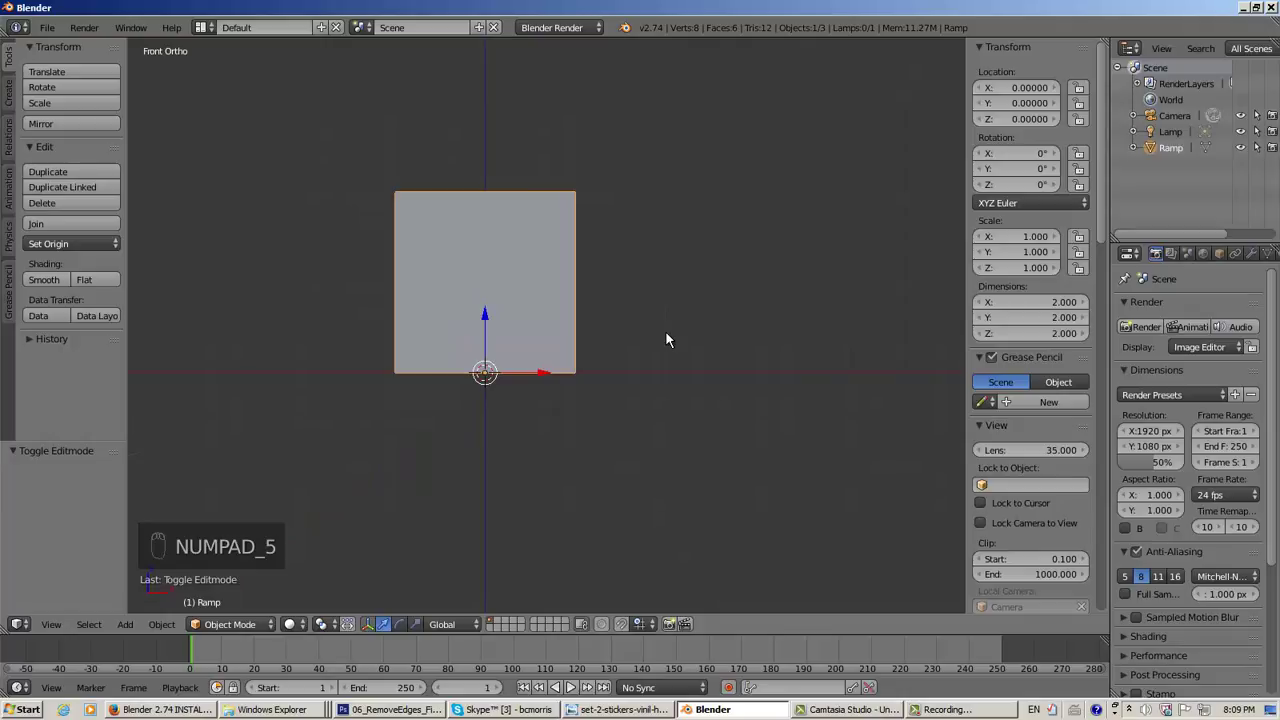
{"action": "key", "text": "KP_3"}
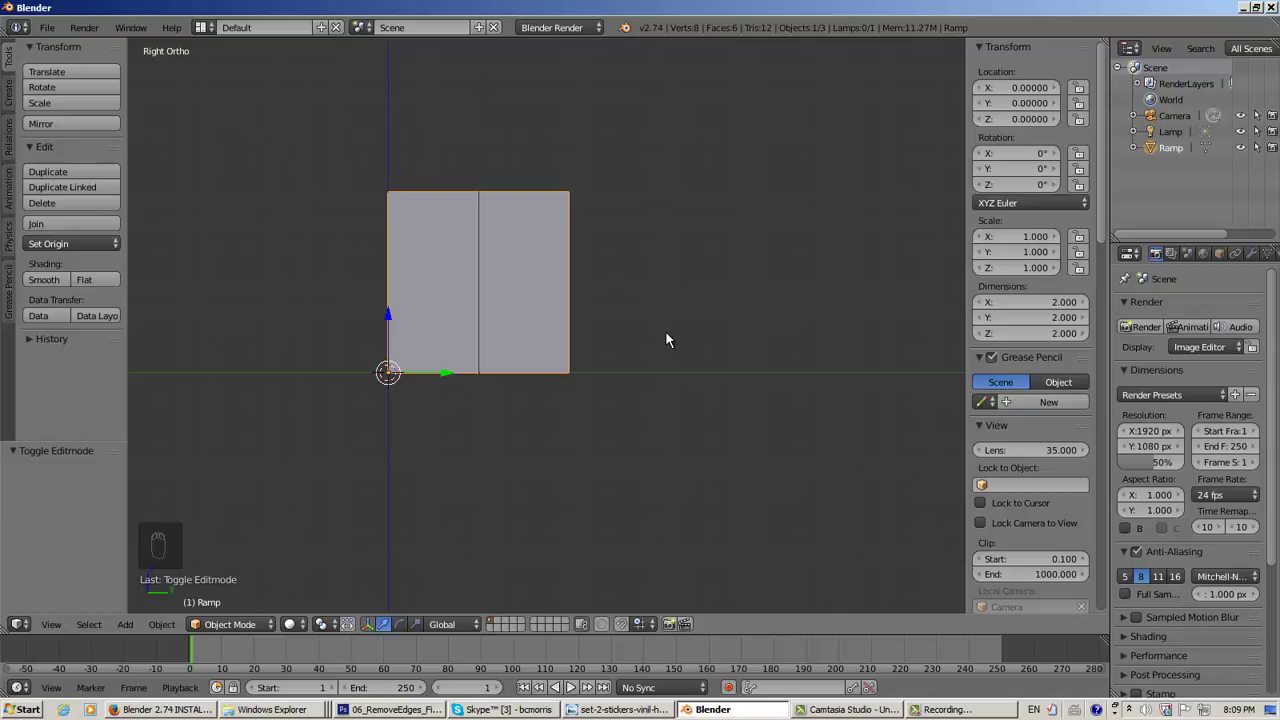
Examine the Ramp cube and its origin in top, front and right orthographic views and in perspective
{"action": "key", "text": "KP_7"}
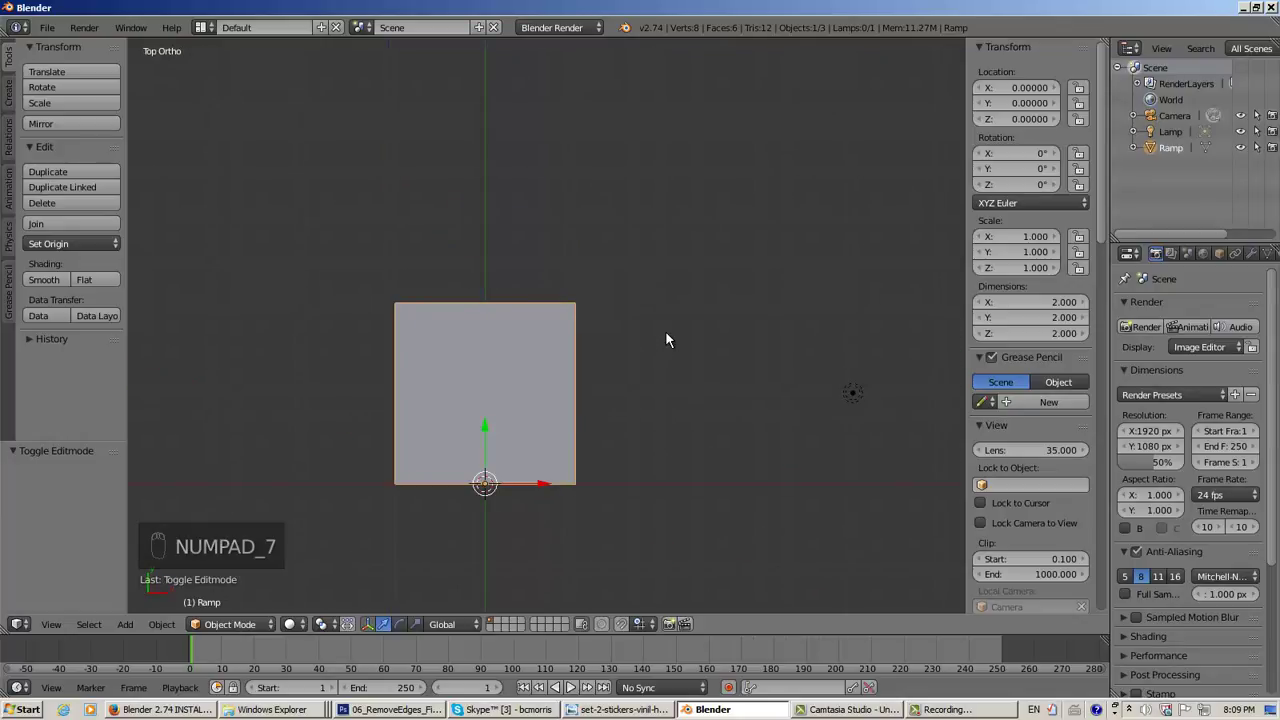
{"action": "key", "text": "KP_1"}
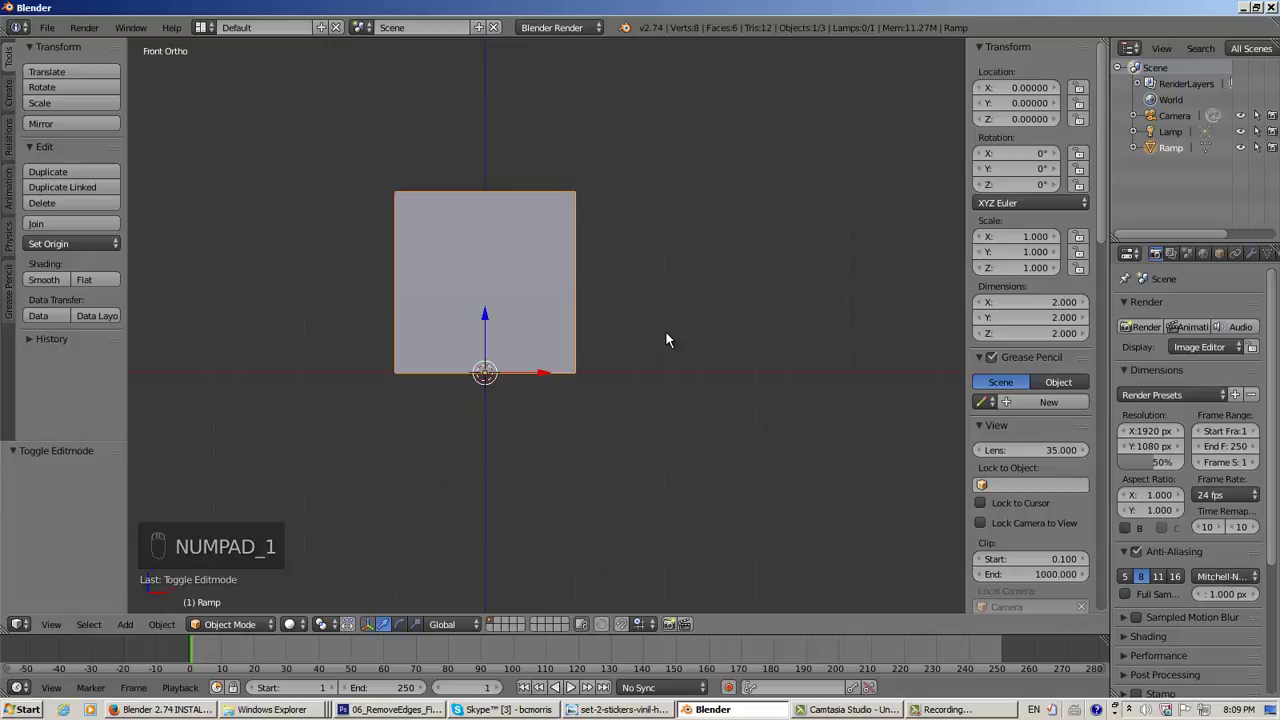
{"action": "key", "text": "KP_3"}
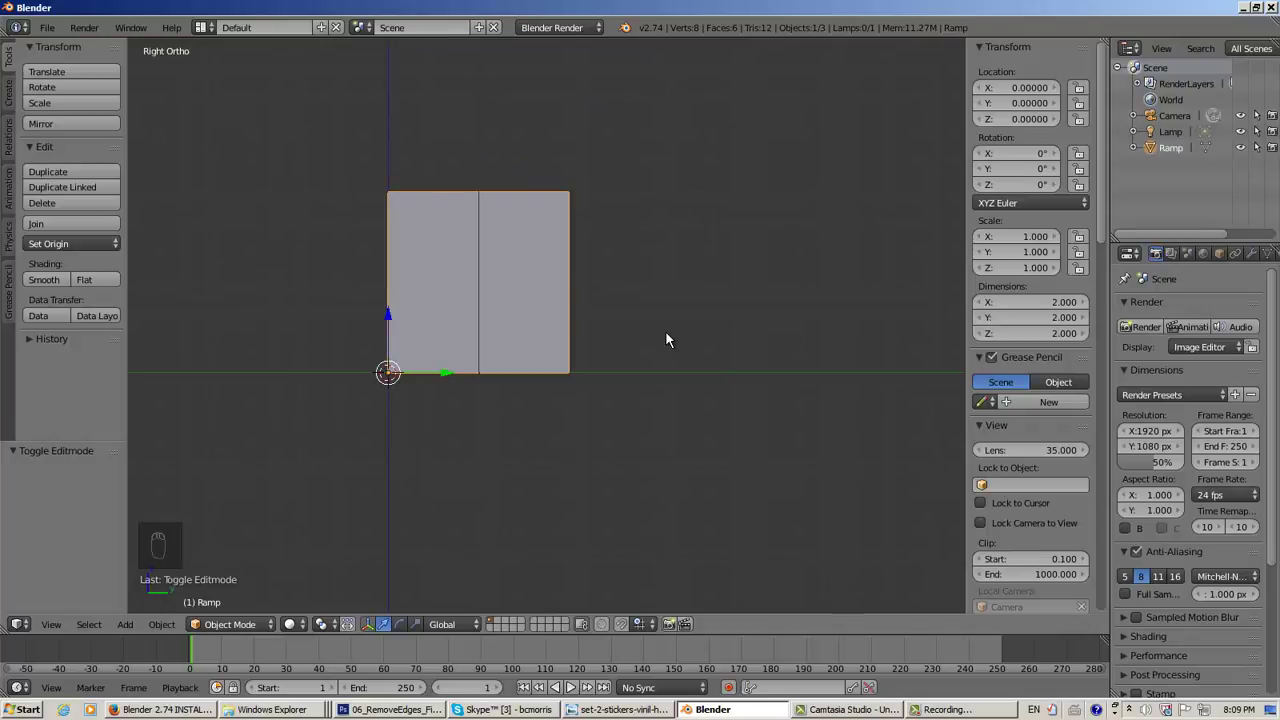
{"action": "middle_click_drag", "start_coordinate": [688, 291], "coordinate": [613, 321]}
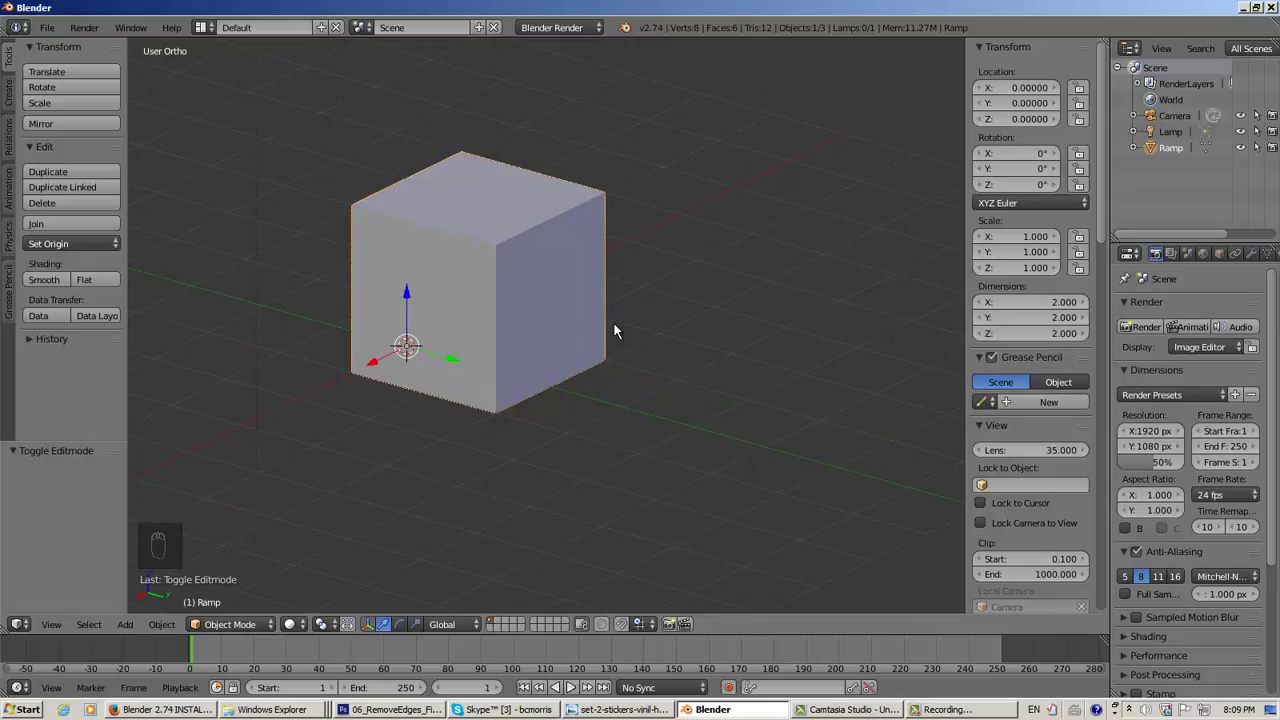
{"action": "key", "text": "KP_5"}
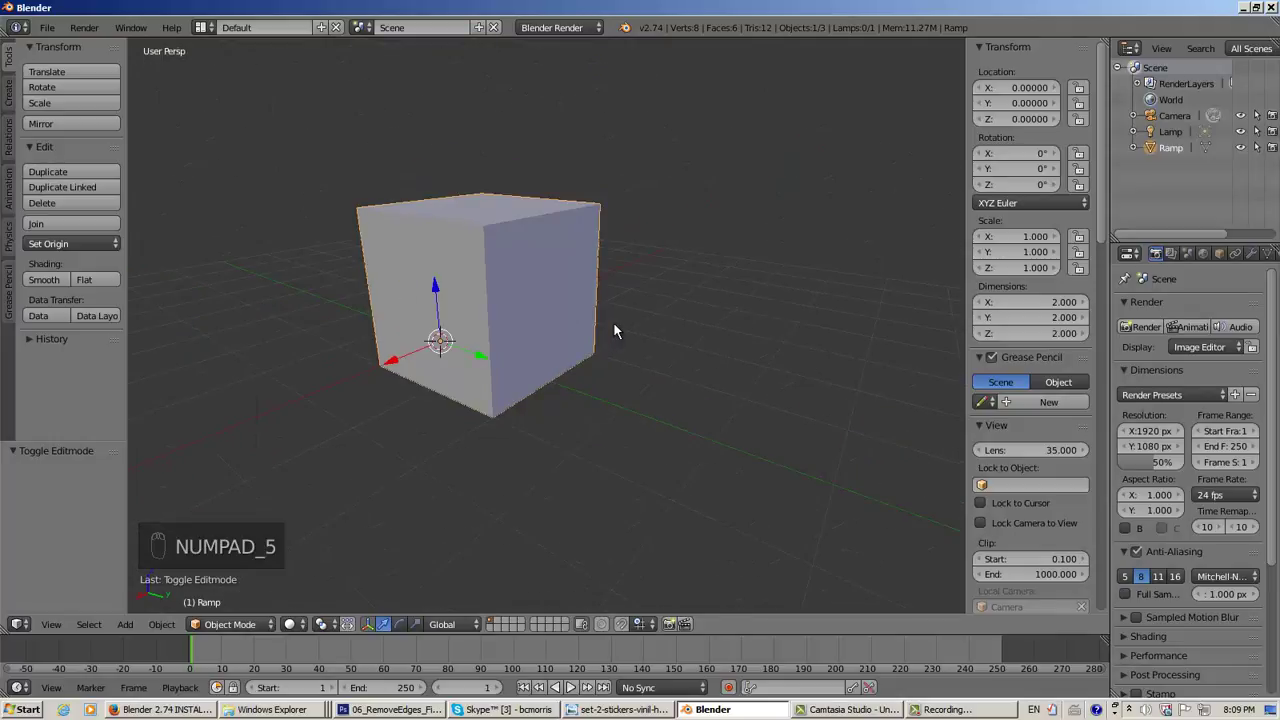
{"action": "middle_click_drag", "start_coordinate": [584, 338], "coordinate": [563, 397]}
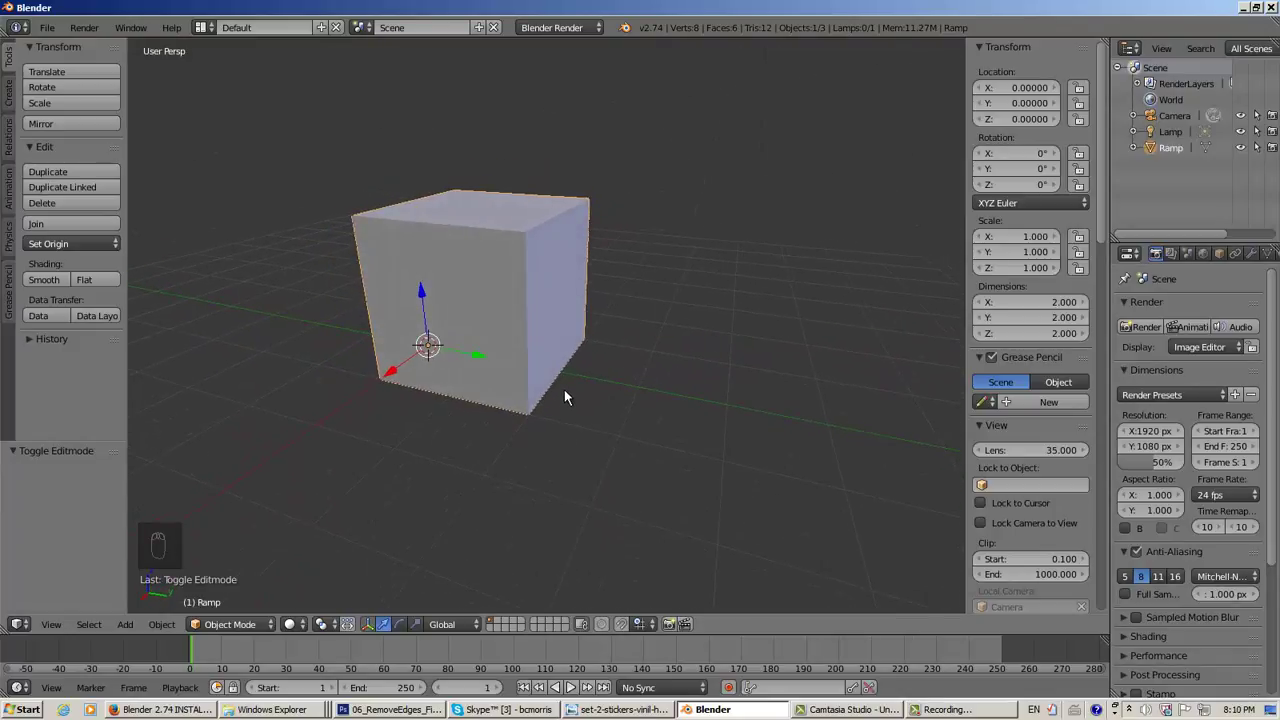
{"action": "middle_click_drag", "start_coordinate": [679, 404], "coordinate": [714, 394]}
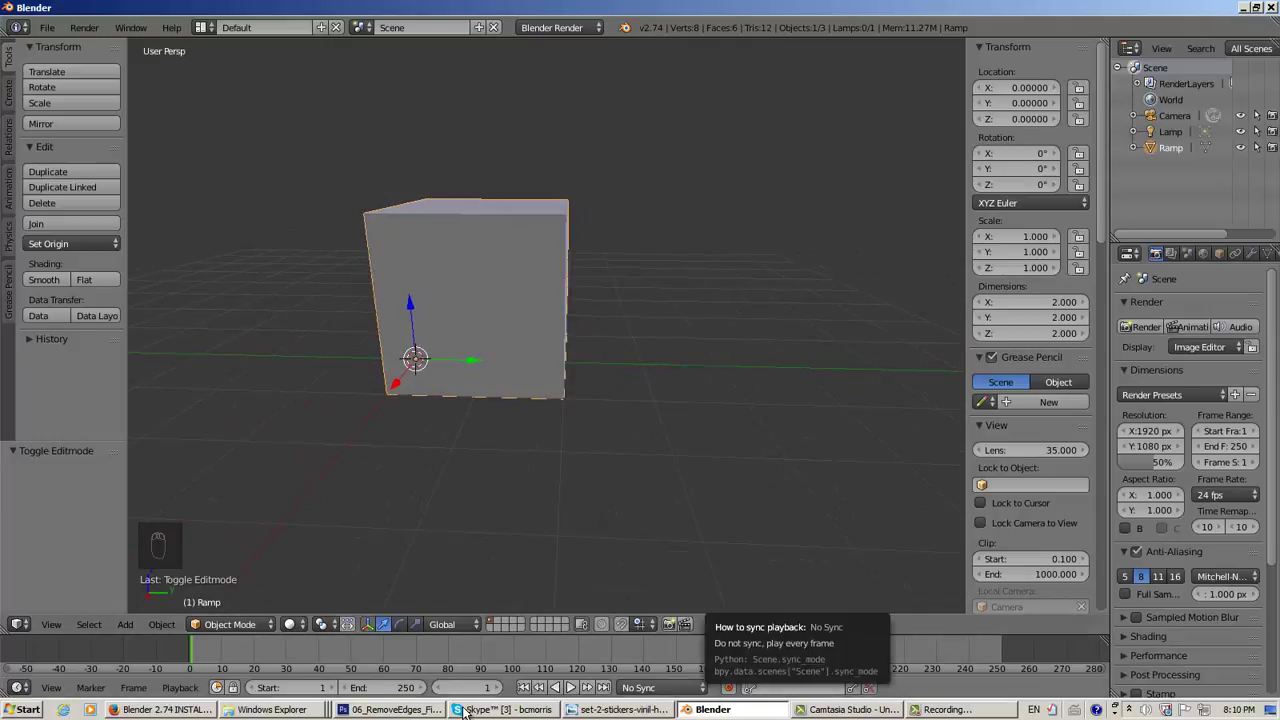
Switch to Photoshop, examine the dimensioned side profile in 01_Ramp_basic shape2.psd, and return to Blender
{"action": "left_click", "coordinate": [392, 709]}
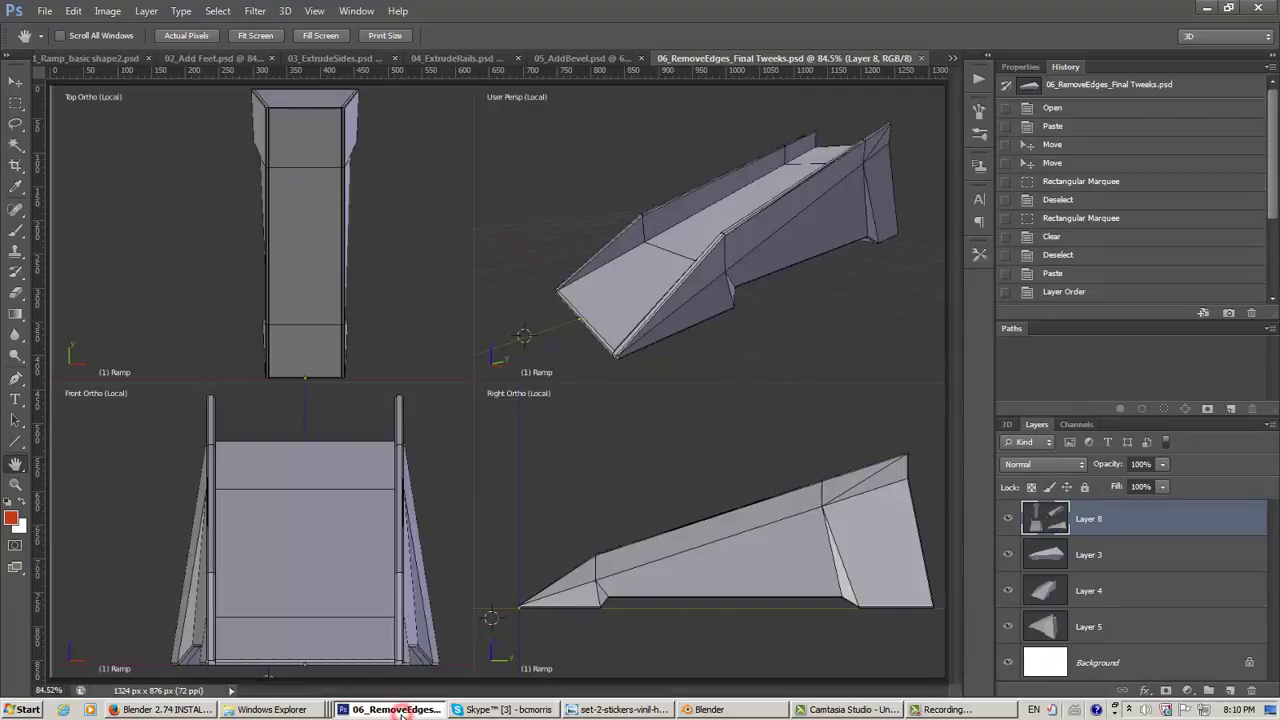
{"action": "left_click", "coordinate": [108, 58]}
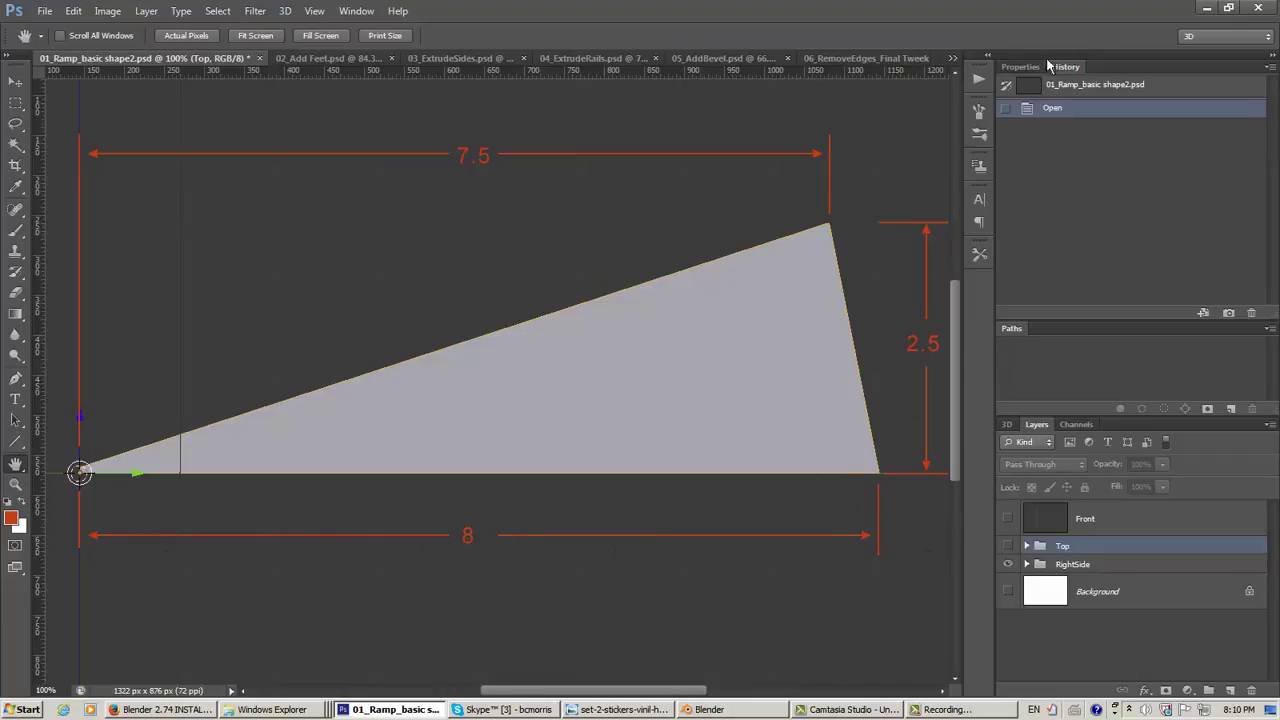
{"action": "left_click", "coordinate": [1206, 12]}
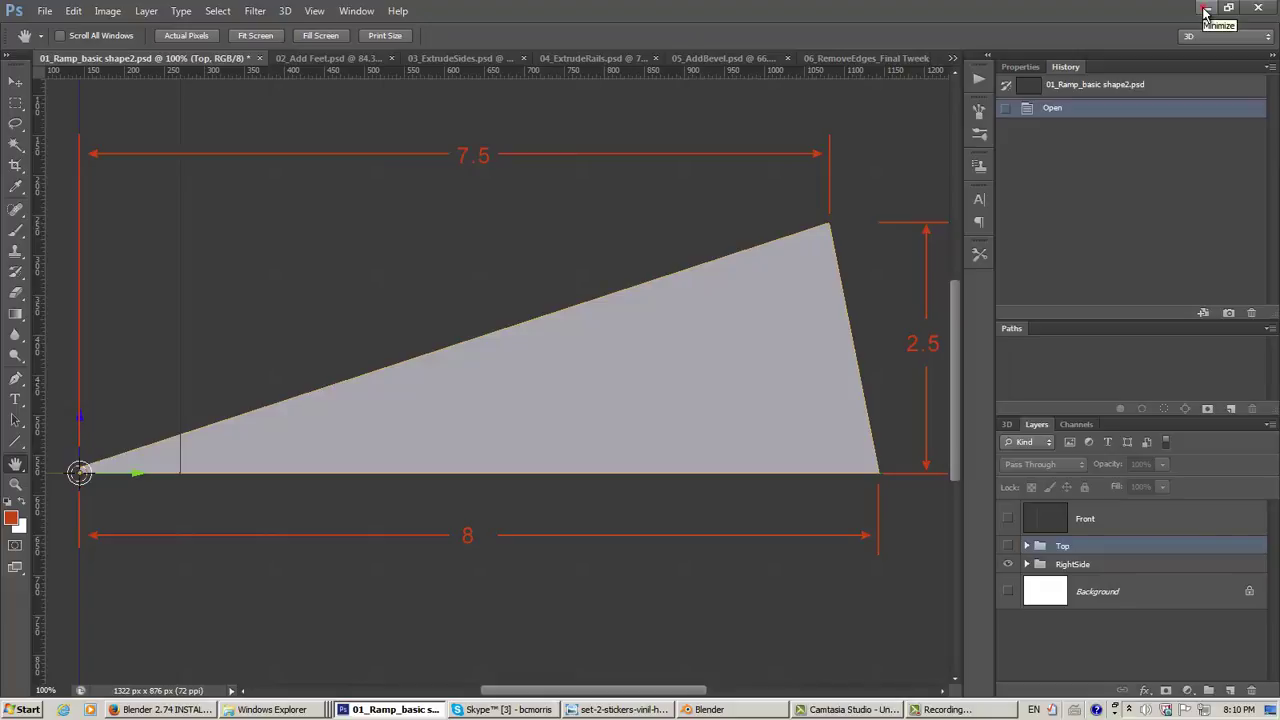
Enter Edit Mode on the Ramp, switch to face selection and select the end face on the positive Y side
{"action": "middle_click_drag", "start_coordinate": [634, 414], "coordinate": [519, 362]}
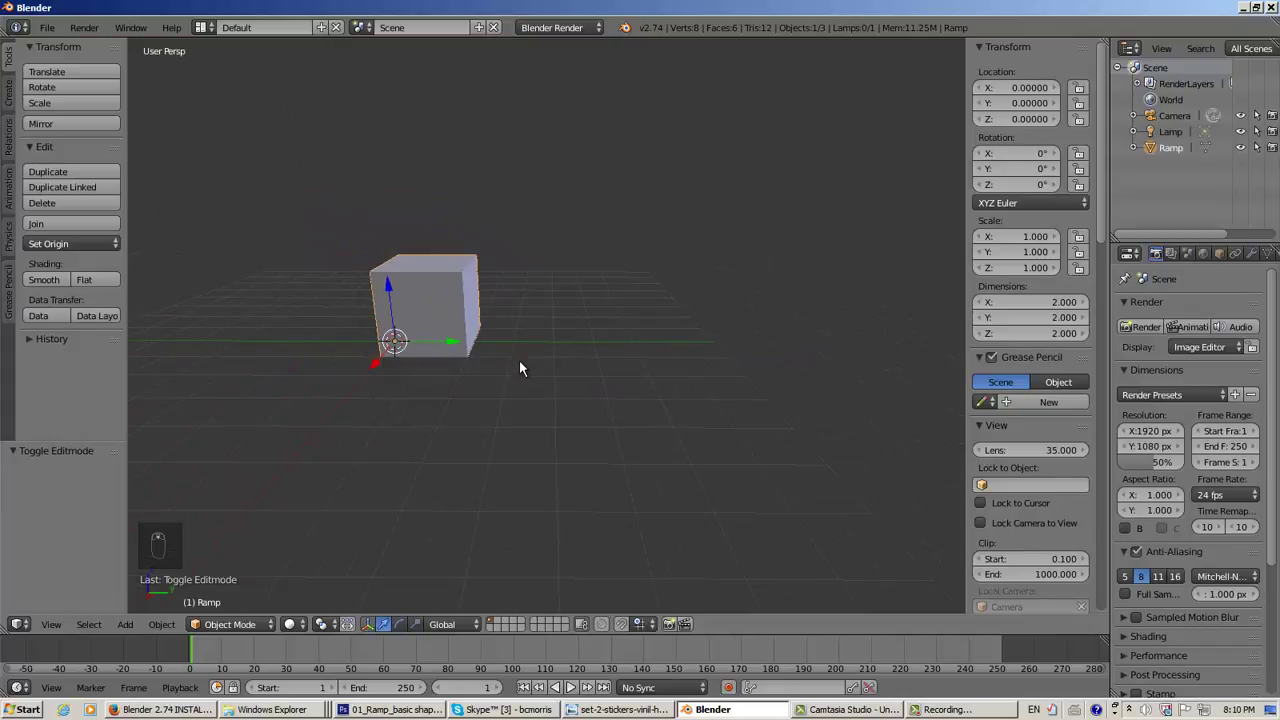
{"action": "scroll", "coordinate": [517, 359], "scroll_direction": "up", "scroll_amount": 1}
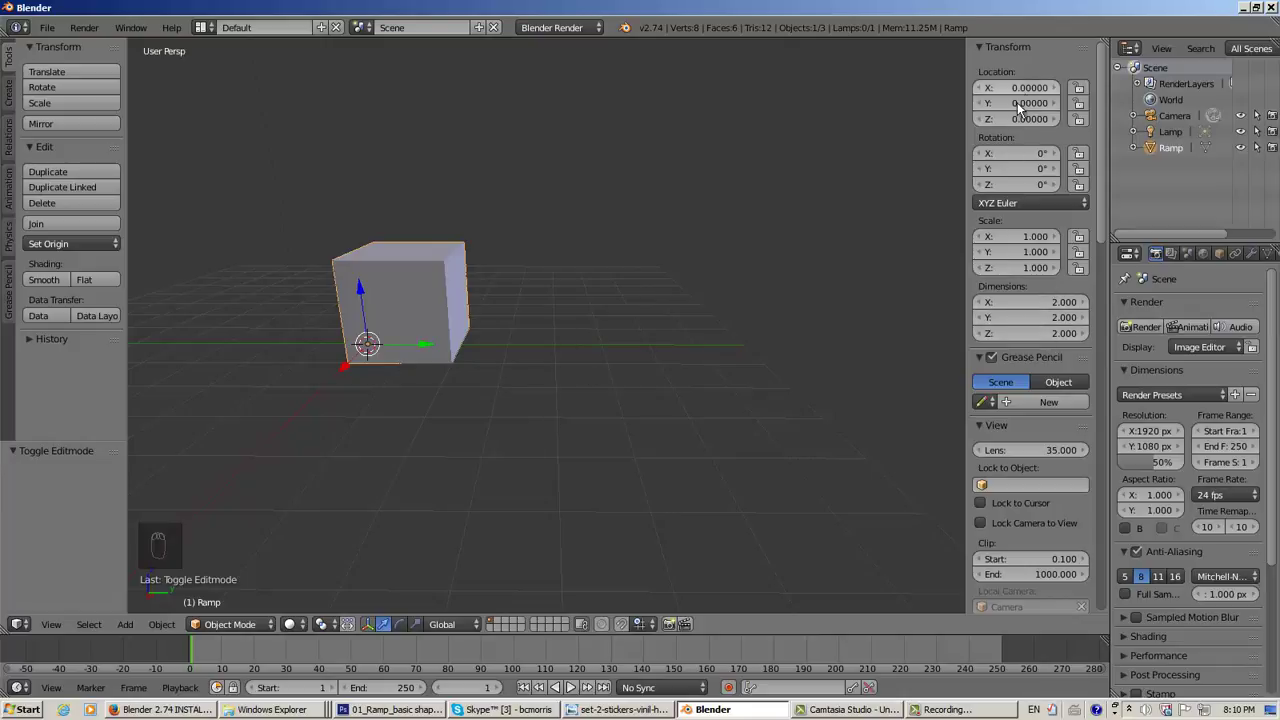
{"action": "mouse_move", "coordinate": [462, 380]}
{"action": "middle_mouse_down"}
{"action": "mouse_move", "coordinate": [529, 369]}
{"action": "mouse_move", "coordinate": [475, 388]}
{"action": "mouse_move", "coordinate": [466, 369]}
{"action": "middle_mouse_up"}
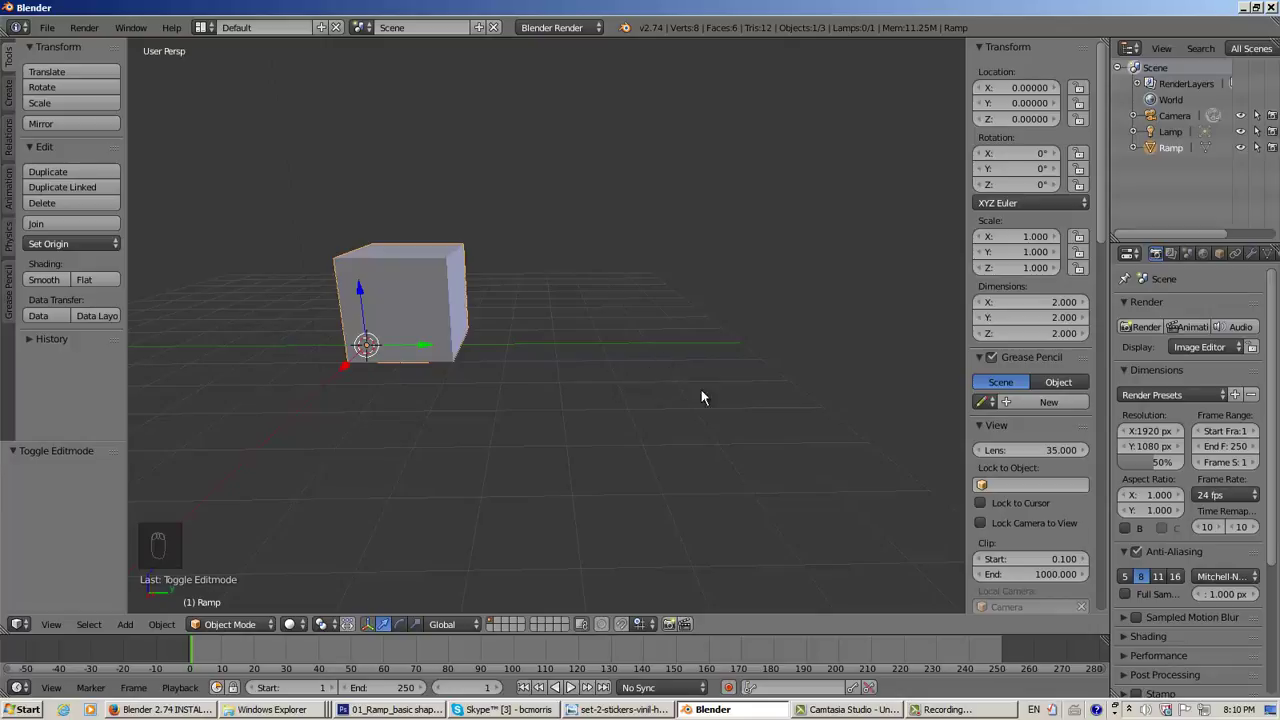
{"action": "mouse_move", "coordinate": [578, 394]}
{"action": "middle_mouse_down"}
{"action": "mouse_move", "coordinate": [594, 371]}
{"action": "mouse_move", "coordinate": [582, 391]}
{"action": "middle_mouse_up"}
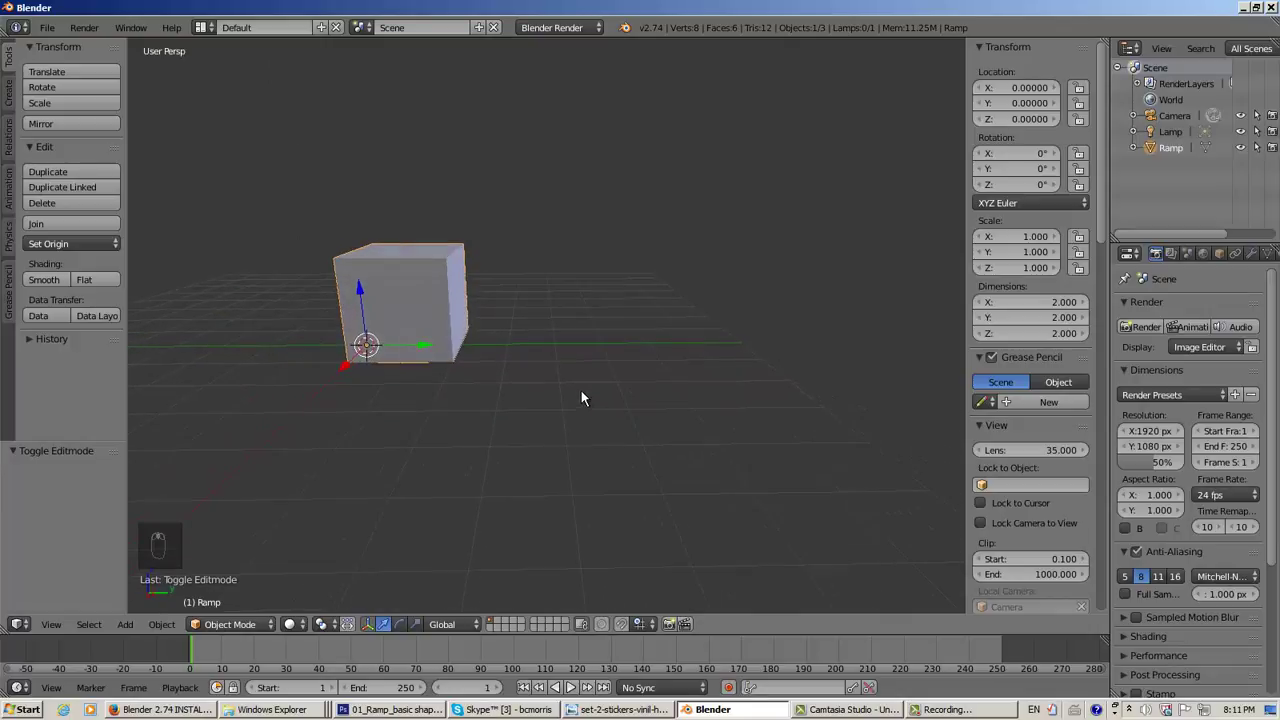
{"action": "left_click", "coordinate": [228, 624]}
{"action": "left_click", "coordinate": [226, 588]}
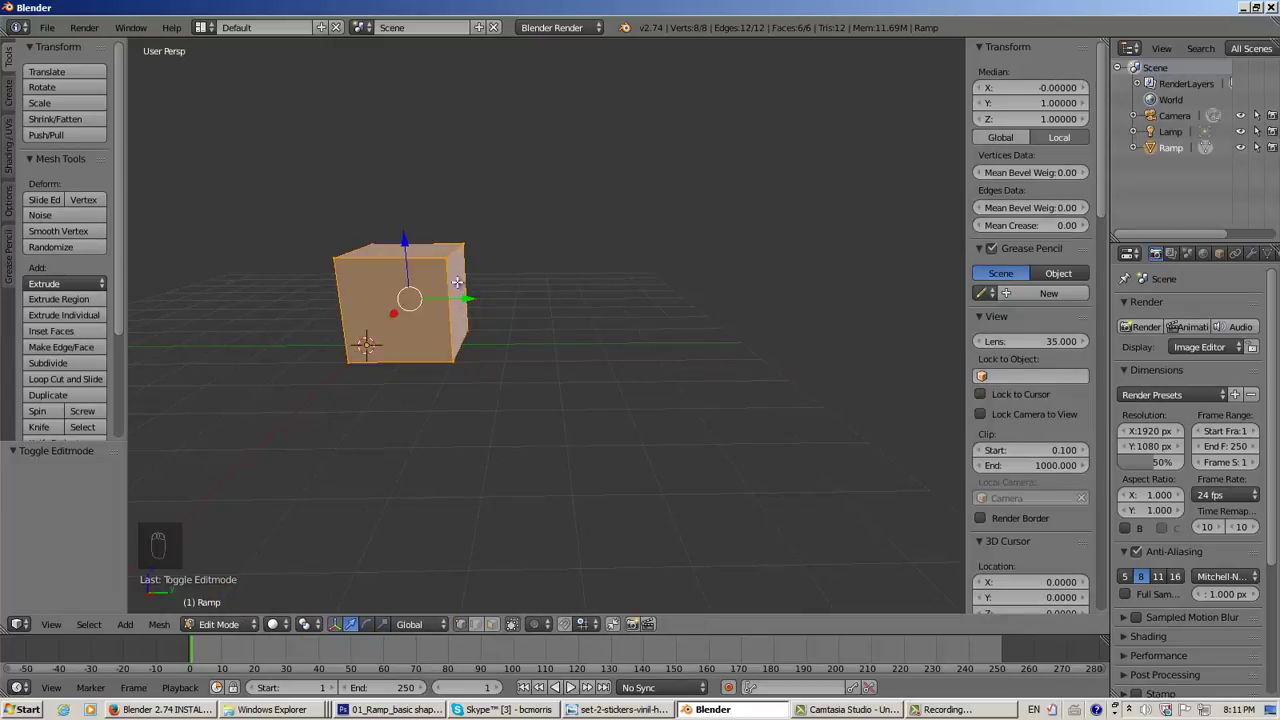
{"action": "left_click", "coordinate": [490, 623]}
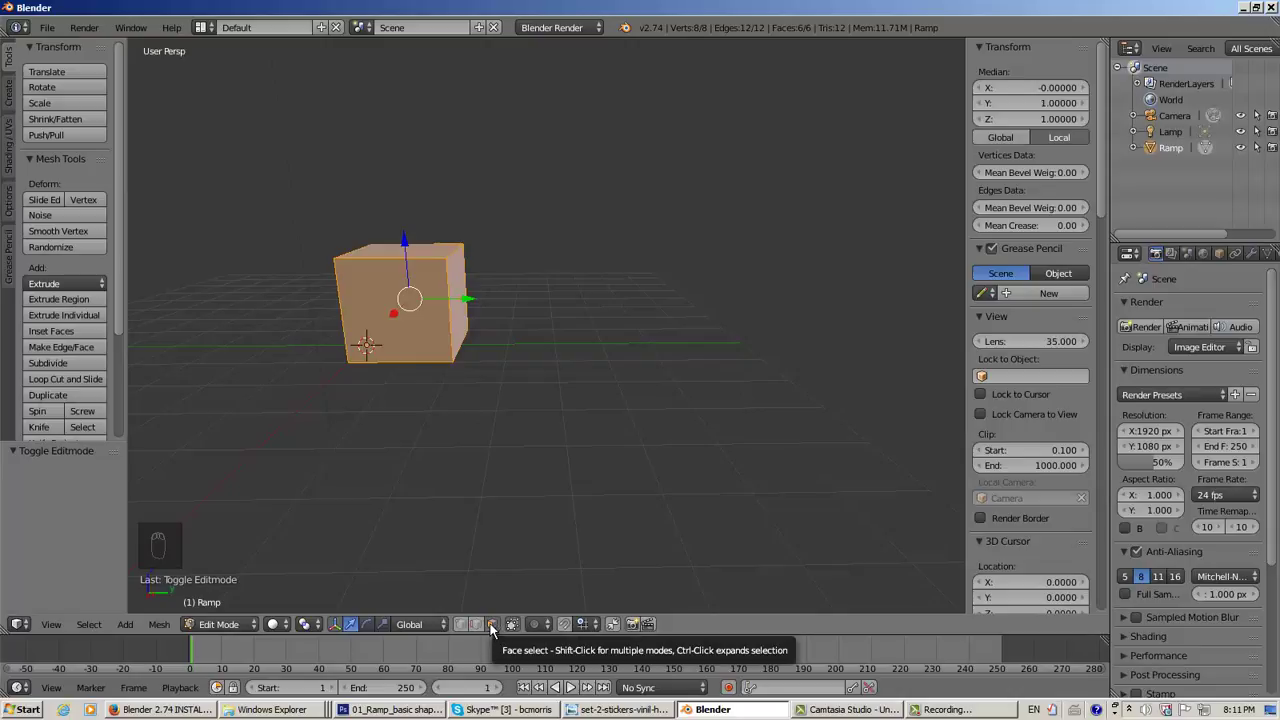
{"action": "middle_click_drag", "start_coordinate": [535, 378], "coordinate": [486, 334]}
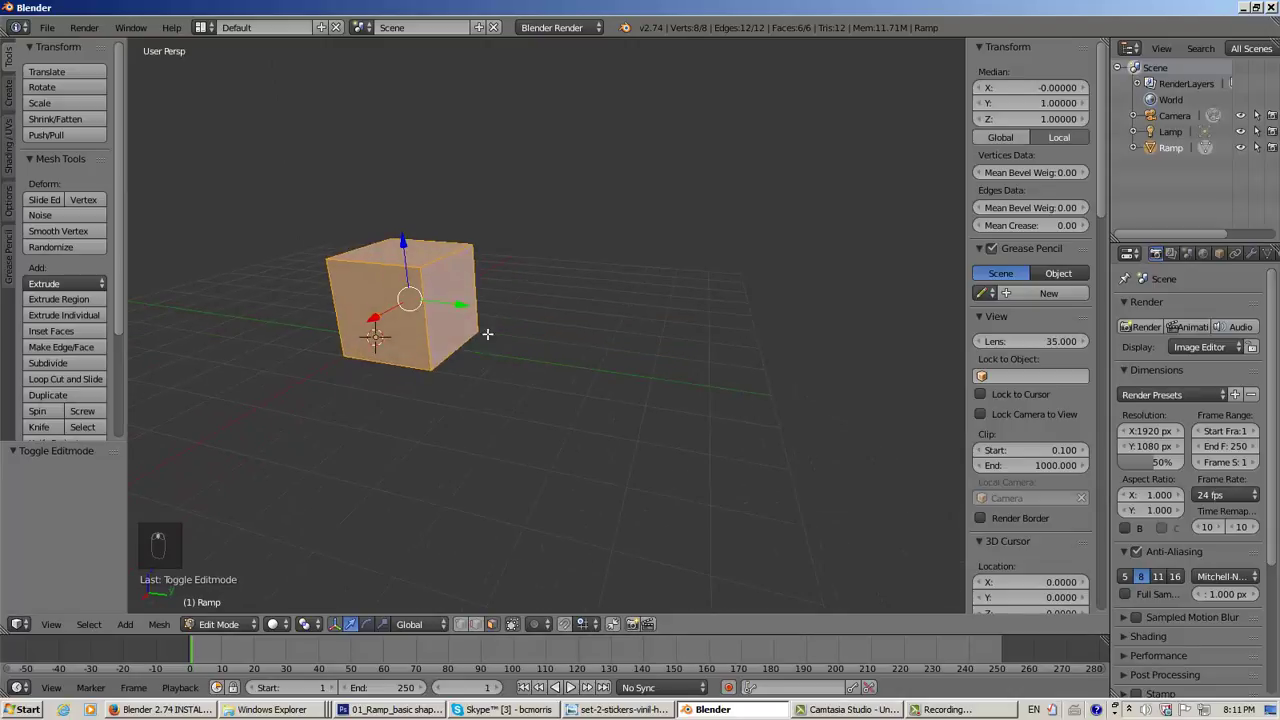
{"action": "right_click", "coordinate": [450, 300]}
{"action": "middle_click_drag", "start_coordinate": [458, 423], "coordinate": [501, 448]}
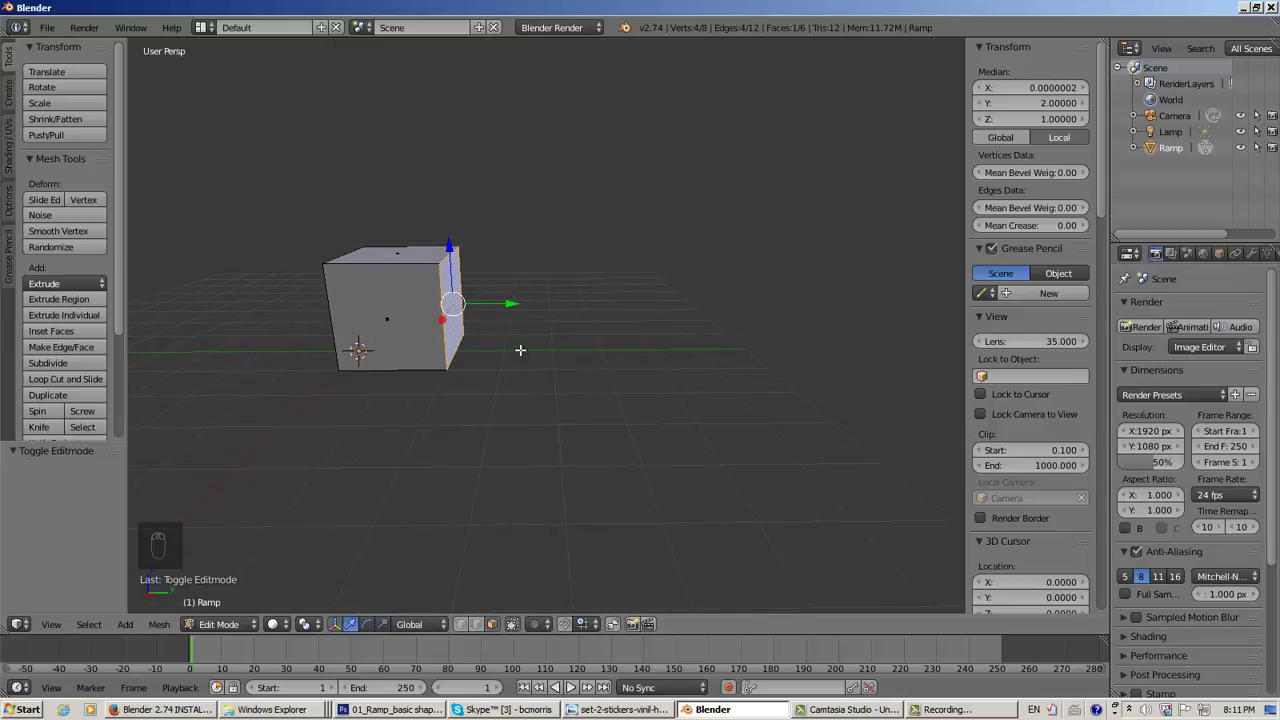
Set the median Y of the selected end face to 8
{"action": "left_click", "coordinate": [1040, 101]}
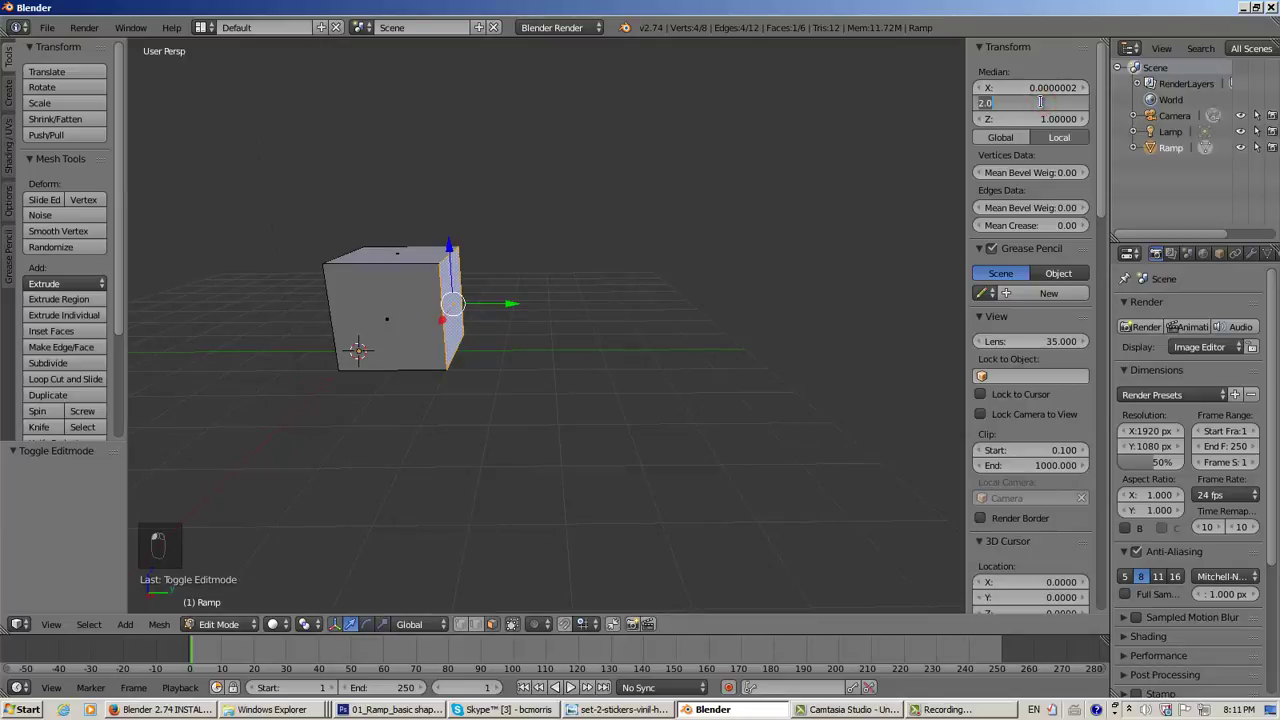
{"action": "type", "text": "8"}
{"action": "key", "text": "Return"}
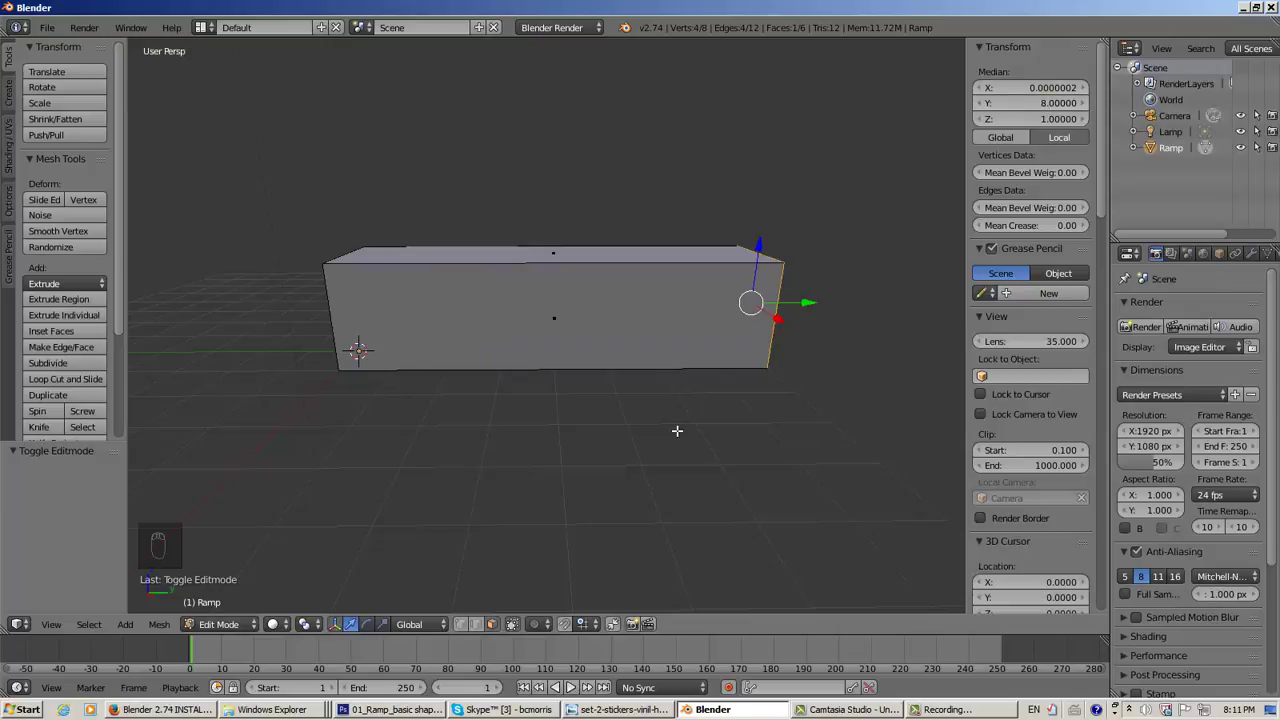
{"action": "middle_click_drag", "start_coordinate": [677, 430], "coordinate": [631, 437]}
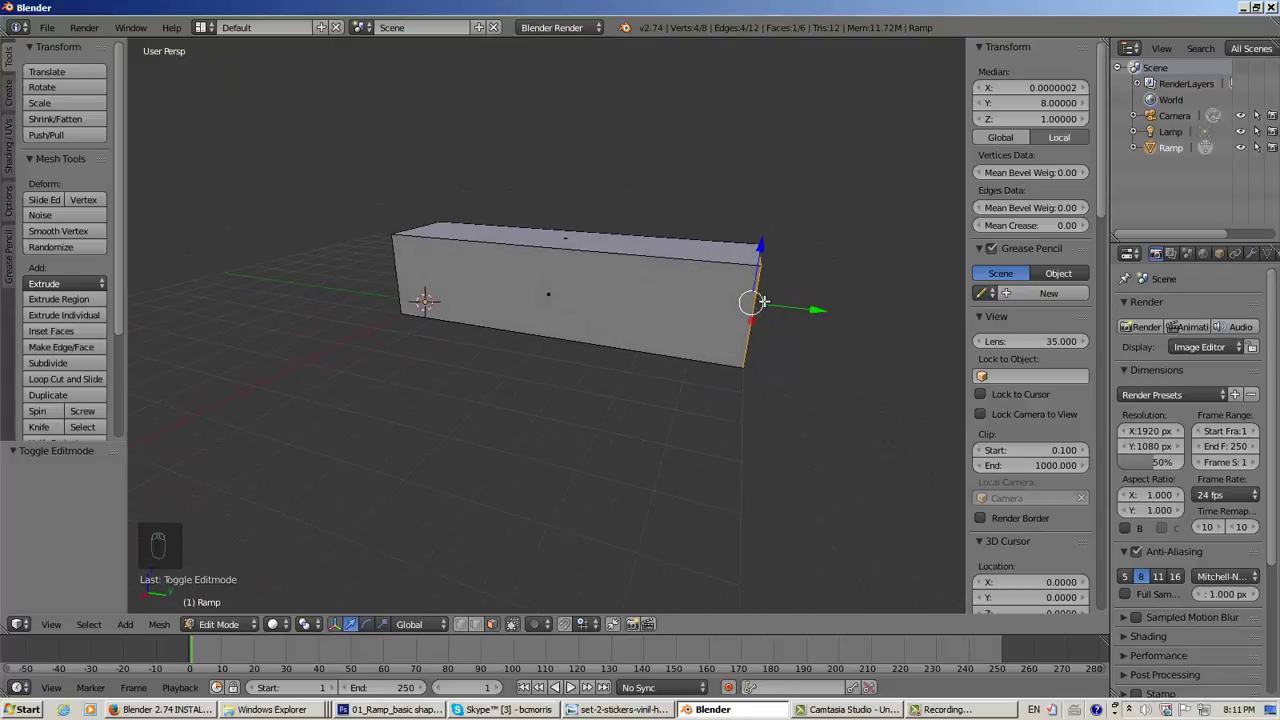
Try moving the end face back and forth along the Y axis, and undo the lengthening of the cube
{"action": "key", "text": "g"}
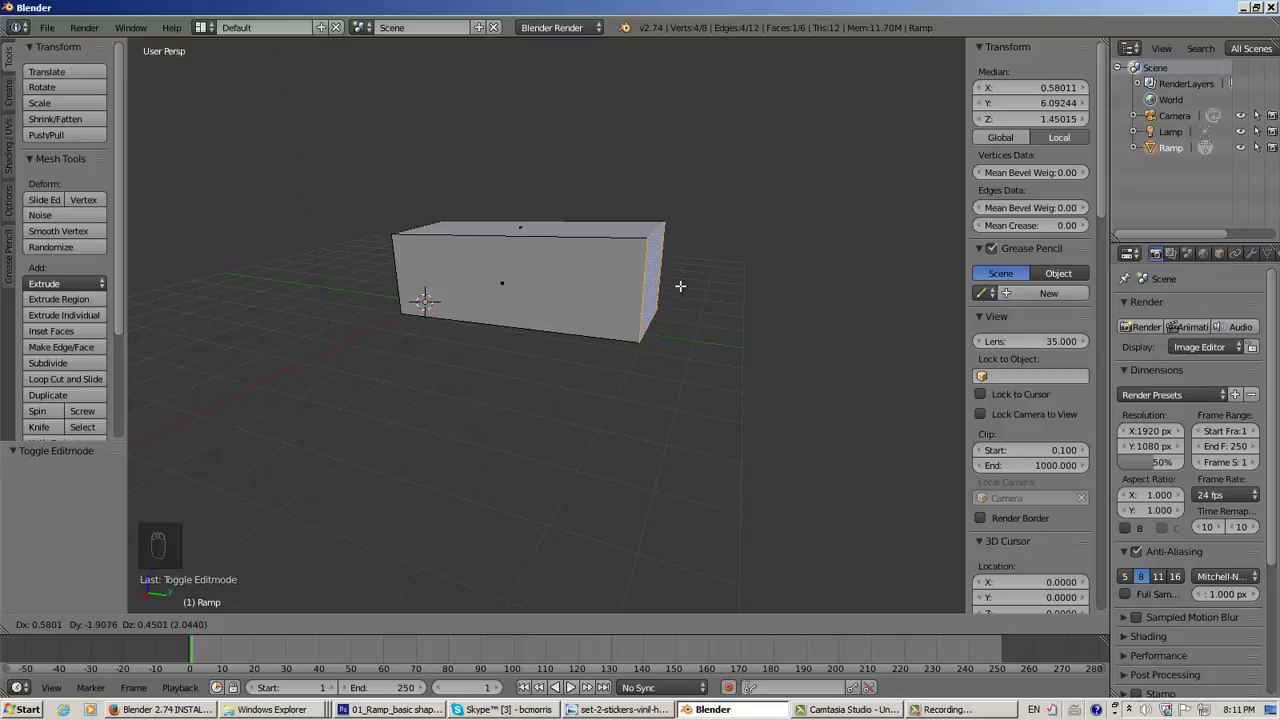
{"action": "key", "text": "y"}
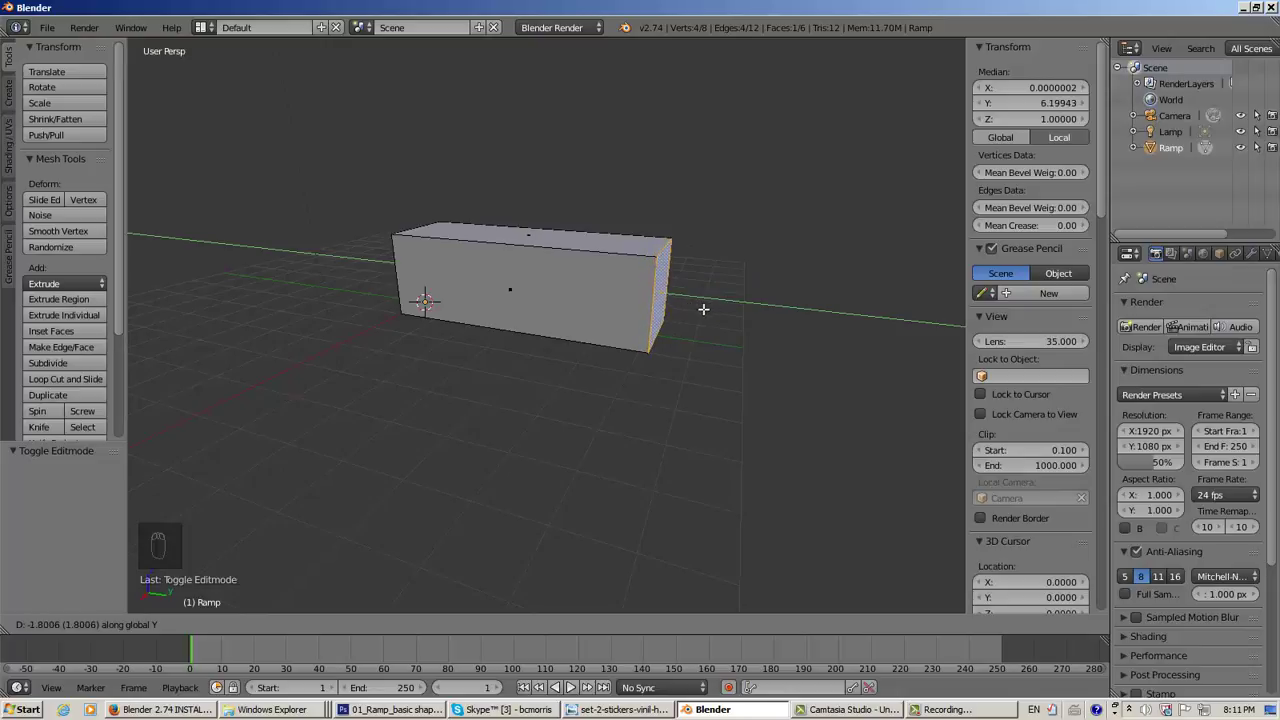
{"action": "key", "text": "ctrl"}
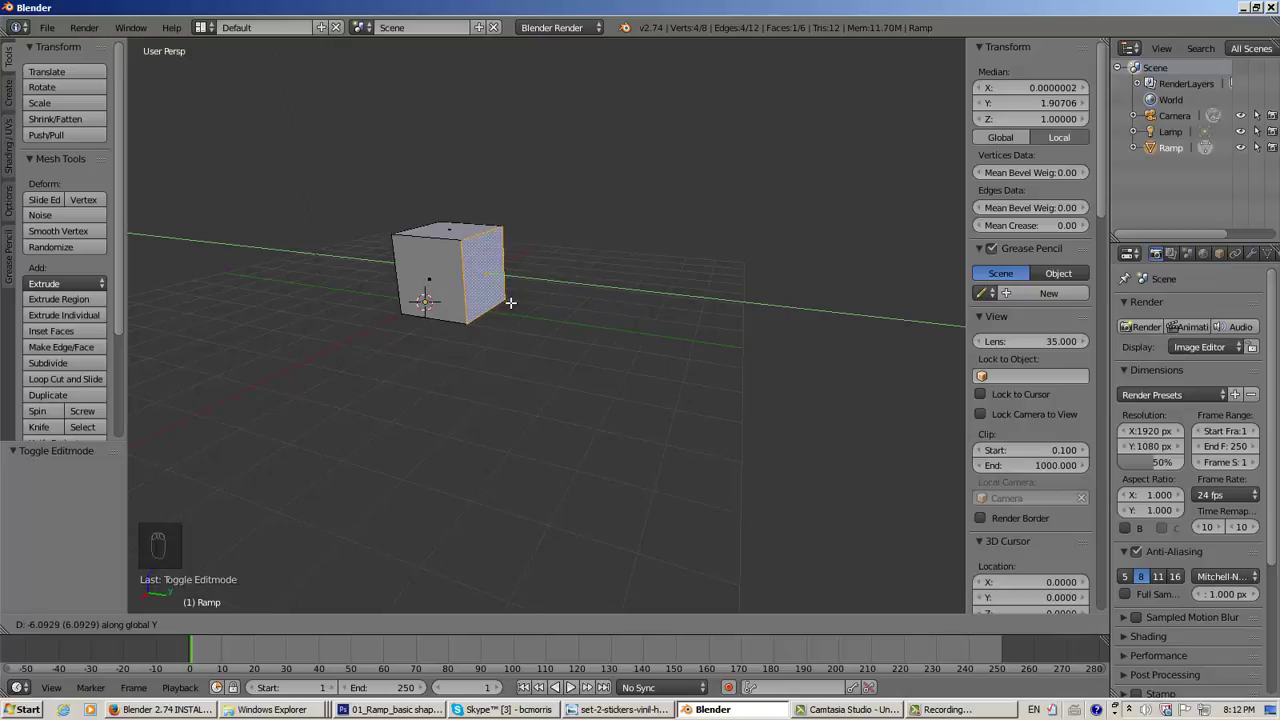
{"action": "left_click", "coordinate": [750, 303]}
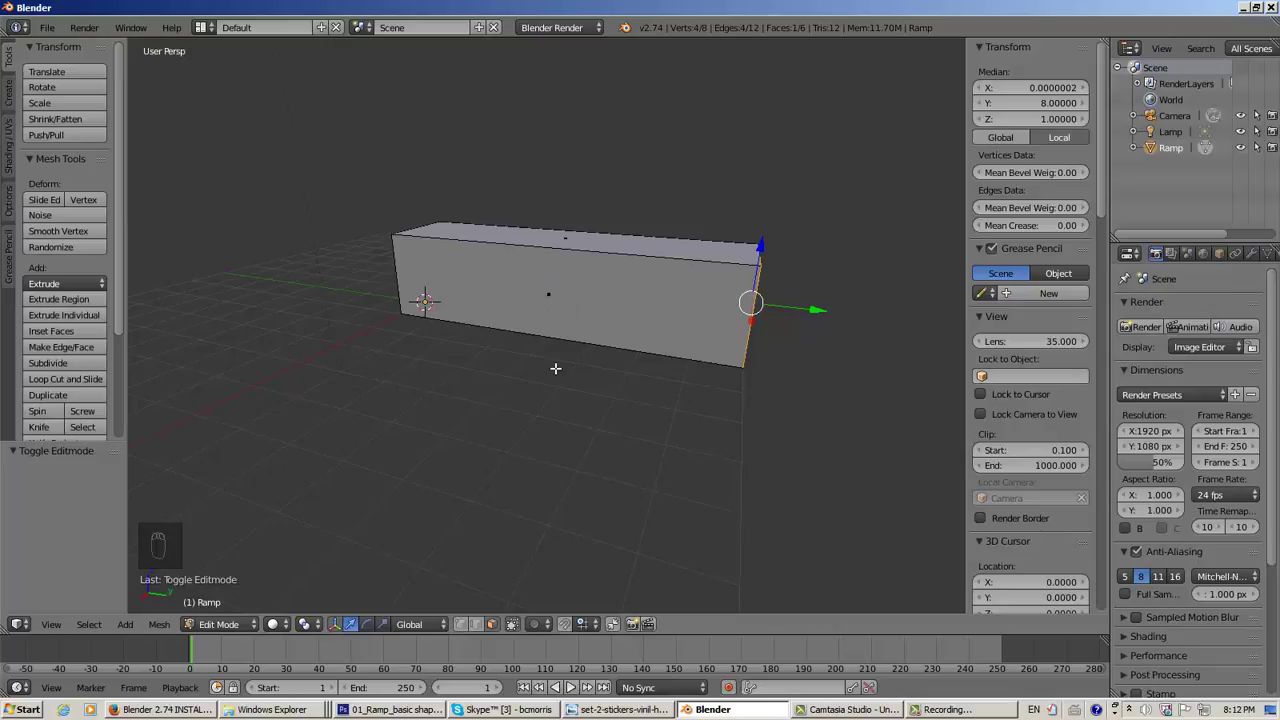
{"action": "key", "text": "ctrl+z"}
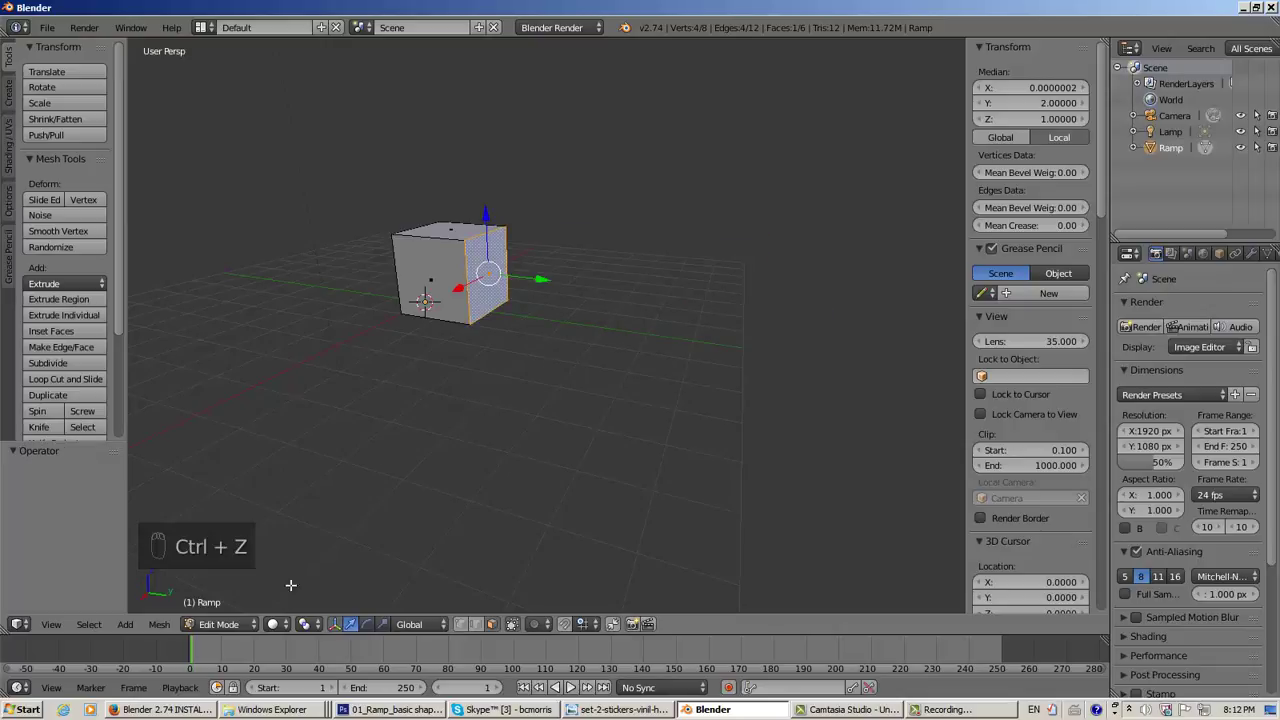
Switch the Ramp to Object Mode and back to Edit Mode
{"action": "left_click", "coordinate": [233, 624]}
{"action": "left_click", "coordinate": [232, 607]}
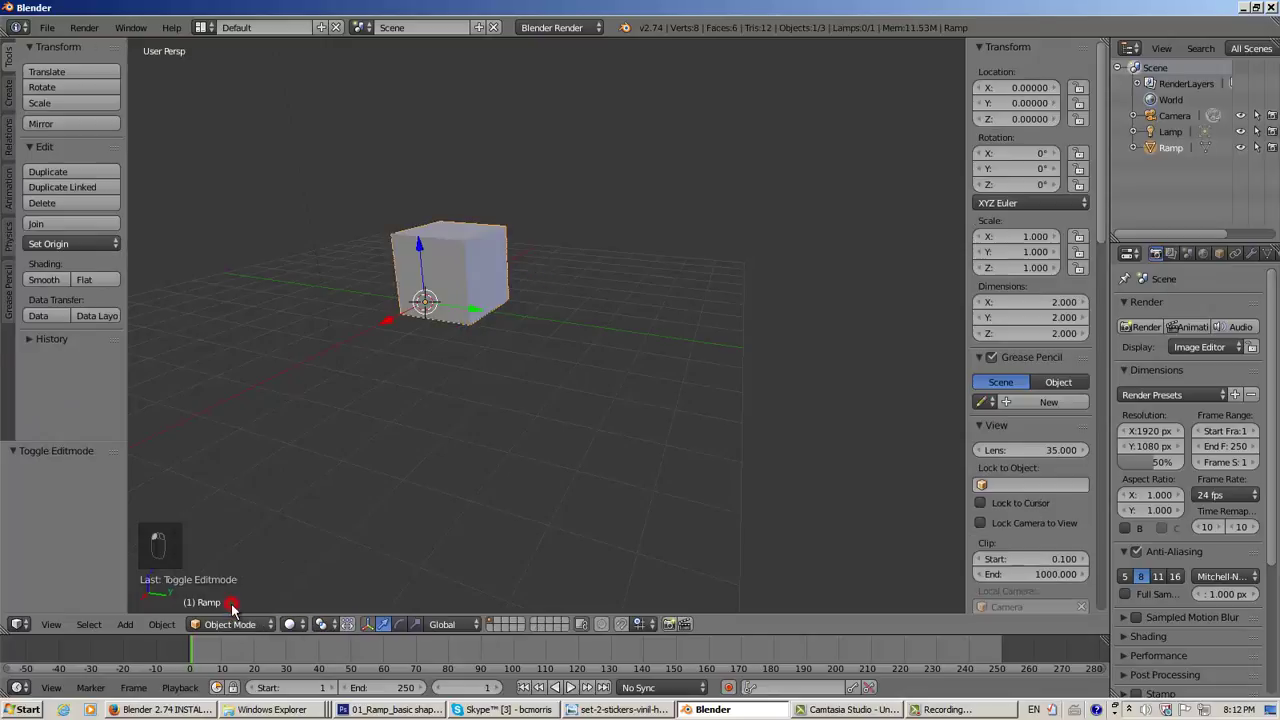
{"action": "left_click", "coordinate": [223, 625]}
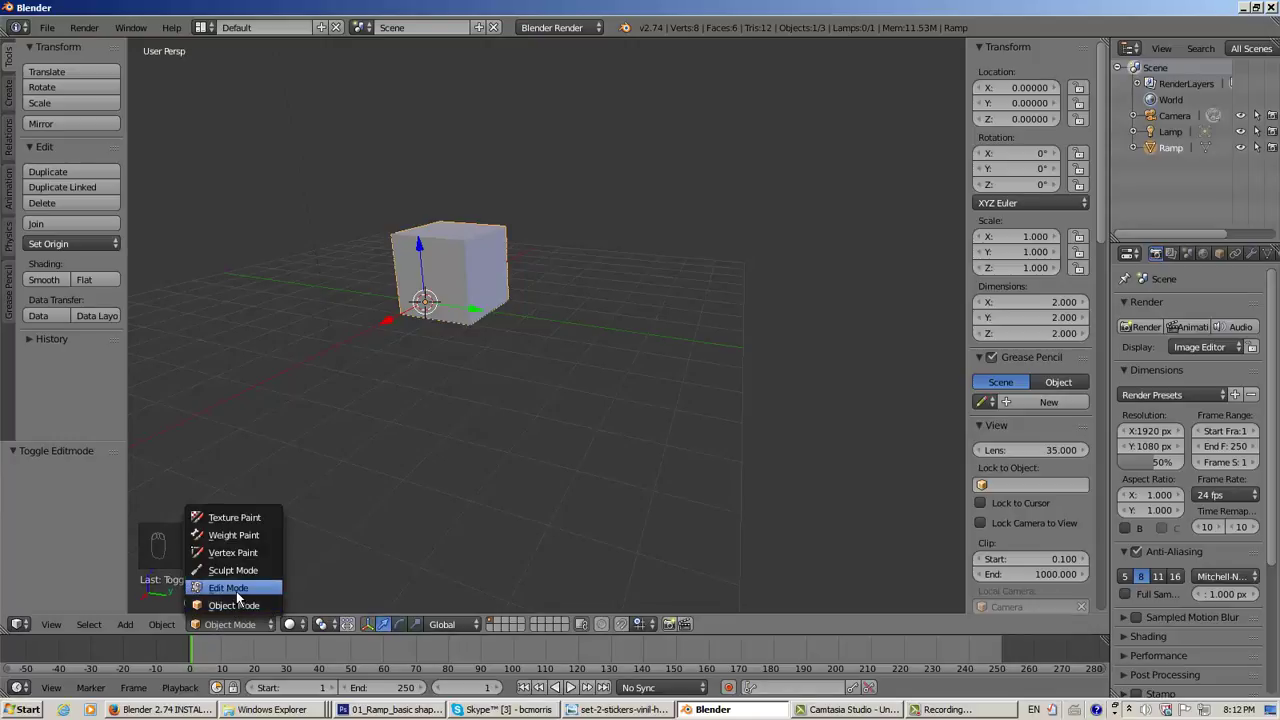
{"action": "left_click", "coordinate": [236, 591]}
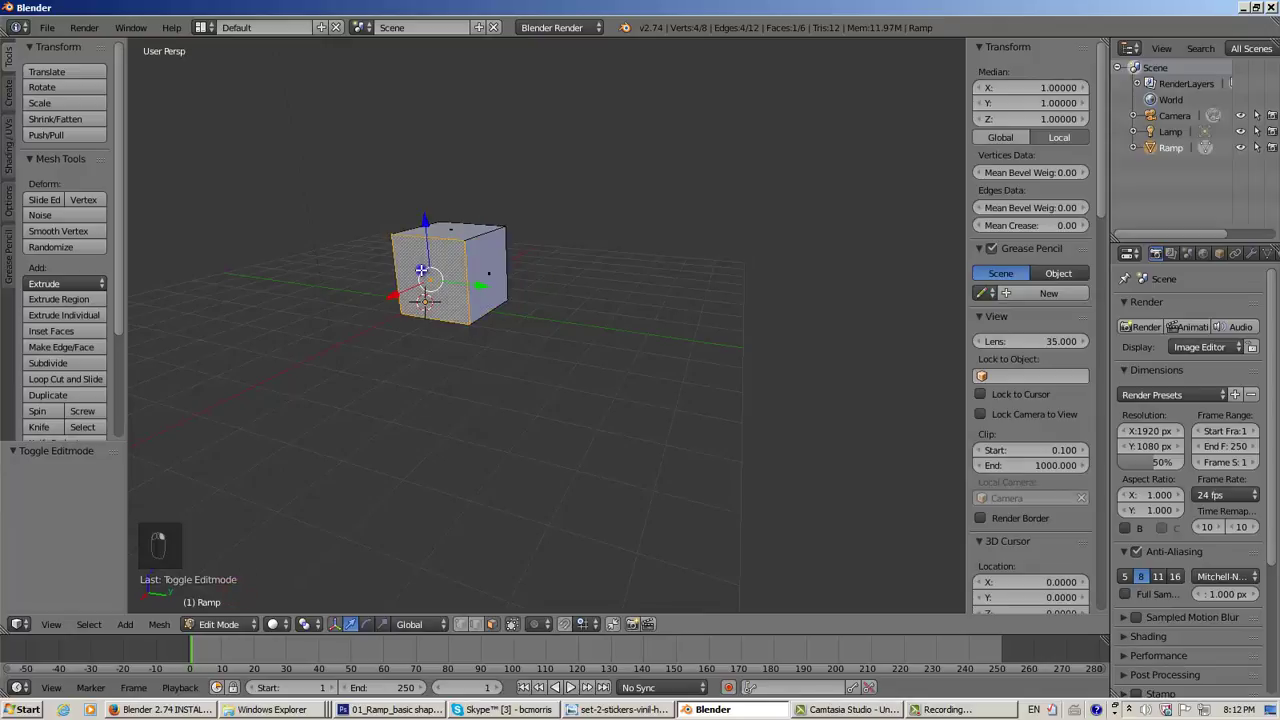
Select the positive Y end face and move it 6 units along the Y axis in snapped increments, to a median Y of 8
{"action": "right_click", "coordinate": [490, 273]}
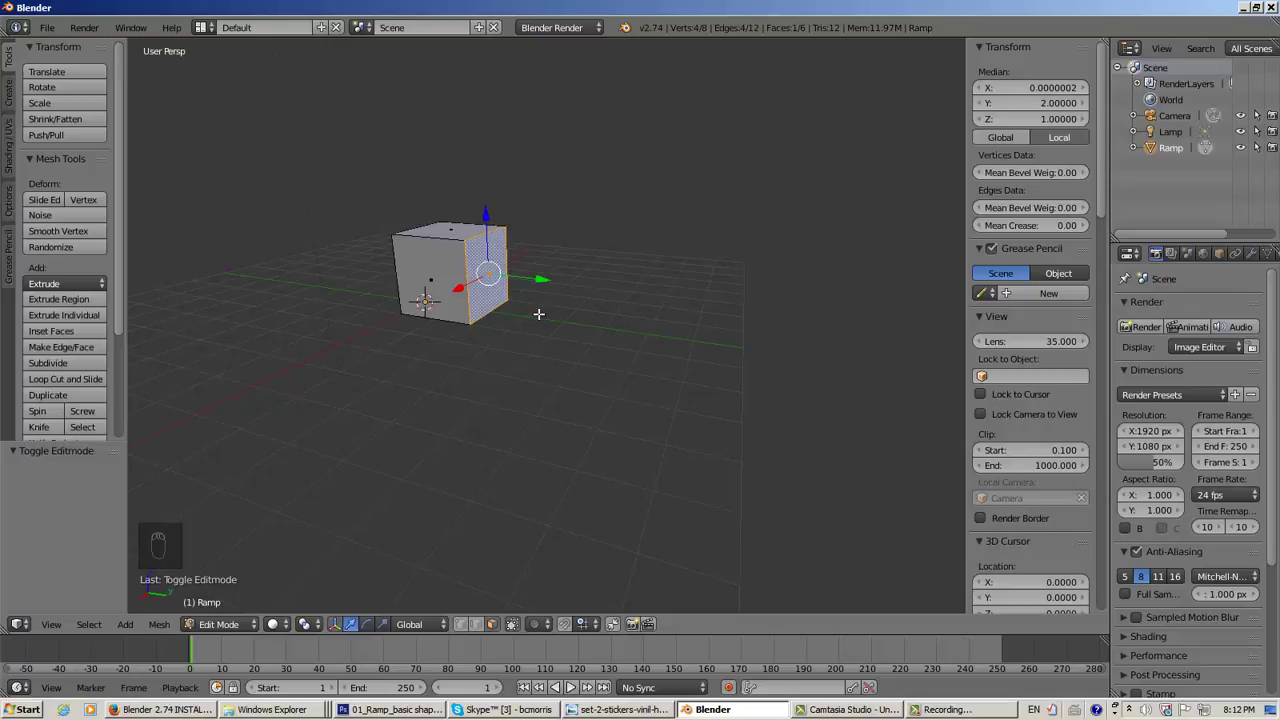
{"action": "key", "text": "g"}
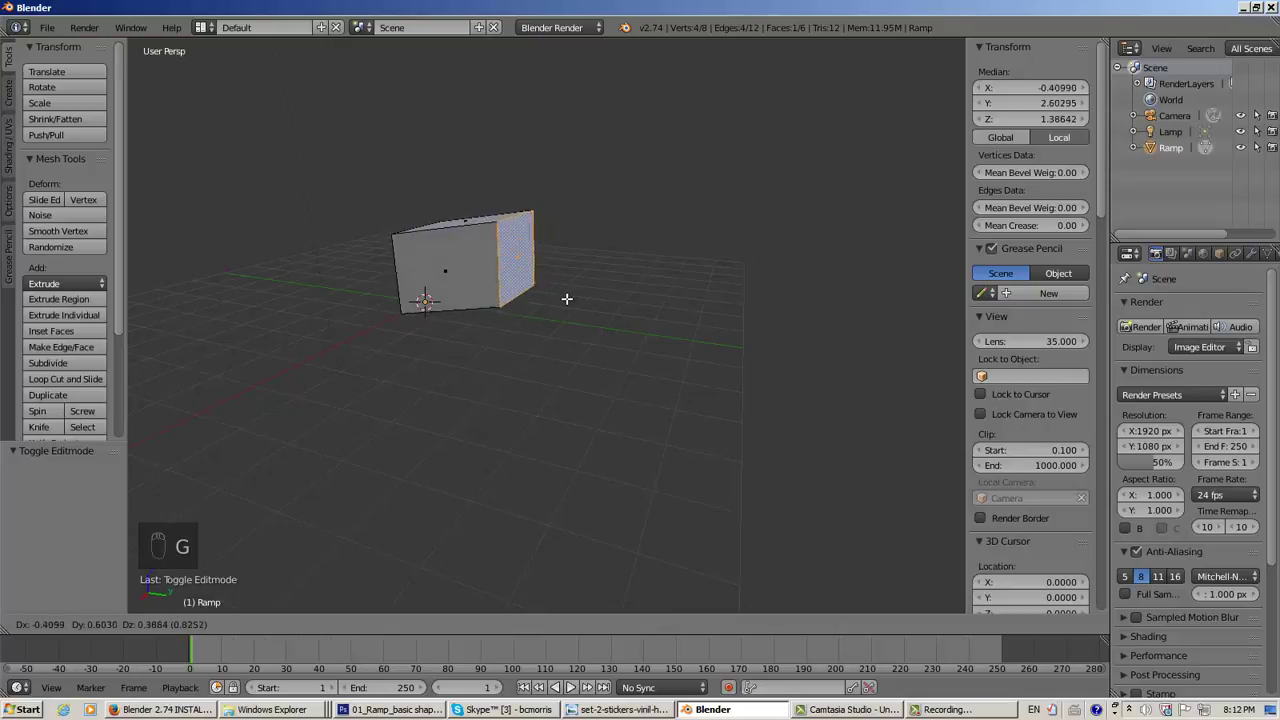
{"action": "key", "text": "y"}
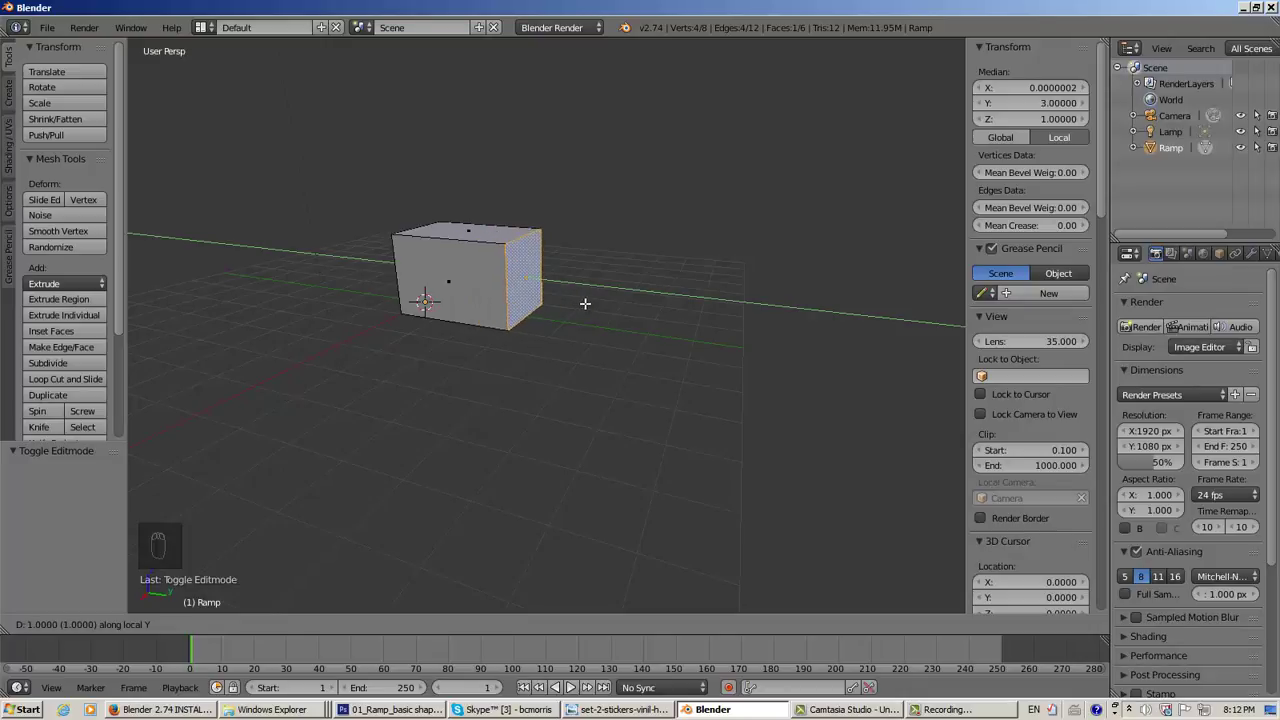
{"action": "left_click", "coordinate": [789, 333]}
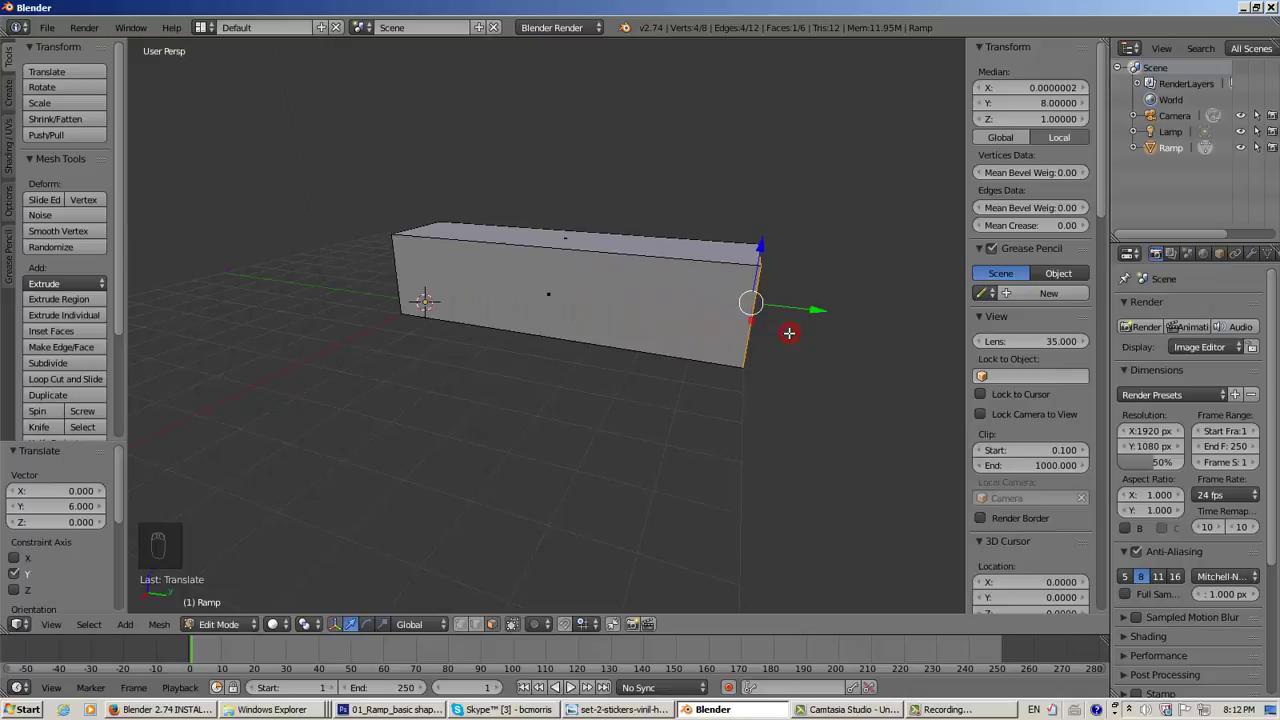
{"action": "left_click", "coordinate": [1043, 102]}
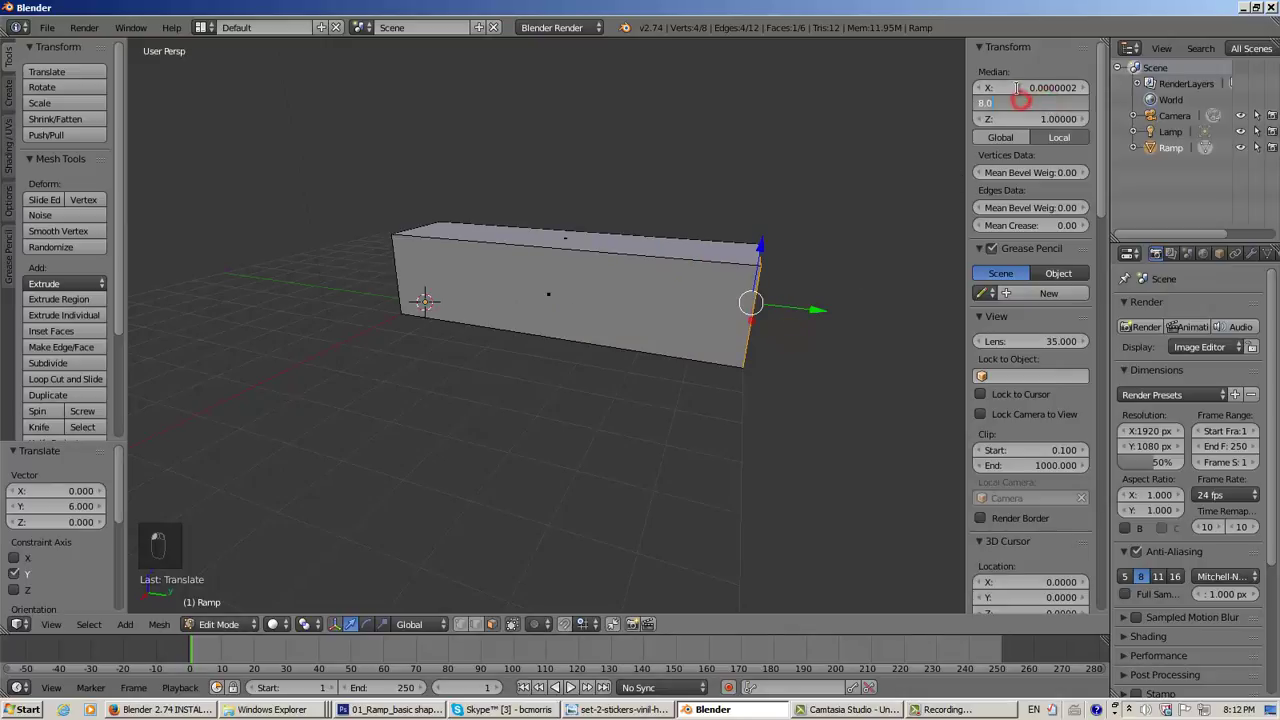
{"action": "key", "text": "Return"}
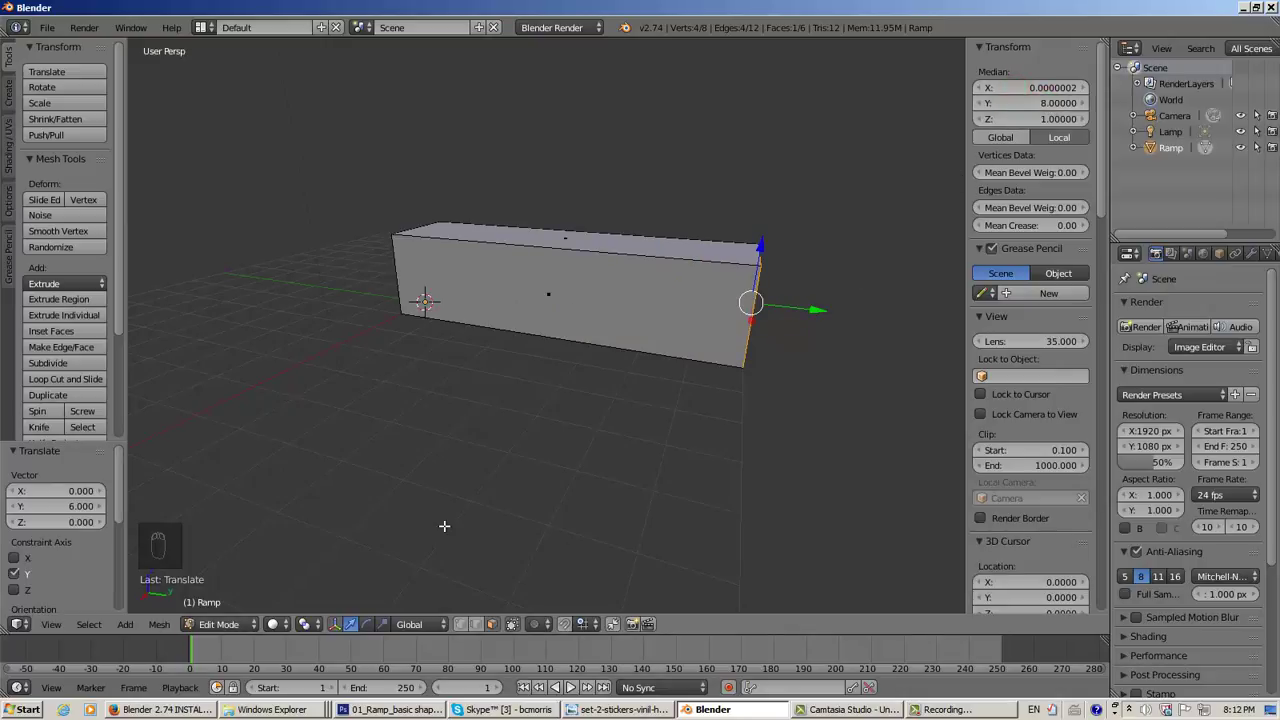
Switch to Photoshop to check the top length and height dimensions in the ramp reference drawing, and return to Blender
{"action": "left_click", "coordinate": [565, 624]}
{"action": "left_click", "coordinate": [565, 624]}
{"action": "mouse_move", "coordinate": [586, 432]}
{"action": "middle_mouse_down"}
{"action": "mouse_move", "coordinate": [700, 380]}
{"action": "mouse_move", "coordinate": [746, 385]}
{"action": "mouse_move", "coordinate": [646, 409]}
{"action": "mouse_move", "coordinate": [630, 398]}
{"action": "mouse_move", "coordinate": [600, 430]}
{"action": "middle_mouse_up"}
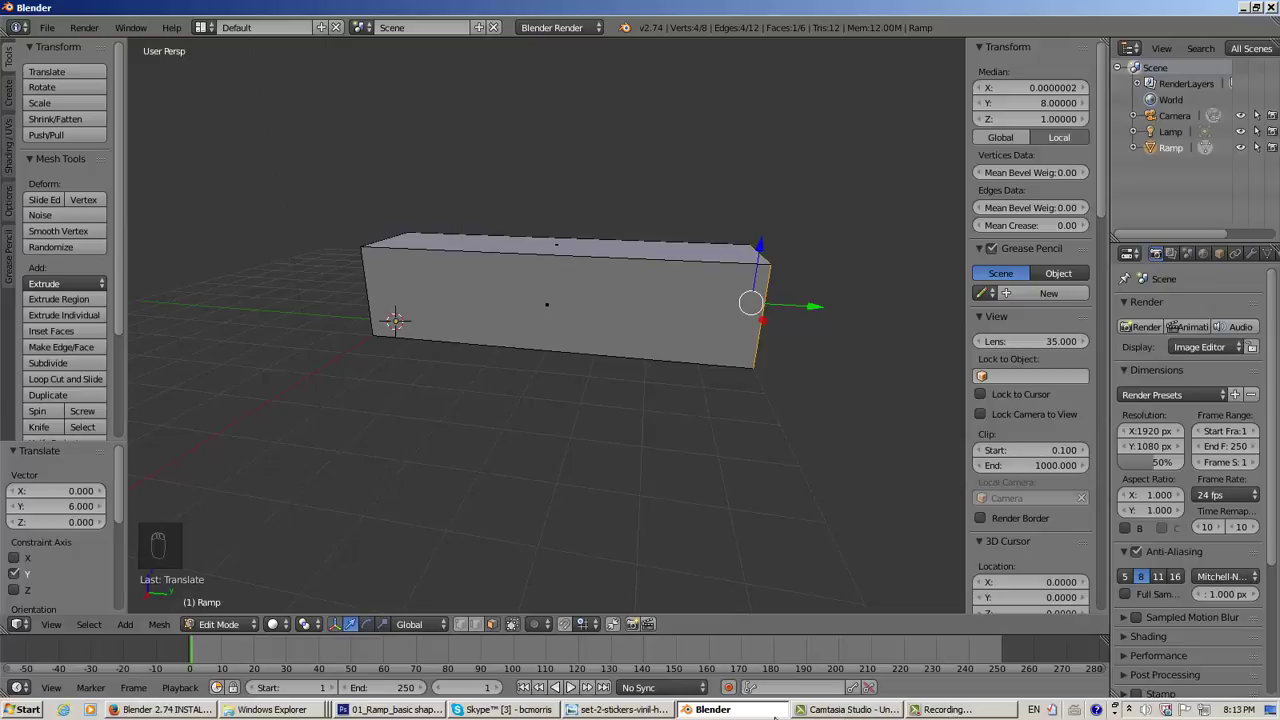
{"action": "left_click", "coordinate": [390, 709]}
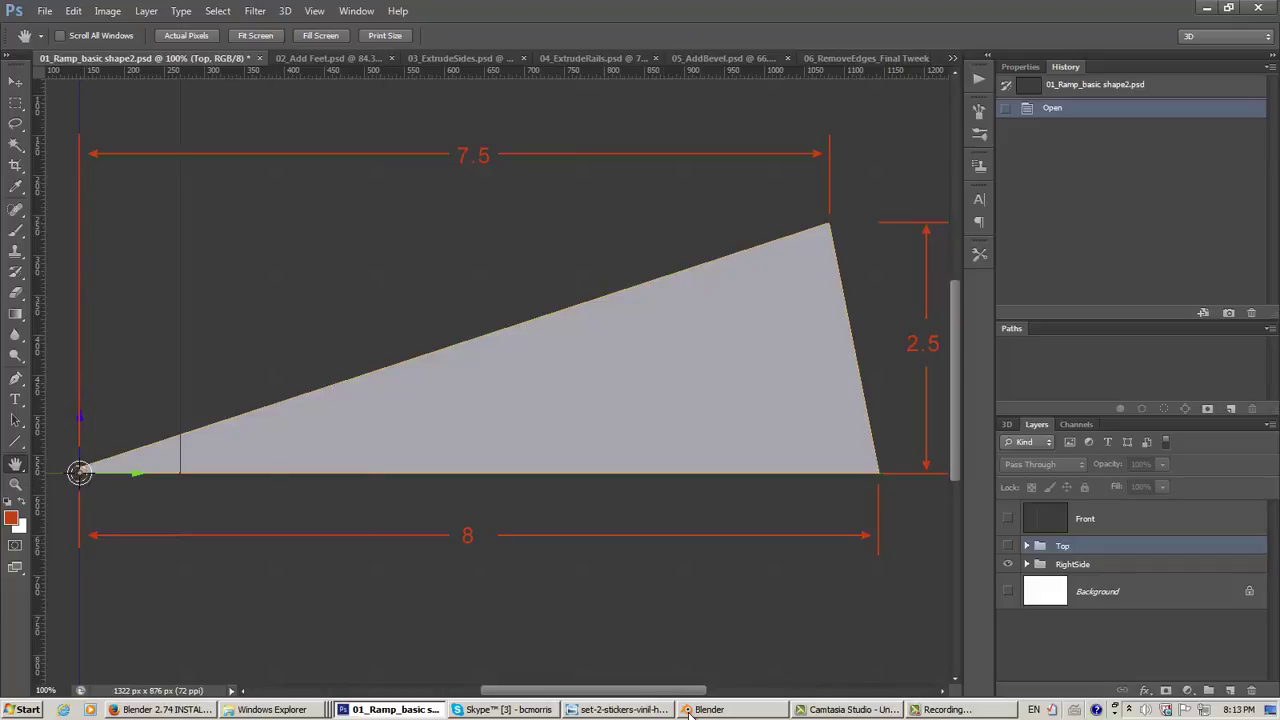
{"action": "mouse_move", "coordinate": [694, 713]}
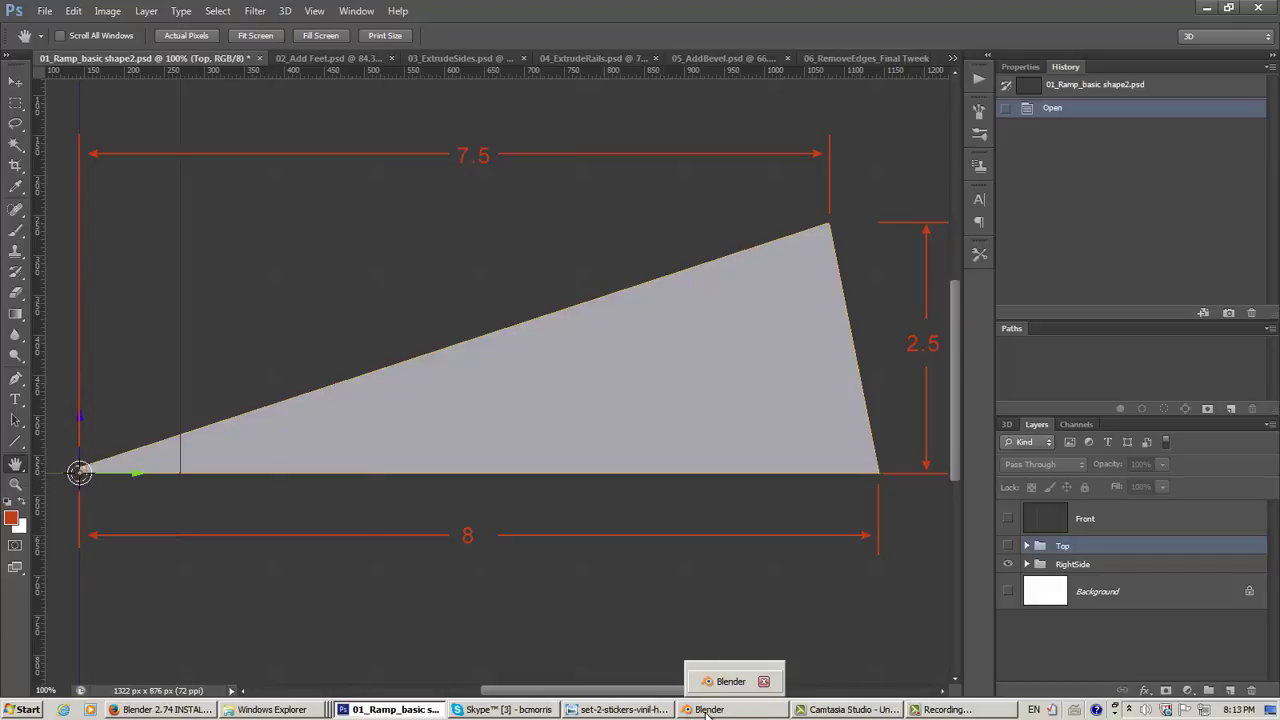
{"action": "left_click", "coordinate": [706, 712]}
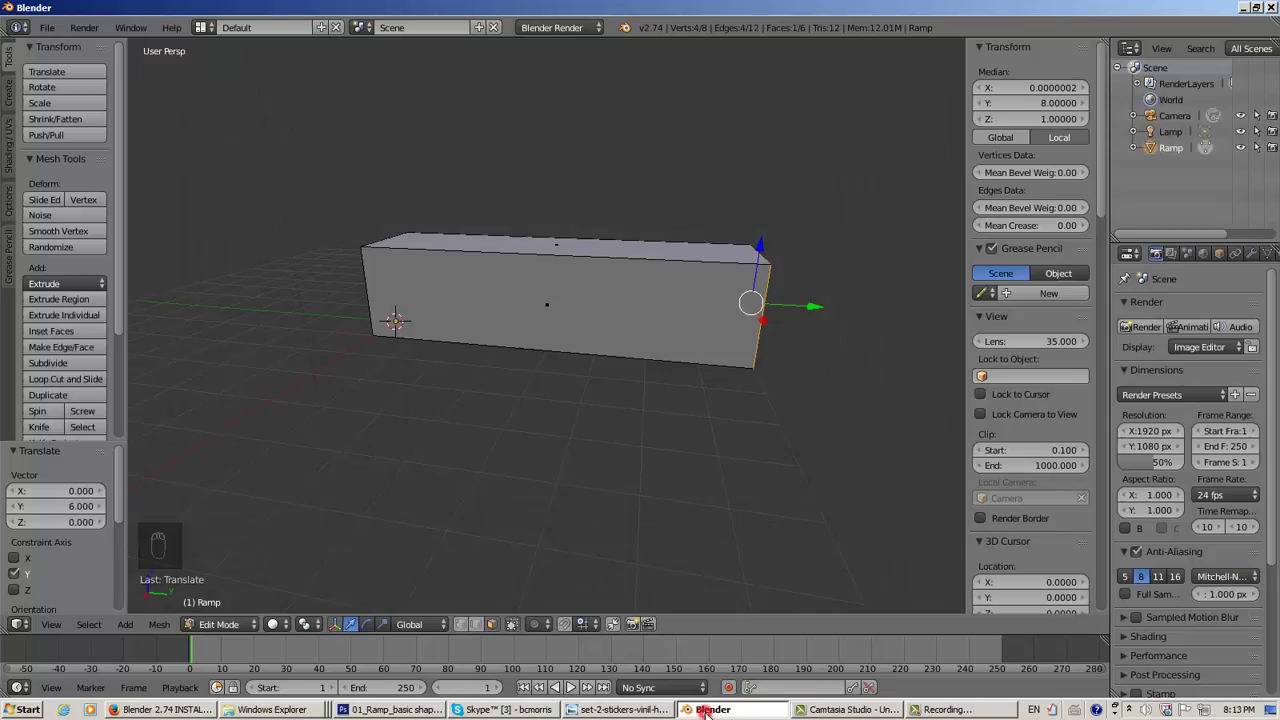
Select only the top edge of the positive Y end face in edge select mode, and show the ramp in right orthographic view
{"action": "middle_click_drag", "start_coordinate": [658, 402], "coordinate": [757, 260]}
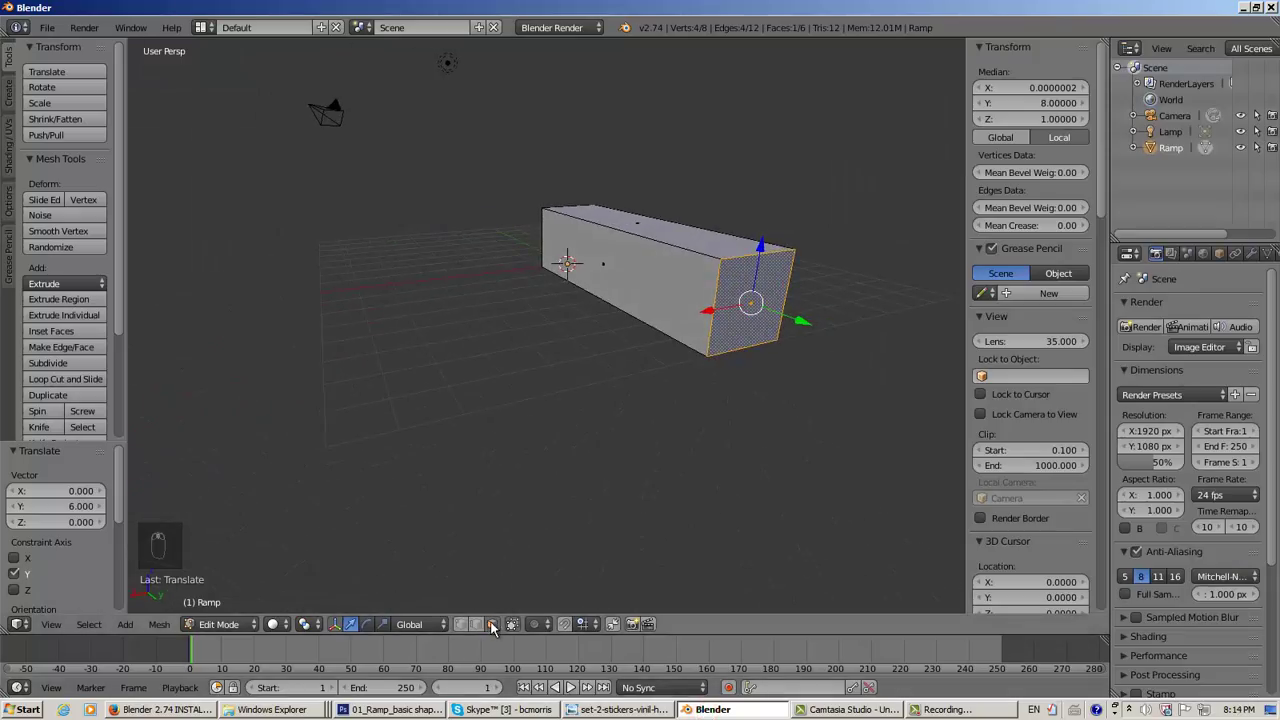
{"action": "right_click", "coordinate": [745, 255]}
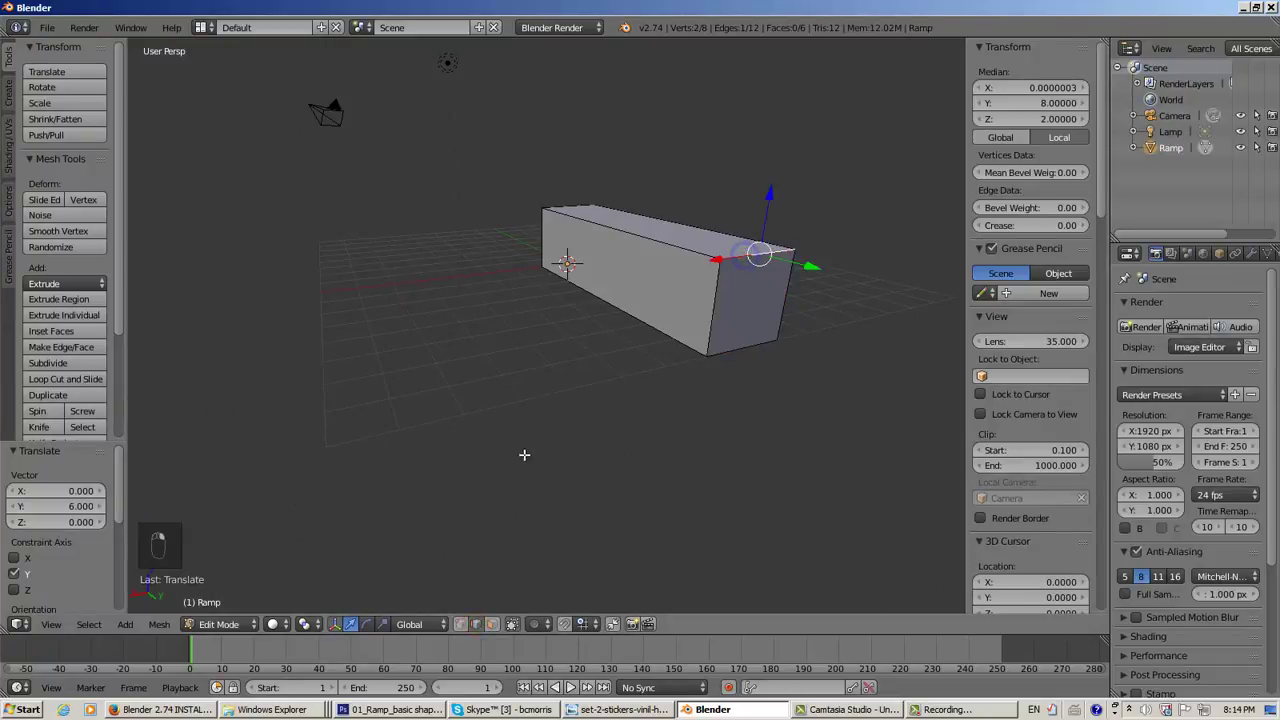
{"action": "middle_click_drag", "start_coordinate": [523, 451], "coordinate": [651, 449]}
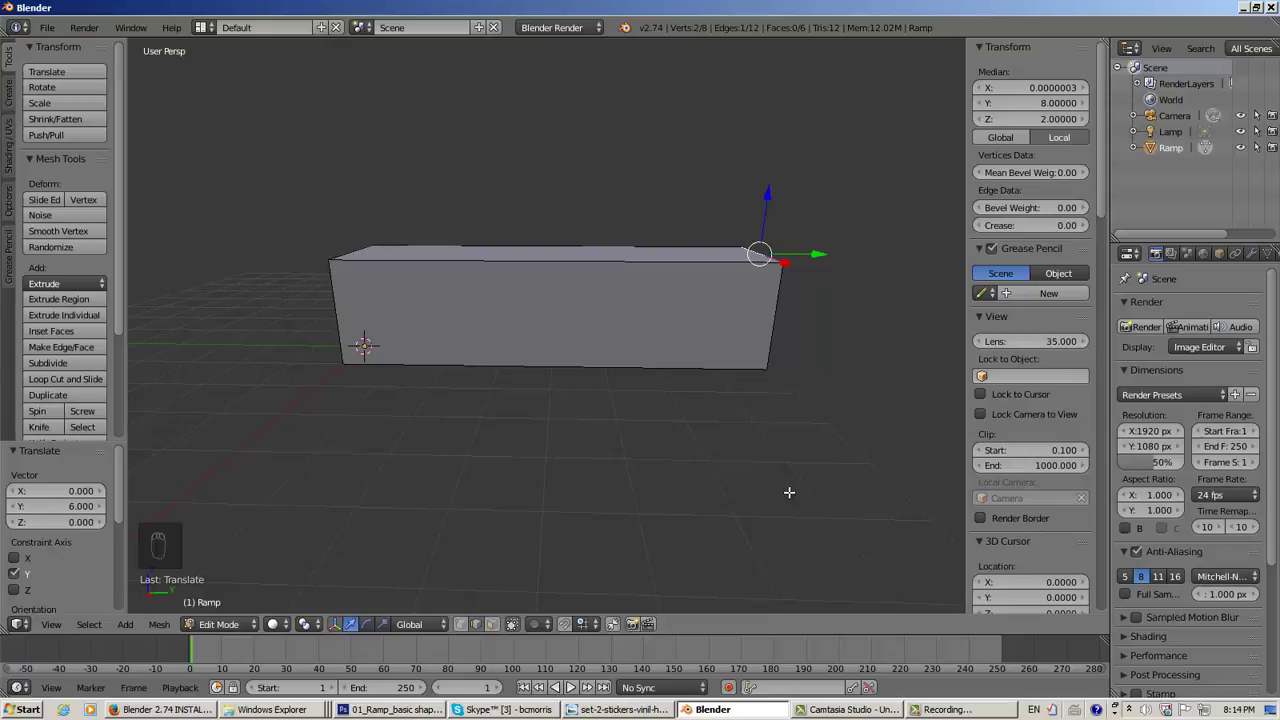
{"action": "key", "text": "KP_3"}
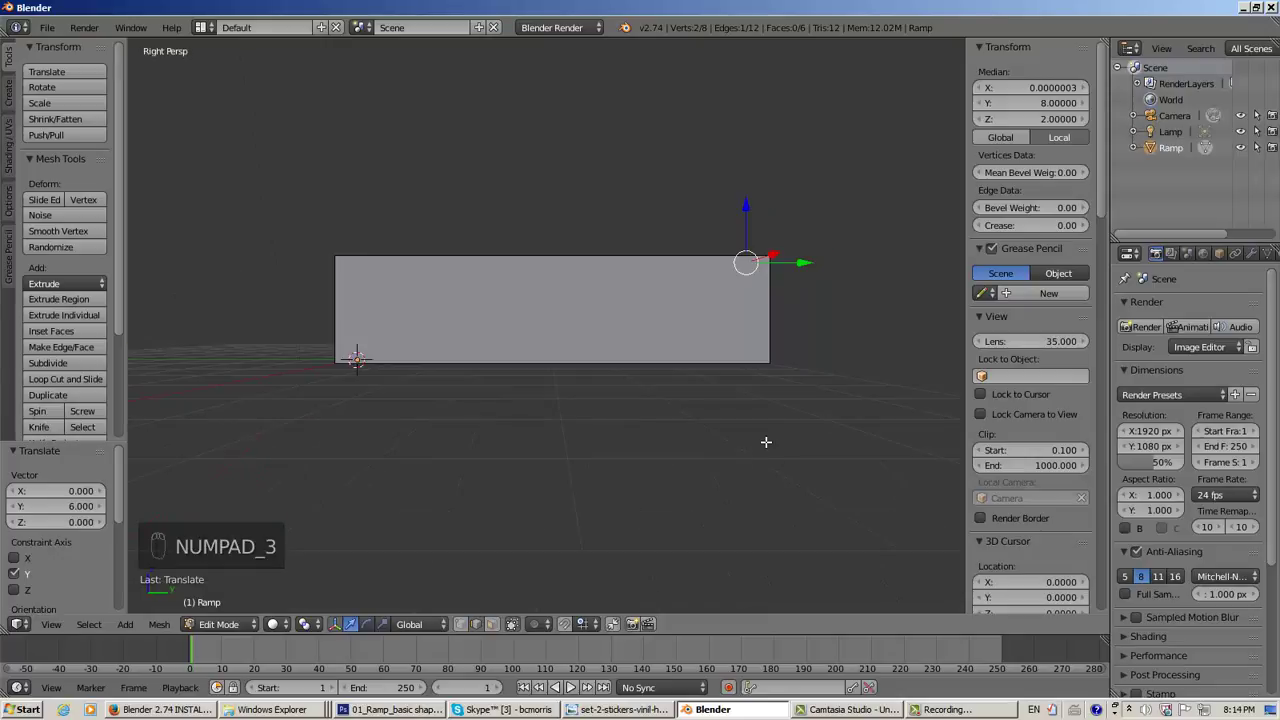
{"action": "key", "text": "KP_5"}
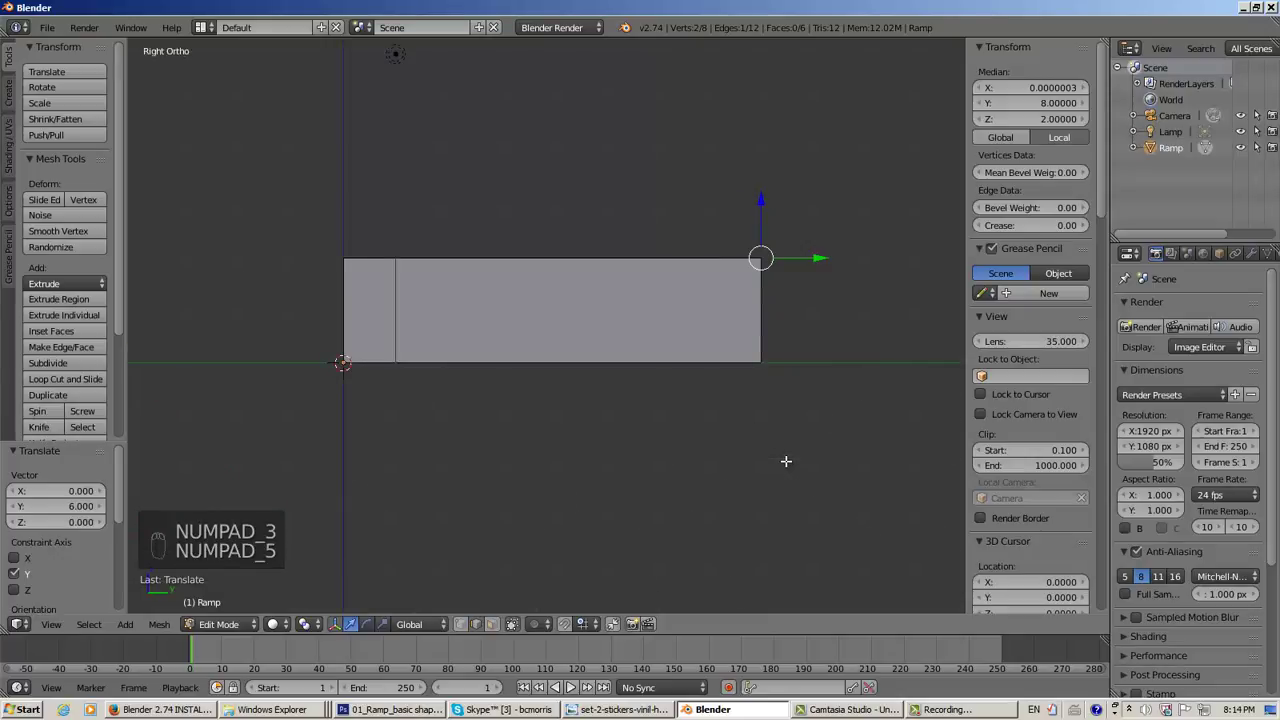
{"action": "middle_click_drag", "start_coordinate": [788, 423], "coordinate": [660, 519], "text": "shift"}
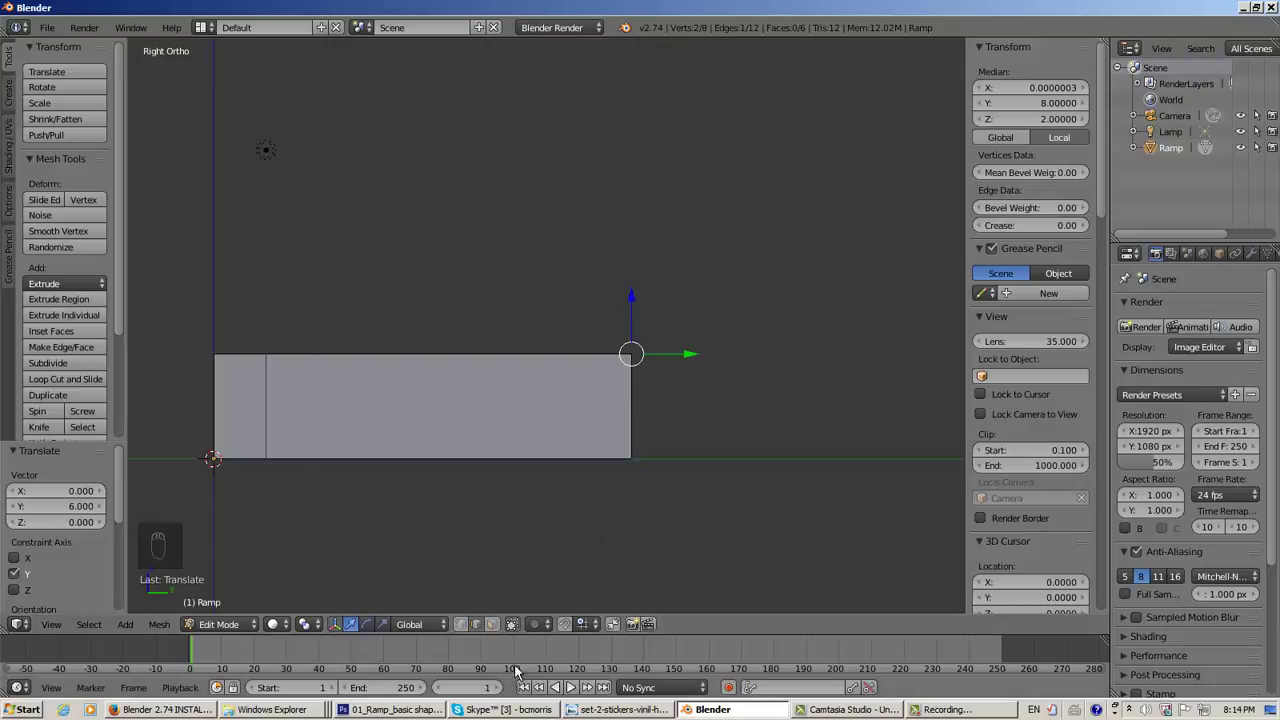
{"action": "left_click", "coordinate": [376, 710]}
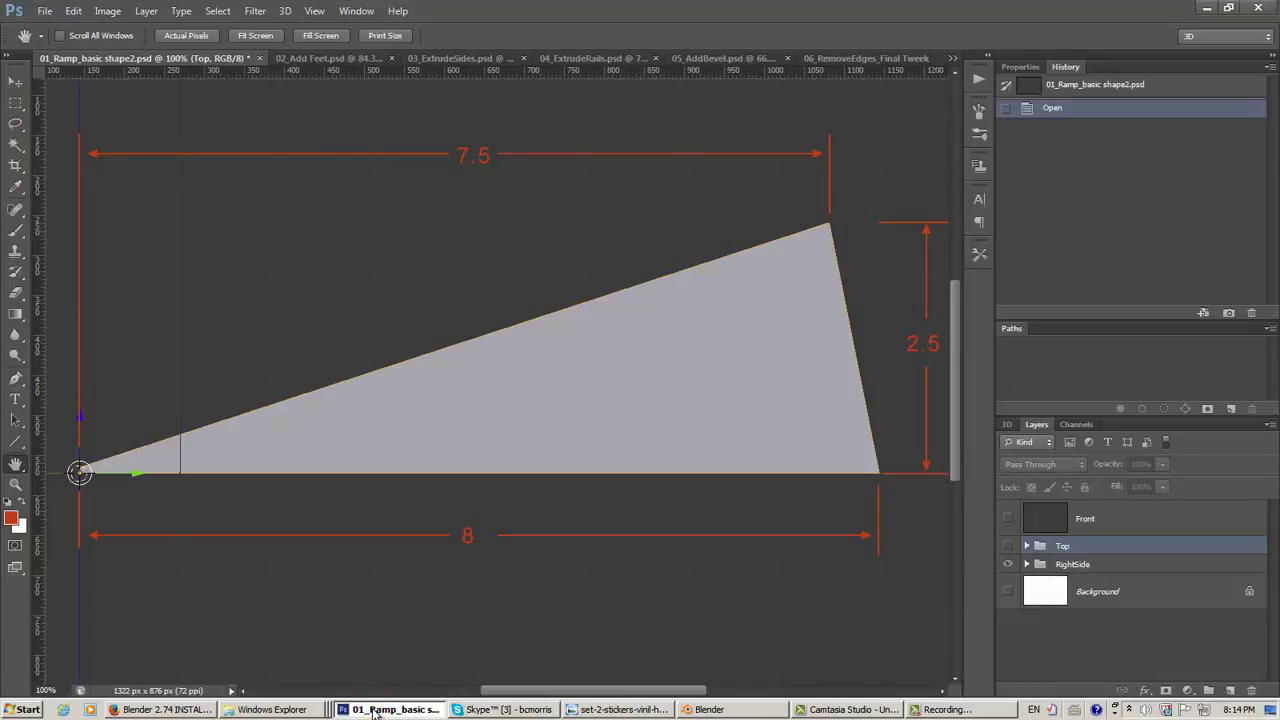
{"action": "left_click", "coordinate": [376, 710]}
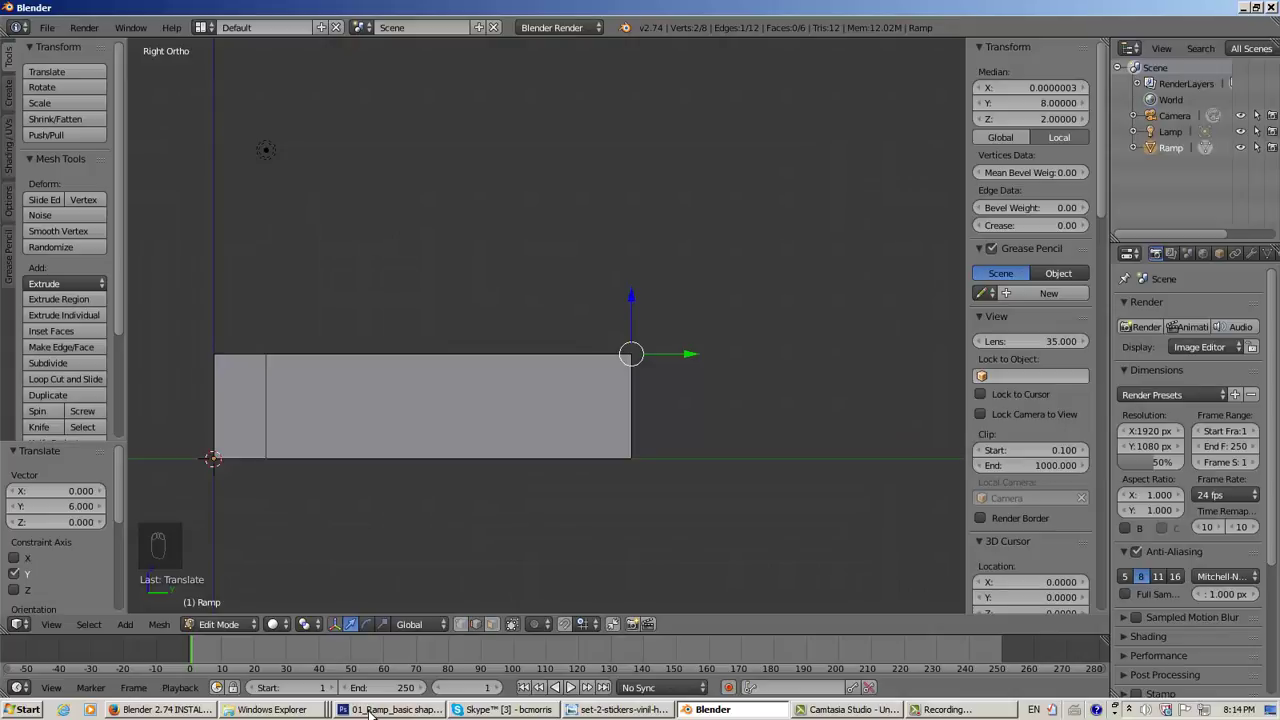
Move the selected top edge 0.5 units up along the Z axis in snapped increments, to a median Z of 2.5
{"action": "scroll", "coordinate": [586, 449], "scroll_direction": "up", "scroll_amount": 3}
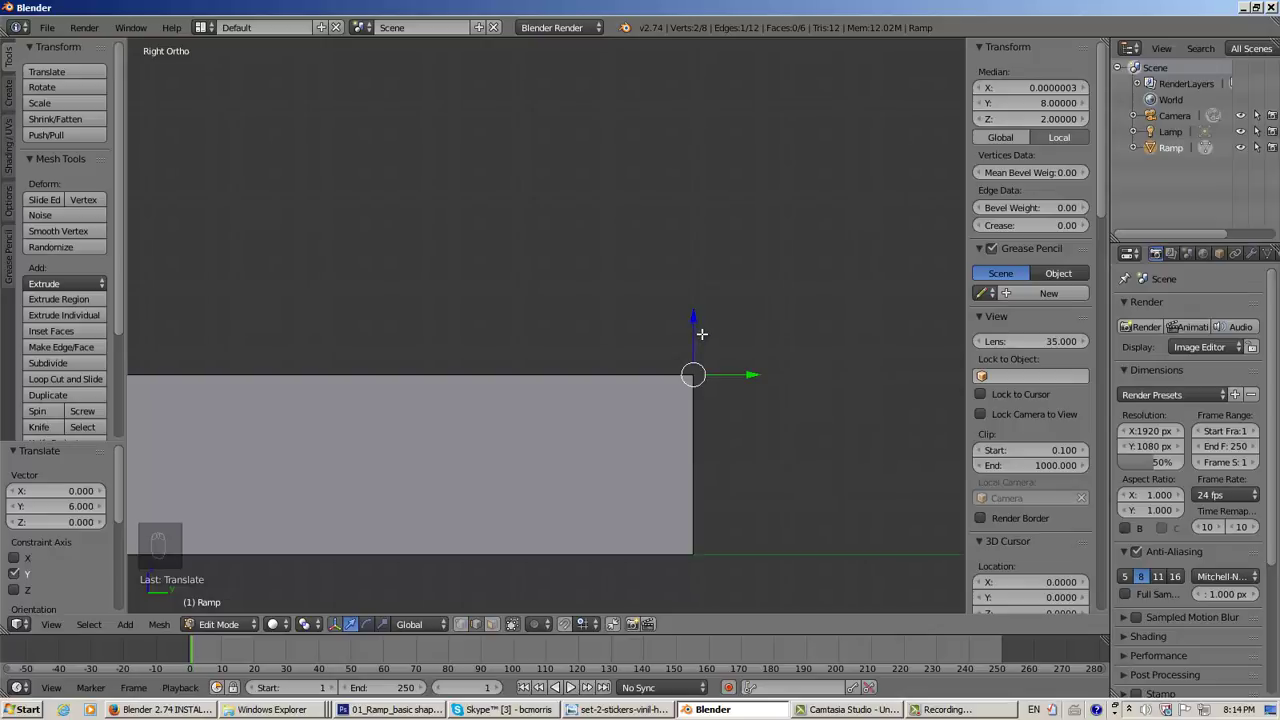
{"action": "key", "text": "g"}
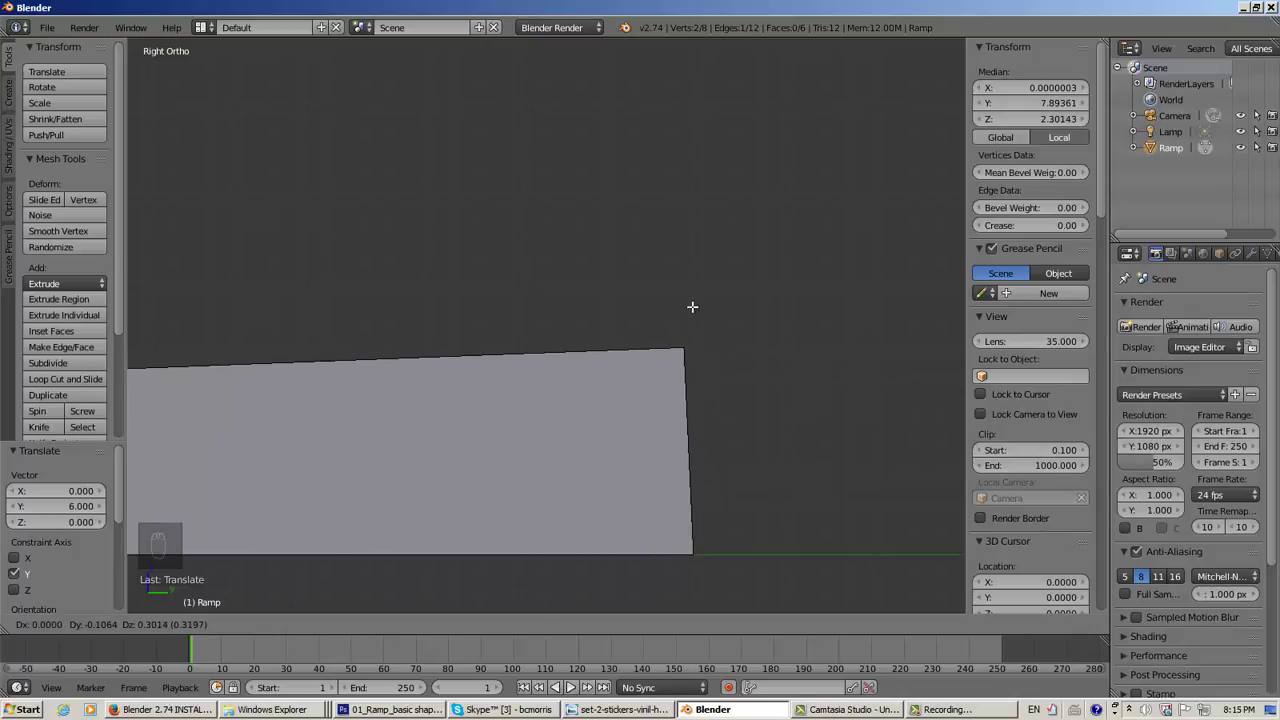
{"action": "key", "text": "y"}
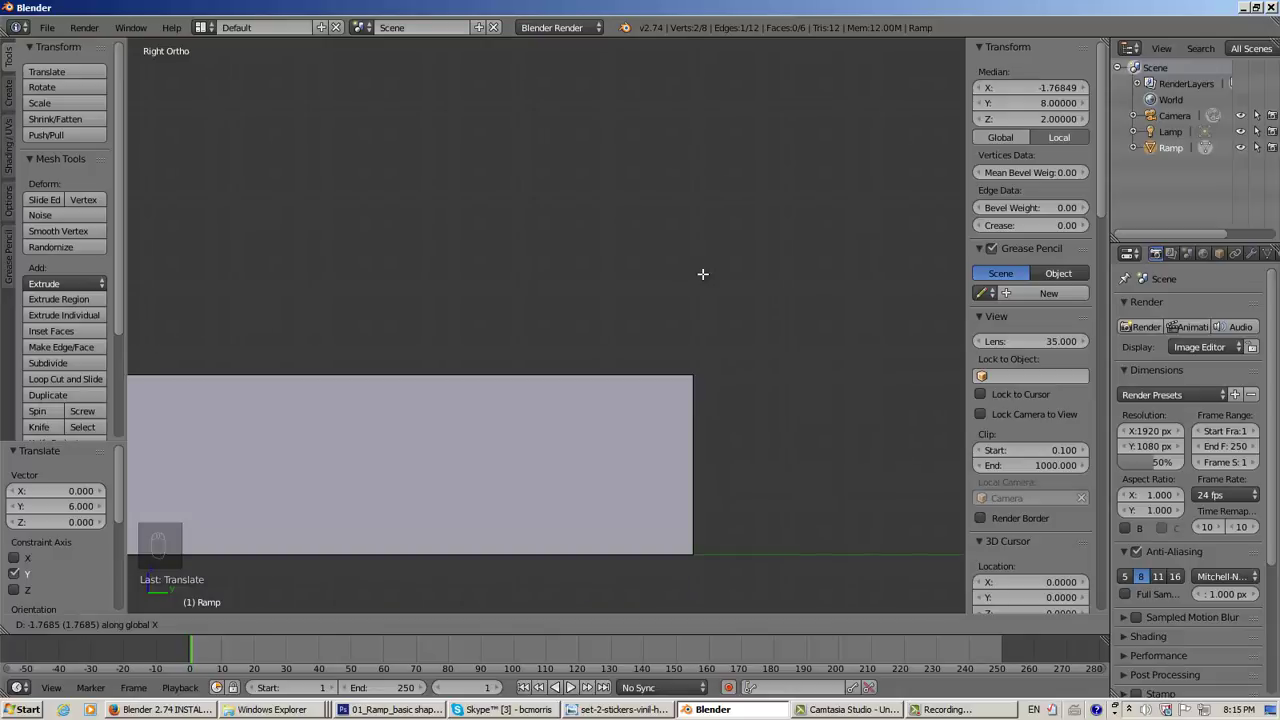
{"action": "key", "text": "z"}
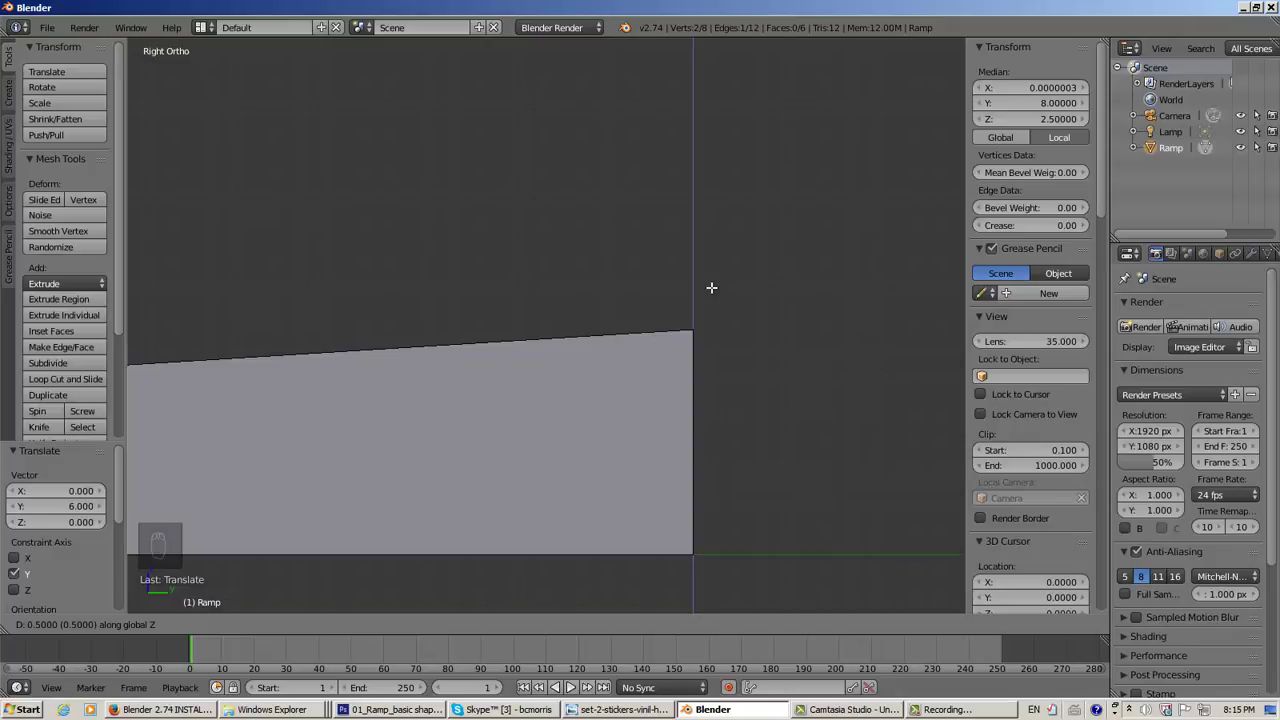
{"action": "left_click", "coordinate": [710, 287]}
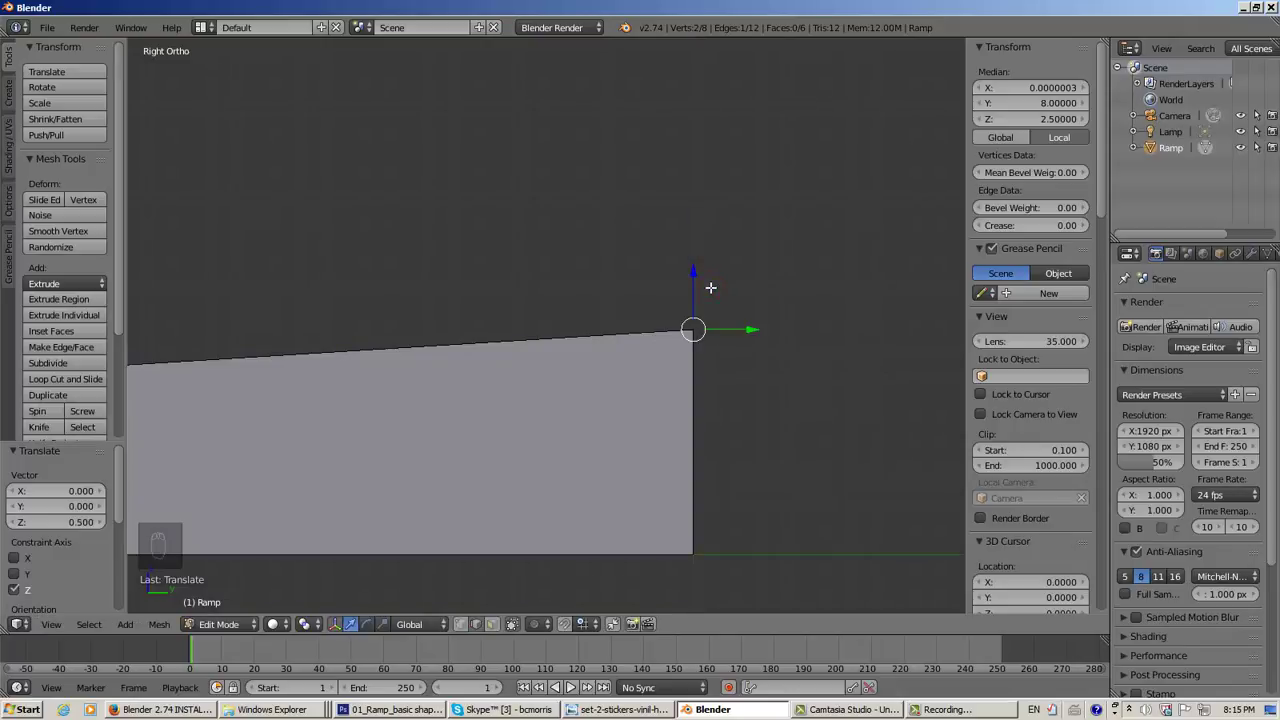
Examine the raised end of the ramp in perspective and compare it with the reference drawing in Photoshop
{"action": "middle_click_drag", "start_coordinate": [566, 383], "coordinate": [535, 415]}
{"action": "scroll", "coordinate": [651, 470], "scroll_direction": "down", "scroll_amount": 2}
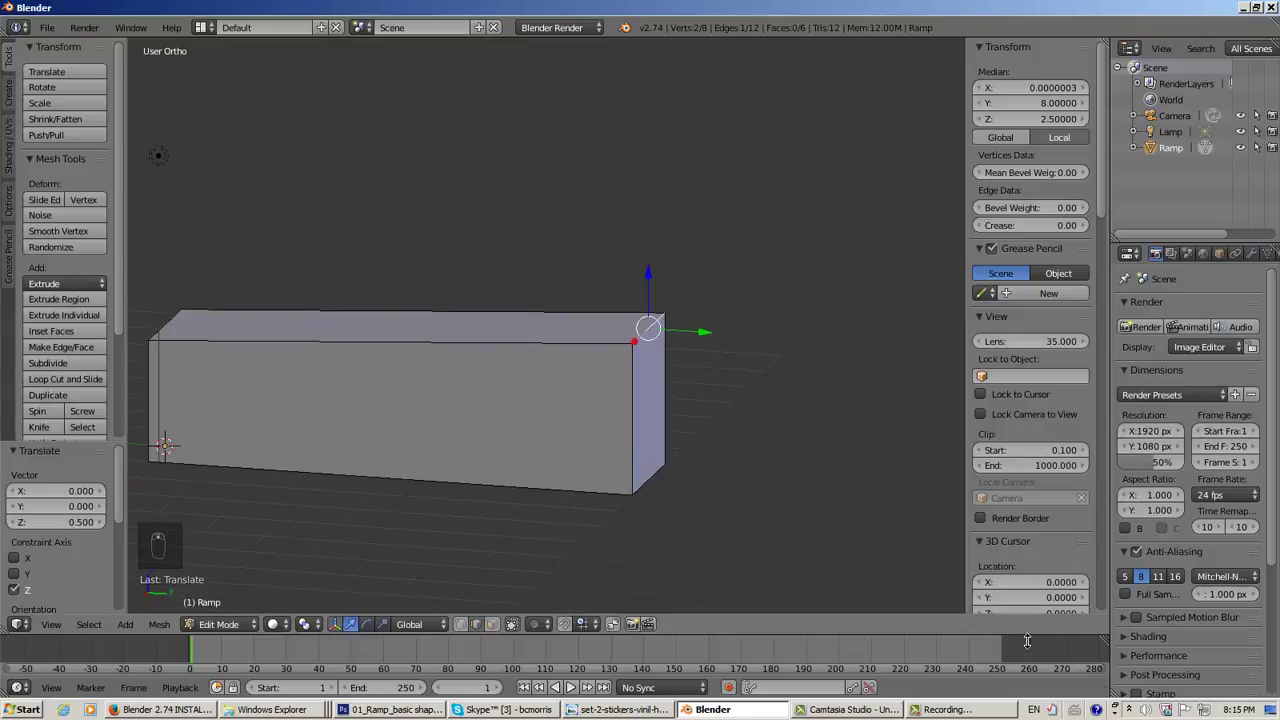
{"action": "key", "text": "KP_5"}
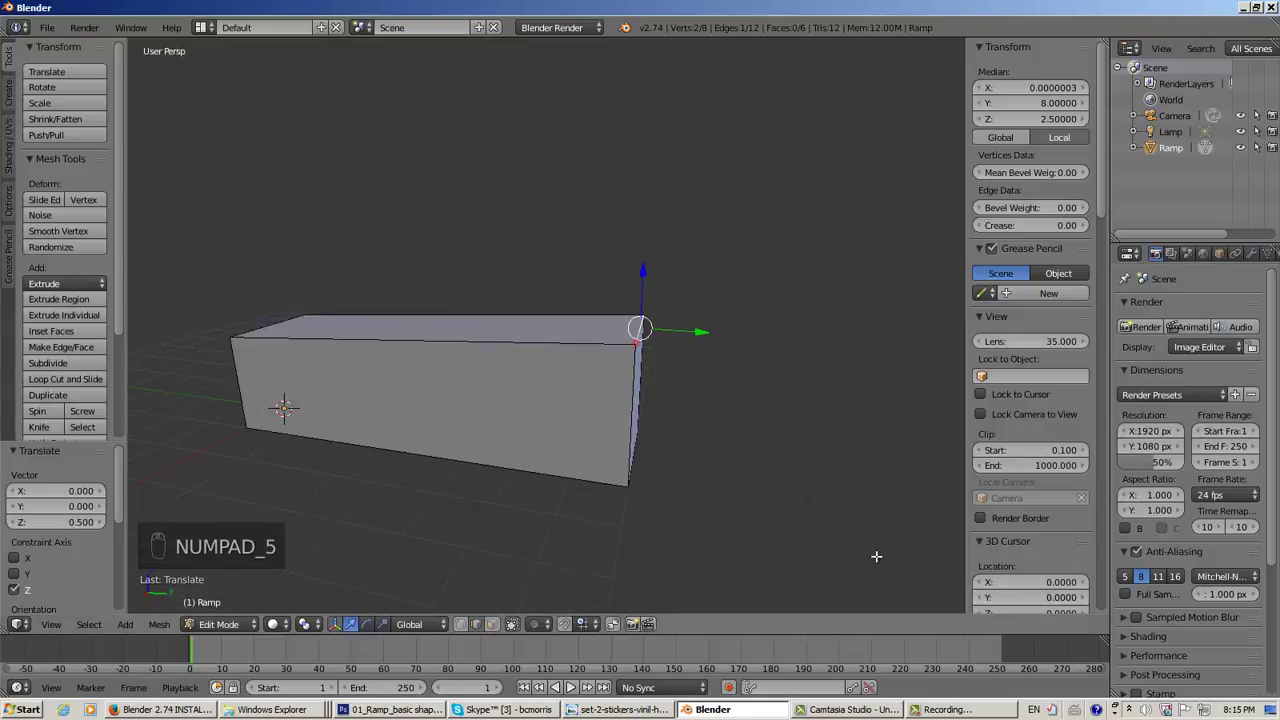
{"action": "middle_click_drag", "start_coordinate": [851, 517], "coordinate": [838, 470]}
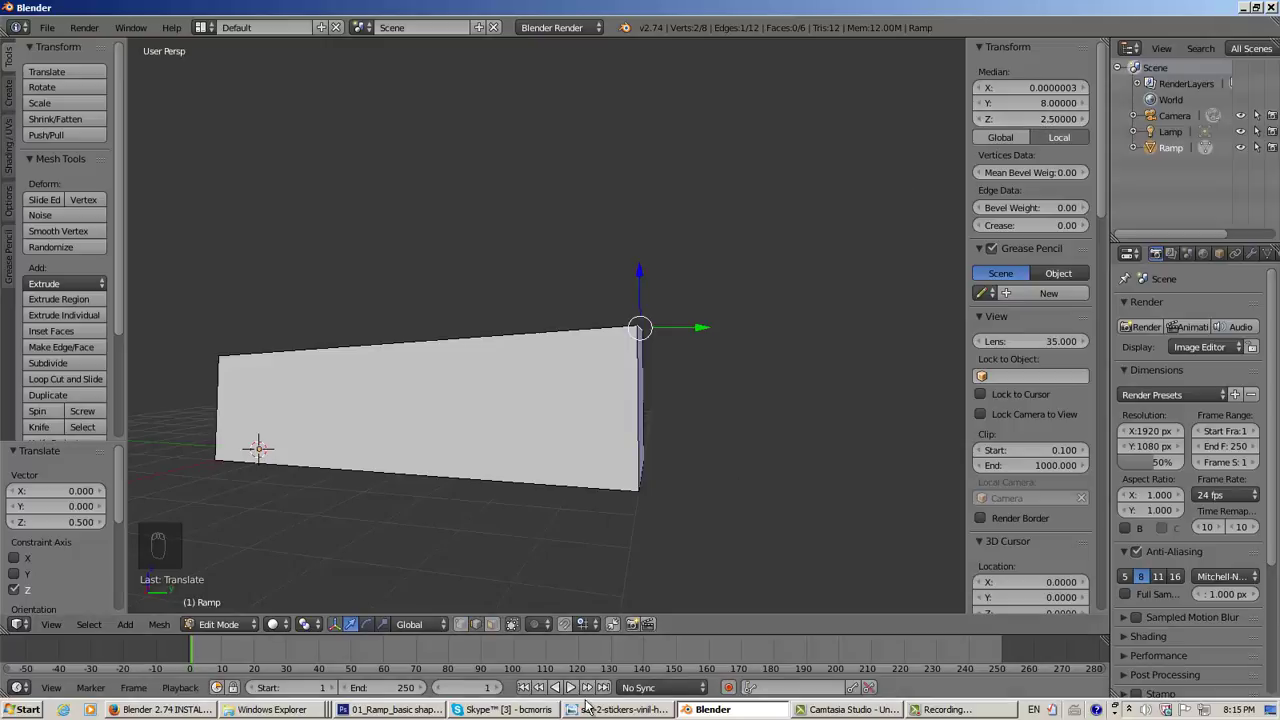
{"action": "left_click", "coordinate": [393, 710]}
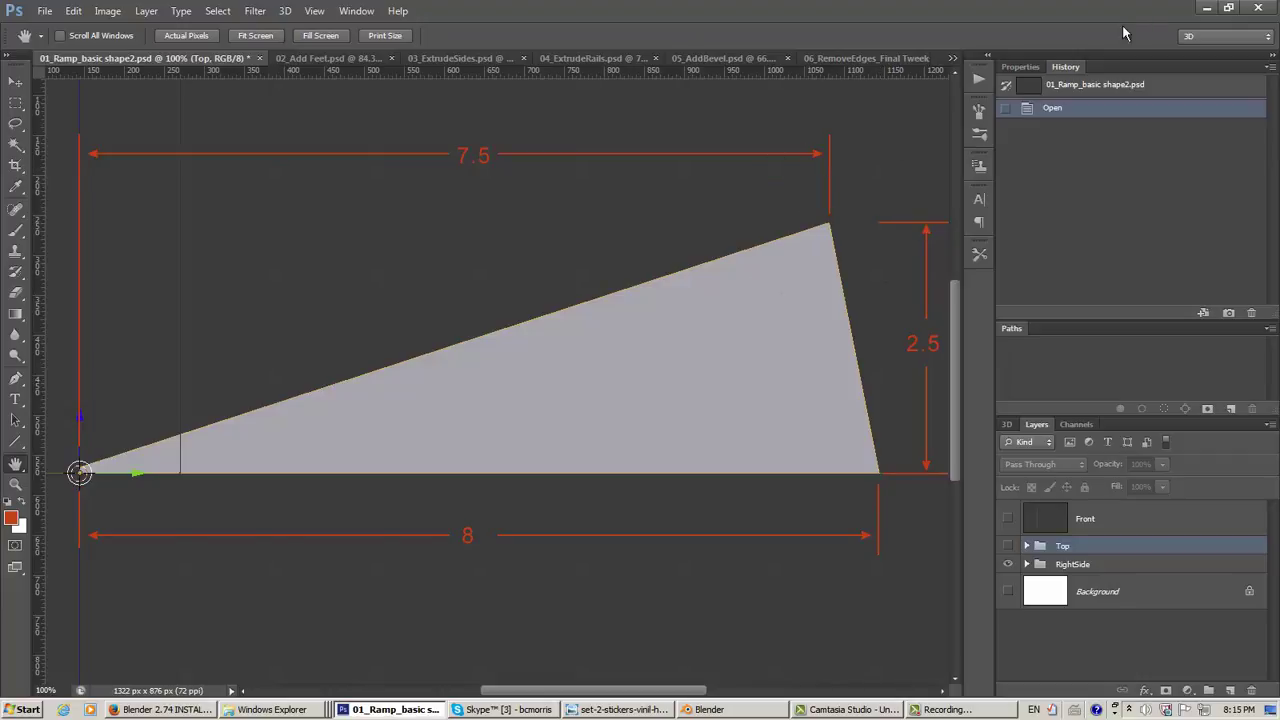
{"action": "left_click", "coordinate": [1207, 8]}
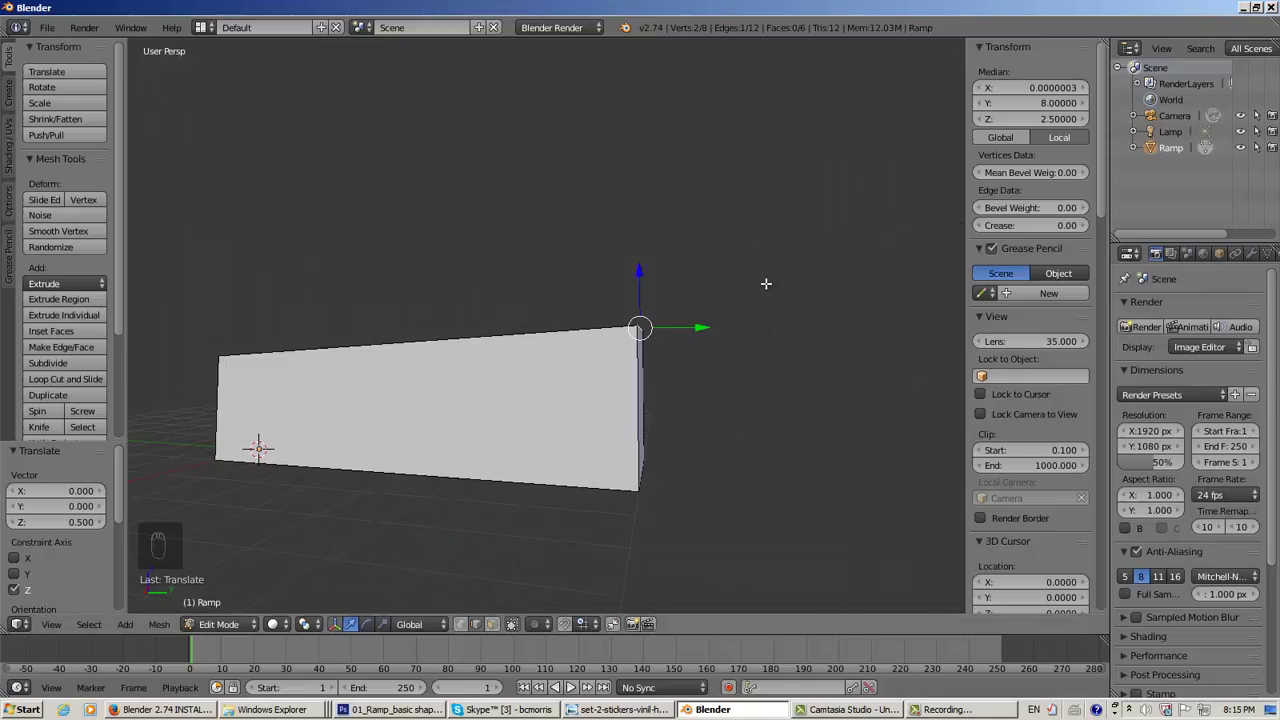
Return to the right orthographic view and examine the ramp's side profile around the selected top edge
{"action": "middle_click_drag", "start_coordinate": [766, 284], "coordinate": [786, 314]}
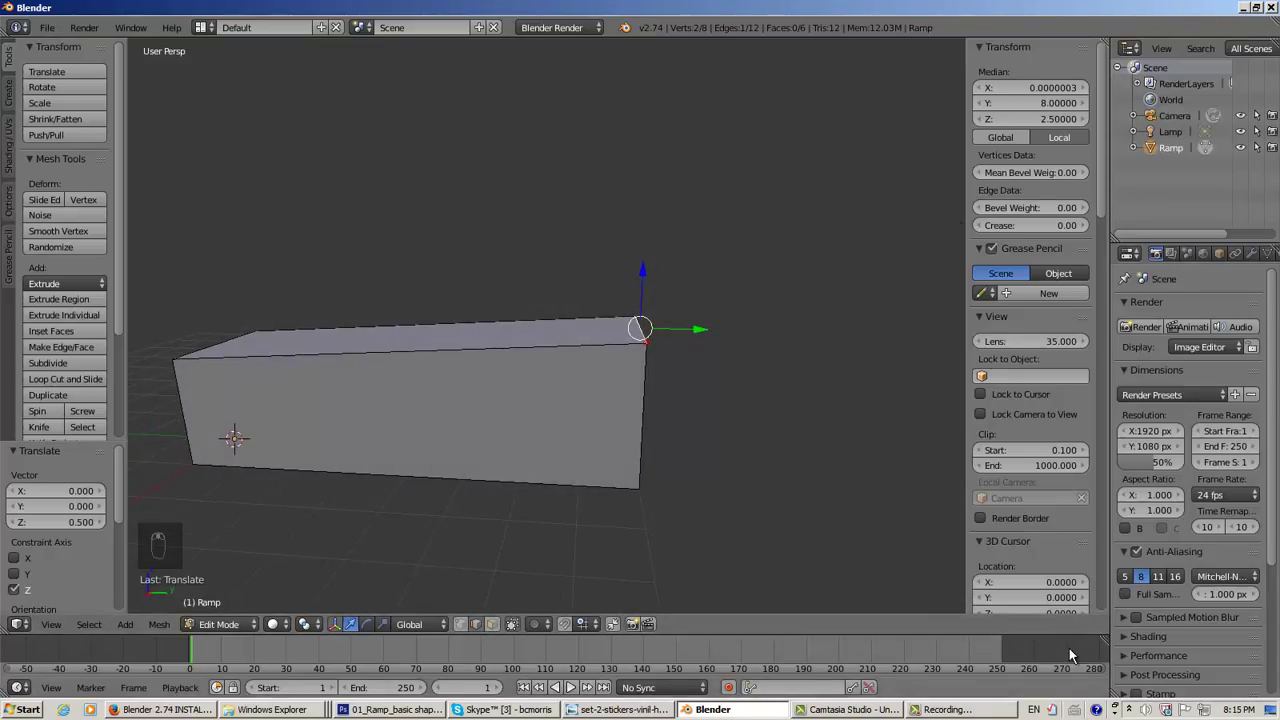
{"action": "key", "text": "KP_3"}
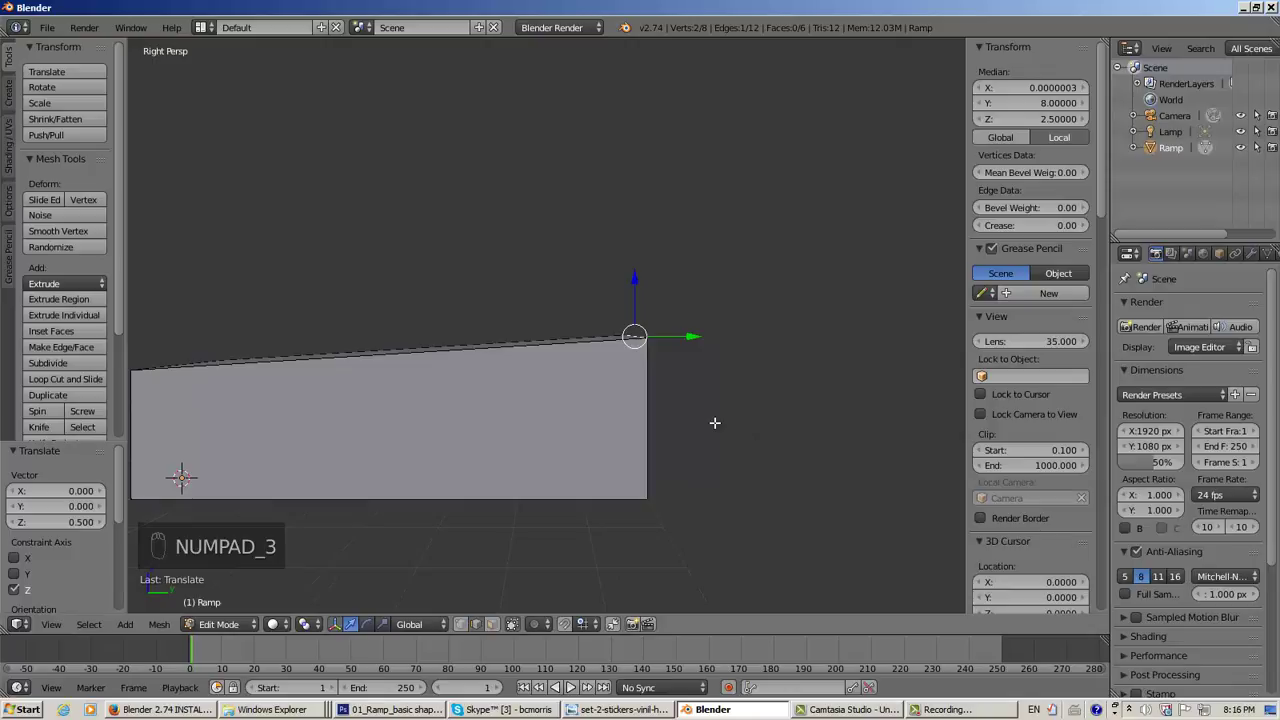
{"action": "key", "text": "KP_5"}
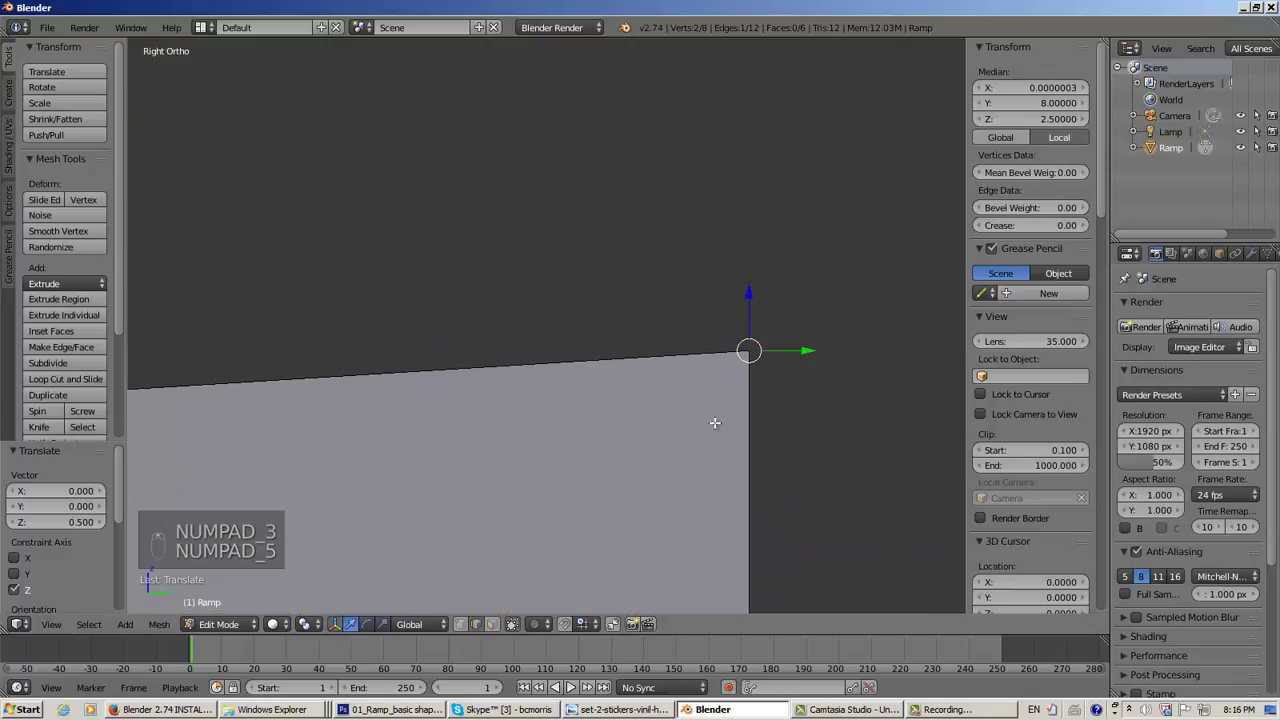
{"action": "middle_click_drag", "start_coordinate": [783, 404], "coordinate": [683, 310], "text": "shift"}
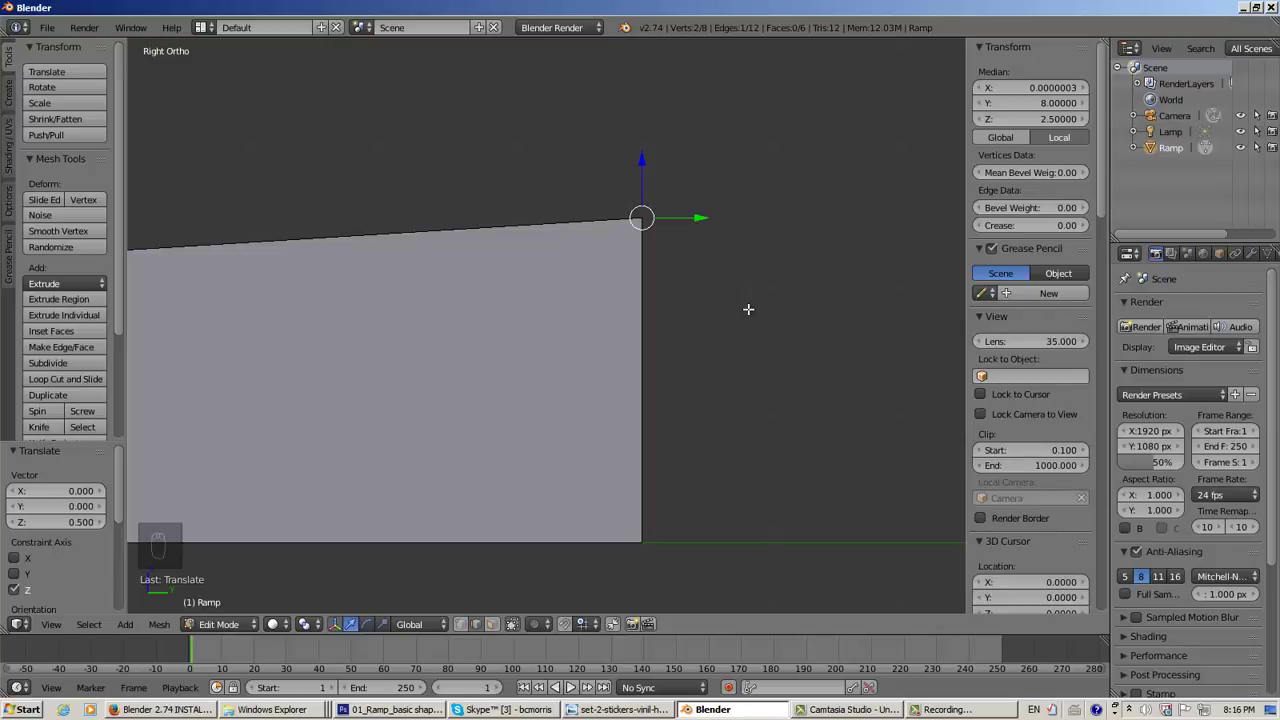
{"action": "middle_click_drag", "start_coordinate": [698, 321], "coordinate": [870, 345], "text": "shift"}
{"action": "scroll", "coordinate": [870, 345], "scroll_direction": "down", "scroll_amount": 3}
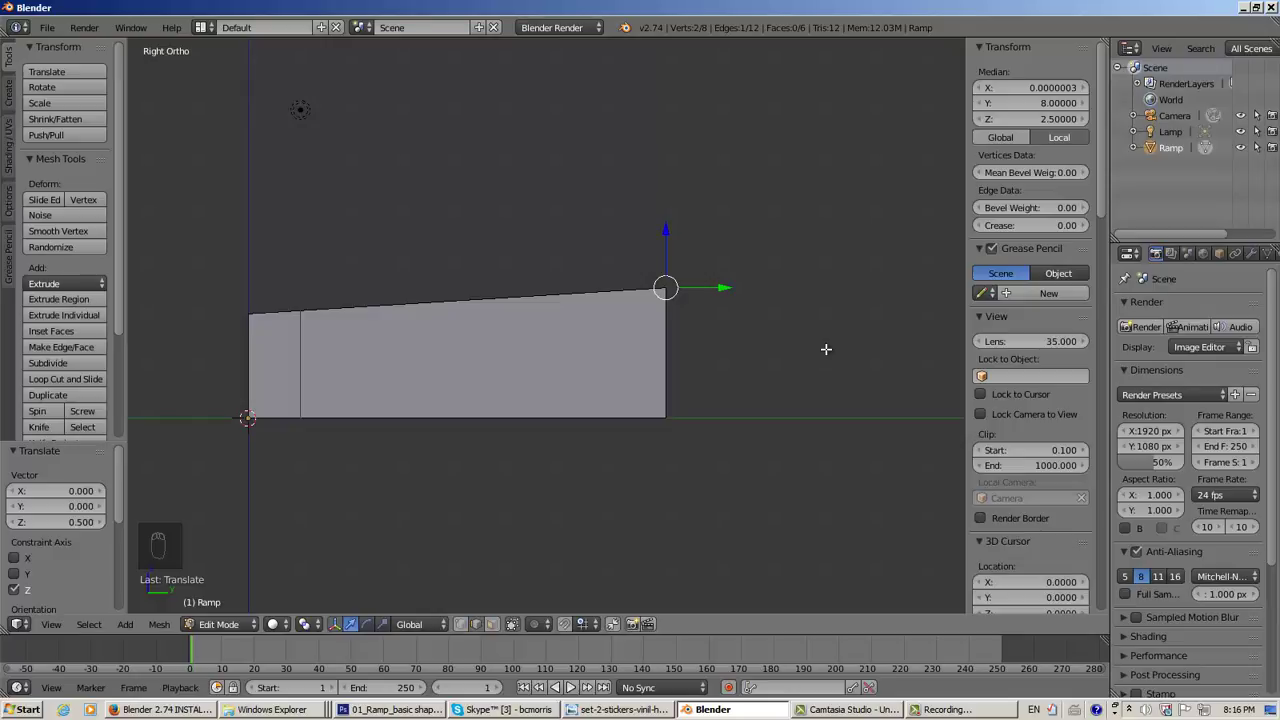
{"action": "key", "text": "KP_Decimal"}
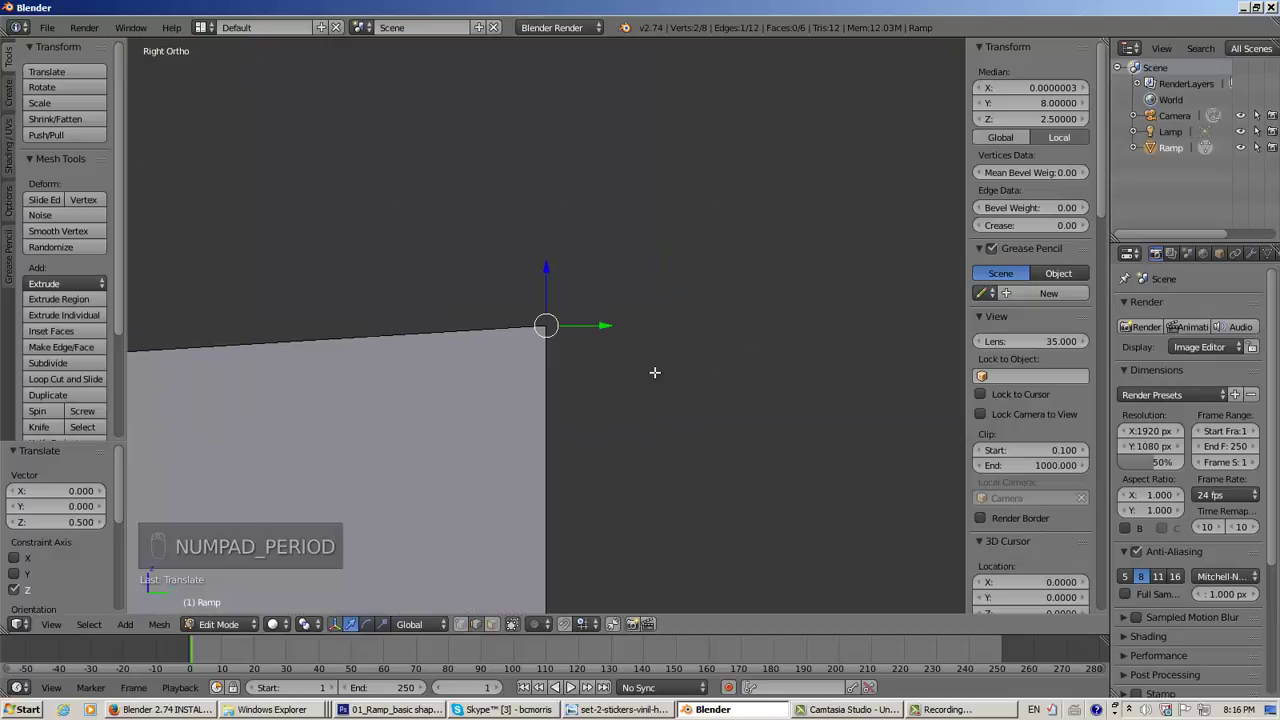
{"action": "middle_click_drag", "start_coordinate": [653, 401], "coordinate": [728, 165], "text": "shift"}
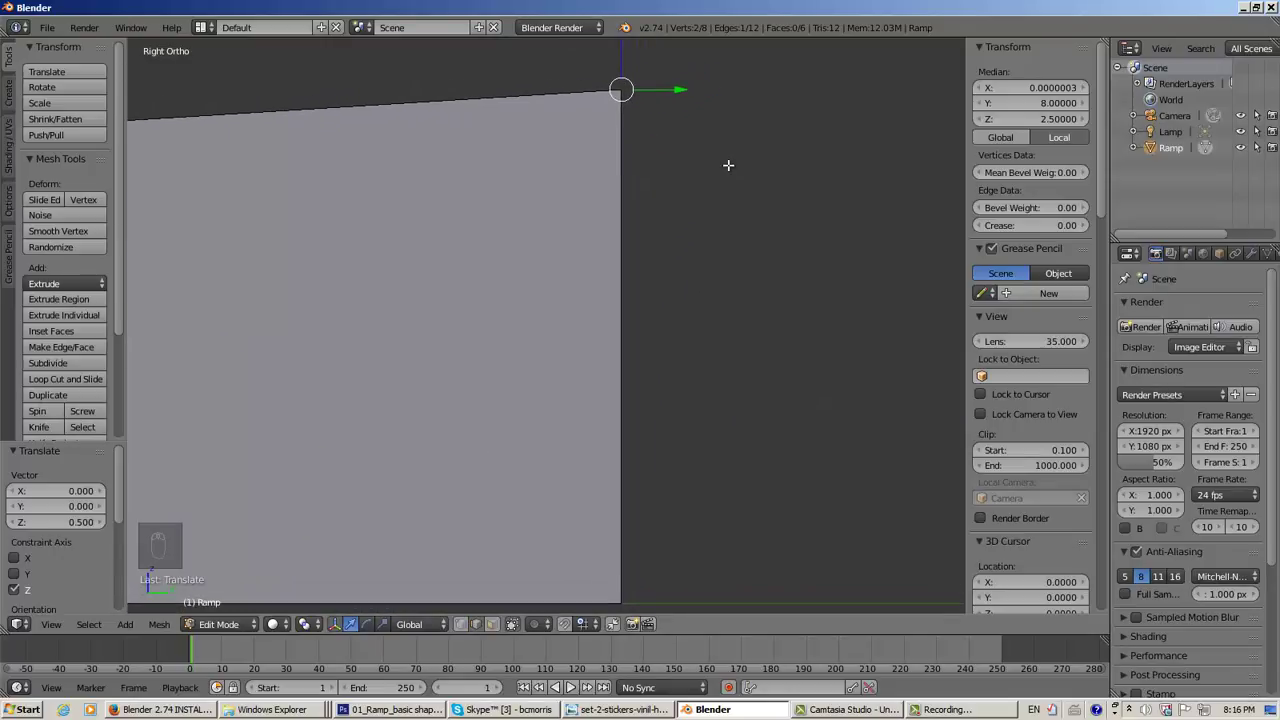
{"action": "scroll", "coordinate": [728, 165], "scroll_direction": "down", "scroll_amount": 1}
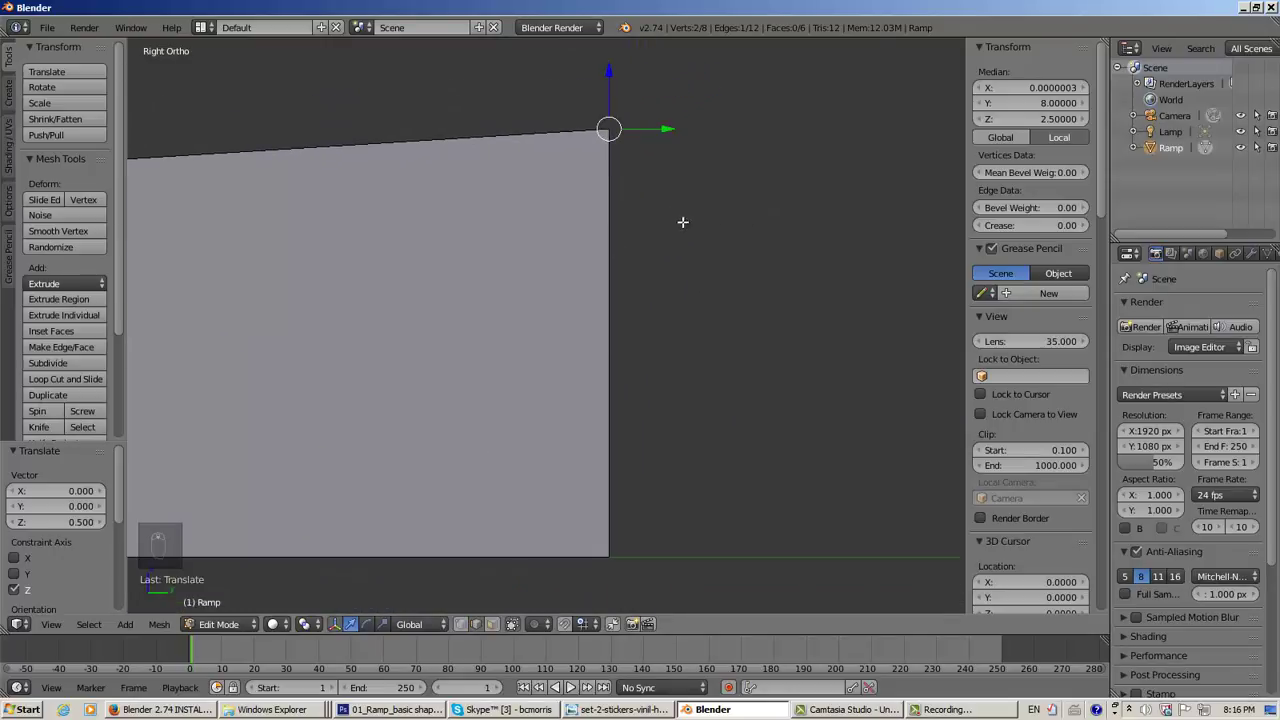
{"action": "middle_click_drag", "start_coordinate": [669, 184], "coordinate": [775, 274], "text": "shift"}
{"action": "scroll", "coordinate": [746, 271], "scroll_direction": "down", "scroll_amount": 2}
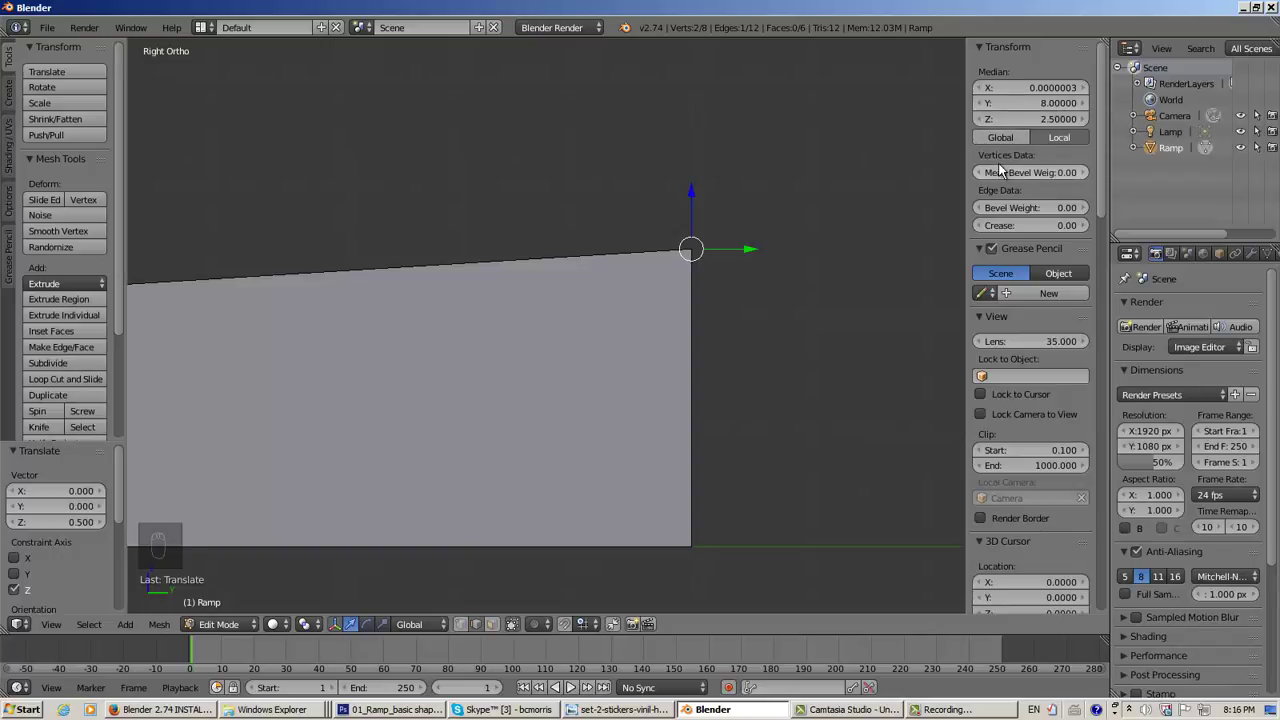
Set the median Y of the selected top edge to 7.5 so the end face slants as in the drawing
{"action": "left_click", "coordinate": [1042, 106]}
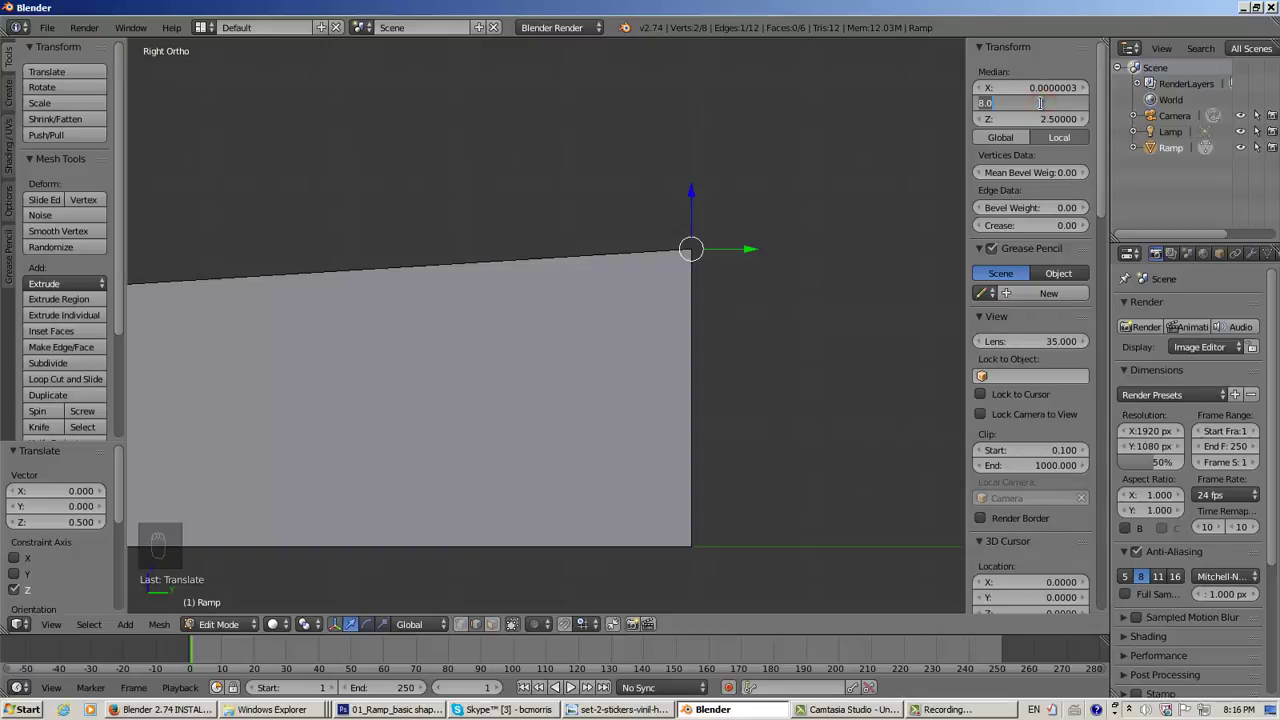
{"action": "type", "text": "7.5"}
{"action": "key", "text": "Return"}
{"action": "scroll", "coordinate": [743, 268], "scroll_direction": "down", "scroll_amount": 3}
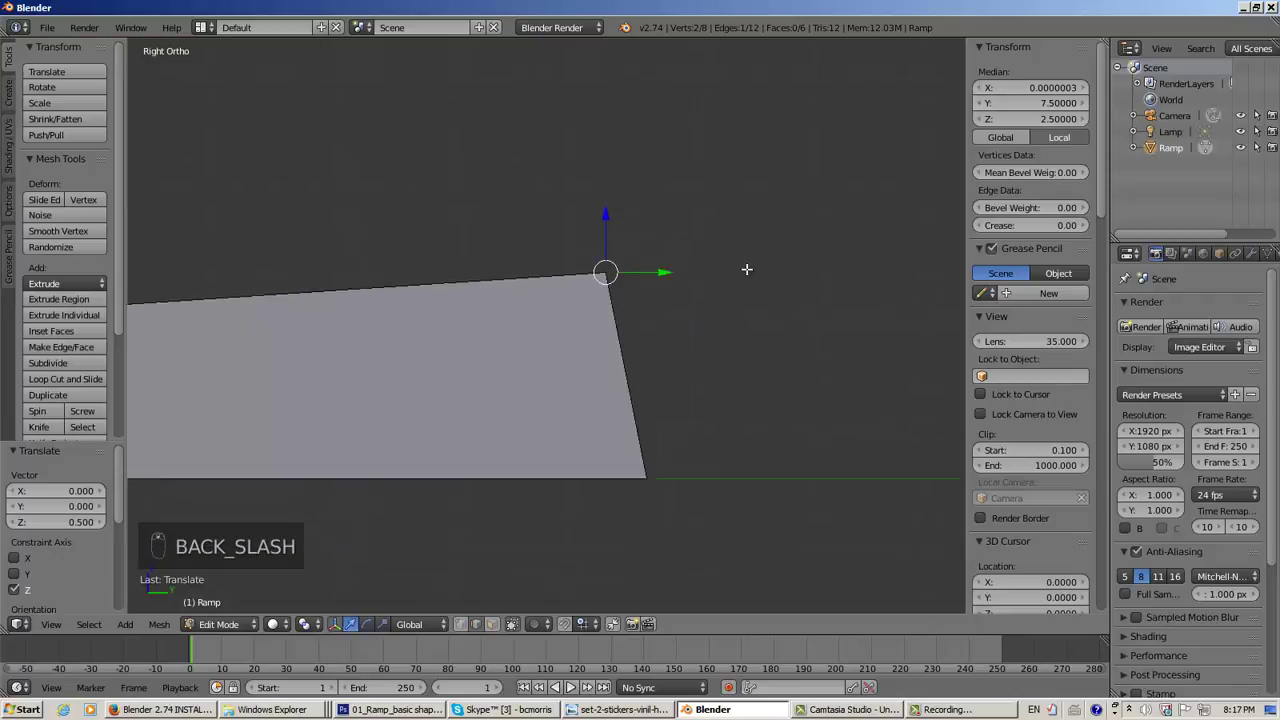
{"action": "scroll", "coordinate": [633, 320], "scroll_direction": "up", "scroll_amount": 3}
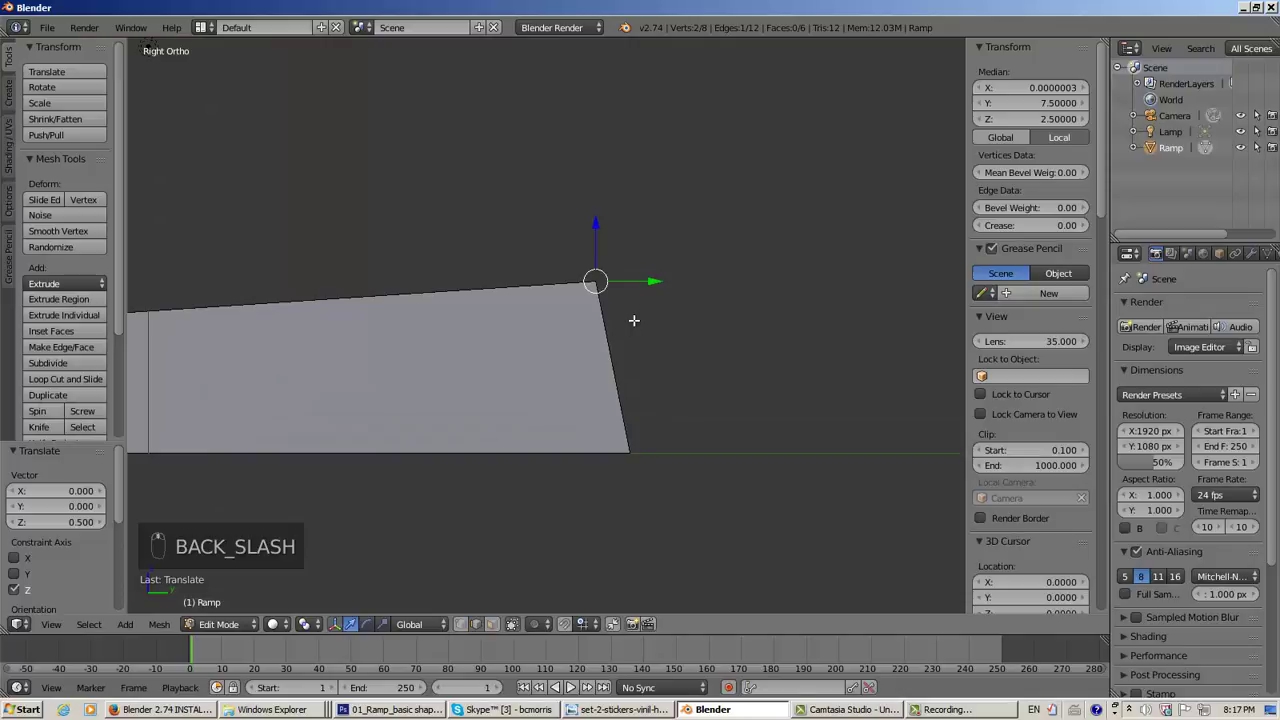
{"action": "scroll", "coordinate": [633, 320], "scroll_direction": "up", "scroll_amount": 2}
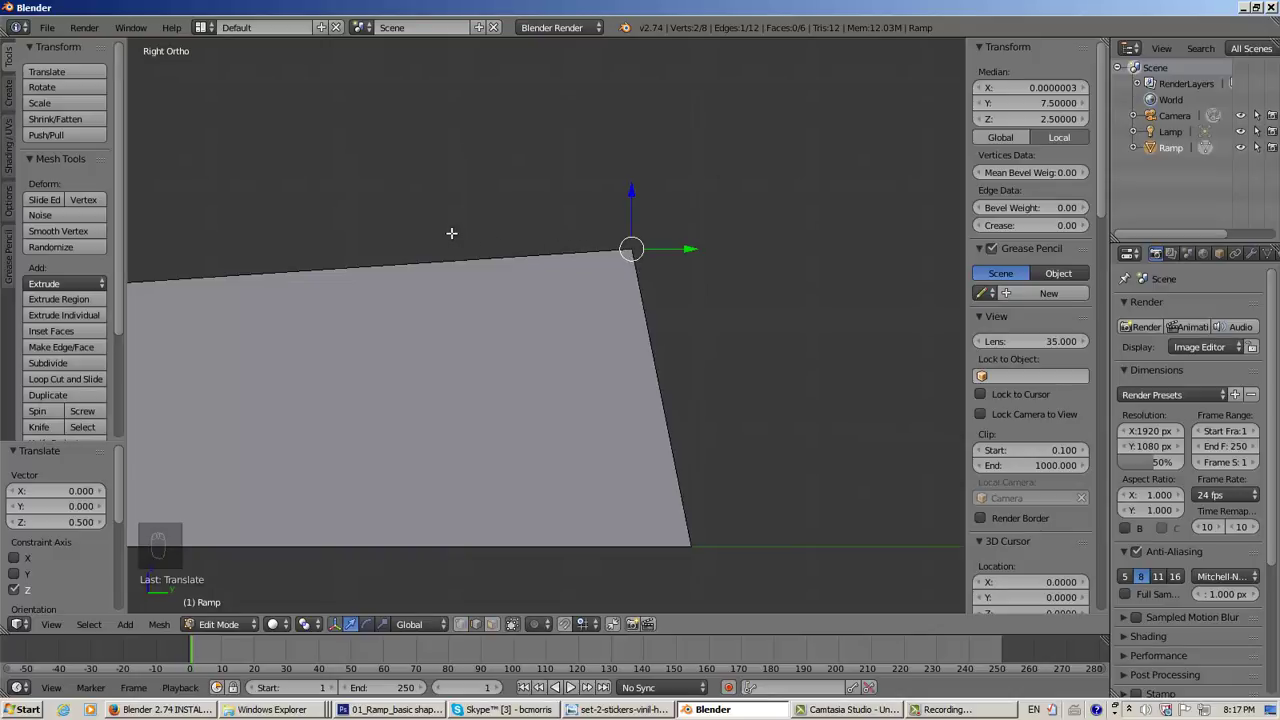
Examine the still full-height starting end of the ramp in perspective, front and right orthographic views
{"action": "middle_click_drag", "start_coordinate": [468, 232], "coordinate": [841, 198], "text": "shift"}
{"action": "middle_click_drag", "start_coordinate": [409, 241], "coordinate": [588, 257], "text": "shift"}
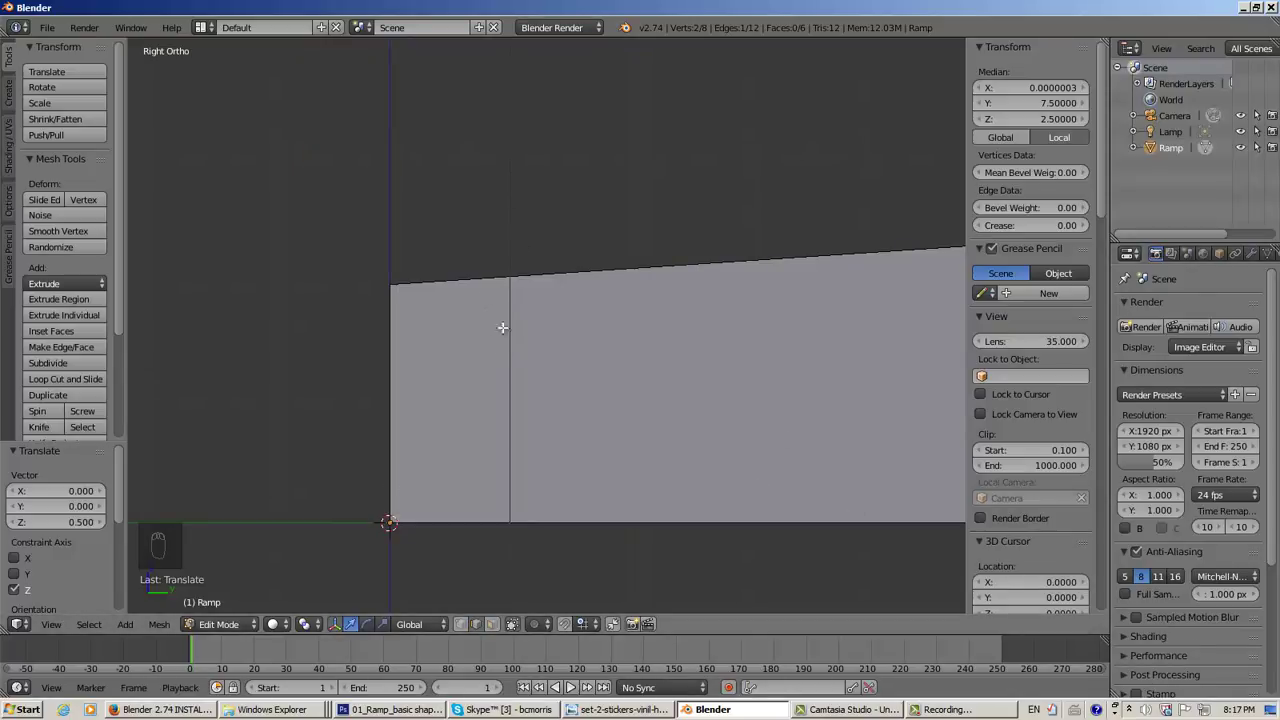
{"action": "middle_click_drag", "start_coordinate": [600, 432], "coordinate": [631, 471]}
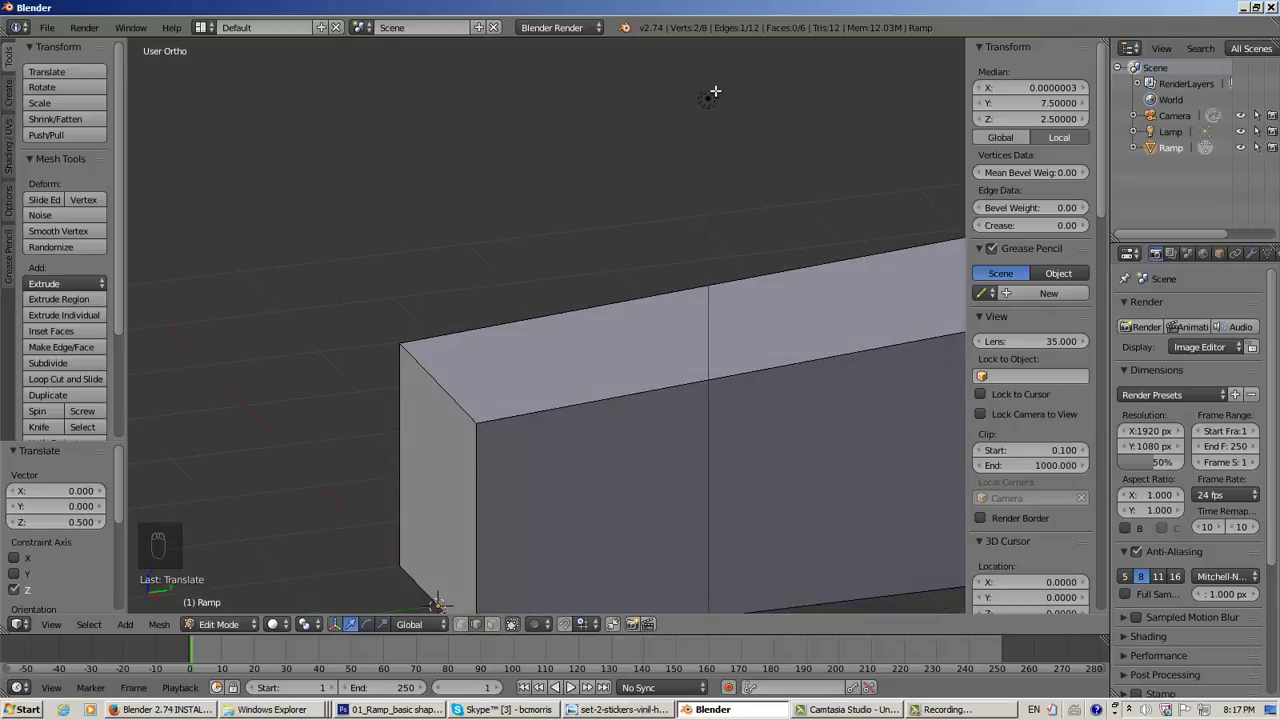
{"action": "middle_click_drag", "start_coordinate": [758, 363], "coordinate": [743, 354]}
{"action": "key", "text": "KP_5"}
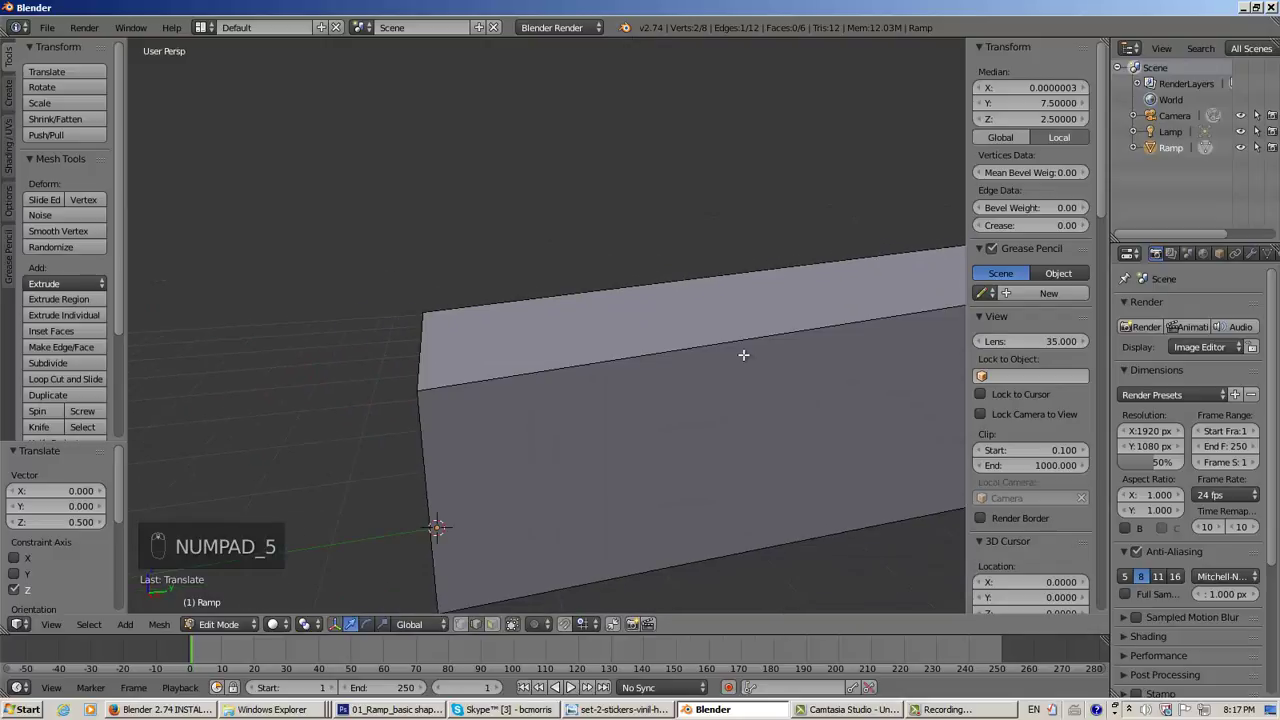
{"action": "key", "text": "KP_5"}
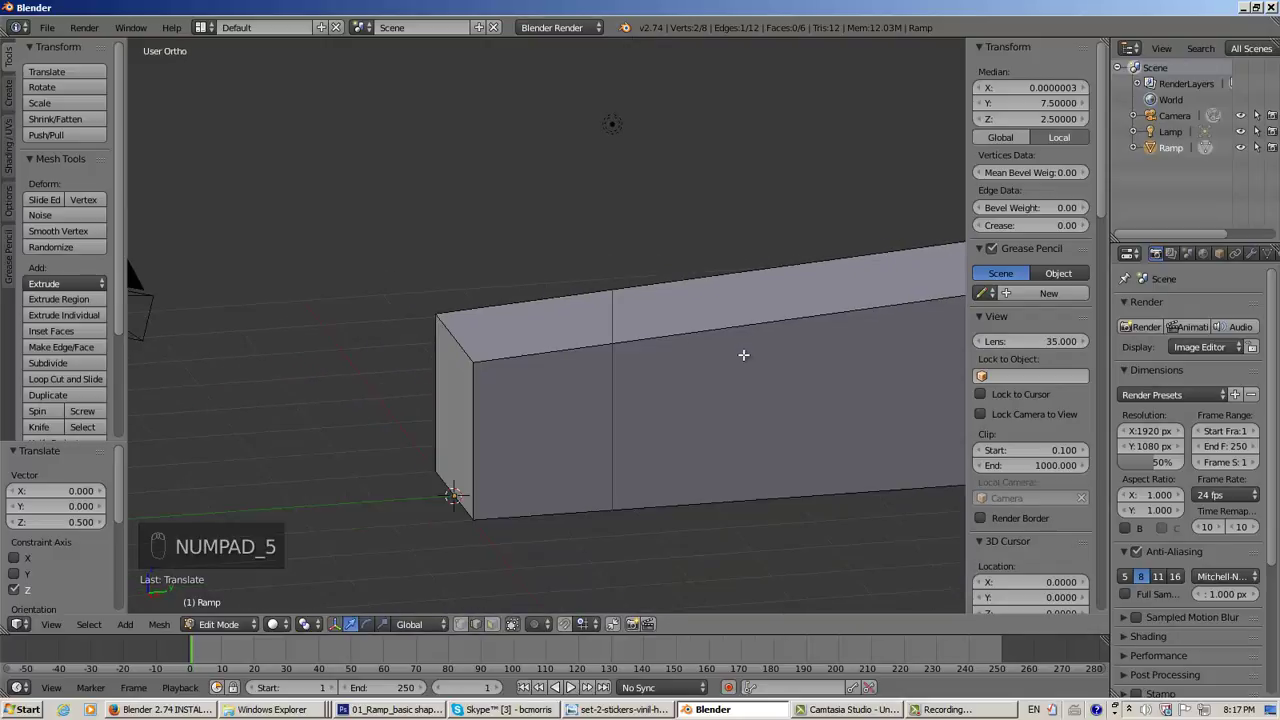
{"action": "key", "text": "KP_1"}
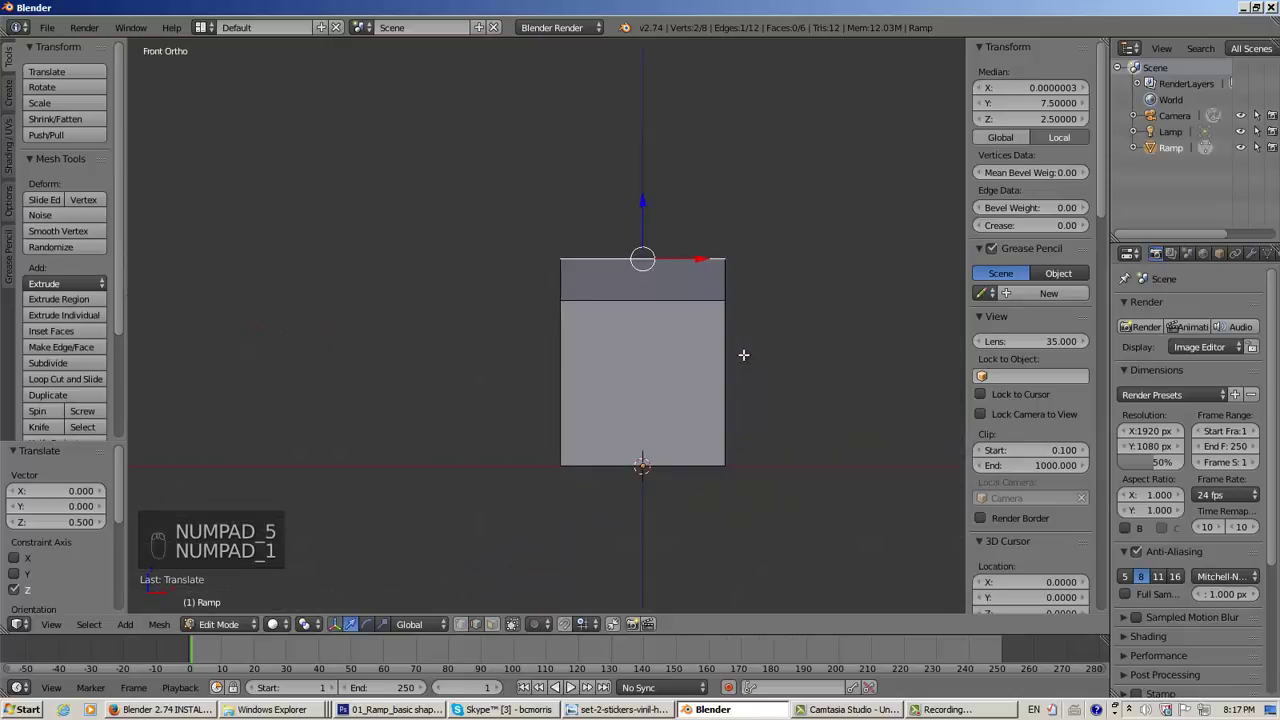
{"action": "key", "text": "KP_3"}
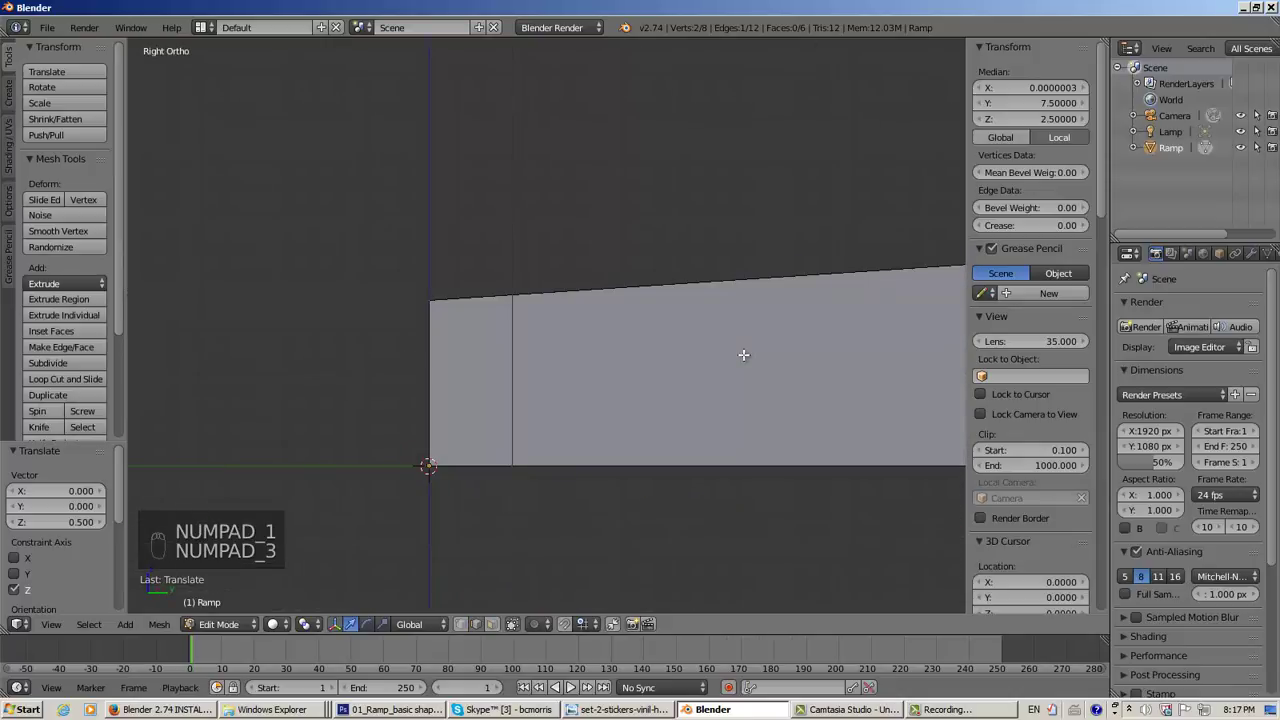
{"action": "scroll", "coordinate": [743, 354], "scroll_direction": "up", "scroll_amount": 1}
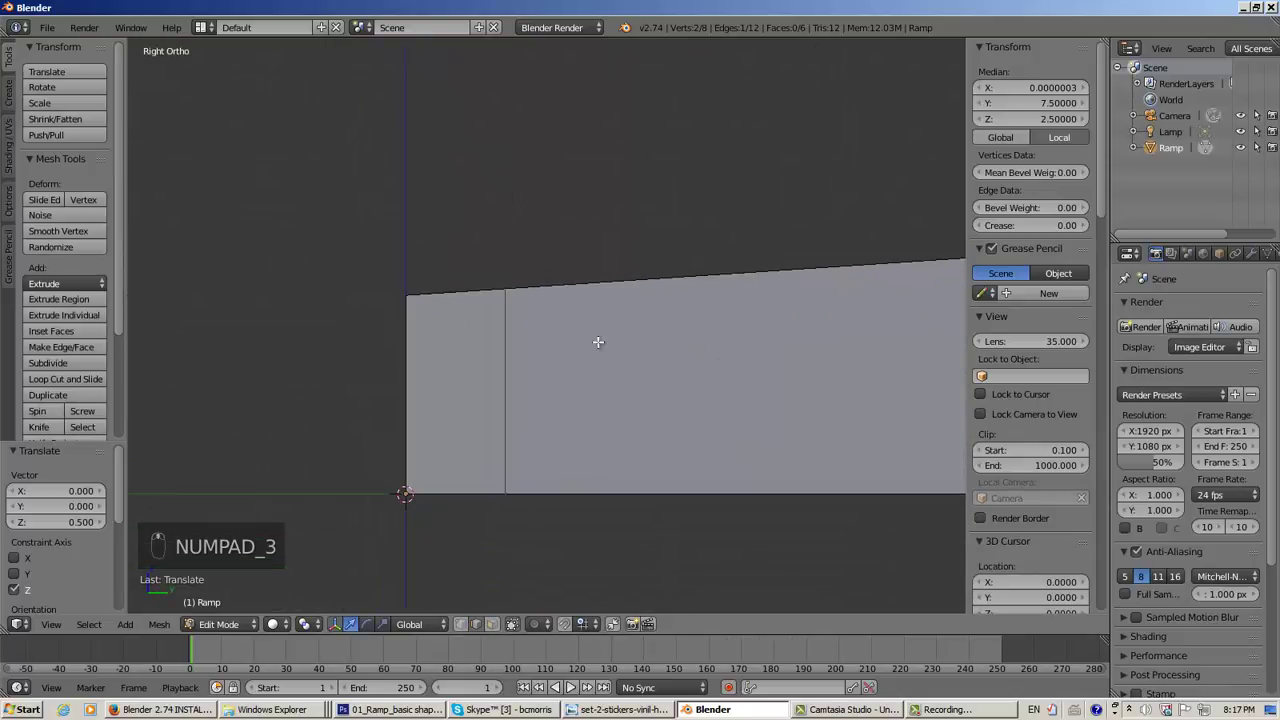
Select the top edge at the ramp's starting end, above the origin, and inspect it from an angle
{"action": "middle_click_drag", "start_coordinate": [565, 346], "coordinate": [593, 374]}
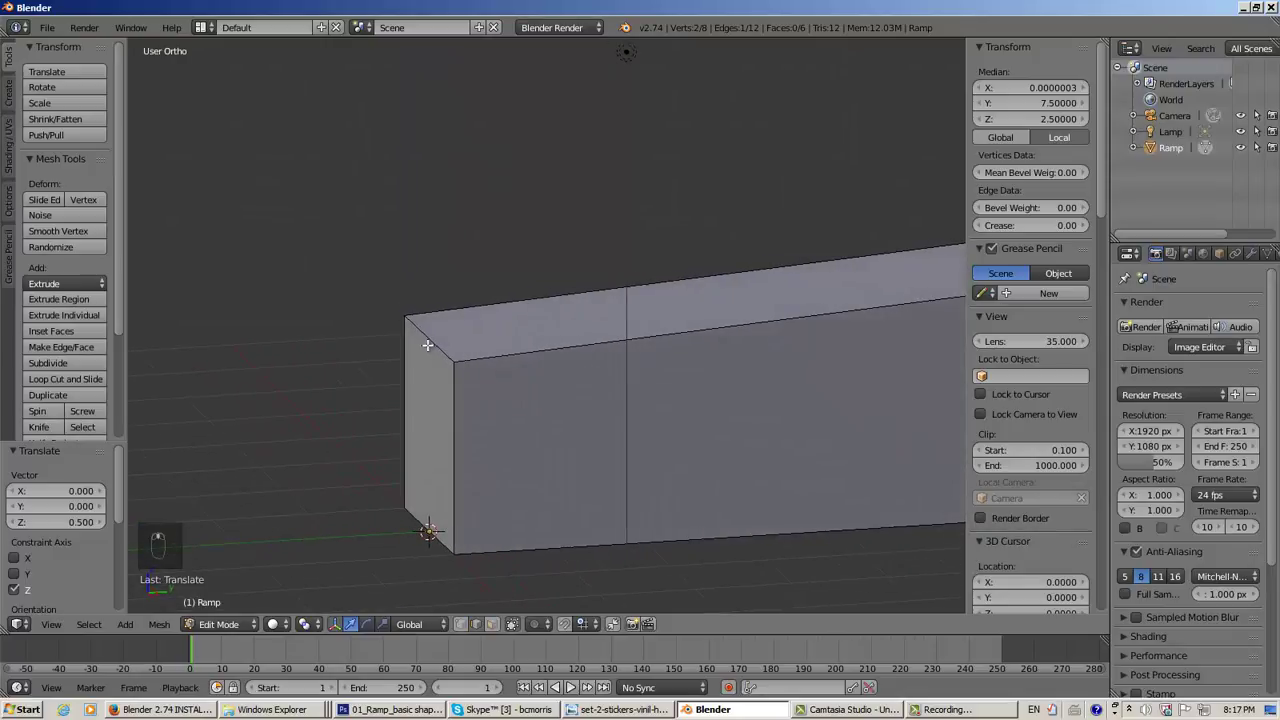
{"action": "right_click", "coordinate": [428, 340]}
{"action": "scroll", "coordinate": [572, 378], "scroll_direction": "down", "scroll_amount": 3}
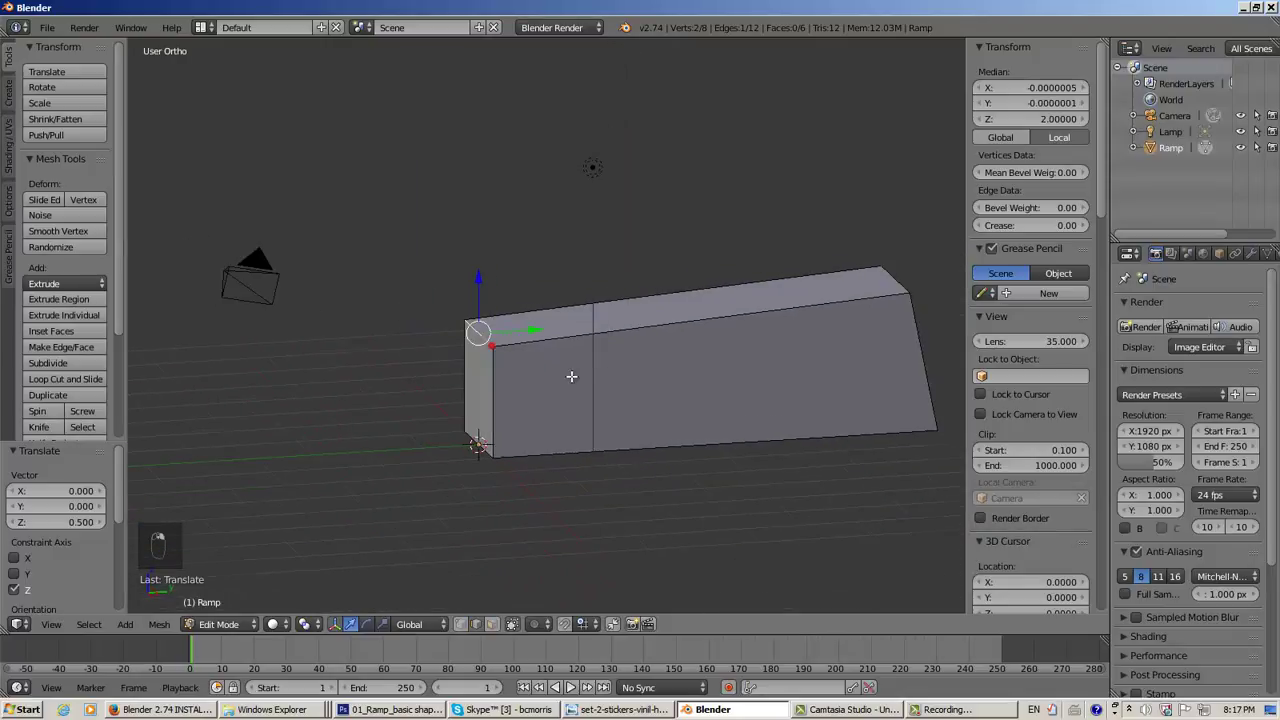
{"action": "scroll", "coordinate": [573, 326], "scroll_direction": "up", "scroll_amount": 4}
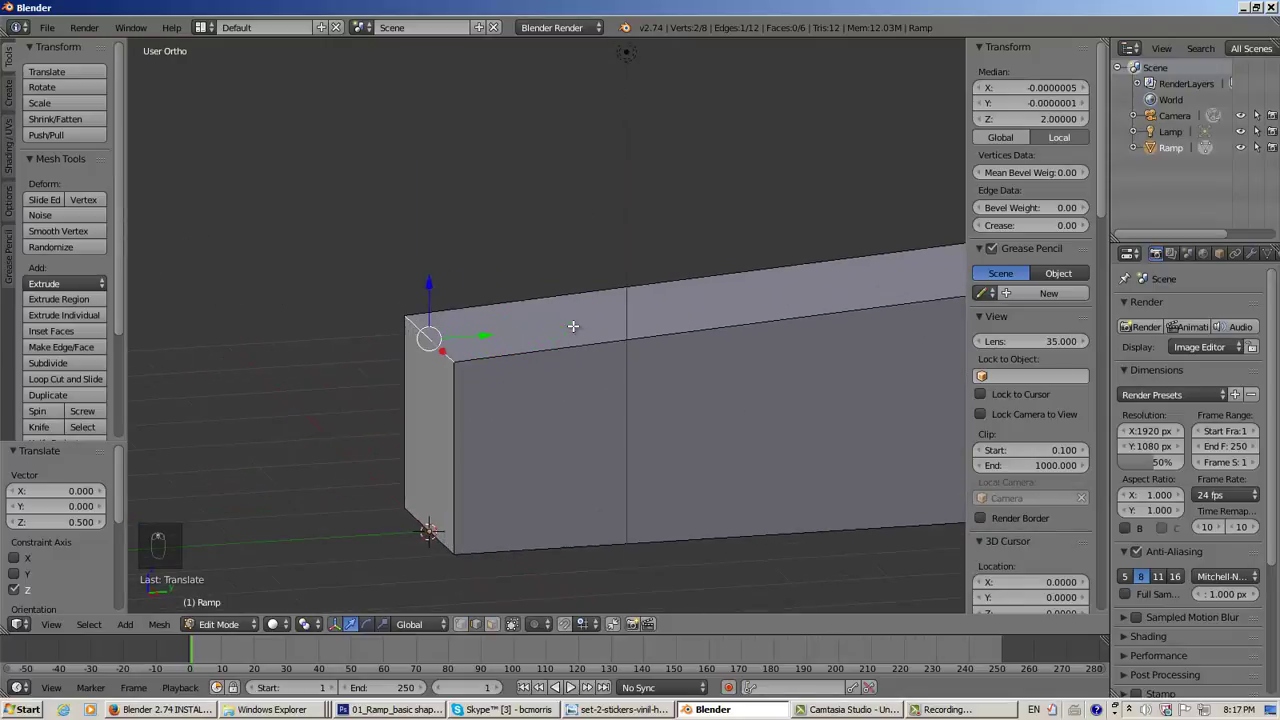
{"action": "scroll", "coordinate": [573, 326], "scroll_direction": "down", "scroll_amount": 2}
{"action": "scroll", "coordinate": [573, 326], "scroll_direction": "up", "scroll_amount": 2}
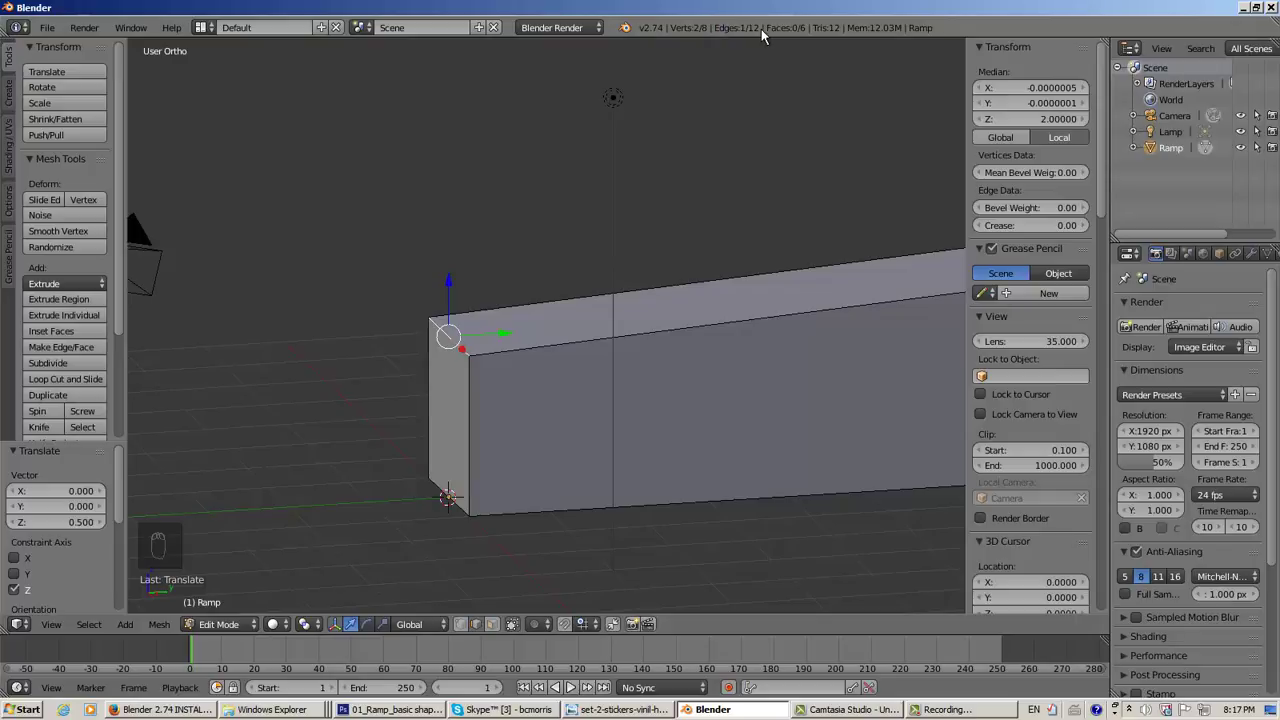
{"action": "scroll", "coordinate": [575, 300], "scroll_direction": "up", "scroll_amount": 1}
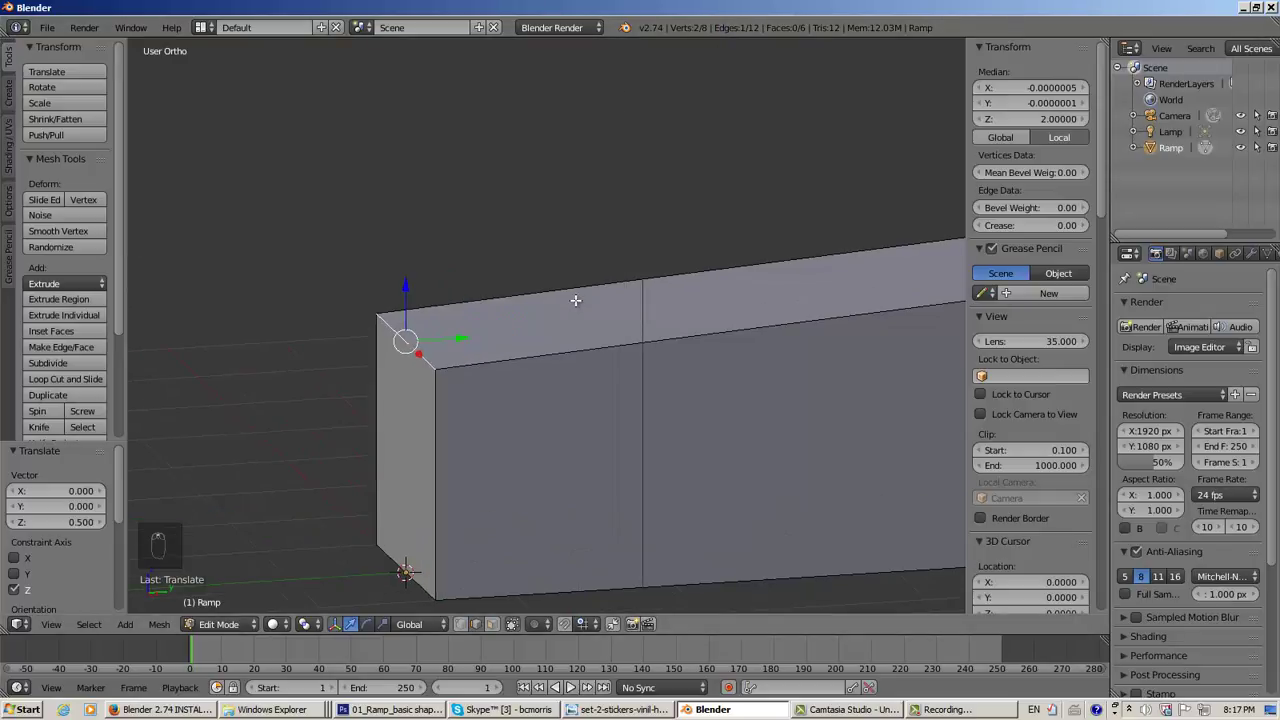
{"action": "middle_click_drag", "start_coordinate": [575, 300], "coordinate": [596, 152]}
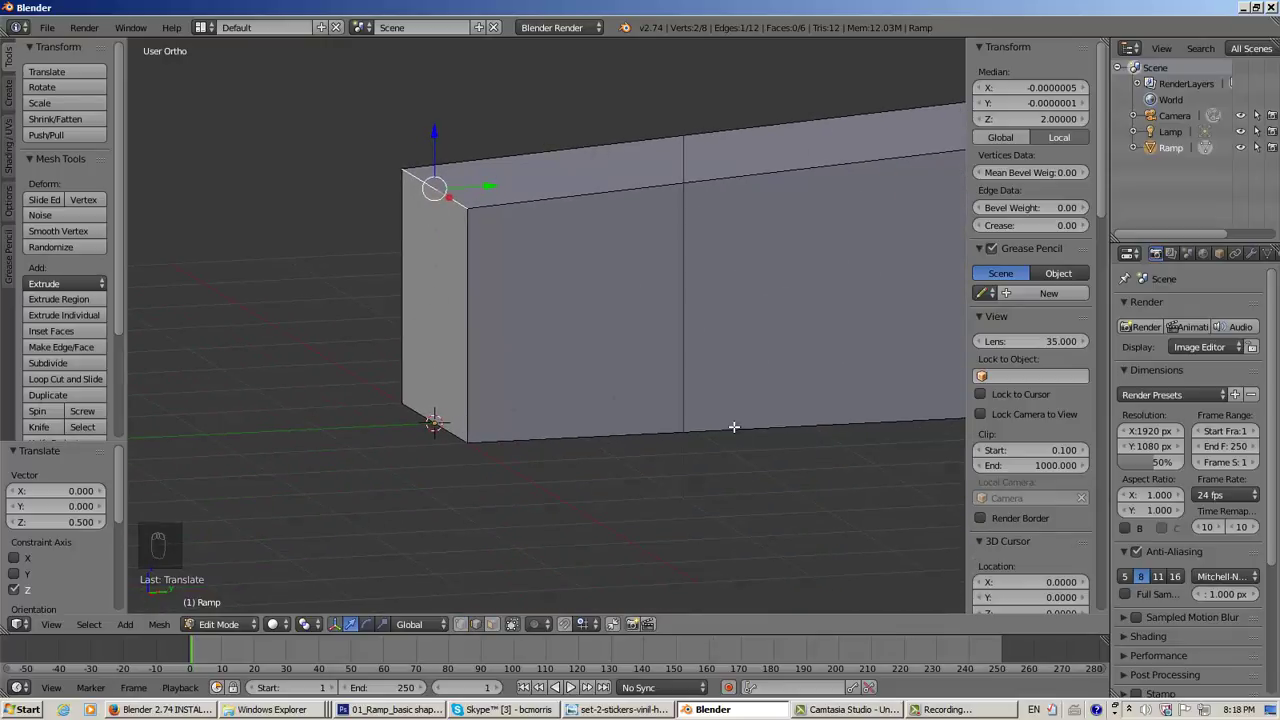
In the right orthographic view, move the selected top edge 1.9 units down along Z, to a median Z of 0.1
{"action": "key", "text": "KP_3"}
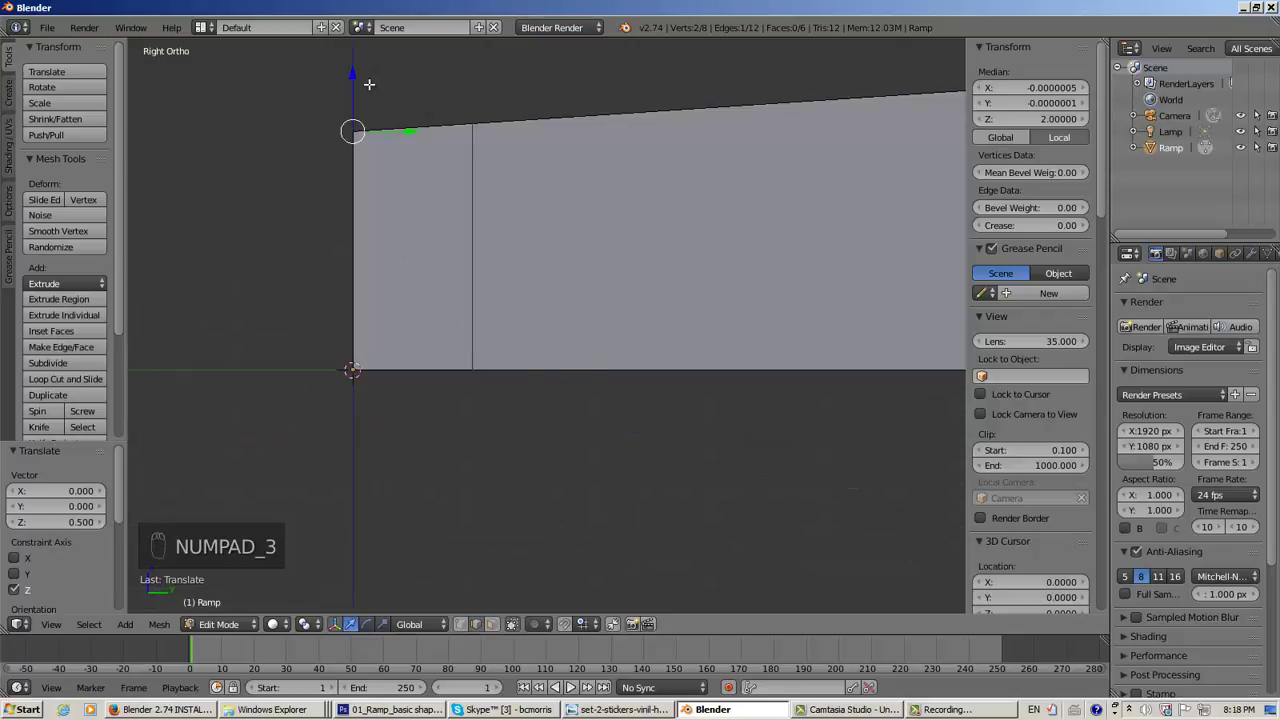
{"action": "scroll", "coordinate": [323, 283], "scroll_direction": "up", "scroll_amount": 3}
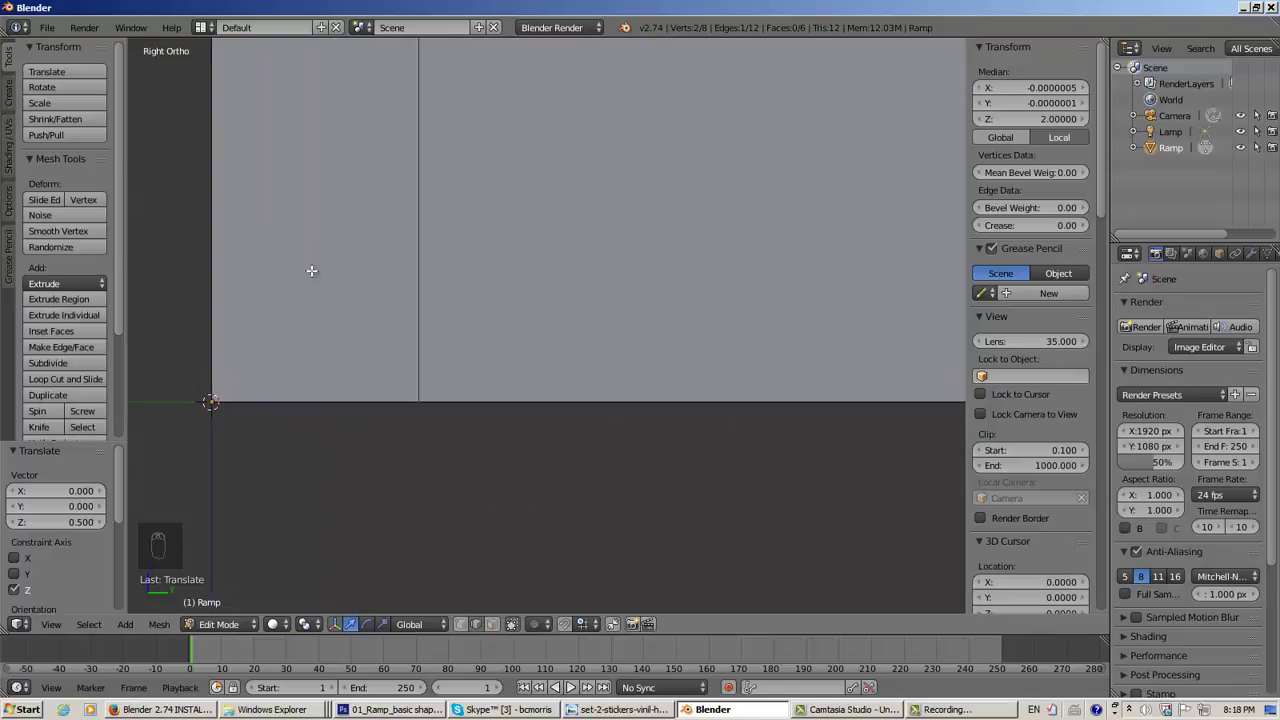
{"action": "middle_click_drag", "start_coordinate": [309, 271], "coordinate": [496, 396], "text": "shift"}
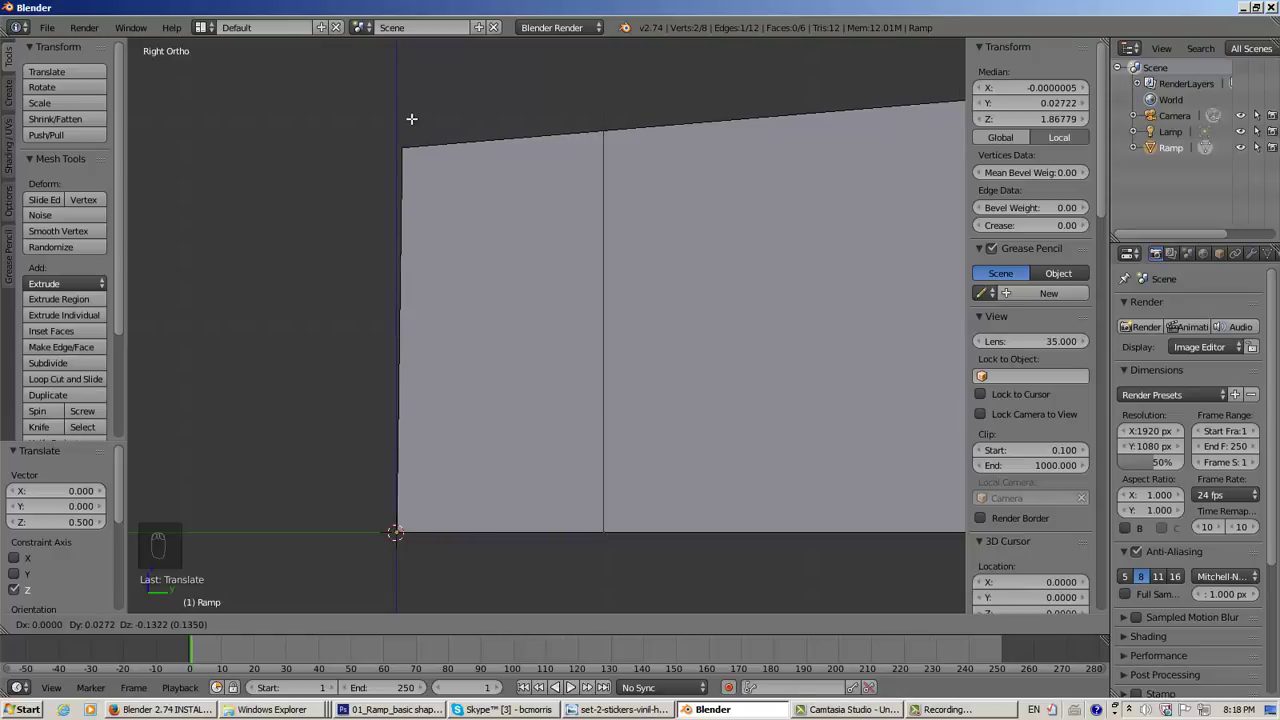
{"action": "key", "text": "z"}
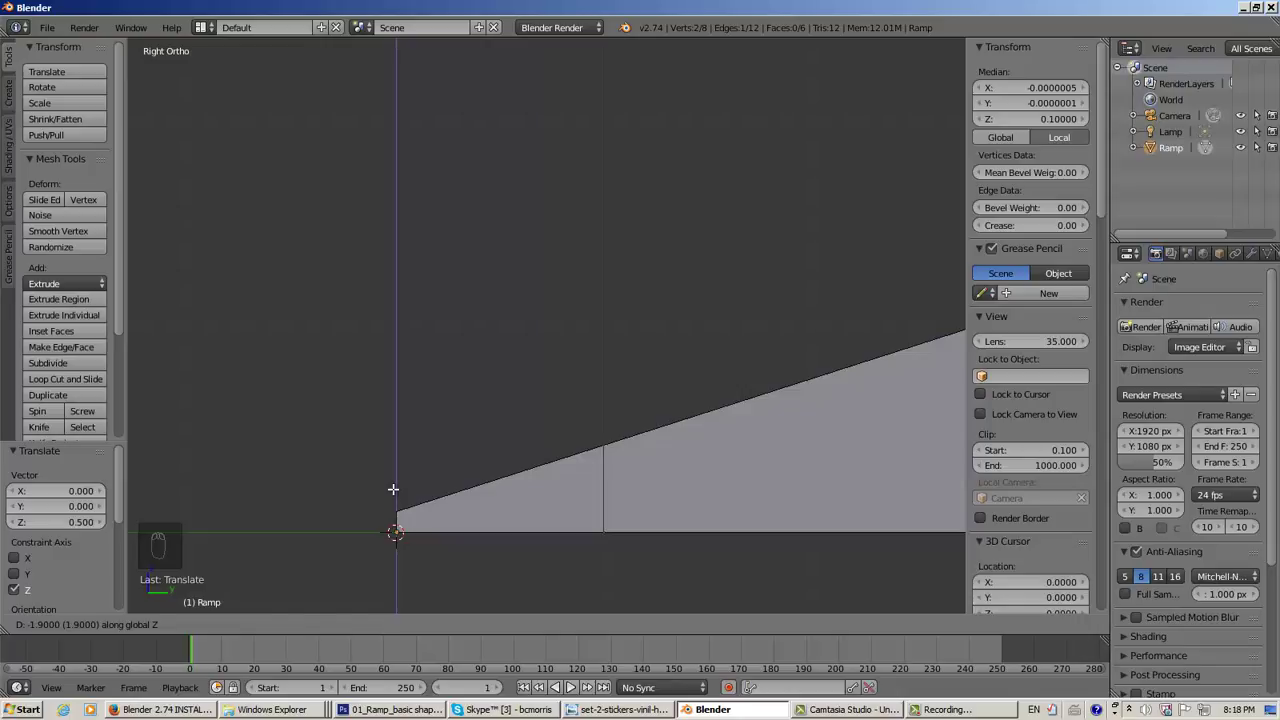
{"action": "left_click", "coordinate": [393, 489]}
{"action": "scroll", "coordinate": [467, 490], "scroll_direction": "down", "scroll_amount": 8}
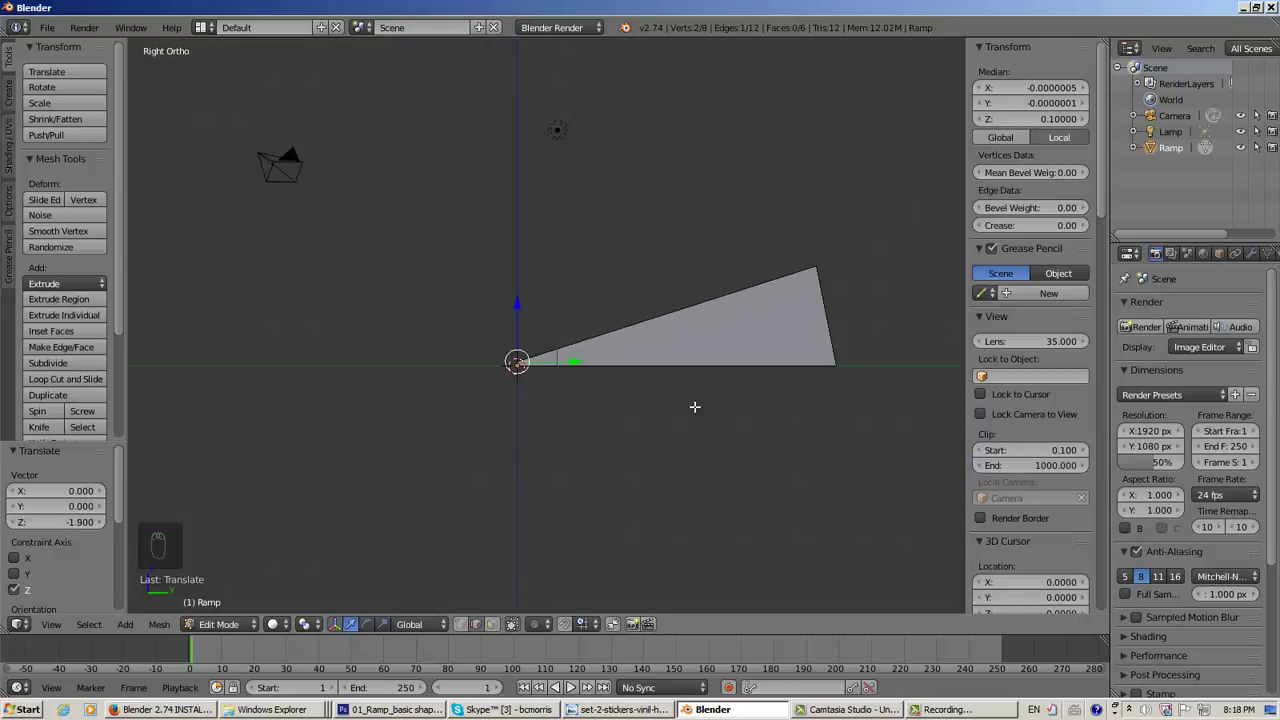
{"action": "middle_click_drag", "start_coordinate": [698, 387], "coordinate": [540, 420], "text": "shift"}
{"action": "scroll", "coordinate": [540, 417], "scroll_direction": "up", "scroll_amount": 3}
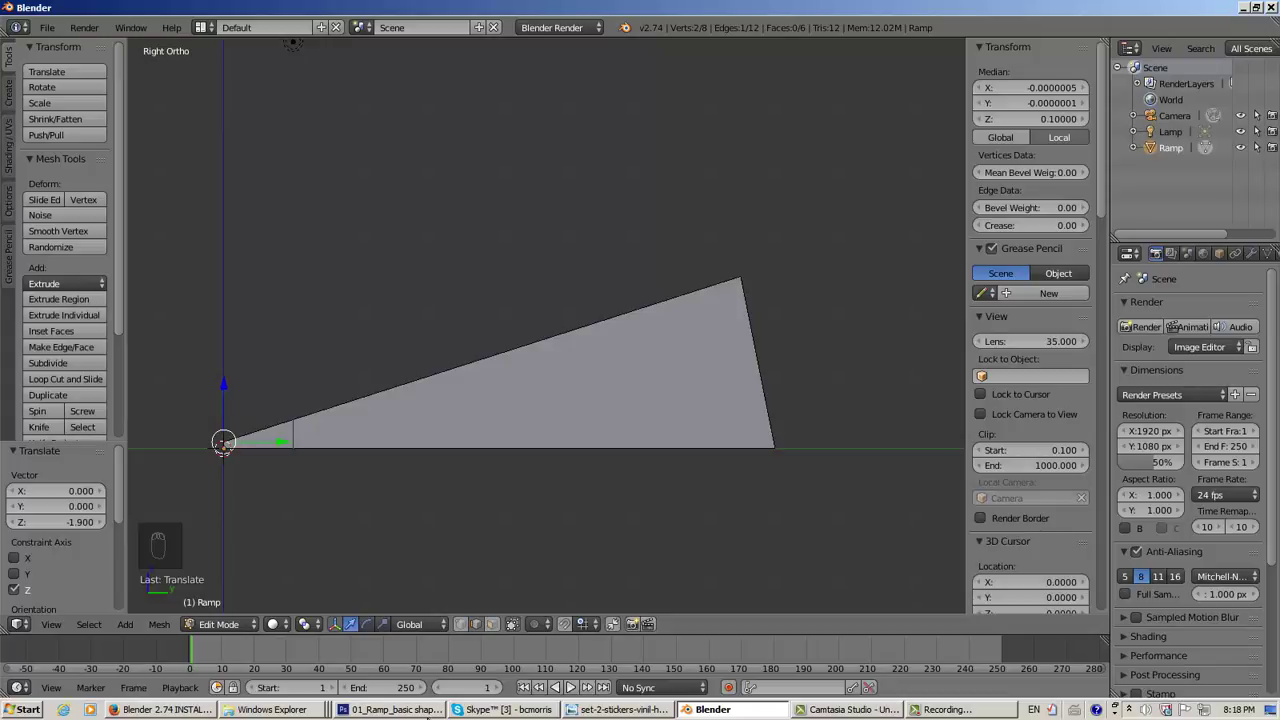
Switch to the ramp drawing in Photoshop, briefly show the Front layer, and make the Top layer group visible
{"action": "left_click", "coordinate": [388, 710]}
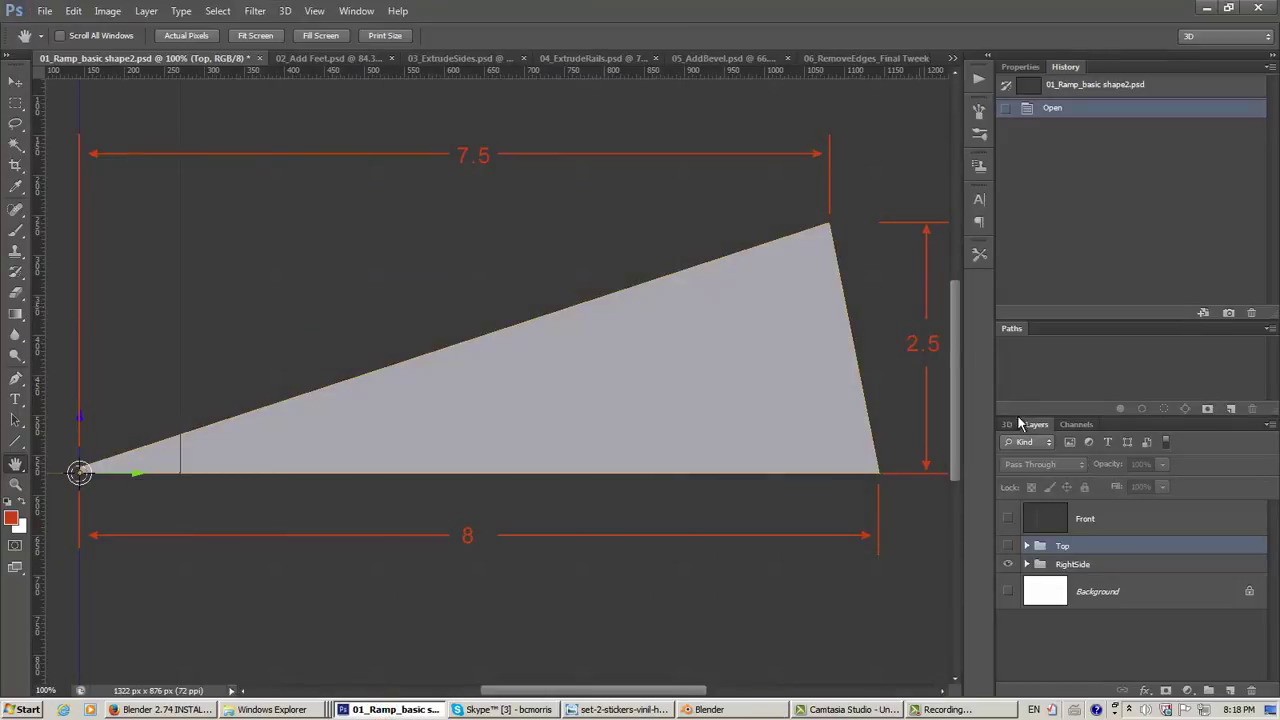
{"action": "left_click", "coordinate": [1008, 520]}
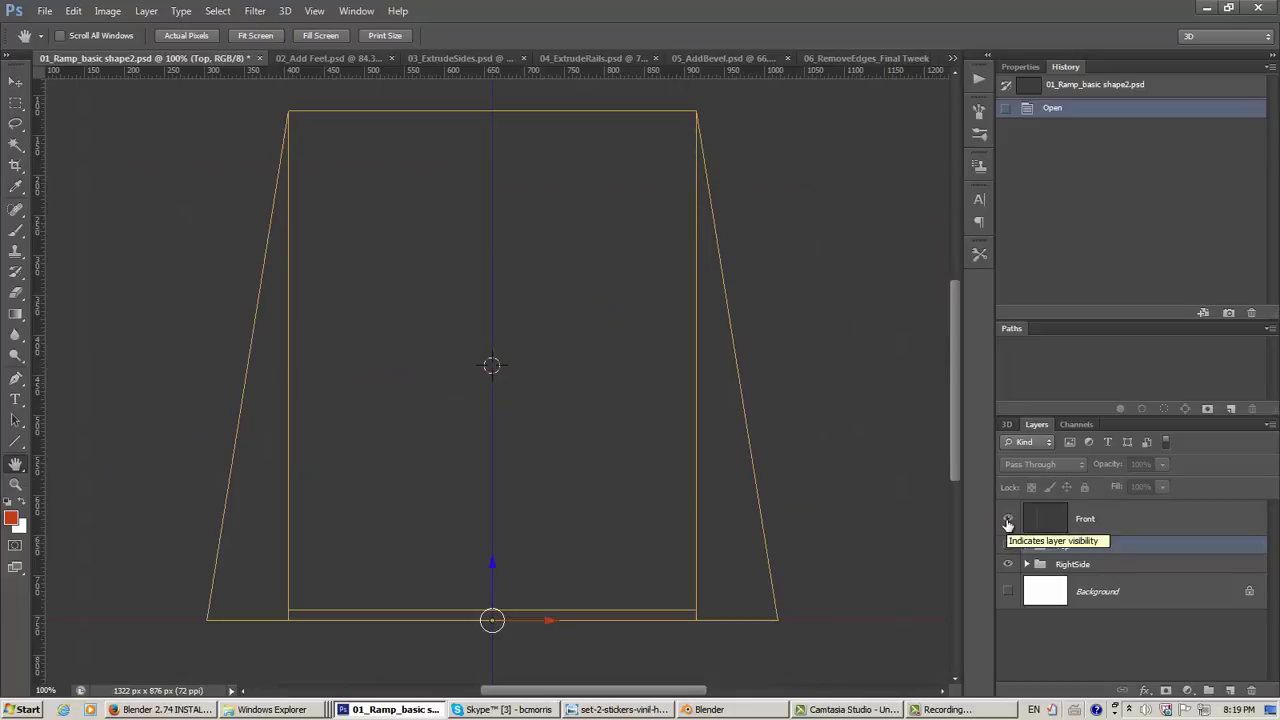
{"action": "left_click", "coordinate": [1007, 520]}
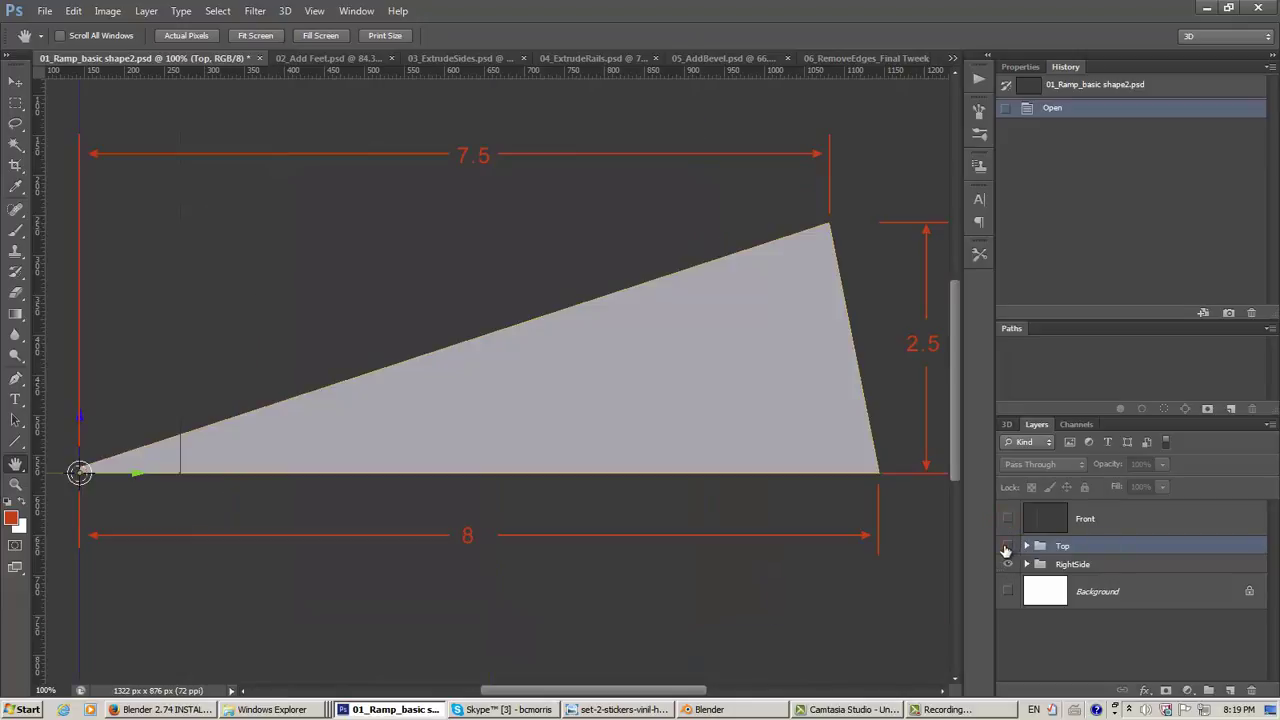
{"action": "left_click", "coordinate": [1007, 547]}
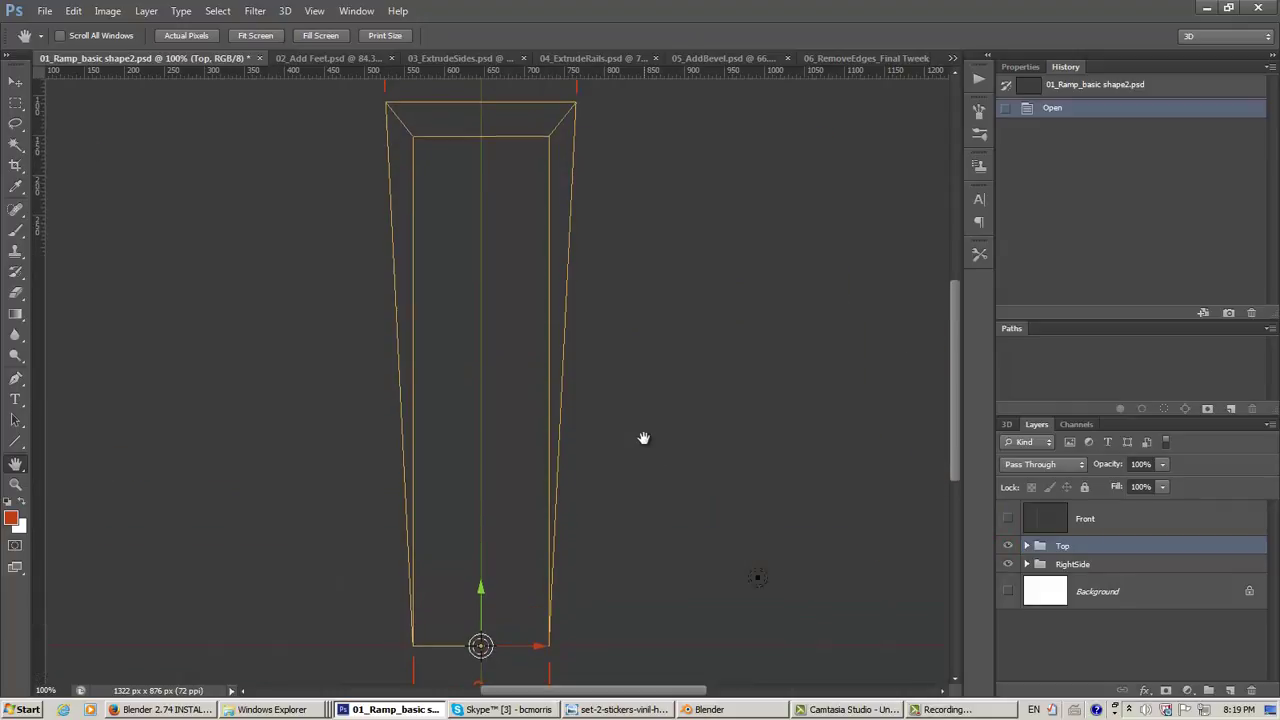
Examine the width dimensions at both ends of the ramp in the top-view reference drawing
{"action": "scroll", "coordinate": [643, 437], "scroll_direction": "up", "scroll_amount": 2}
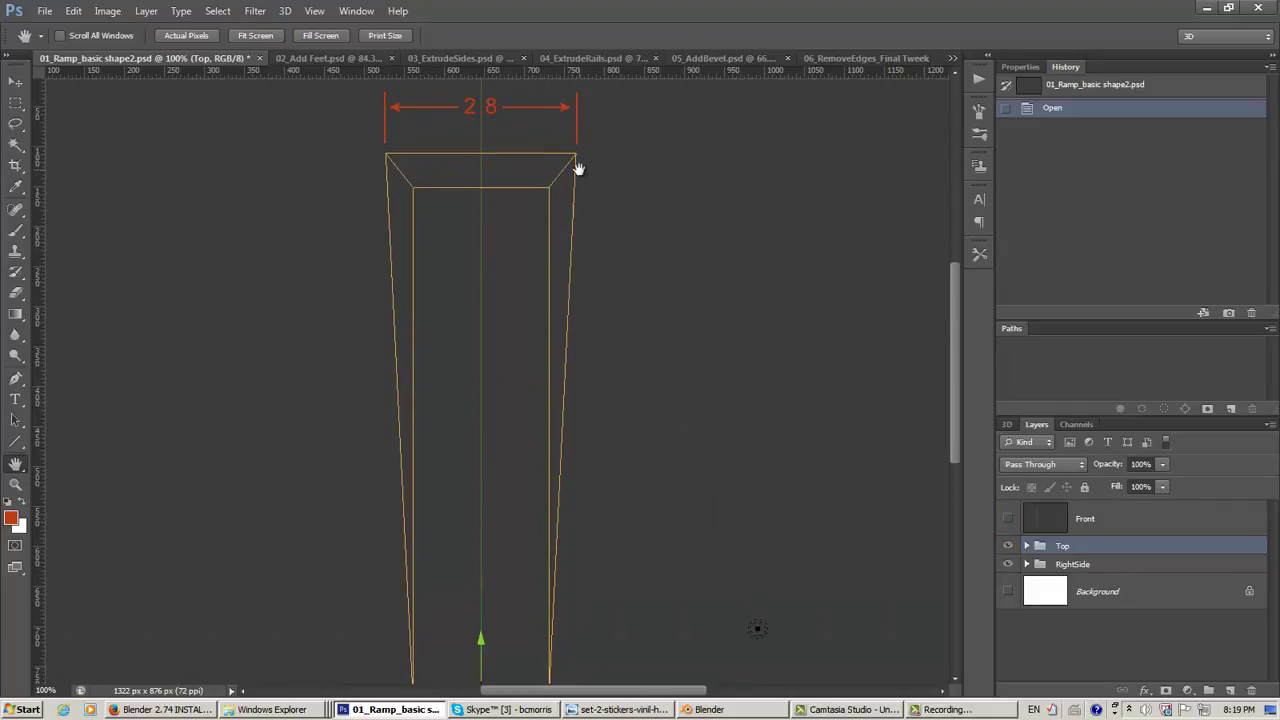
{"action": "scroll", "coordinate": [574, 180], "scroll_direction": "down", "scroll_amount": 6}
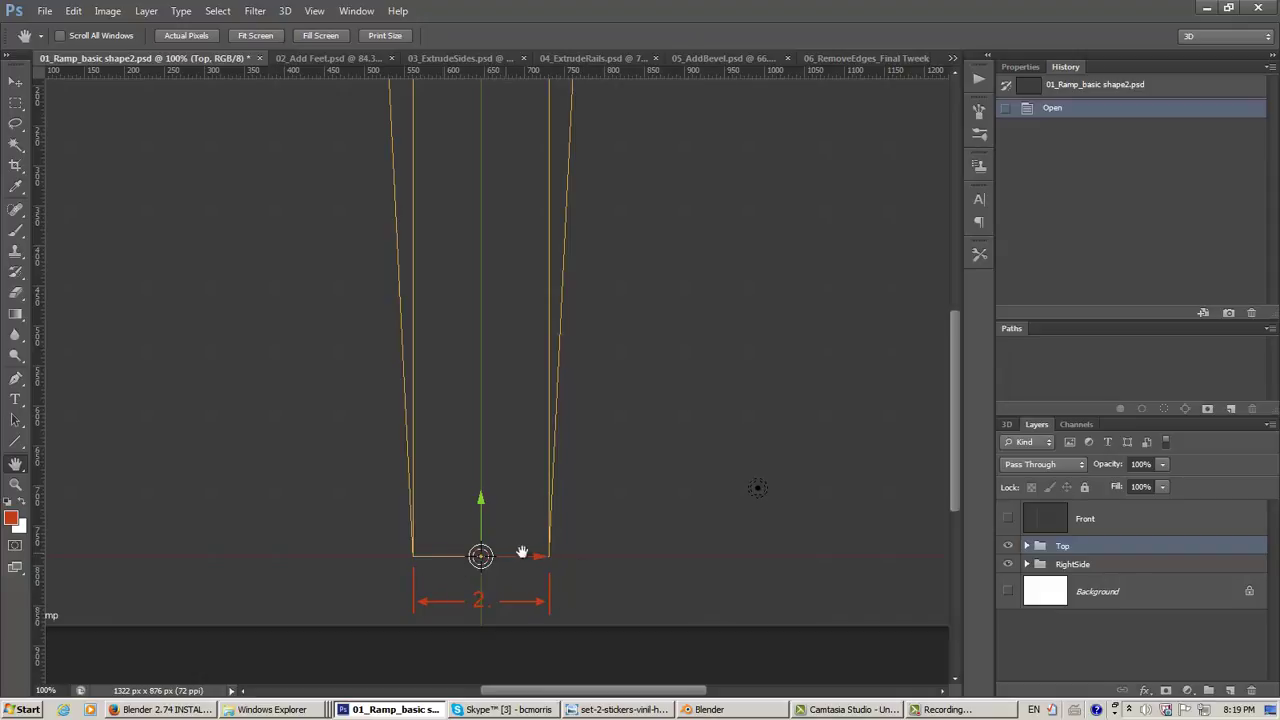
{"action": "scroll", "coordinate": [482, 553], "scroll_direction": "up", "scroll_amount": 3}
{"action": "scroll", "coordinate": [498, 553], "scroll_direction": "up", "scroll_amount": 2}
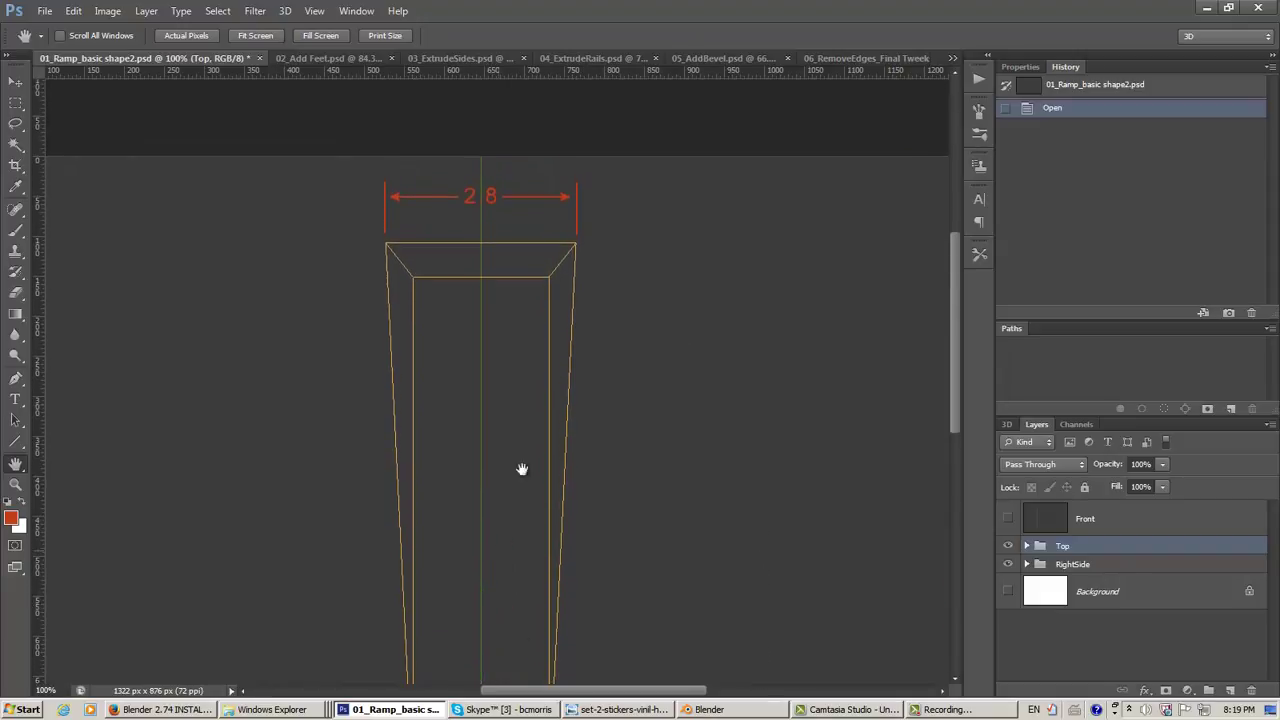
{"action": "scroll", "coordinate": [600, 239], "scroll_direction": "up", "scroll_amount": 2}
{"action": "scroll", "coordinate": [551, 286], "scroll_direction": "up", "scroll_amount": 2}
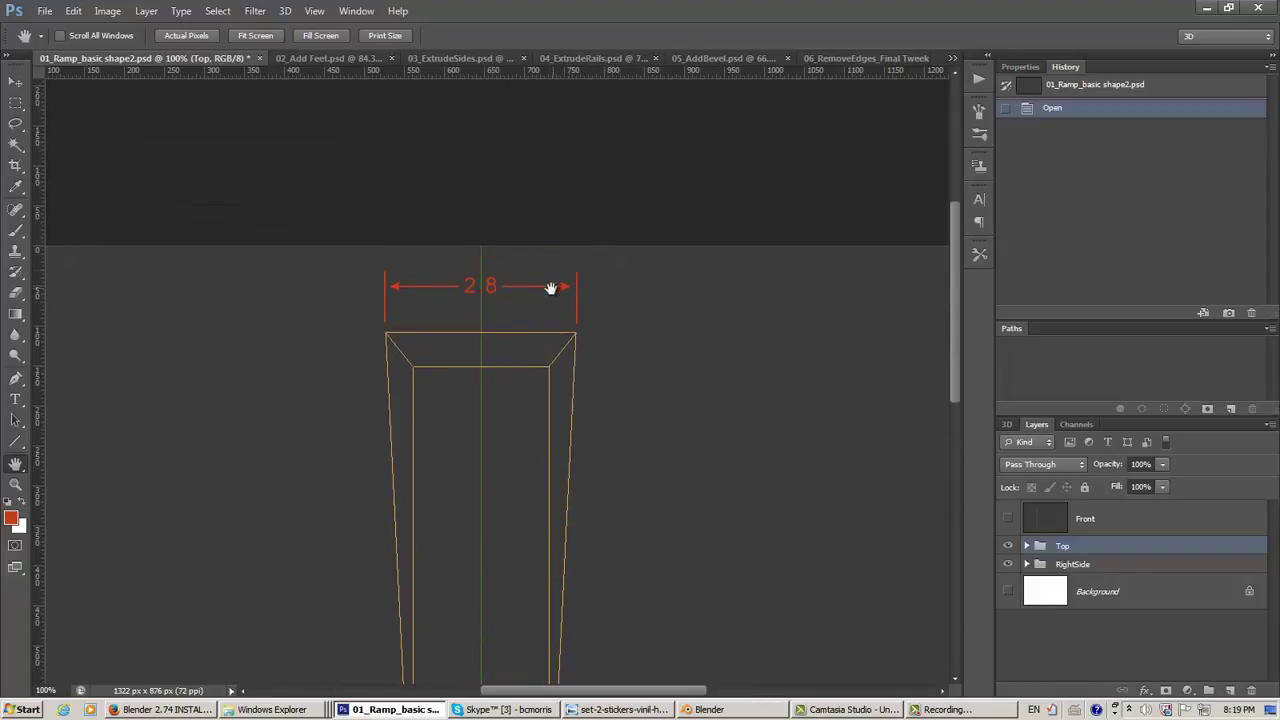
{"action": "scroll", "coordinate": [540, 295], "scroll_direction": "down", "scroll_amount": 2}
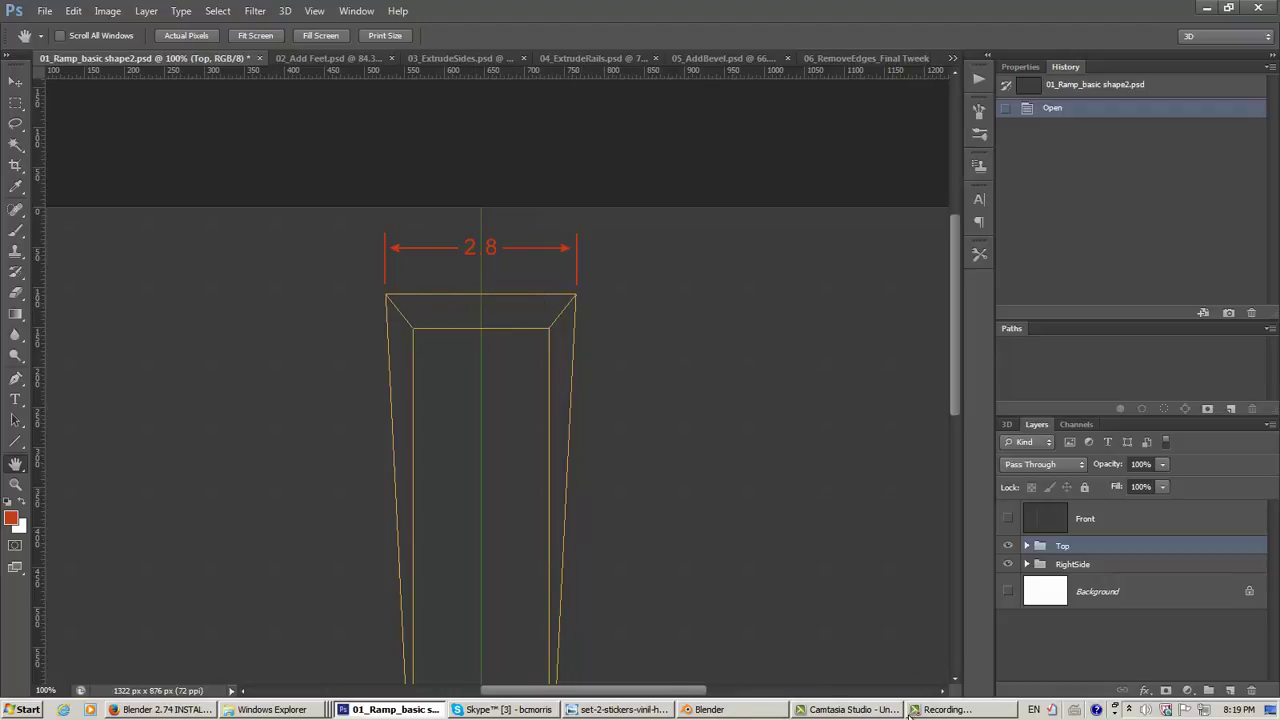
Switch back to Blender, select the bottom edge of the ramp's tall end, and frame it in the front orthographic view
{"action": "left_click", "coordinate": [724, 711]}
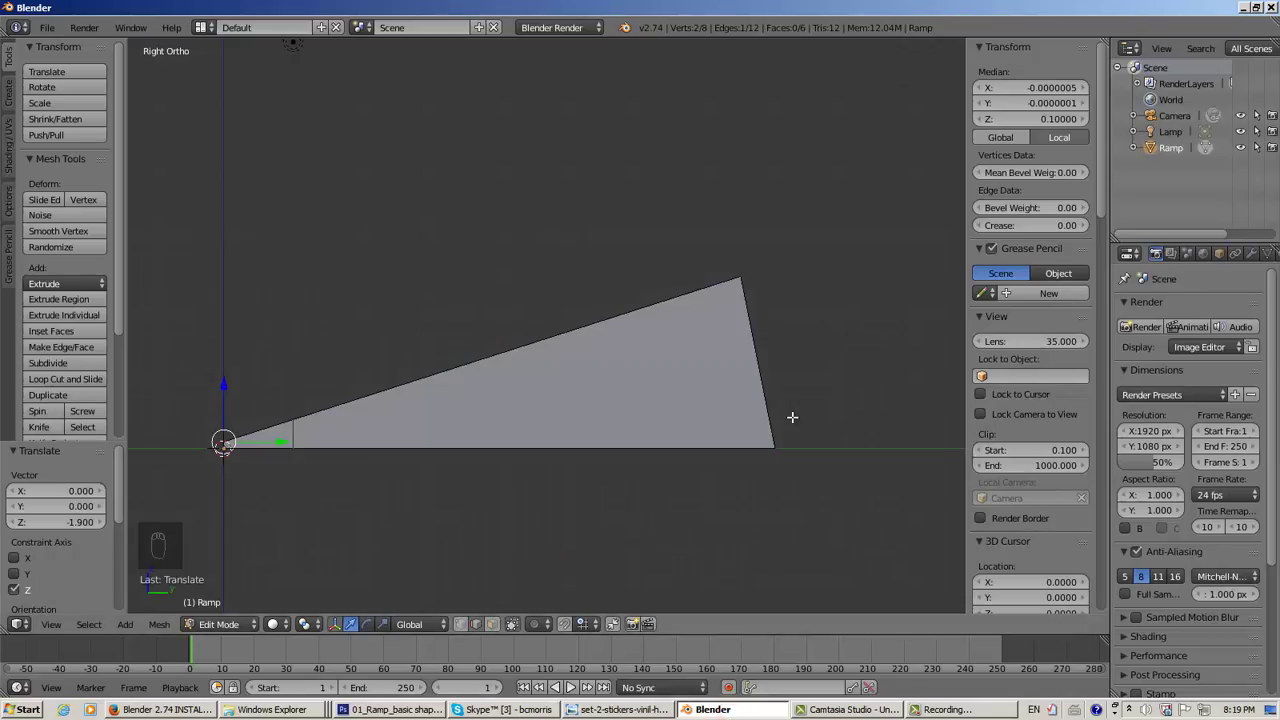
{"action": "middle_click_drag", "start_coordinate": [851, 437], "coordinate": [752, 449]}
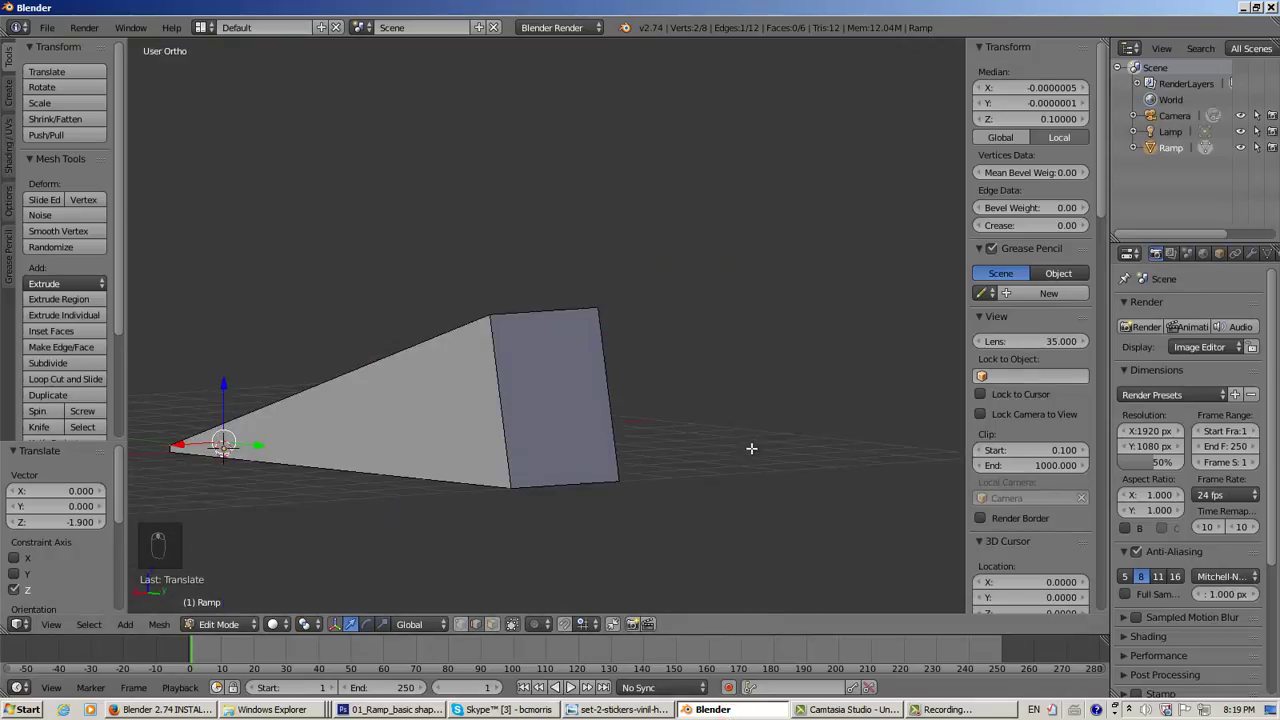
{"action": "right_click", "coordinate": [575, 484]}
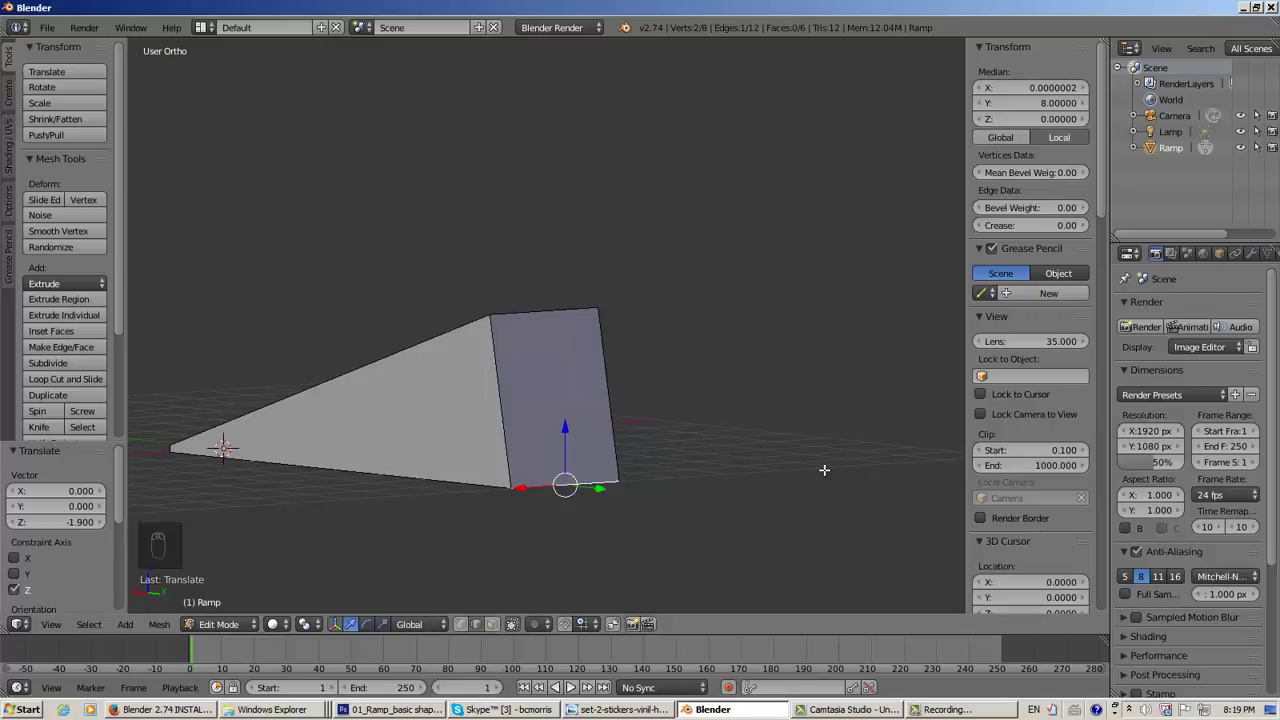
{"action": "key", "text": "KP_7"}
{"action": "key", "text": "KP_1"}
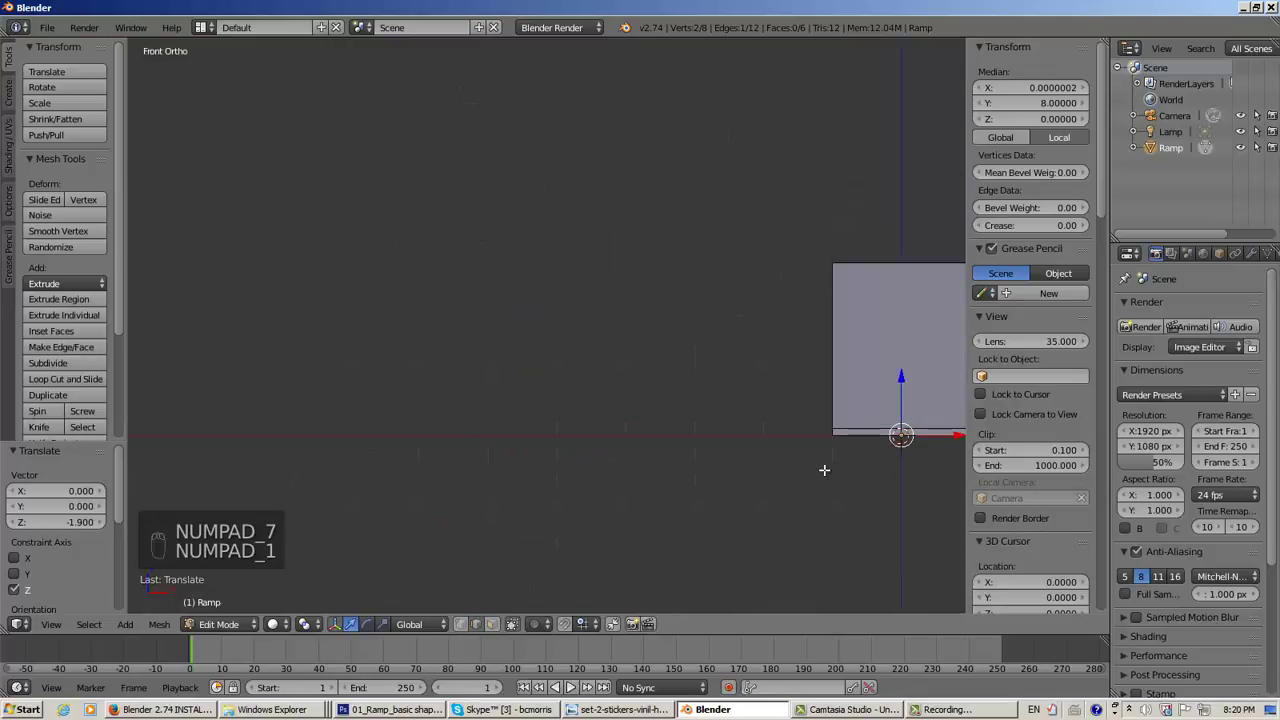
{"action": "scroll", "coordinate": [824, 470], "scroll_direction": "up", "scroll_amount": 3}
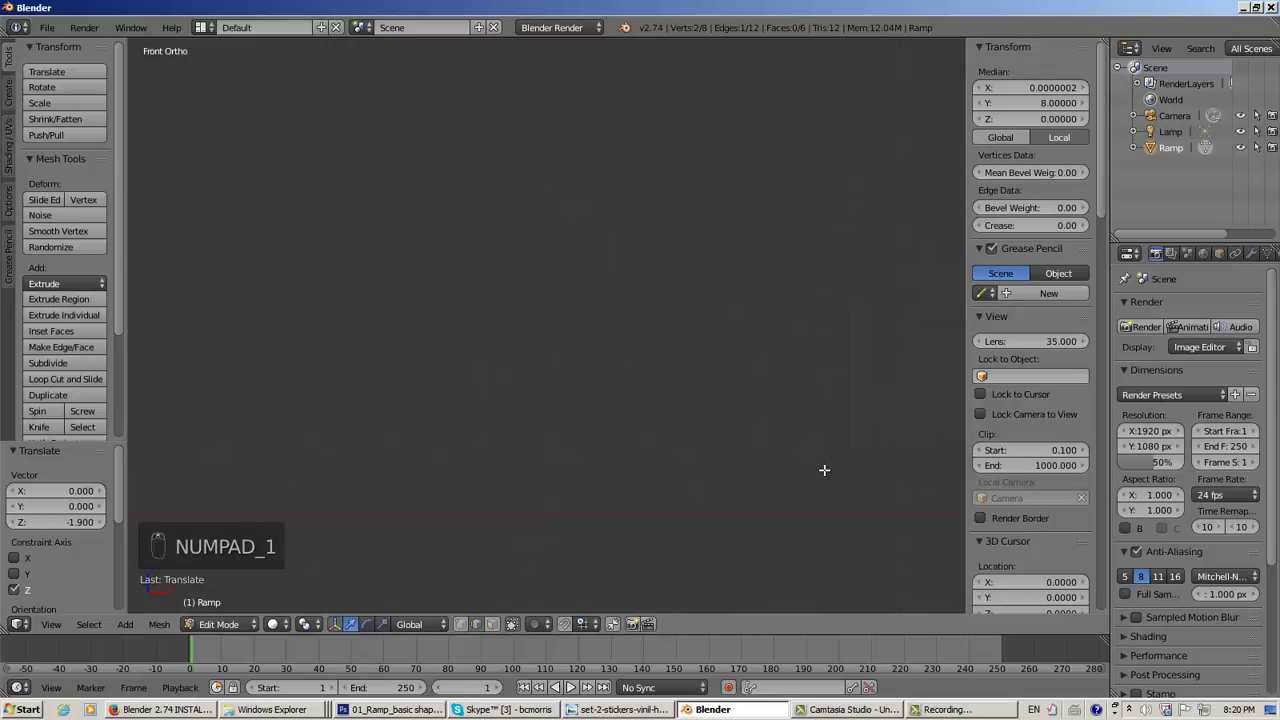
{"action": "key", "text": "KP_Decimal"}
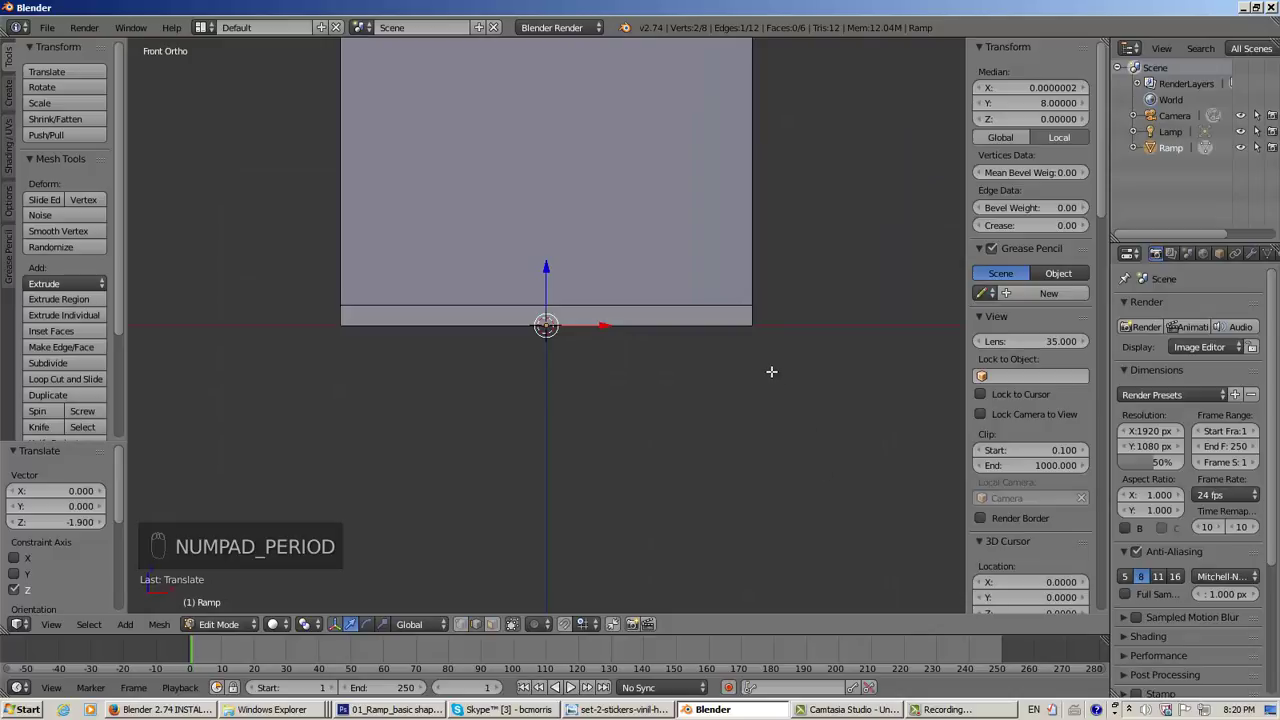
{"action": "middle_click_drag", "start_coordinate": [766, 314], "coordinate": [775, 531], "text": "shift"}
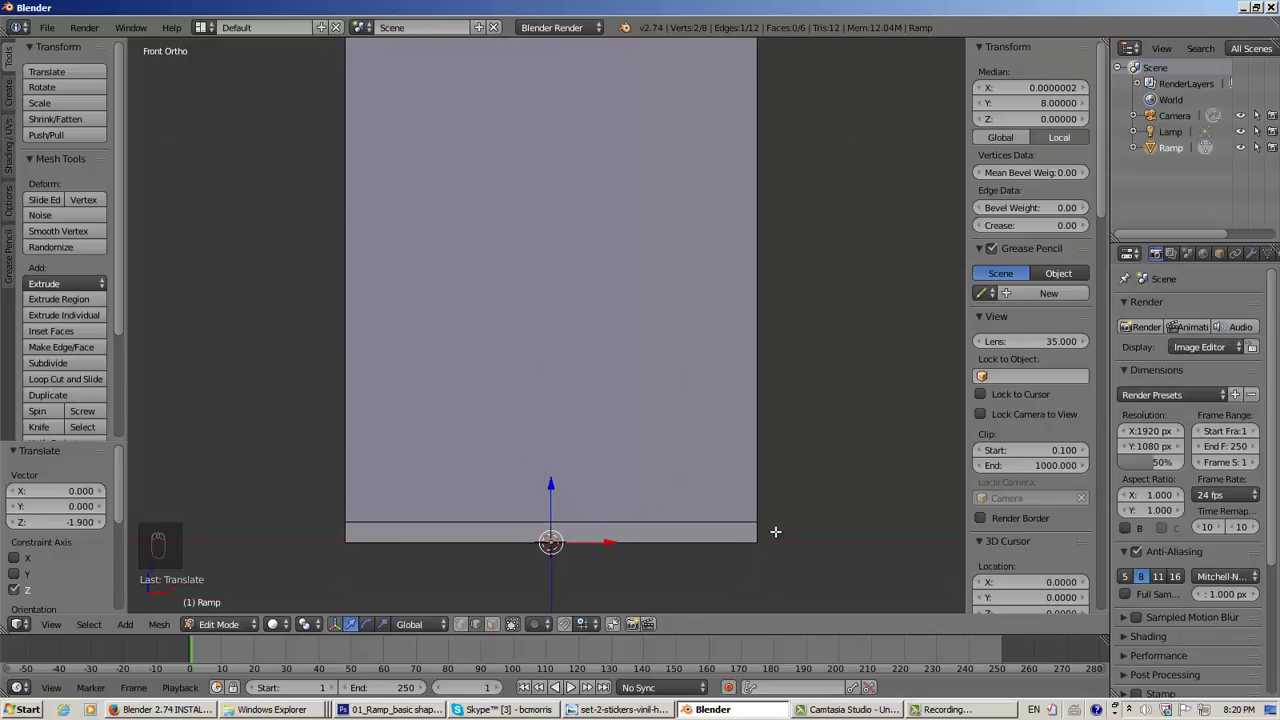
Widen the tall end's selected bottom edge by scaling it by a factor of 1.4
{"action": "scroll", "coordinate": [775, 531], "scroll_direction": "down", "scroll_amount": 3}
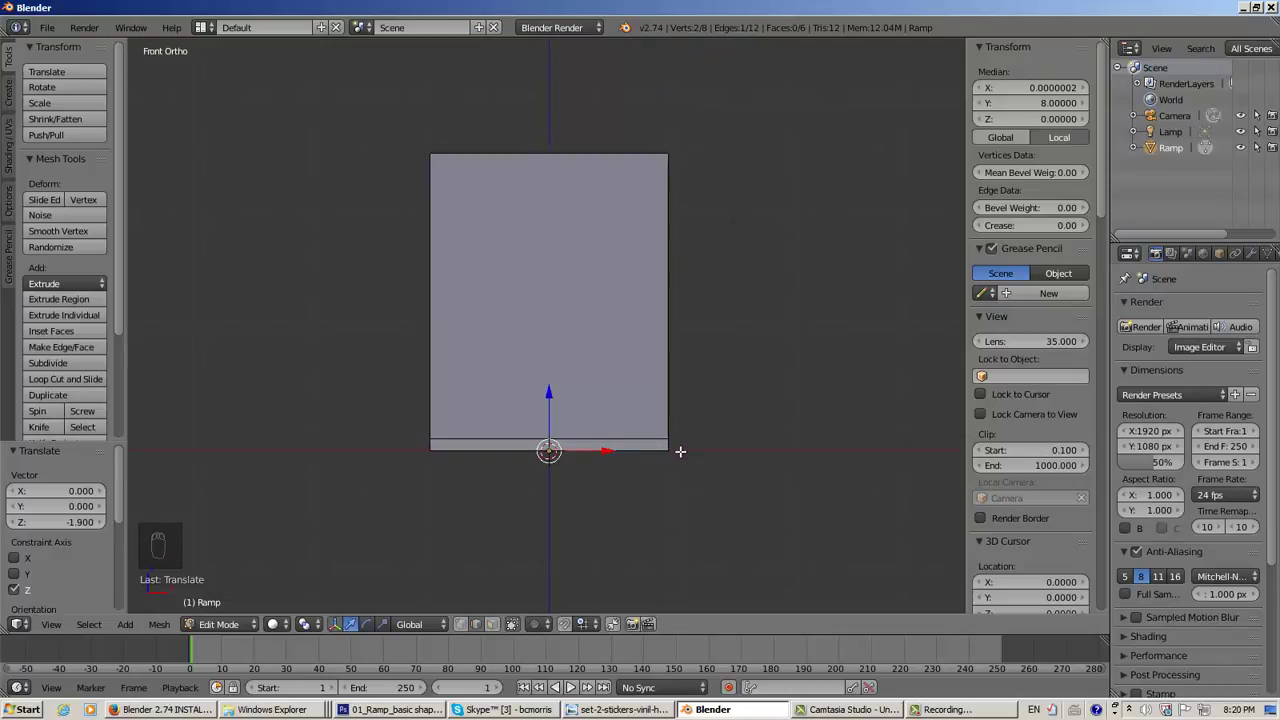
{"action": "scroll", "coordinate": [679, 451], "scroll_direction": "up", "scroll_amount": 1}
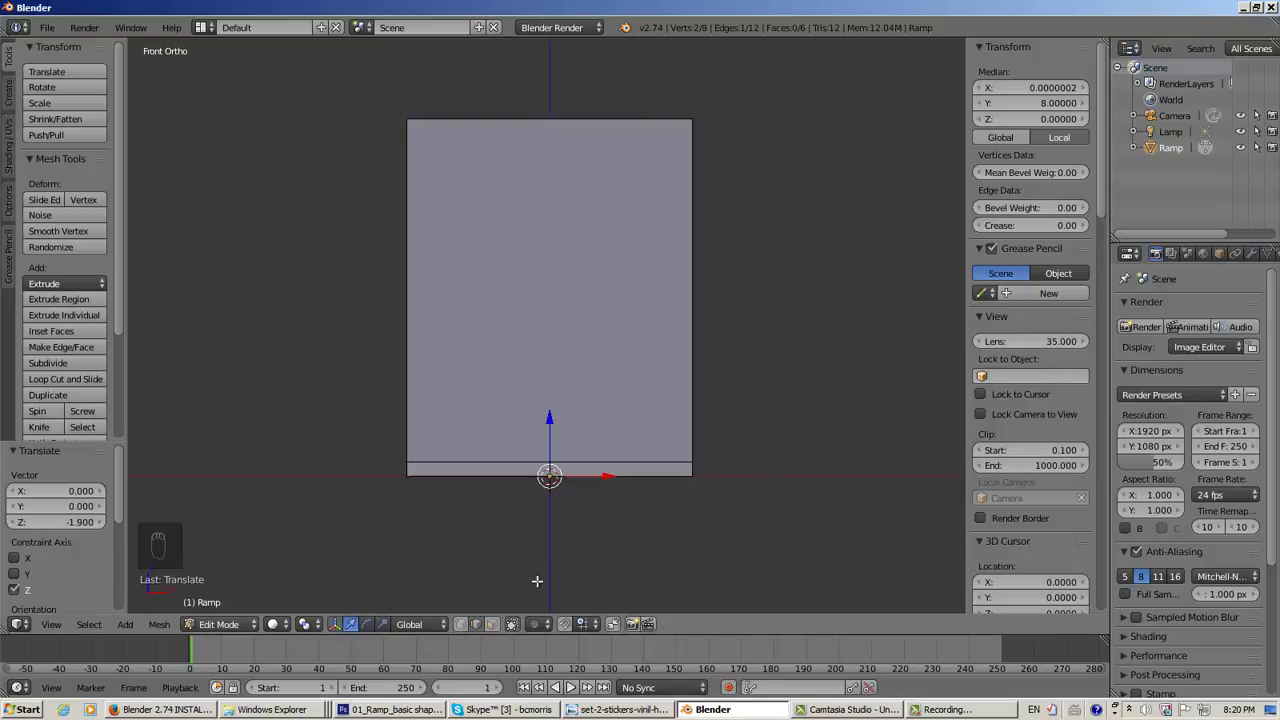
{"action": "key", "text": "s"}
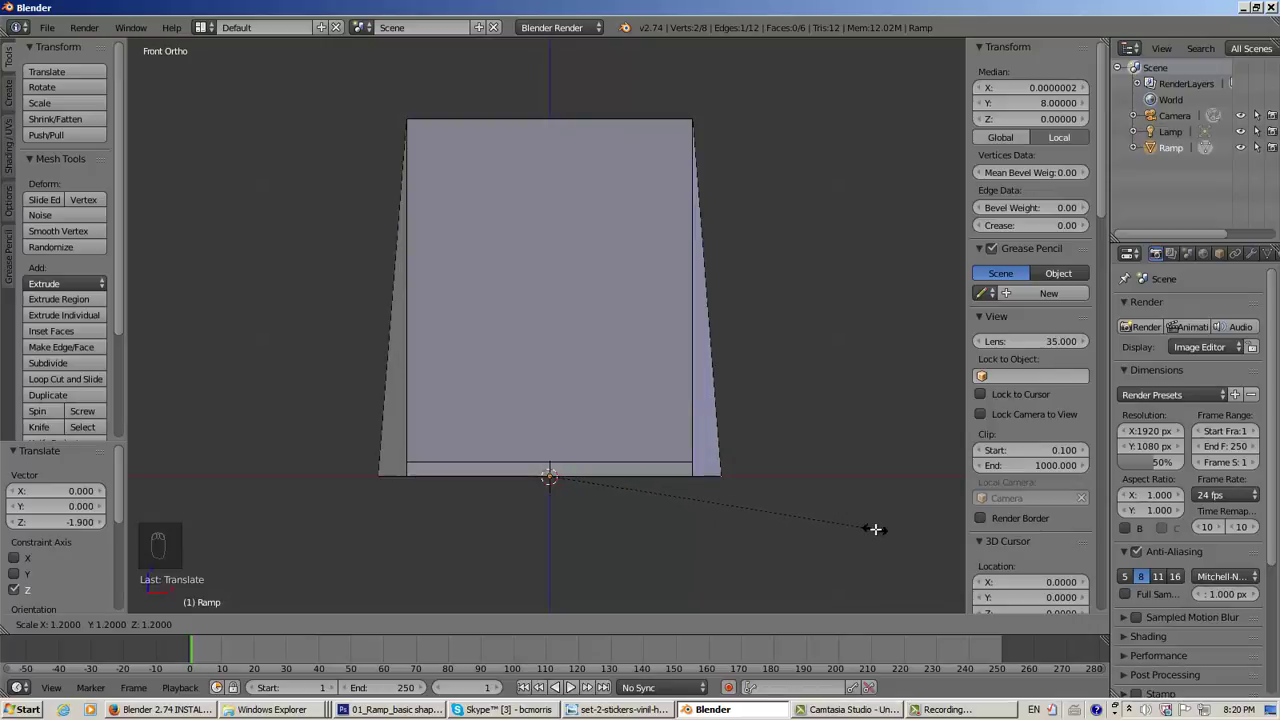
{"action": "left_click", "coordinate": [929, 528]}
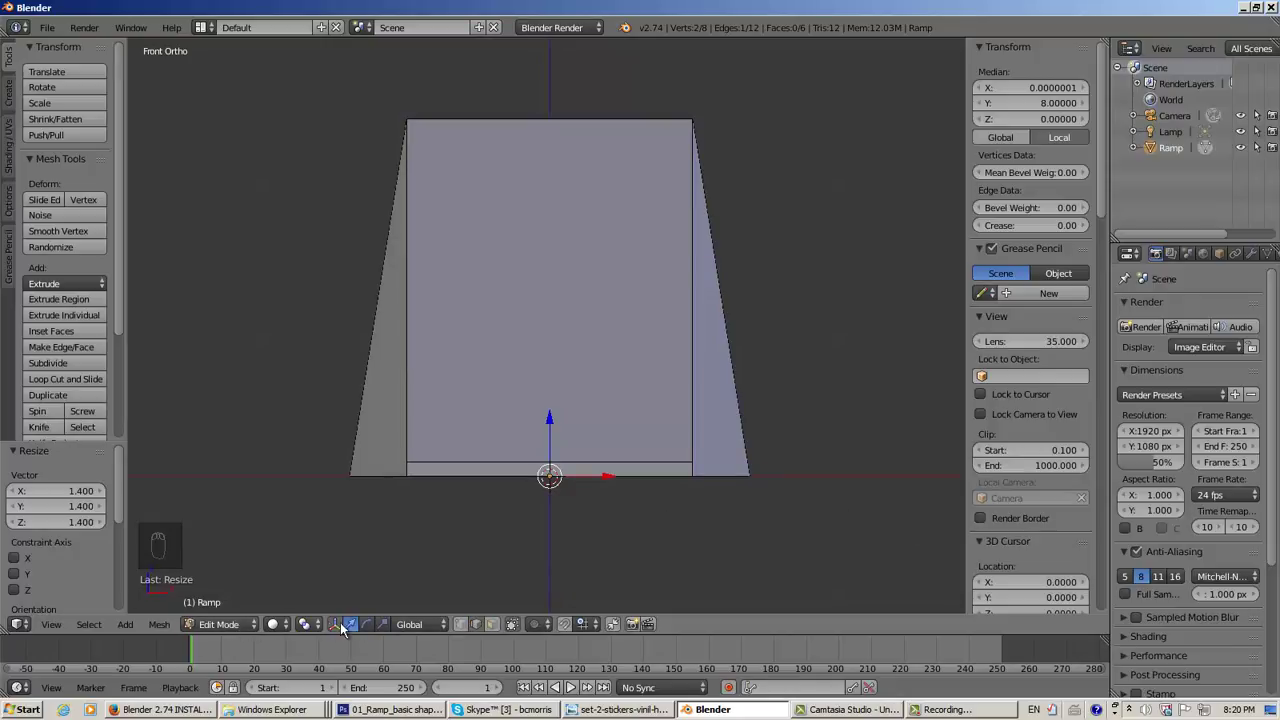
In vertex select mode, check the X positions of the tall end's two outer bottom corners, and inspect the tapered ramp in perspective
{"action": "left_click", "coordinate": [460, 624]}
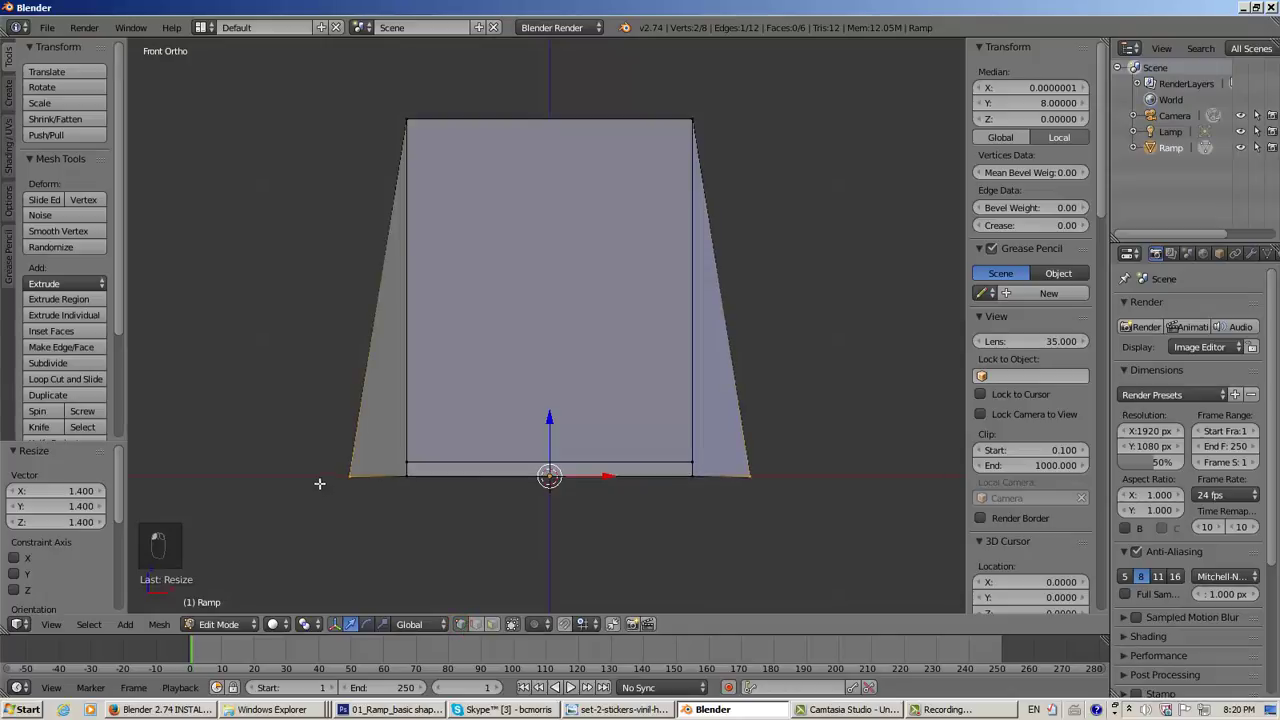
{"action": "right_click", "coordinate": [751, 476]}
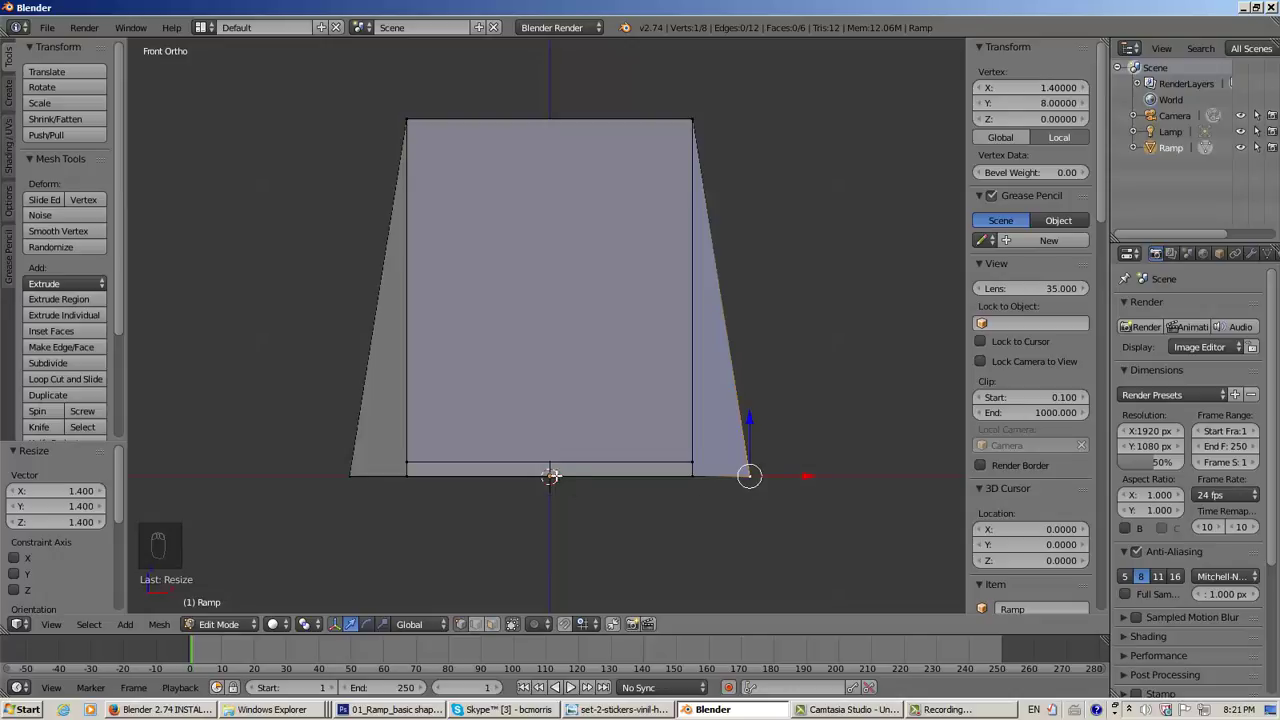
{"action": "right_click", "coordinate": [347, 477]}
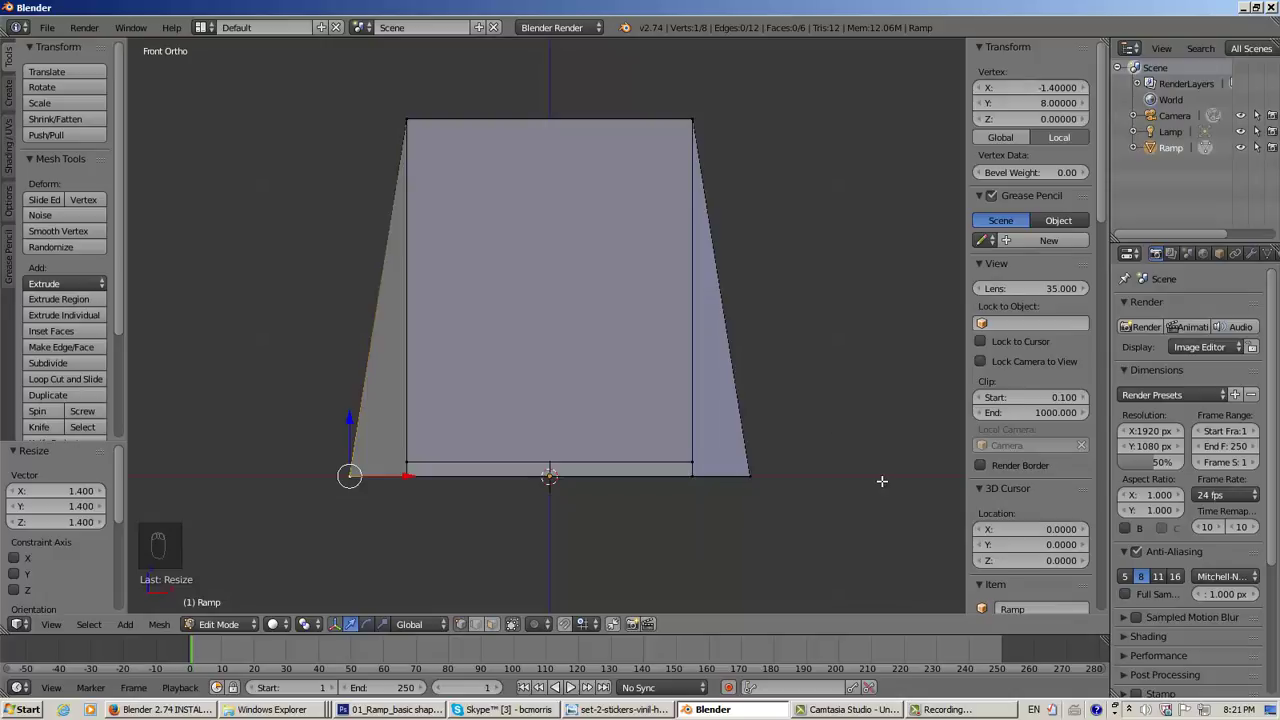
{"action": "key", "text": "KP_5"}
{"action": "scroll", "coordinate": [814, 366], "scroll_direction": "down", "scroll_amount": 5}
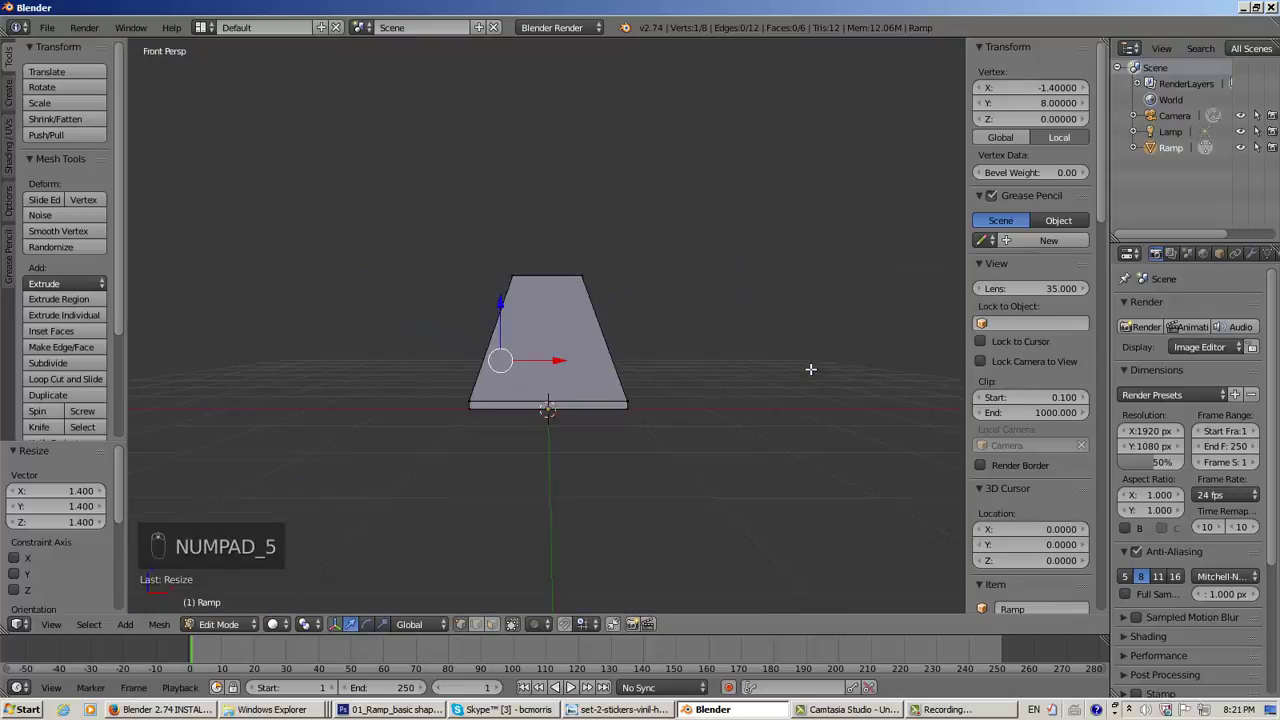
{"action": "scroll", "coordinate": [772, 402], "scroll_direction": "up", "scroll_amount": 3}
{"action": "middle_click_drag", "start_coordinate": [763, 414], "coordinate": [669, 423]}
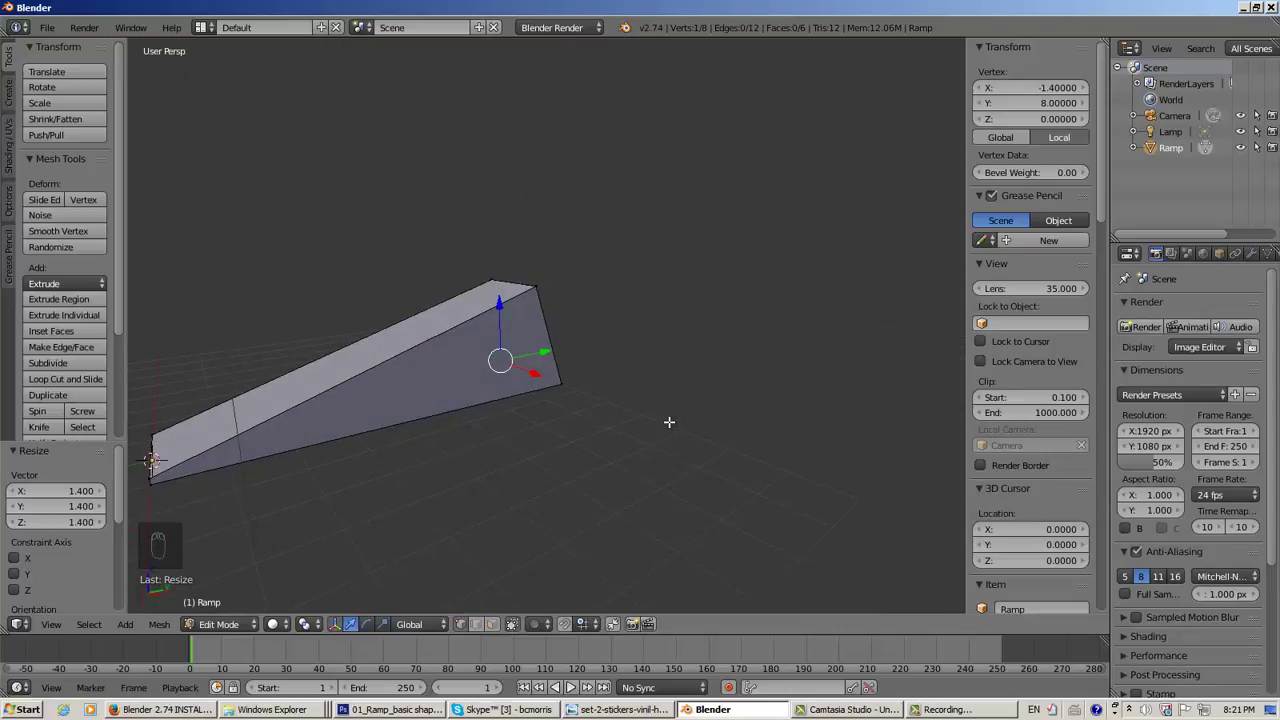
{"action": "middle_click_drag", "start_coordinate": [549, 449], "coordinate": [684, 432]}
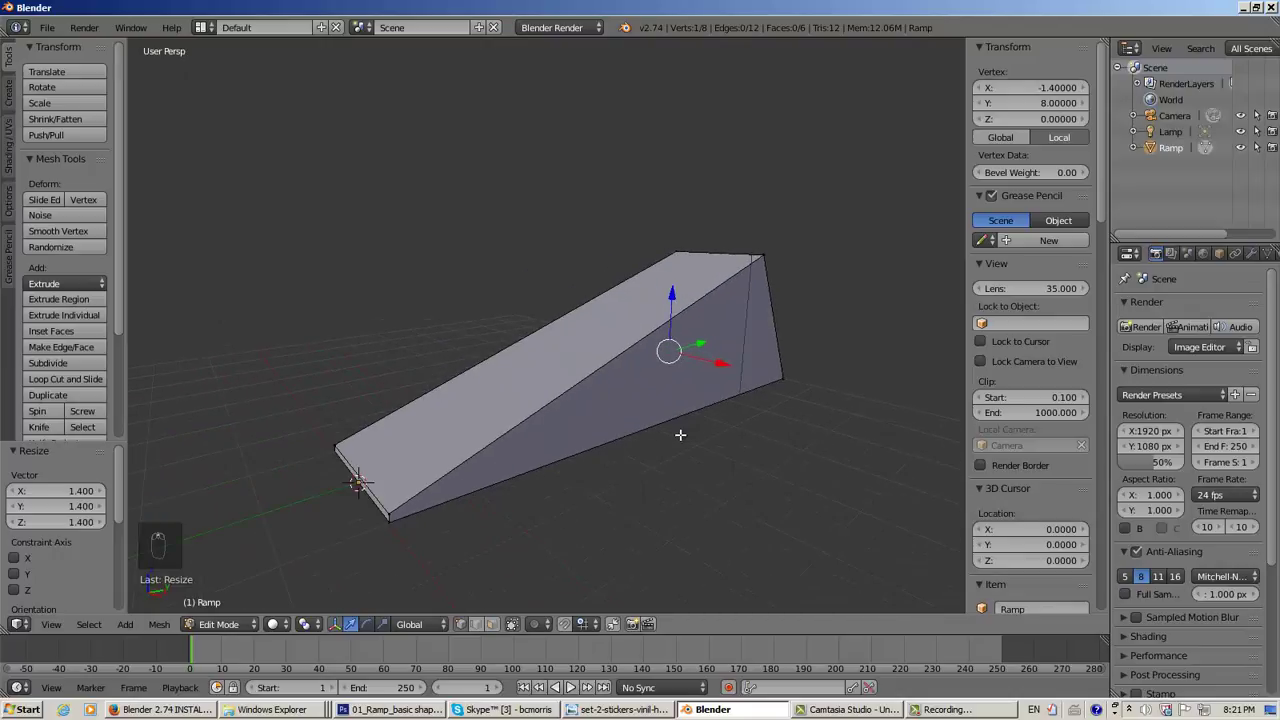
Switch to Photoshop, bring up the 02_Add Feet.psd reference, and return to Blender
{"action": "left_click", "coordinate": [390, 709]}
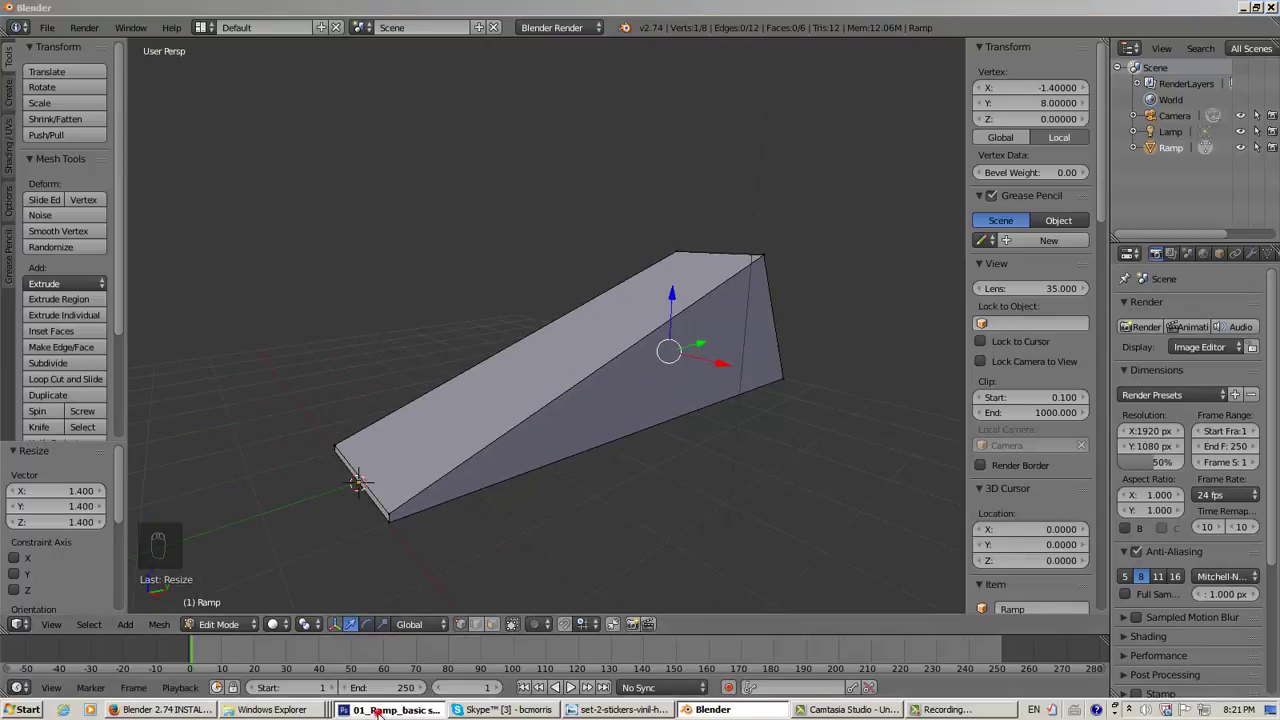
{"action": "left_click", "coordinate": [306, 60]}
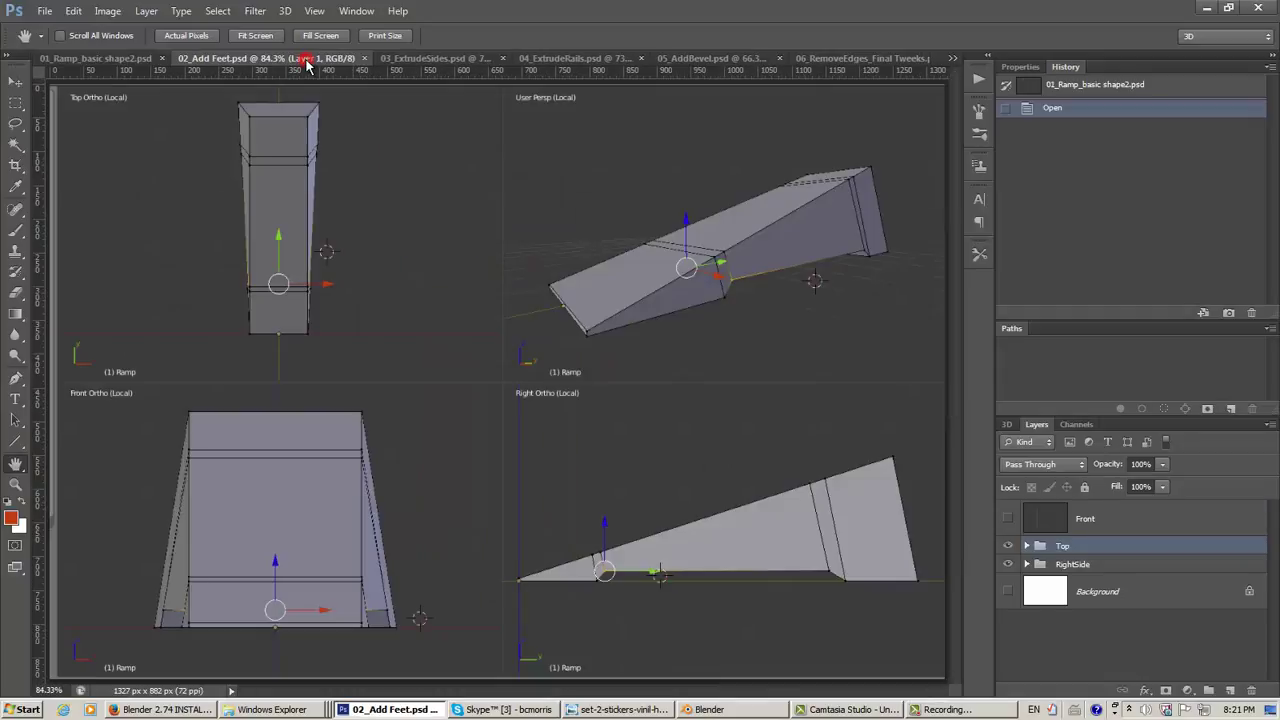
{"action": "left_click", "coordinate": [1207, 8]}
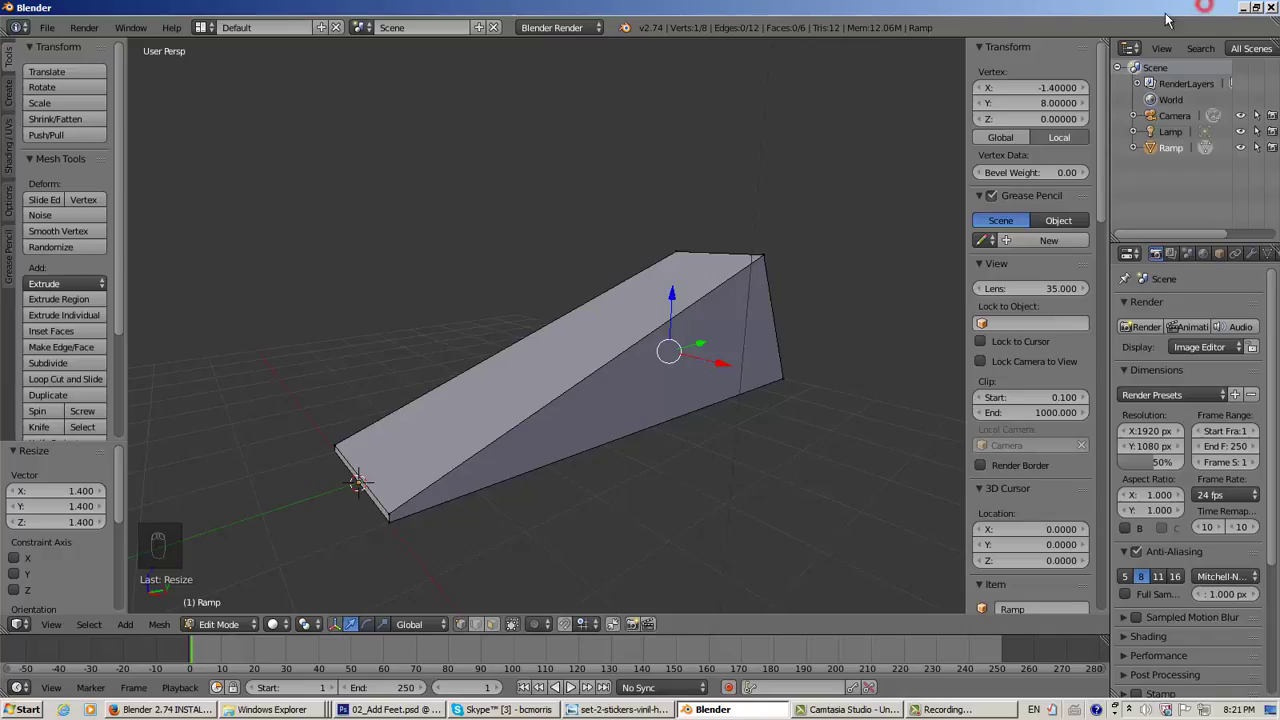
Begin saving the scene as a new file and browse to the Blender_Files_Record steps folder
{"action": "left_click", "coordinate": [44, 27]}
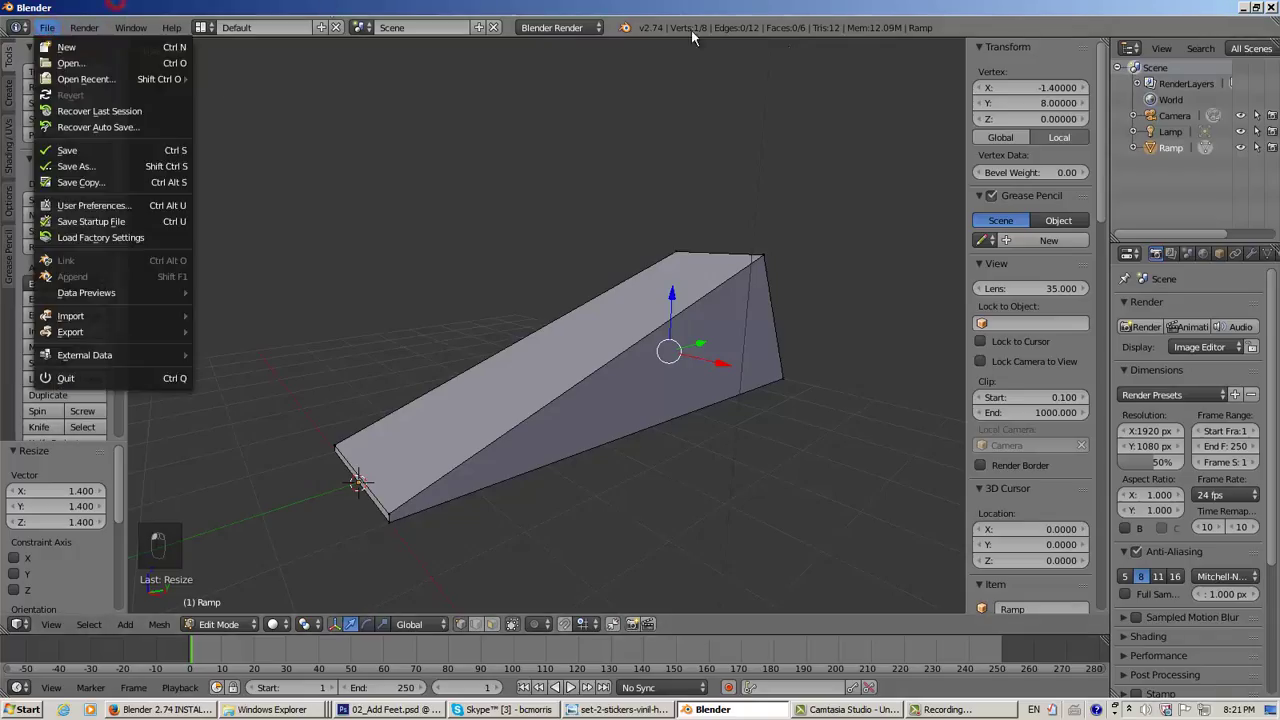
{"action": "left_click", "coordinate": [47, 29]}
{"action": "left_click", "coordinate": [73, 168]}
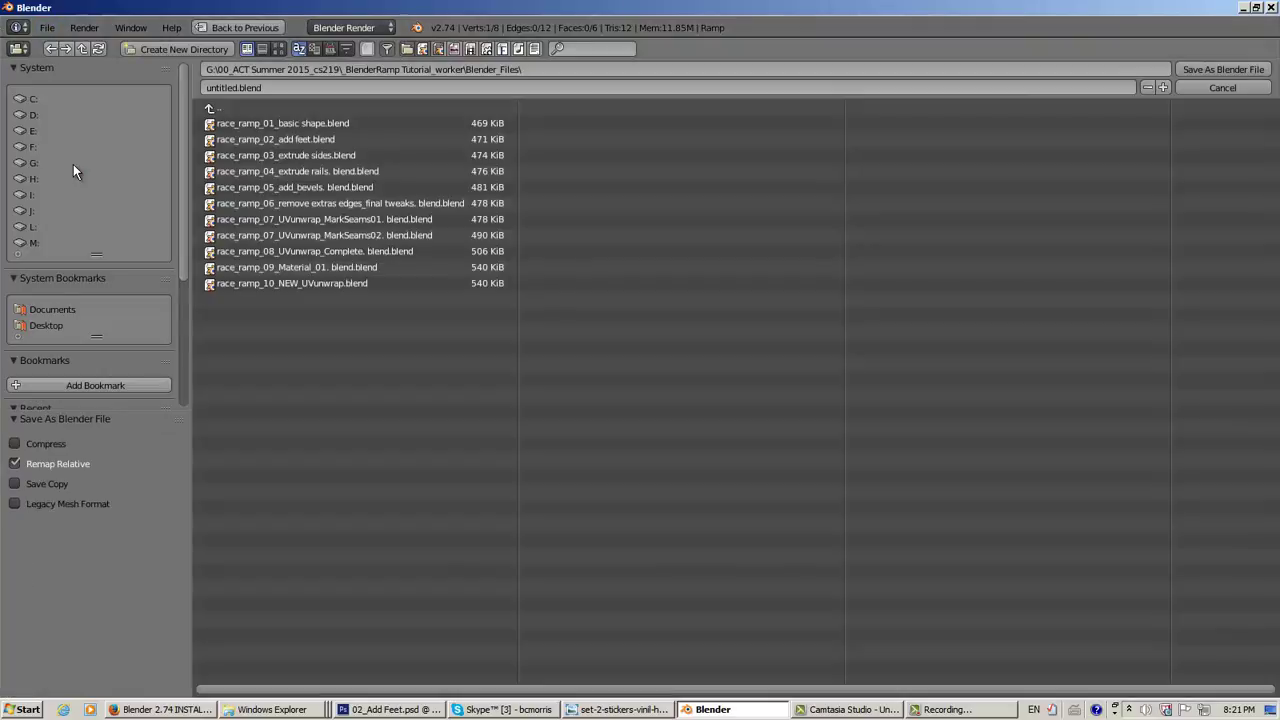
{"action": "left_click", "coordinate": [127, 46]}
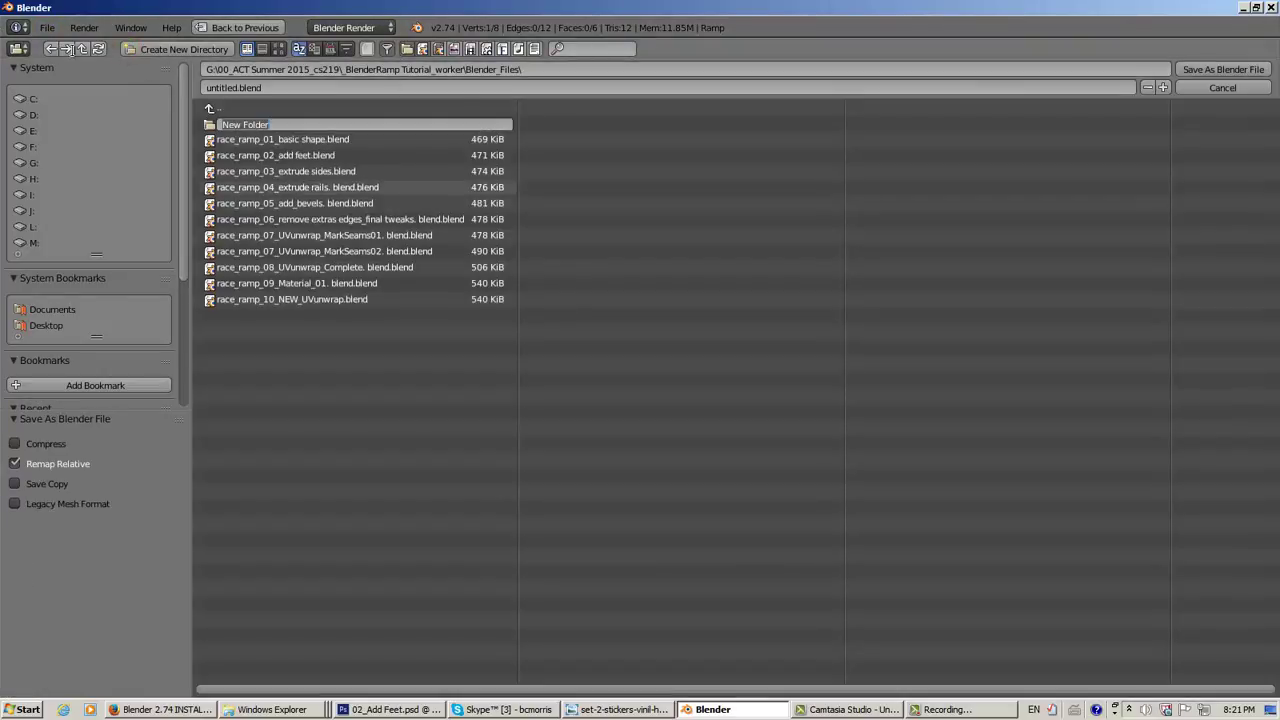
{"action": "left_click", "coordinate": [86, 49]}
{"action": "left_click", "coordinate": [86, 49]}
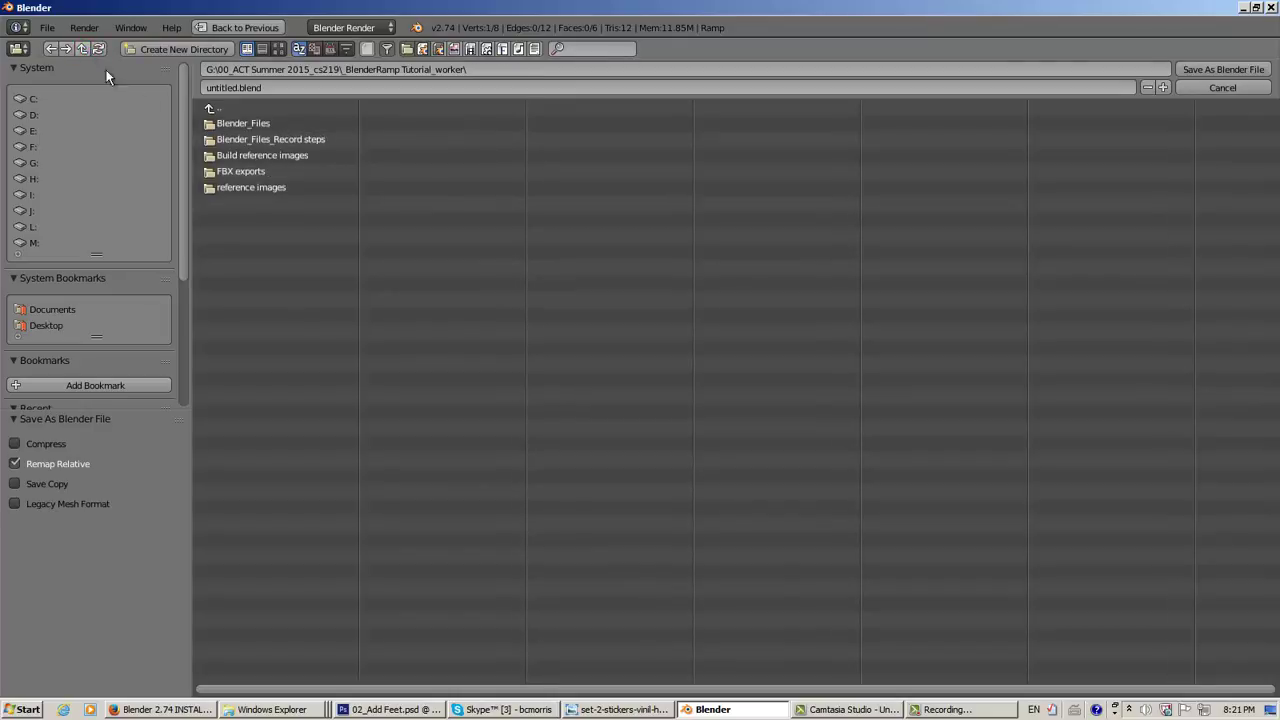
{"action": "left_click", "coordinate": [234, 138]}
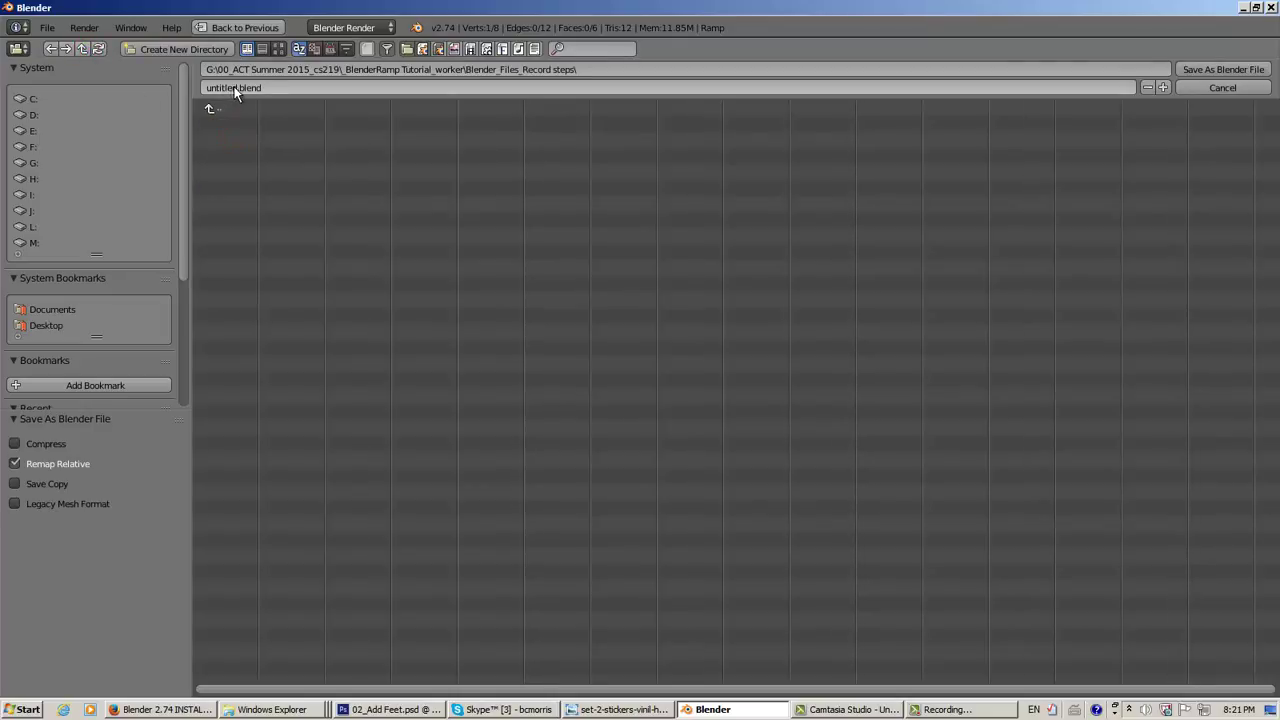
Name the file BasicShape.blend and save it in the current folder
{"action": "left_click", "coordinate": [225, 88]}
{"action": "left_click_drag", "start_coordinate": [237, 88], "coordinate": [199, 87]}
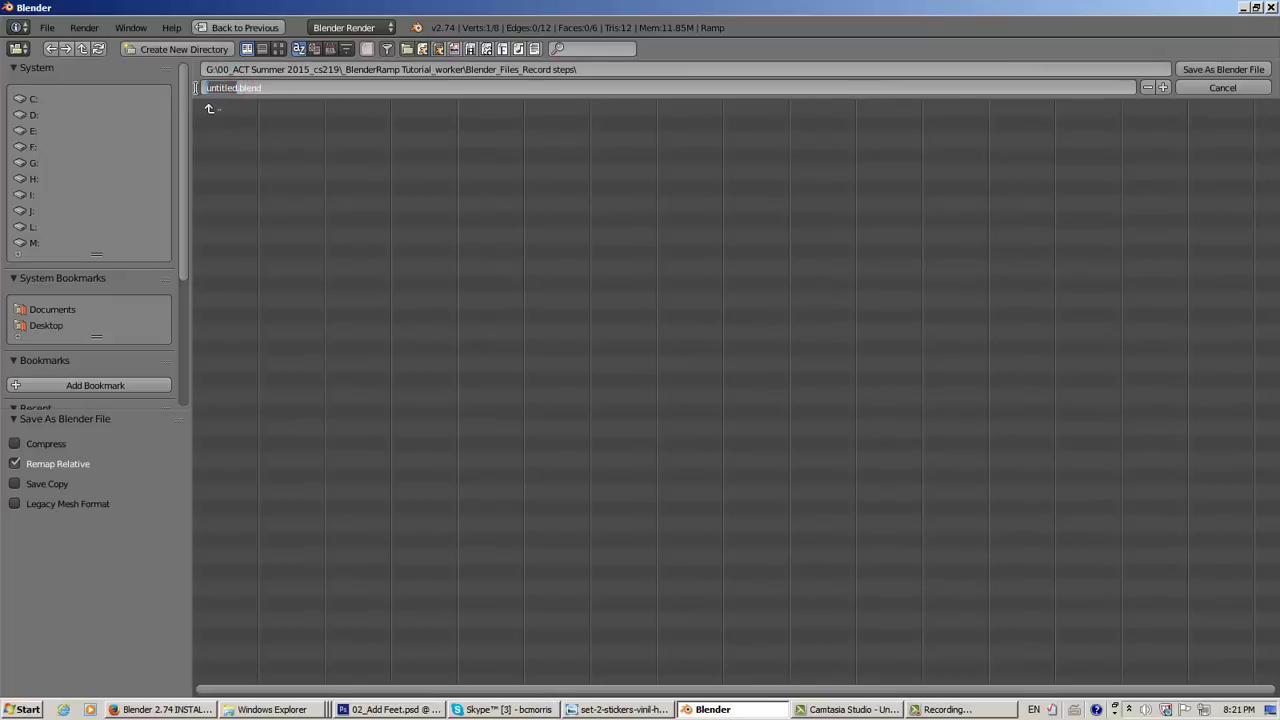
{"action": "key", "text": "BackSpace"}
{"action": "type", "text": "Basi"}
{"action": "type", "text": "cSahp"}
{"action": "key", "text": "BackSpace"}
{"action": "key", "text": "BackSpace"}
{"action": "key", "text": "BackSpace"}
{"action": "type", "text": "hap"}
{"action": "left_click", "coordinate": [1220, 70]}
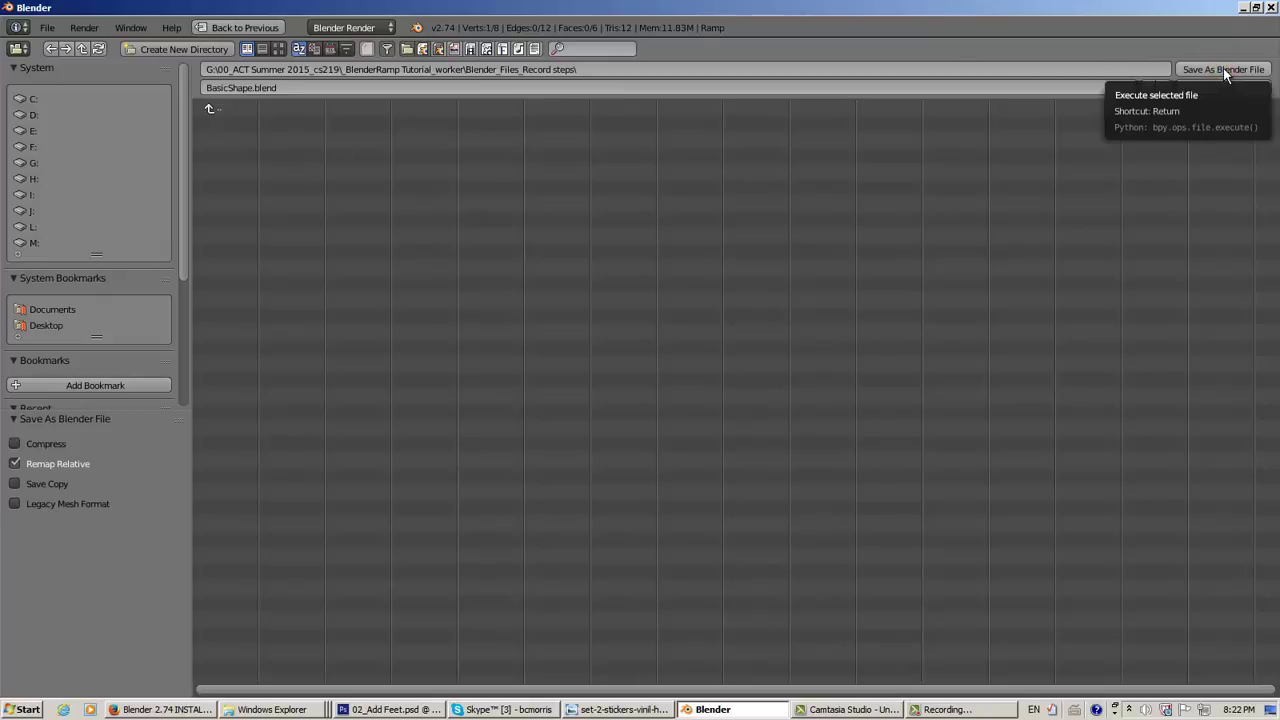
{"action": "left_click", "coordinate": [1222, 70]}
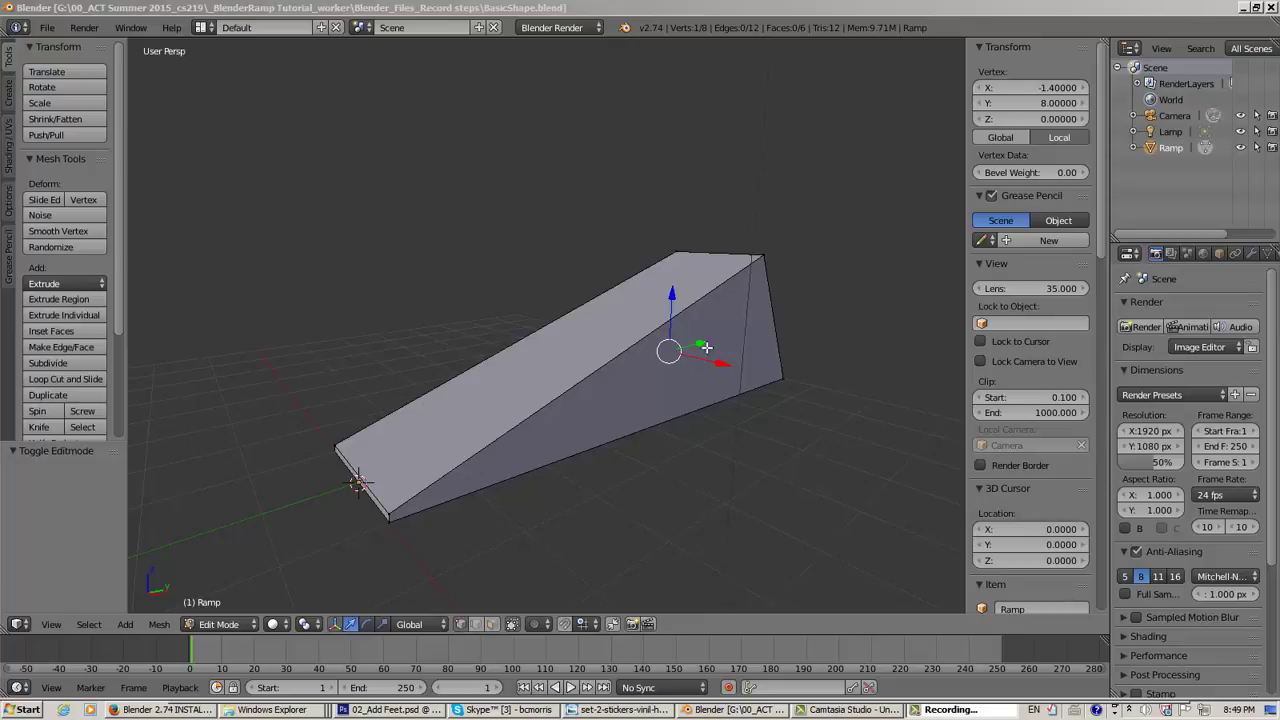
Switch to Photoshop, examine the feet in the right side view of the 02_Add Feet.psd reference, and return to Blender
{"action": "left_click", "coordinate": [399, 710]}
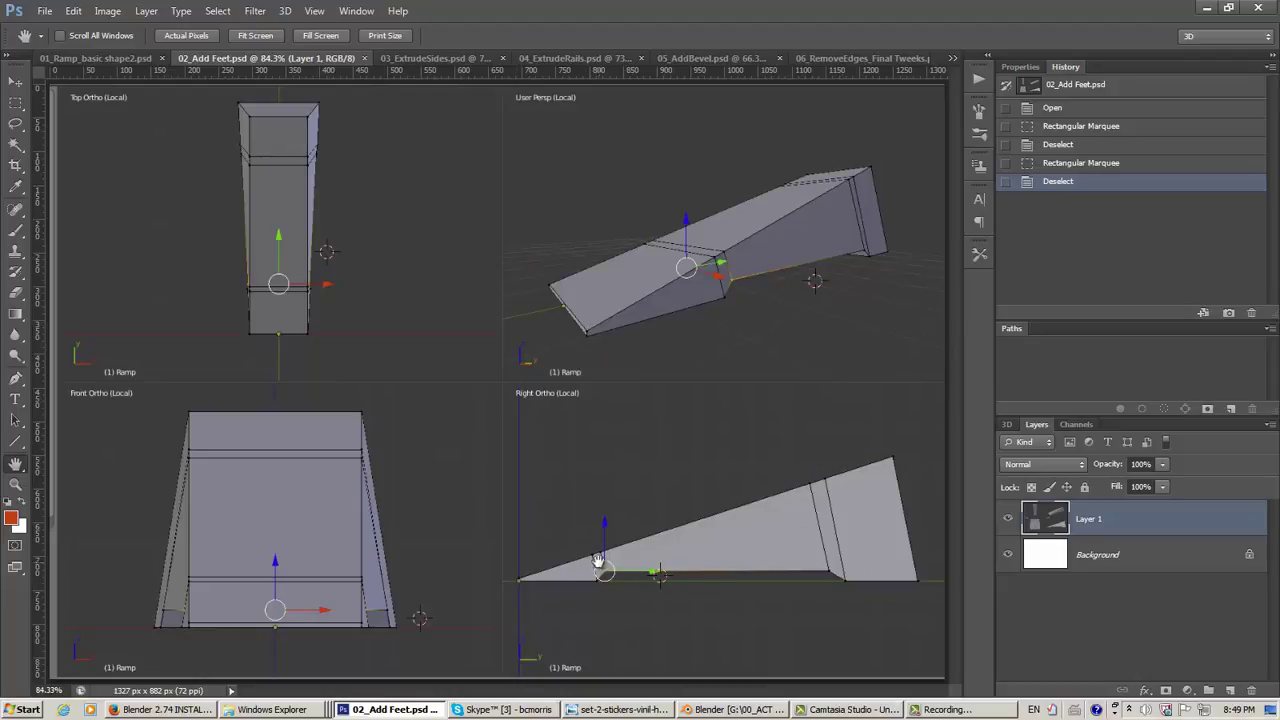
{"action": "left_click", "coordinate": [919, 580]}
{"action": "left_click", "coordinate": [845, 579]}
{"action": "left_click", "coordinate": [521, 583]}
{"action": "left_click", "coordinate": [1207, 7]}
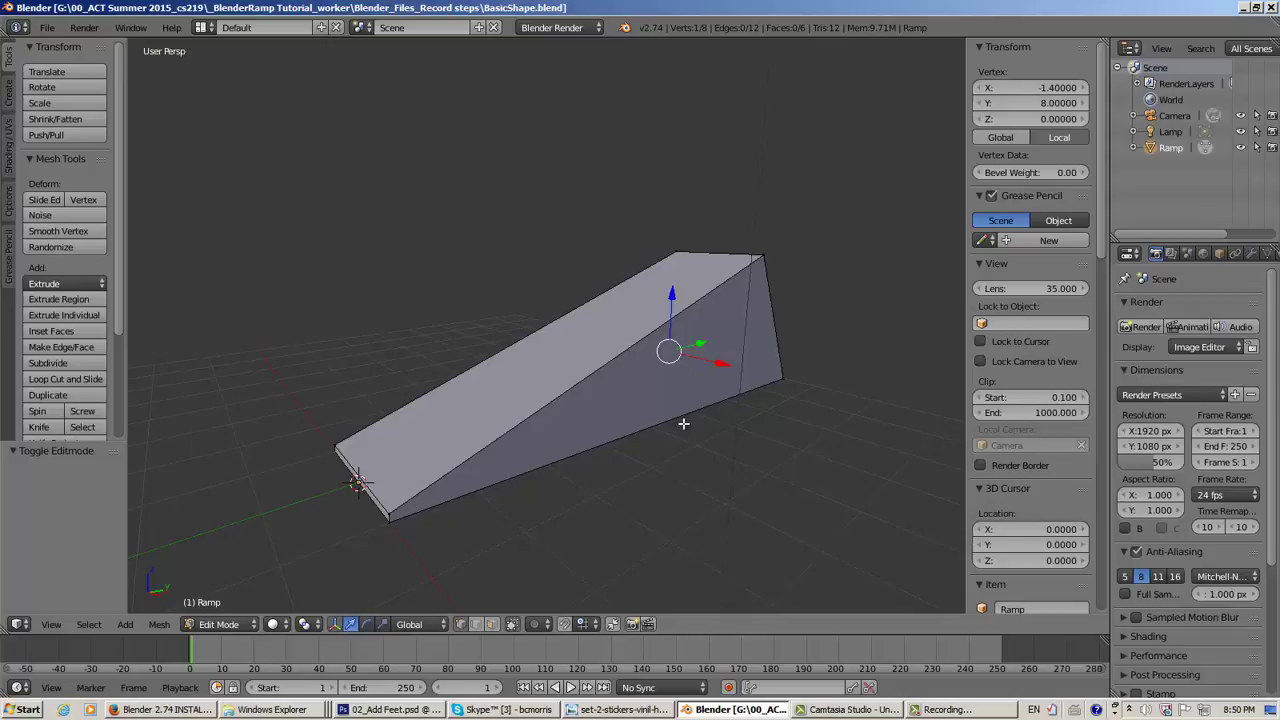
Examine the ramp's sloped top and side faces from several perspective angles
{"action": "scroll", "coordinate": [683, 423], "scroll_direction": "up", "scroll_amount": 2}
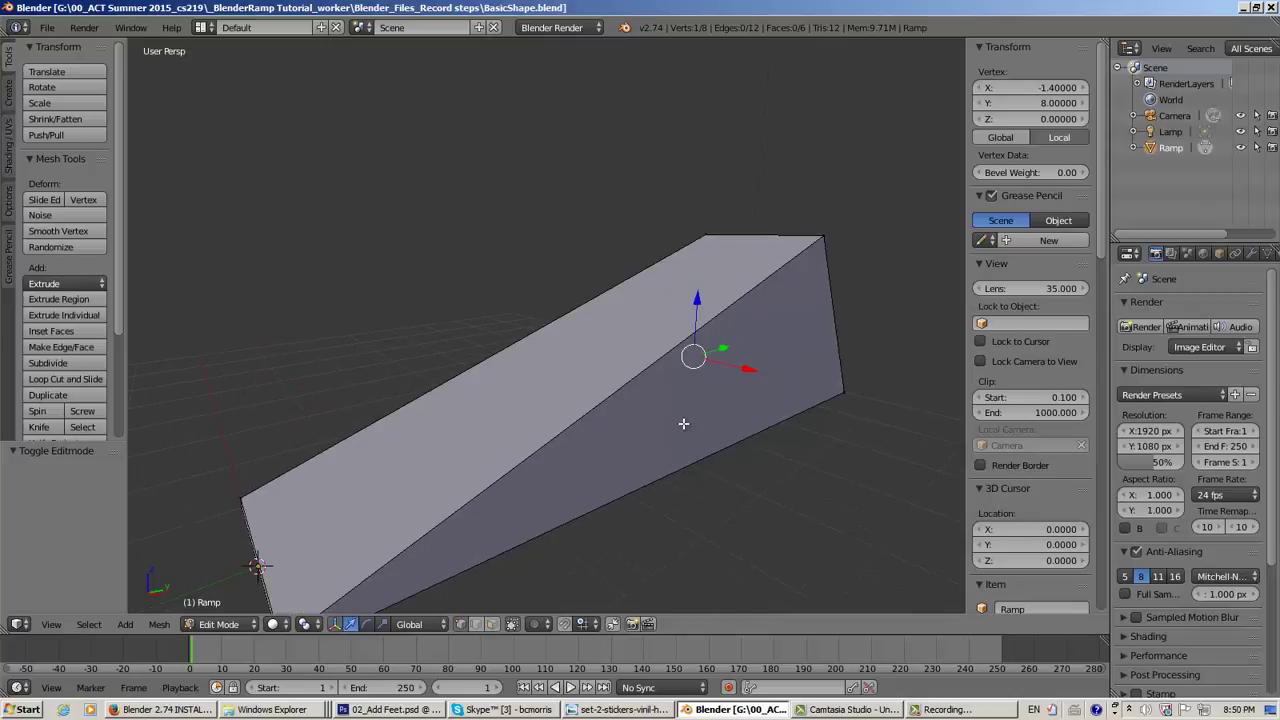
{"action": "middle_click_drag", "start_coordinate": [713, 462], "coordinate": [710, 412]}
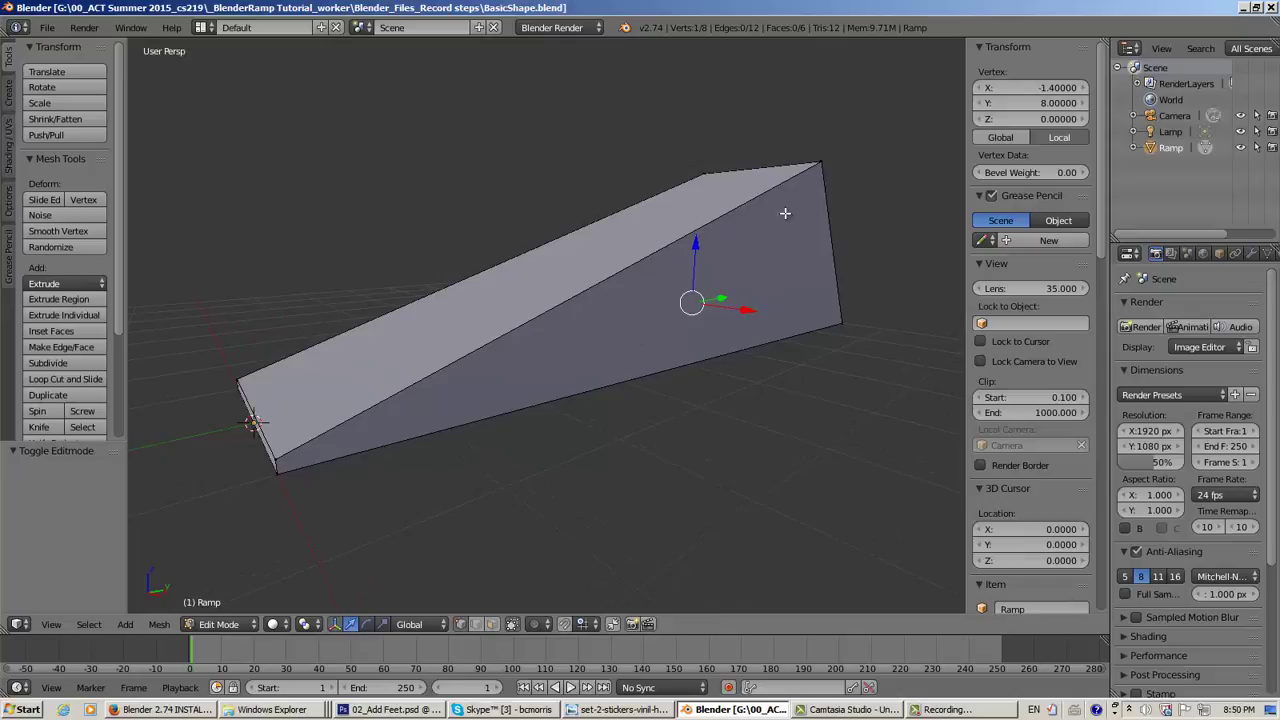
{"action": "middle_click_drag", "start_coordinate": [866, 170], "coordinate": [866, 171]}
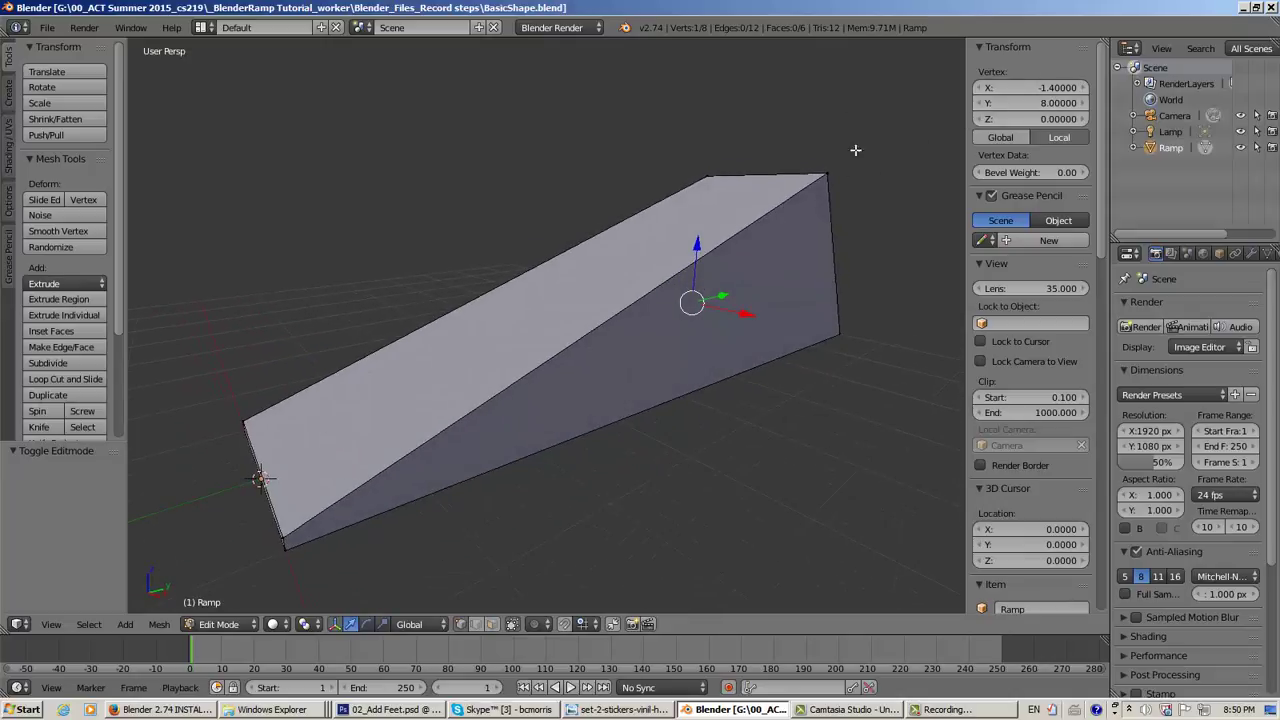
{"action": "middle_click_drag", "start_coordinate": [744, 208], "coordinate": [652, 237]}
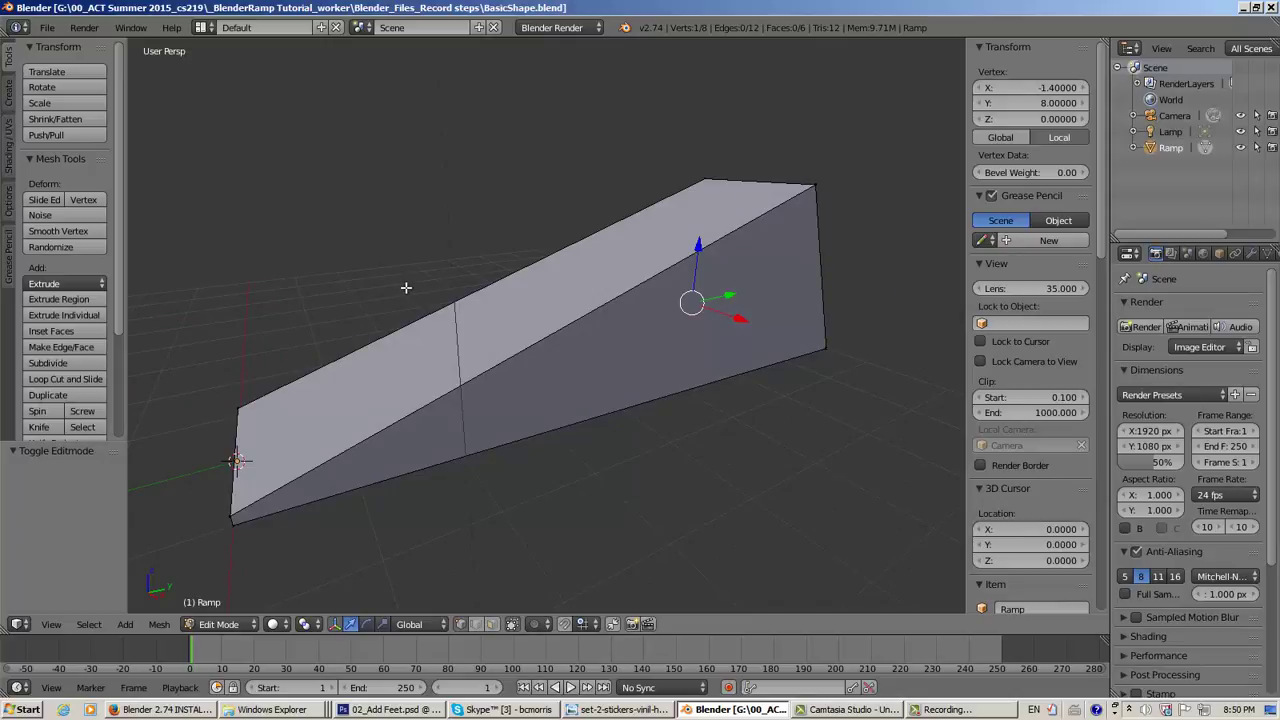
{"action": "middle_click_drag", "start_coordinate": [406, 286], "coordinate": [431, 277]}
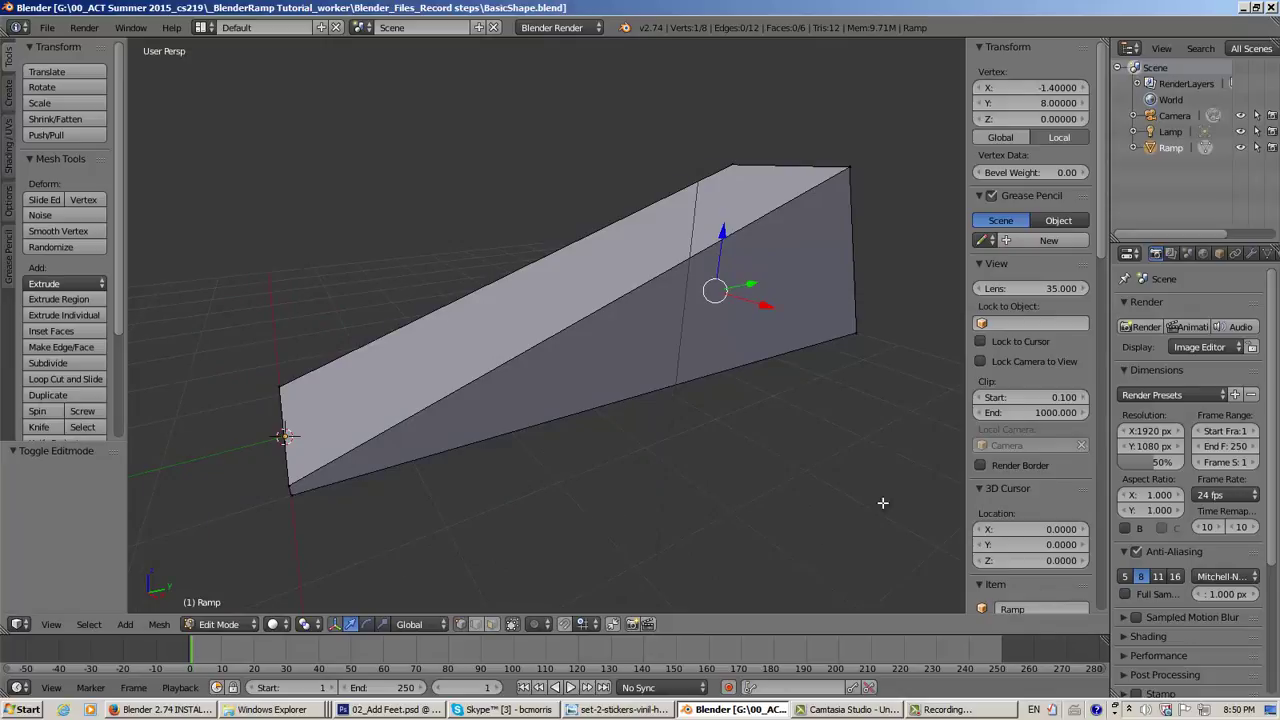
In the right orthographic view, select the lamp and move it about 3.3 units in the negative Y direction, clear of the ramp
{"action": "scroll", "coordinate": [734, 360], "scroll_direction": "down", "scroll_amount": 5}
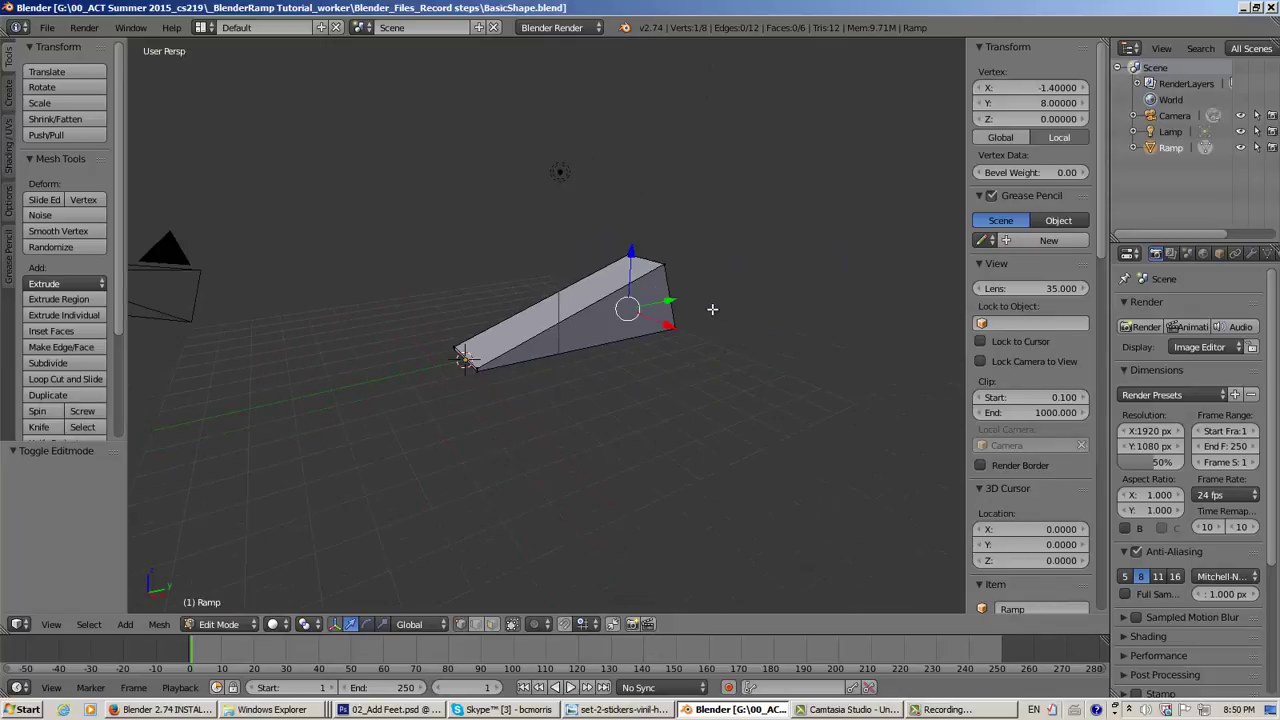
{"action": "key", "text": "KP_3"}
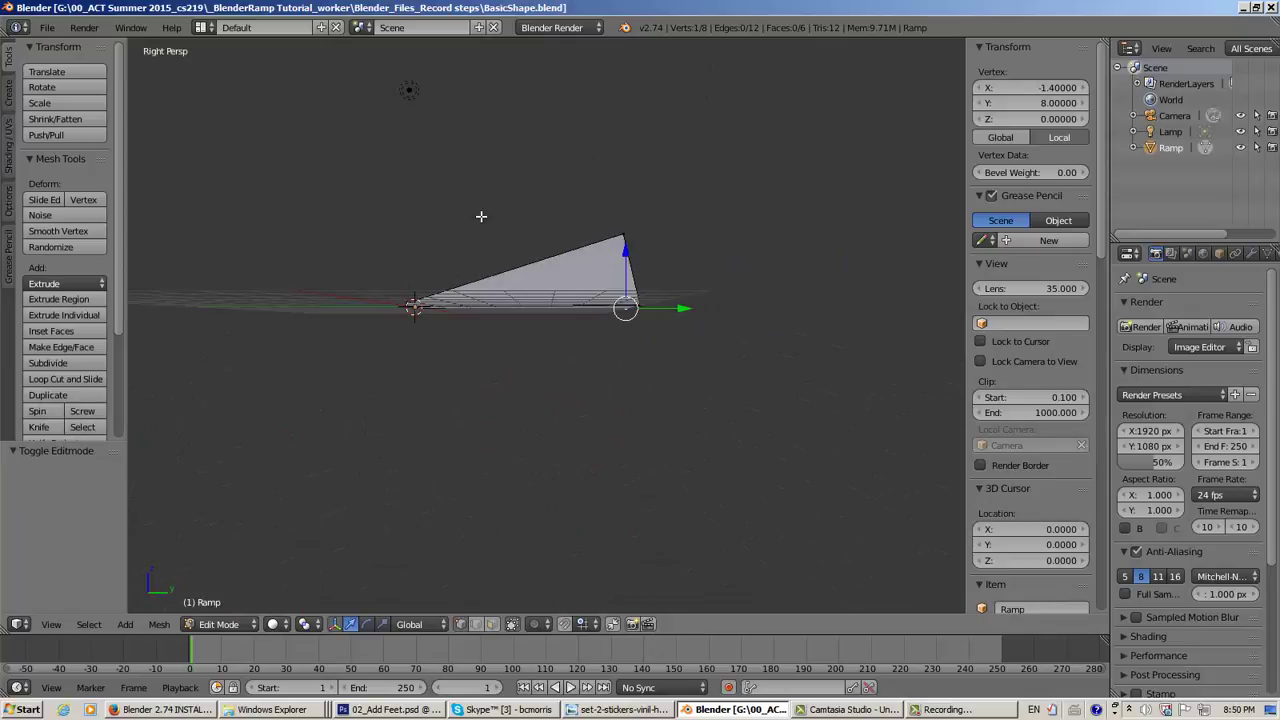
{"action": "key", "text": "KP_5"}
{"action": "scroll", "coordinate": [481, 216], "scroll_direction": "up", "scroll_amount": 3}
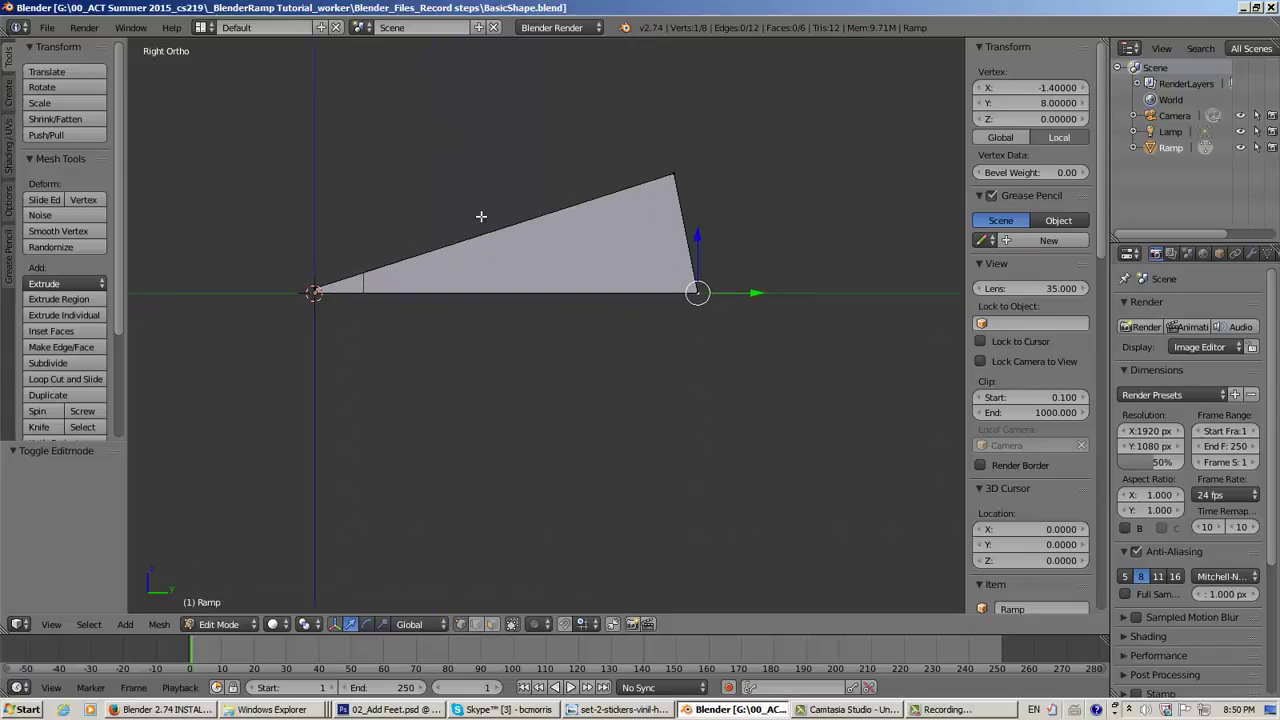
{"action": "middle_click_drag", "start_coordinate": [477, 137], "coordinate": [492, 242], "text": "shift"}
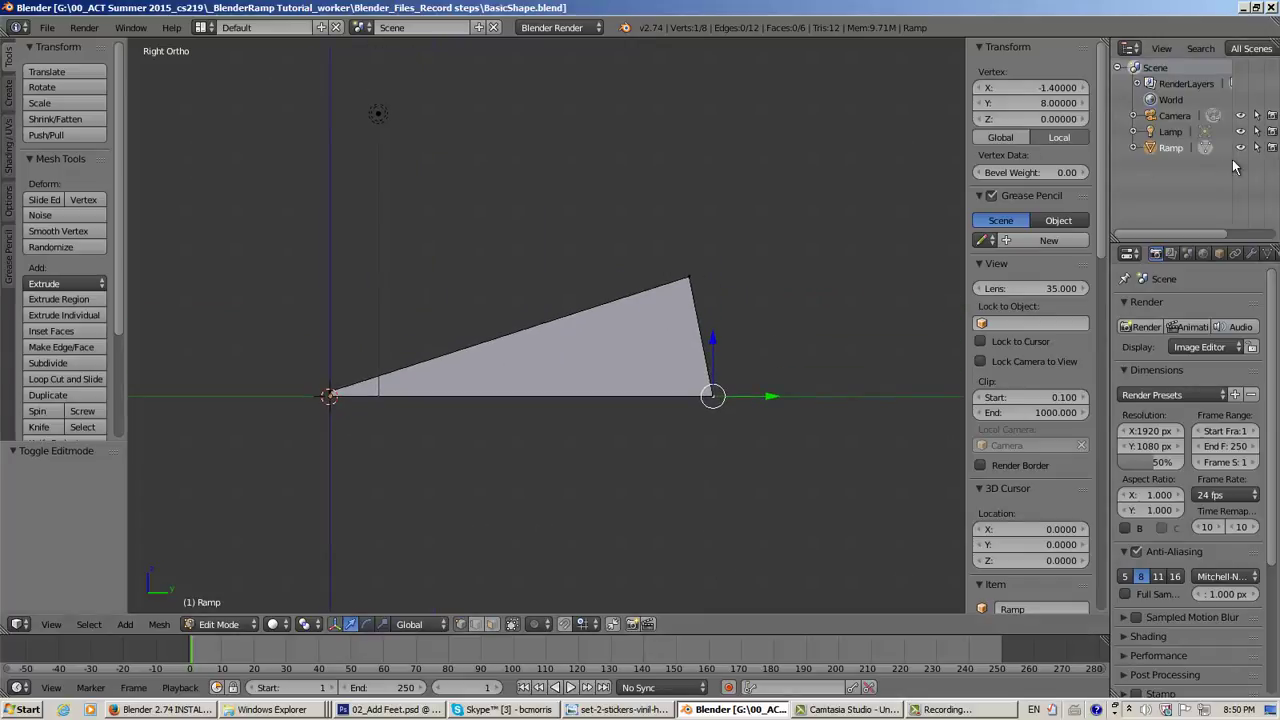
{"action": "left_click", "coordinate": [1148, 133]}
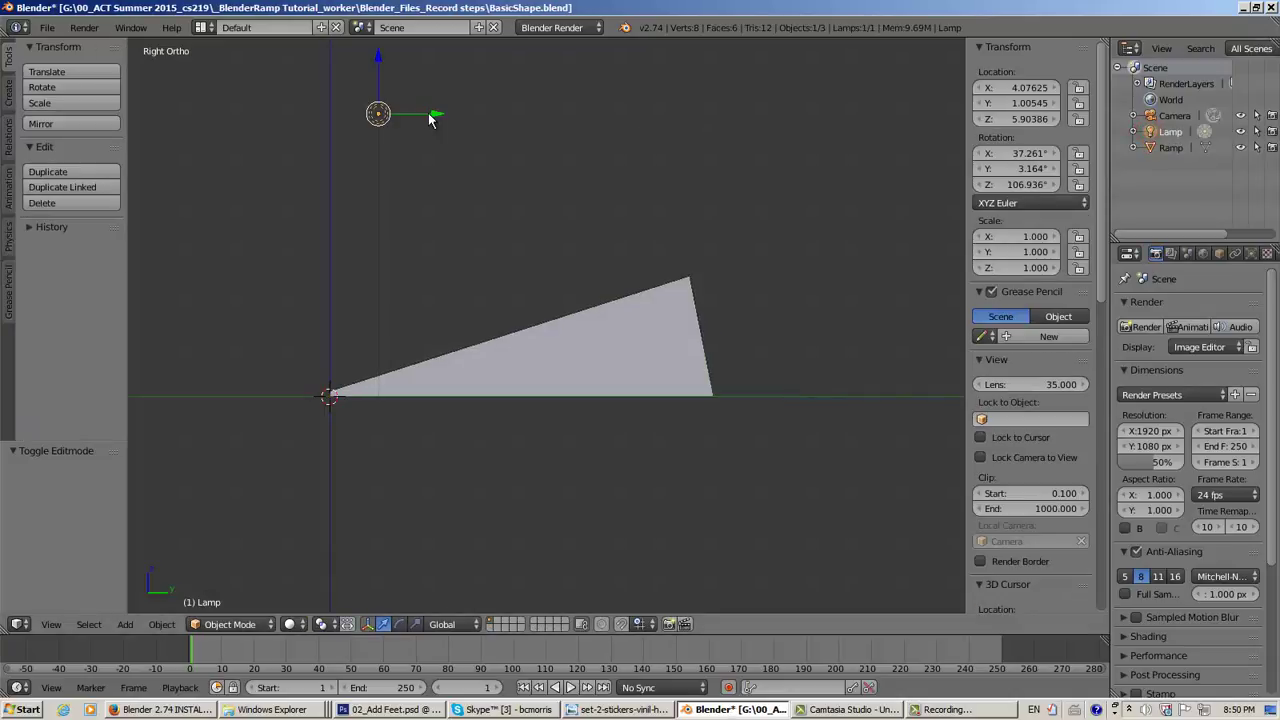
{"action": "key", "text": "g"}
{"action": "key", "text": "y"}
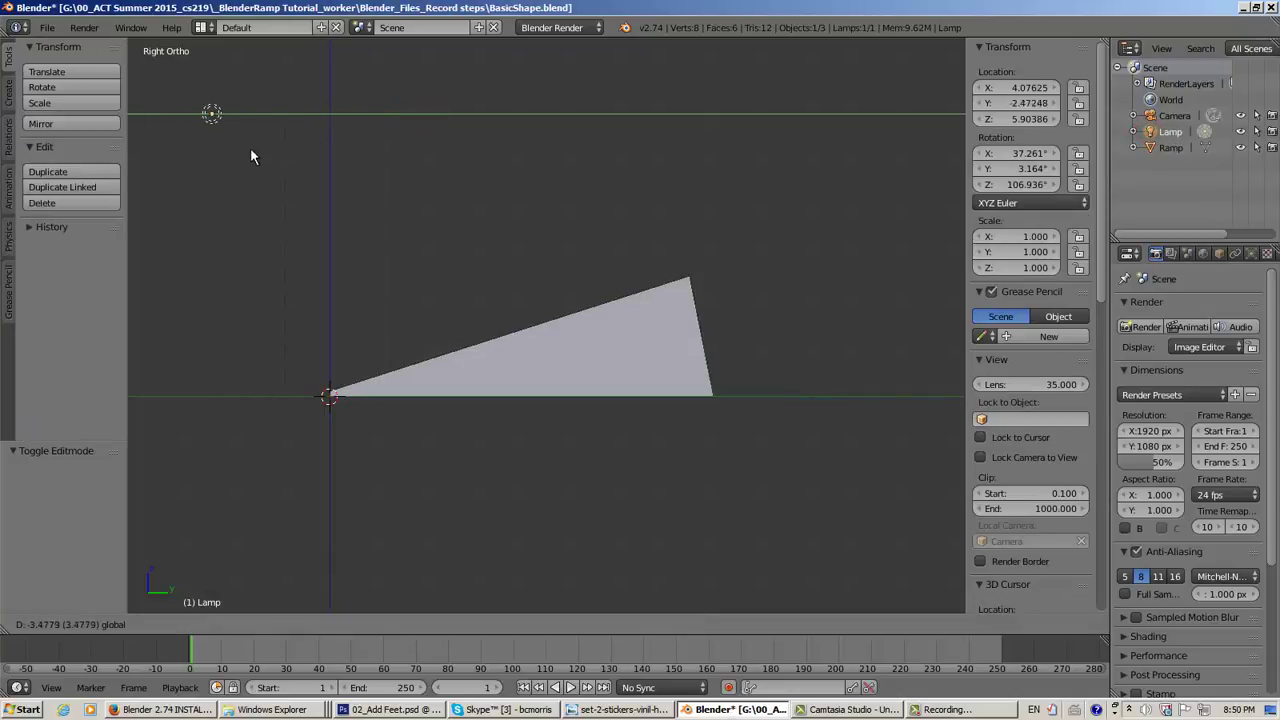
{"action": "left_click", "coordinate": [268, 149]}
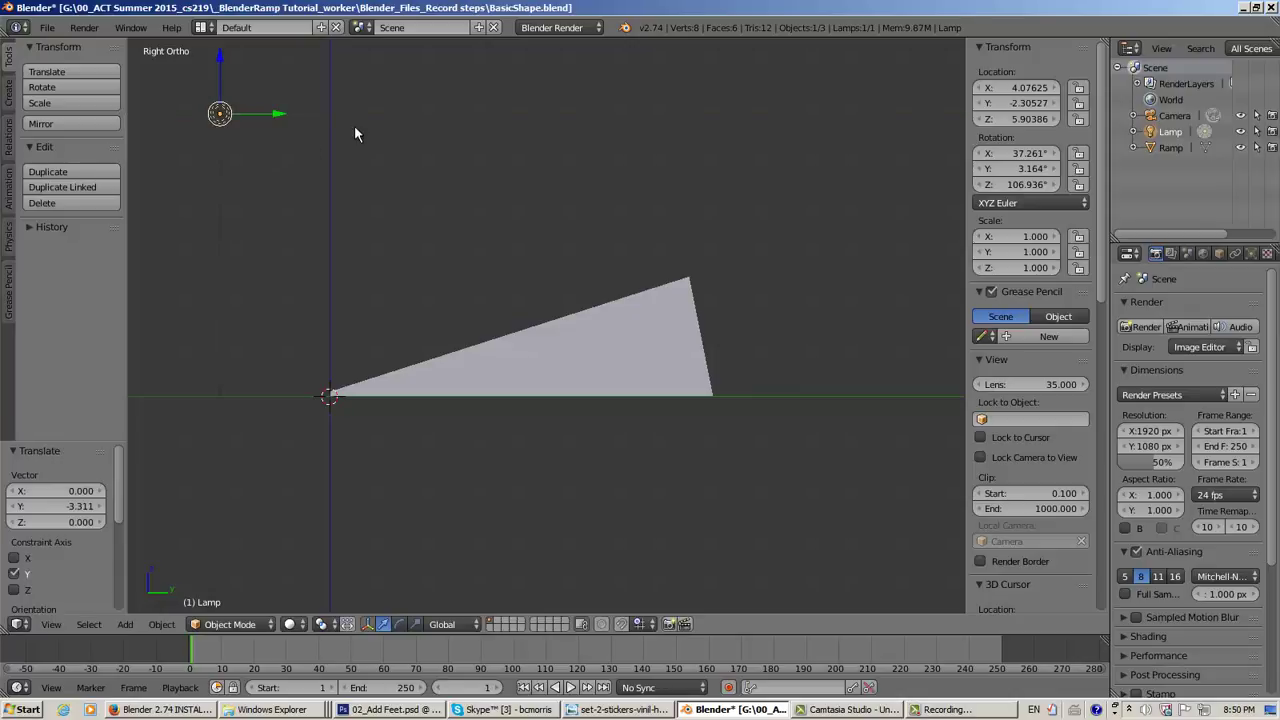
Nudge the lamp up 0.05 units in Z and about 0.033 units in the negative Y direction
{"action": "mouse_move", "coordinate": [220, 80]}
{"action": "left_mouse_down"}
{"action": "mouse_move", "coordinate": [233, 174]}
{"action": "mouse_move", "coordinate": [236, 74]}
{"action": "left_mouse_up"}
{"action": "left_click", "coordinate": [237, 73]}
{"action": "key", "text": "g"}
{"action": "key", "text": "y"}
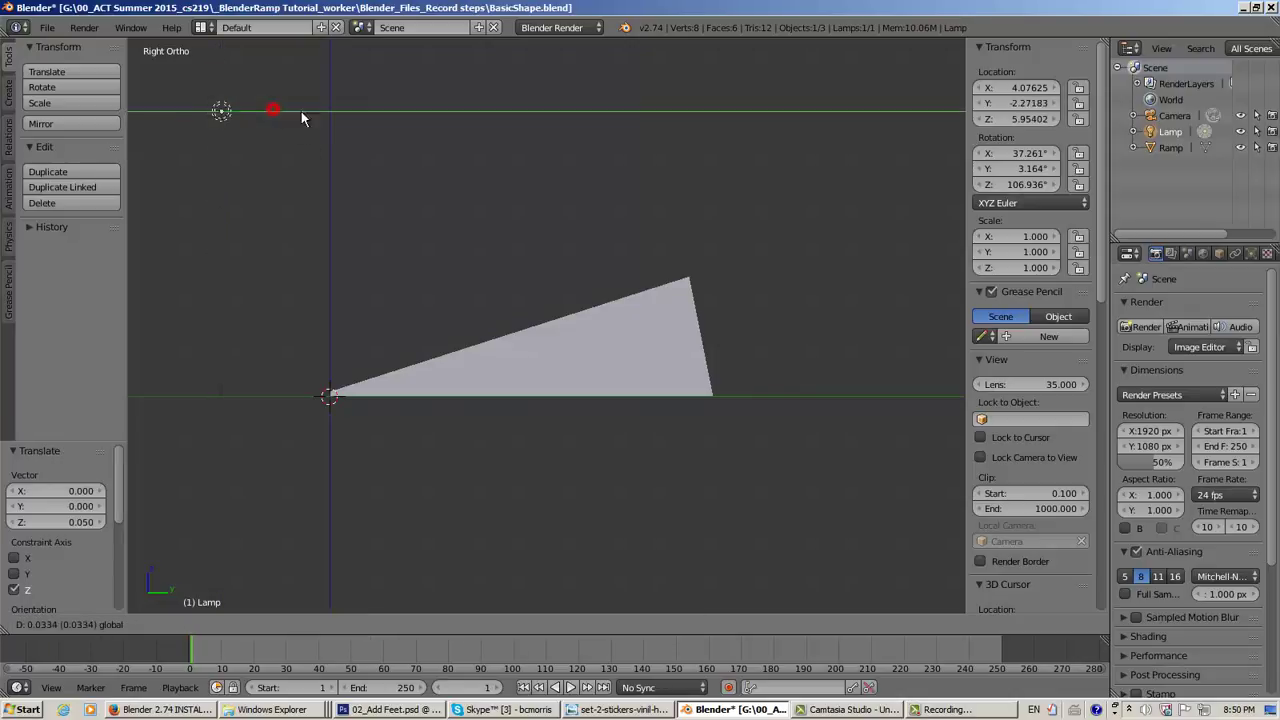
{"action": "left_click", "coordinate": [271, 163]}
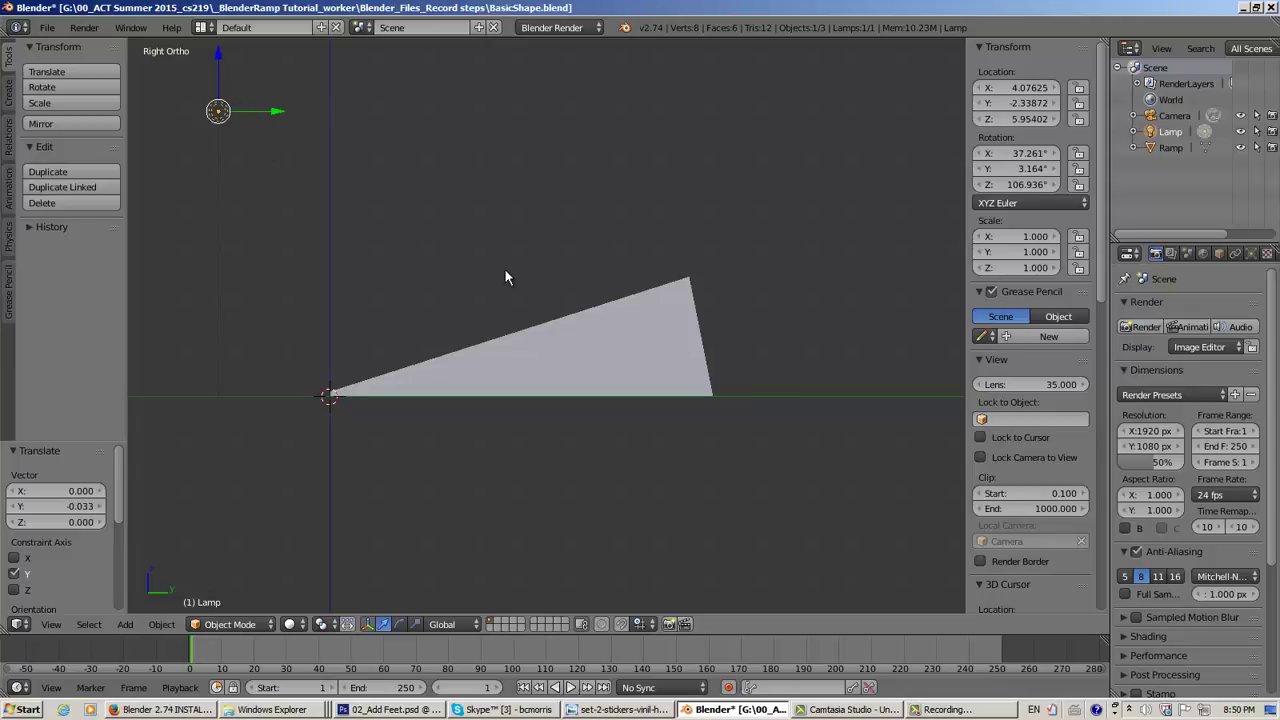
Select the ramp and switch it to Edit Mode in a close right orthographic view
{"action": "scroll", "coordinate": [500, 290], "scroll_direction": "up", "scroll_amount": 2}
{"action": "scroll", "coordinate": [490, 301], "scroll_direction": "up", "scroll_amount": 1}
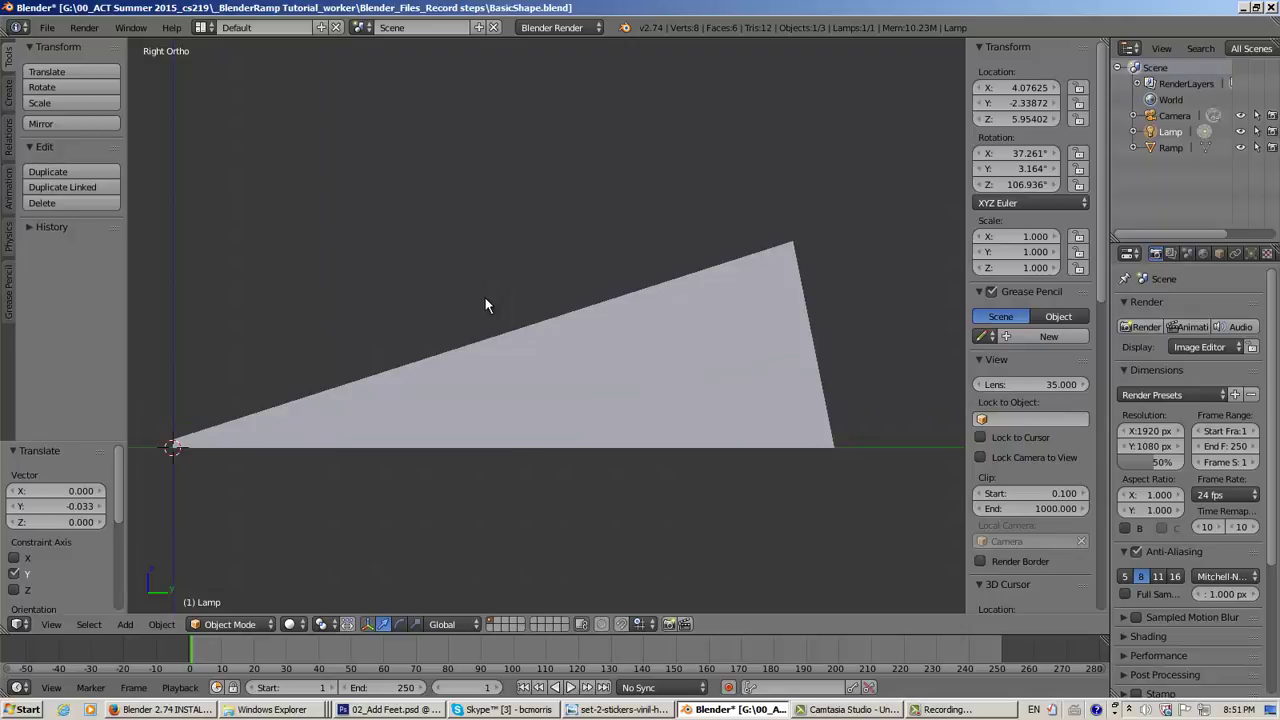
{"action": "middle_click_drag", "start_coordinate": [477, 286], "coordinate": [518, 279], "text": "shift"}
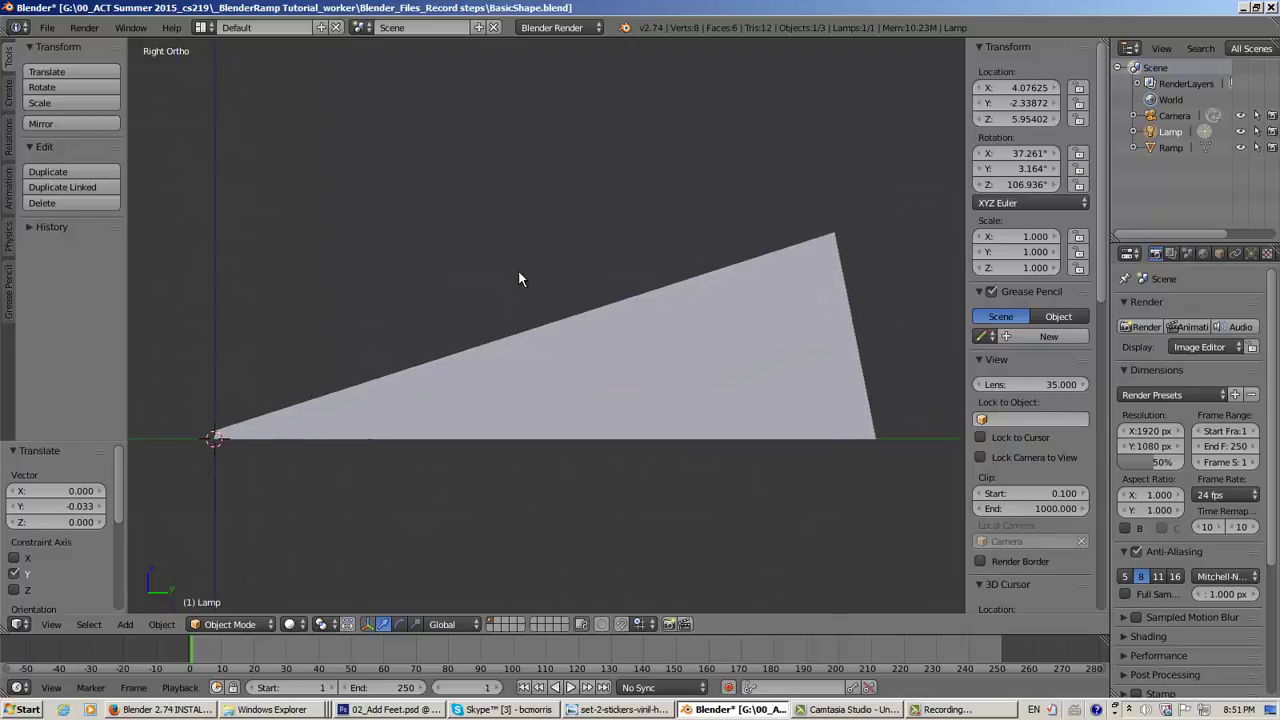
{"action": "scroll", "coordinate": [339, 438], "scroll_direction": "up", "scroll_amount": 3}
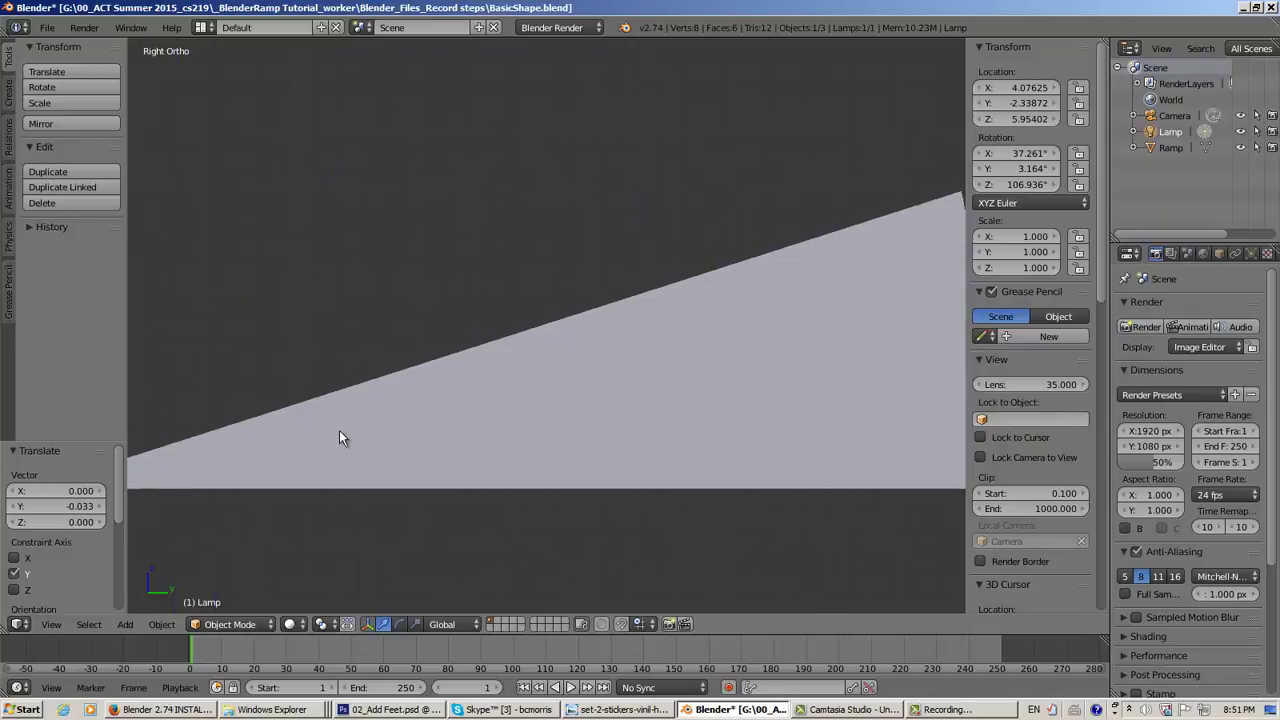
{"action": "scroll", "coordinate": [338, 437], "scroll_direction": "down", "scroll_amount": 2}
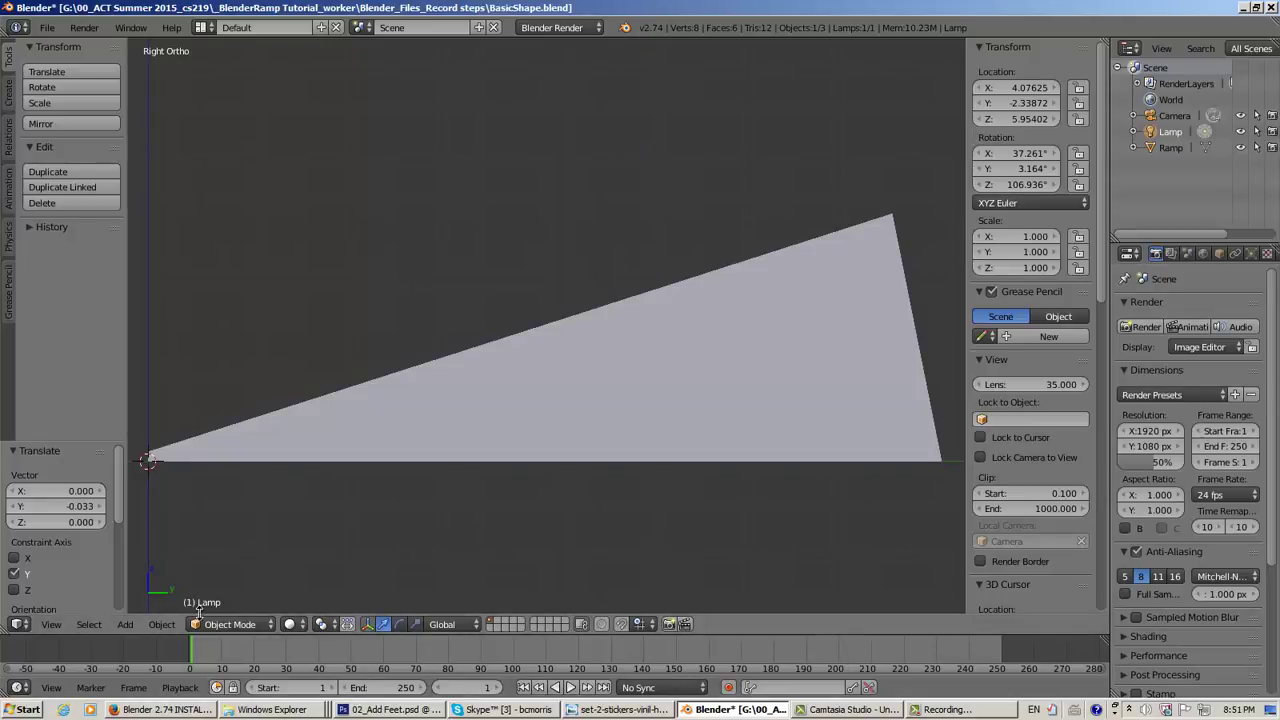
{"action": "right_click", "coordinate": [600, 364]}
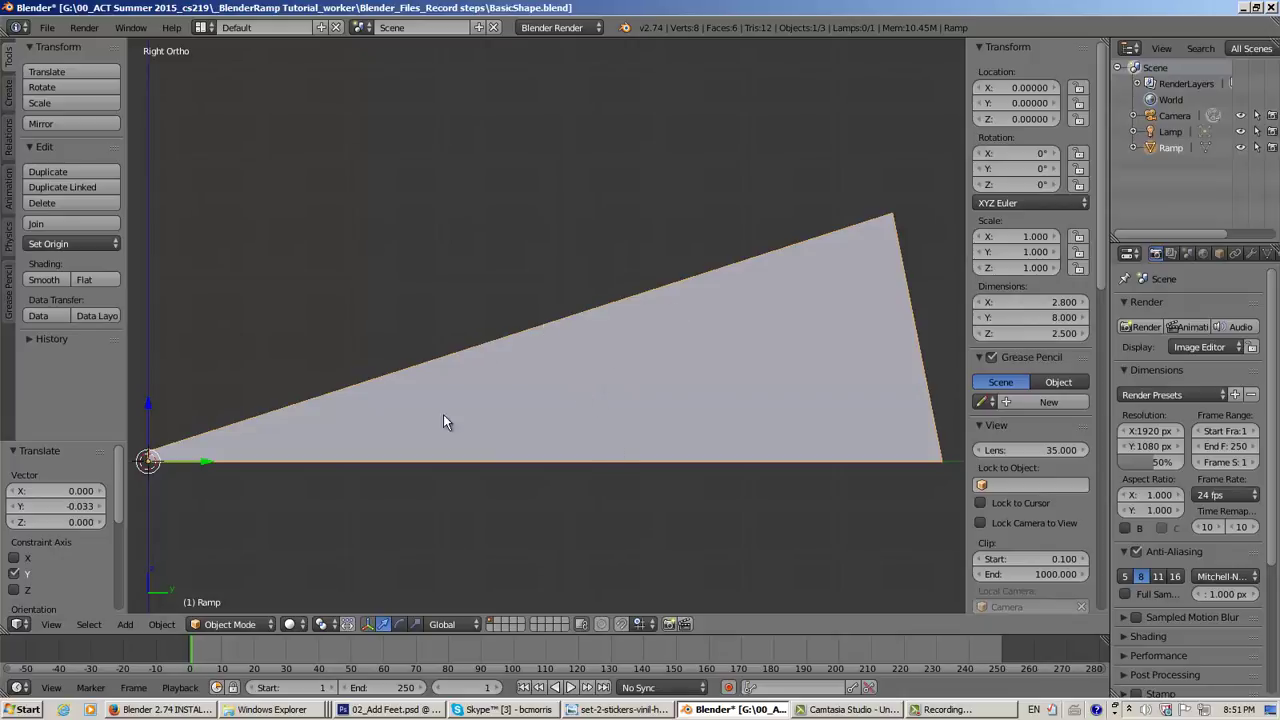
{"action": "left_click", "coordinate": [238, 624]}
{"action": "left_click", "coordinate": [239, 585]}
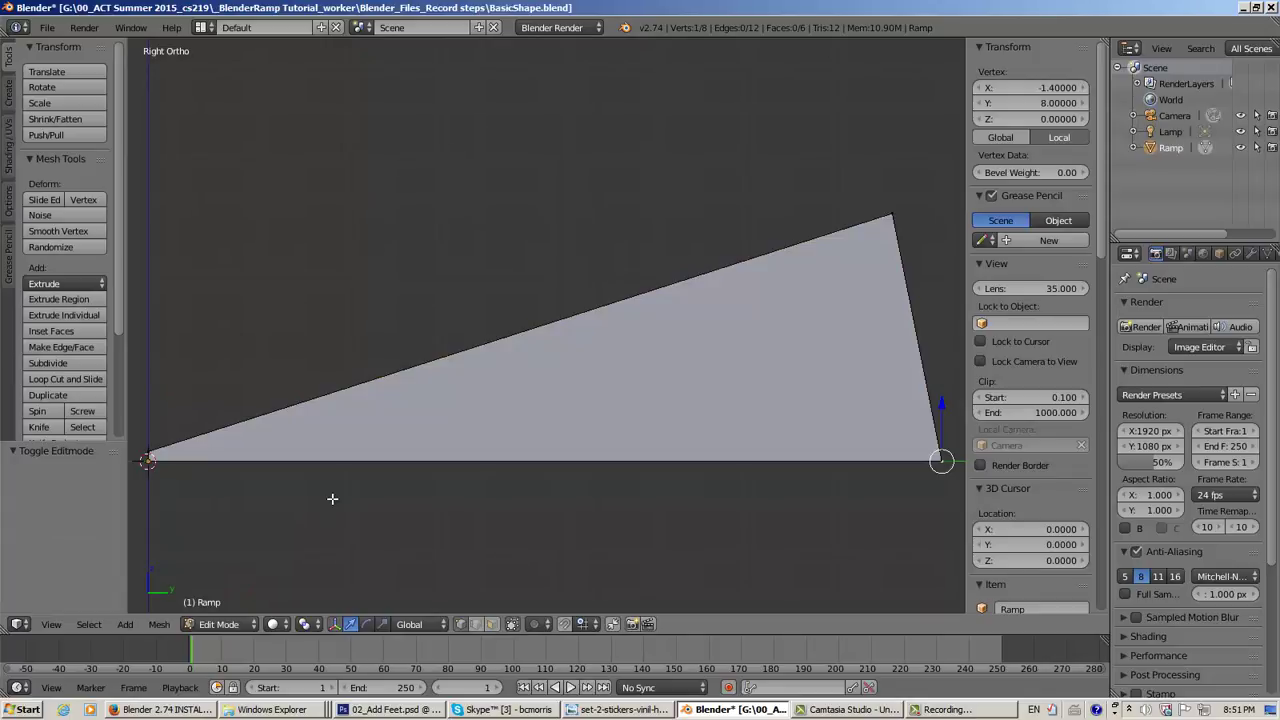
Add two crosswise loop cuts to the ramp, at about Y 1.53 near the thin end and Y 6.3 near the tall end
{"action": "key", "text": "ctrl+r"}
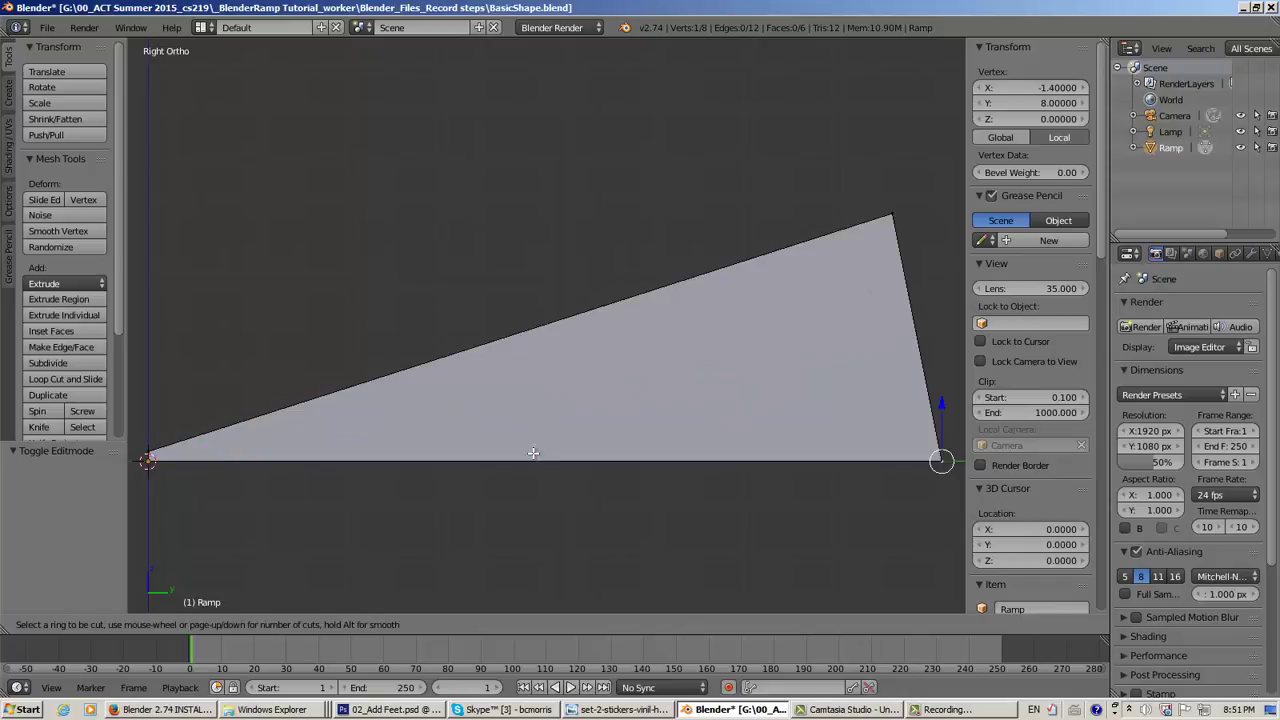
{"action": "left_click", "coordinate": [521, 346]}
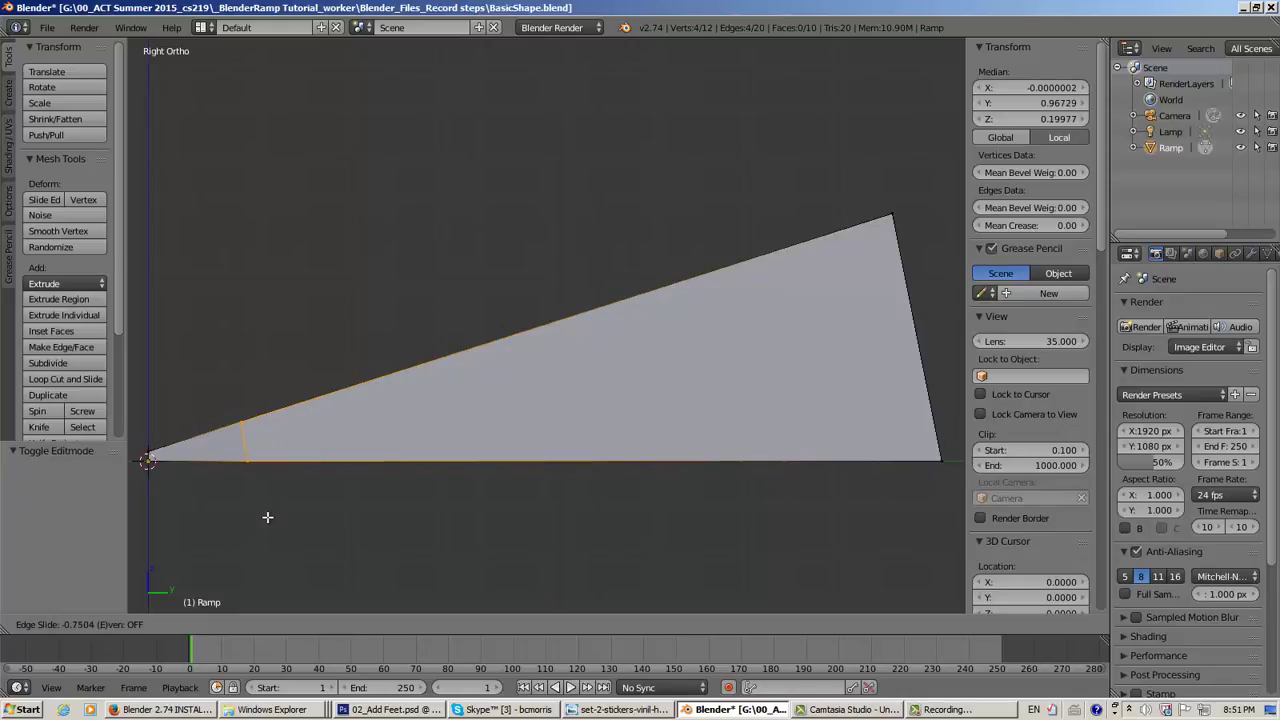
{"action": "left_click", "coordinate": [331, 528]}
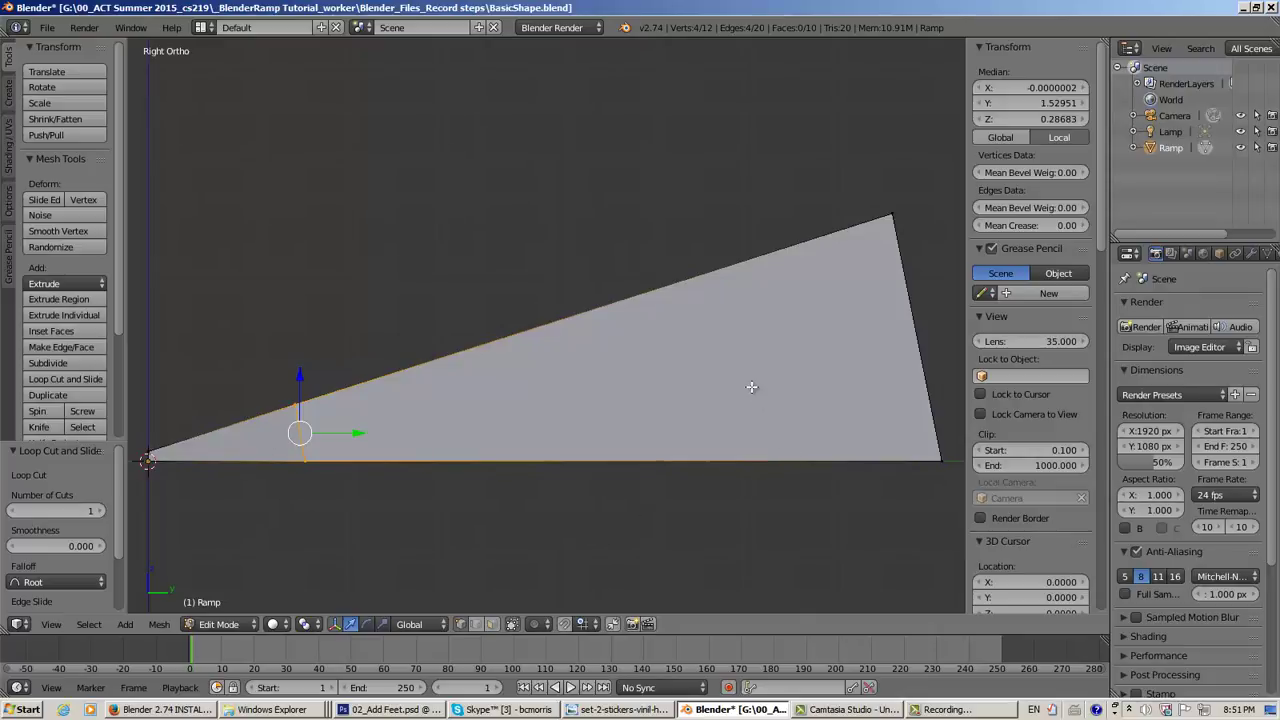
{"action": "key", "text": "ctrl+r"}
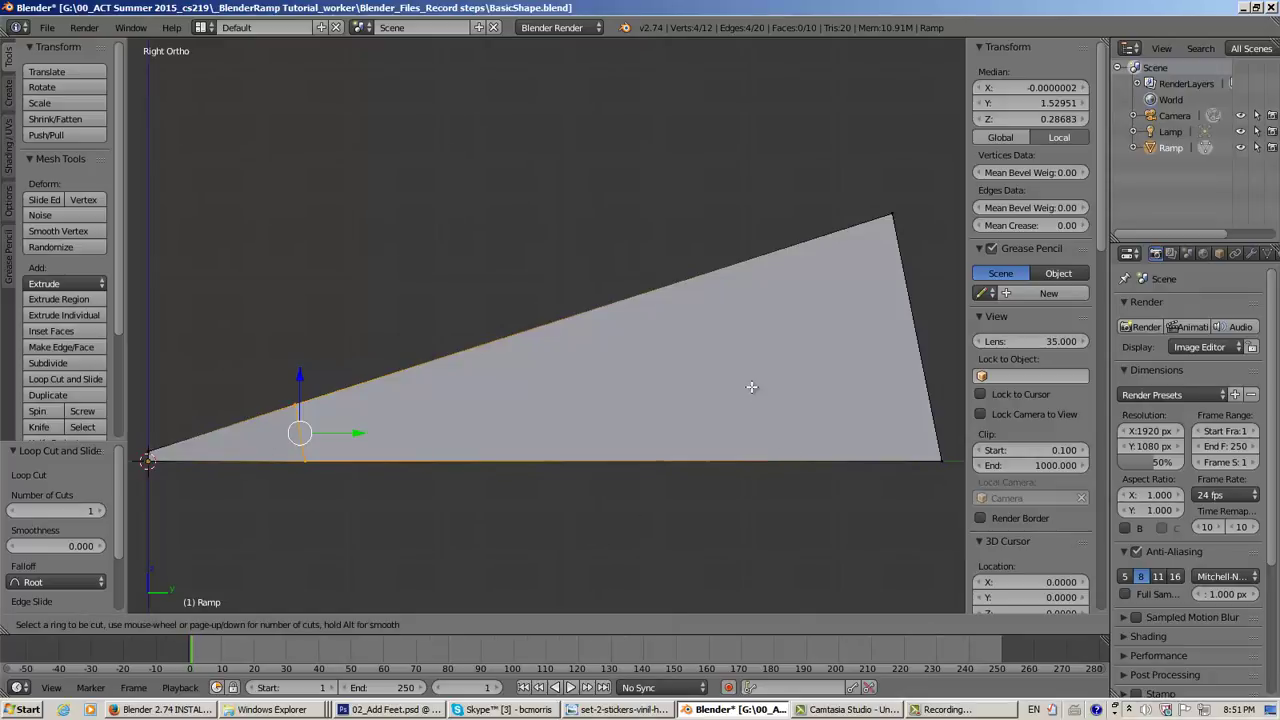
{"action": "left_click", "coordinate": [604, 317]}
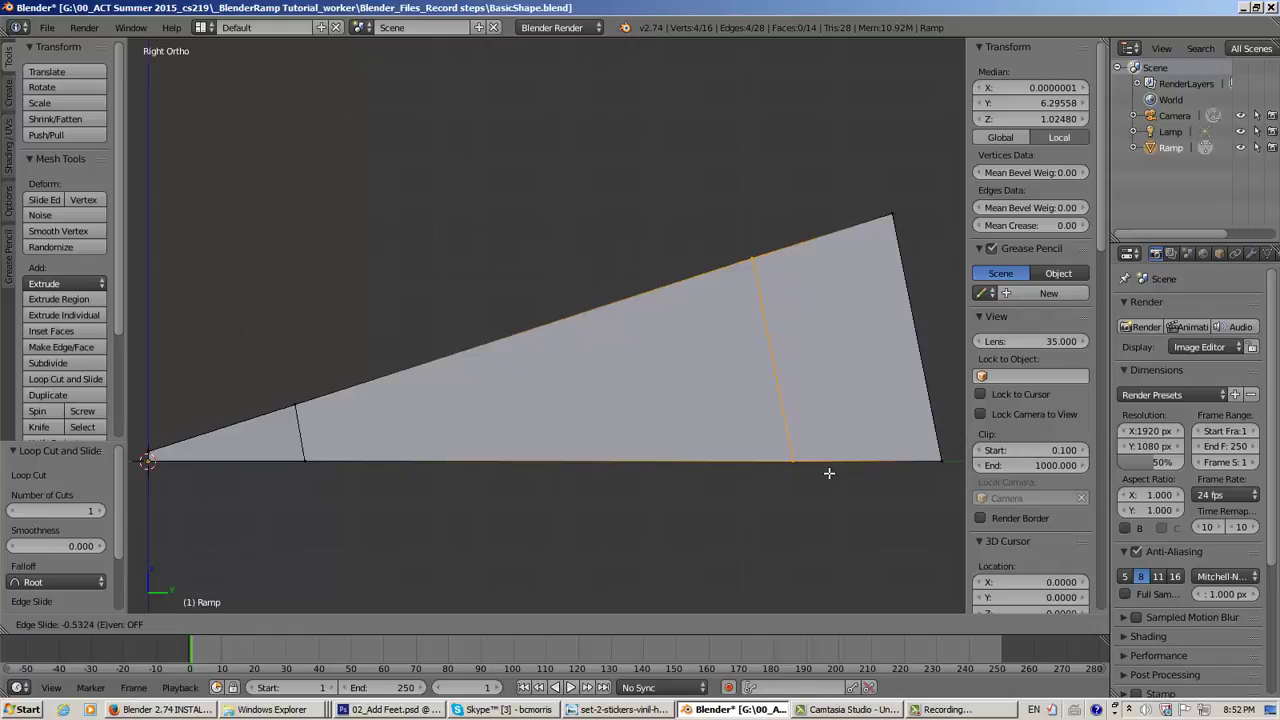
{"action": "left_click", "coordinate": [828, 472]}
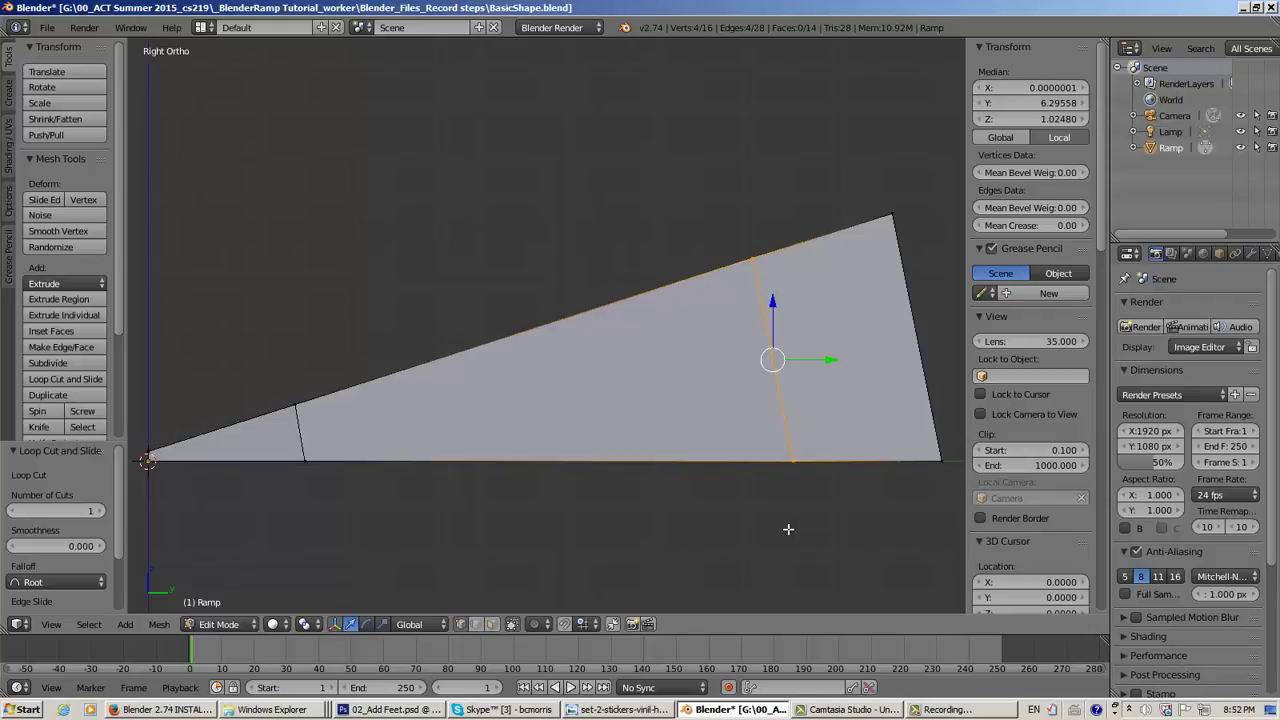
Add a second loop cut just inside each existing one, at about Y 6.05 and Y 1.78, and deselect everything
{"action": "key", "text": "ctrl+r"}
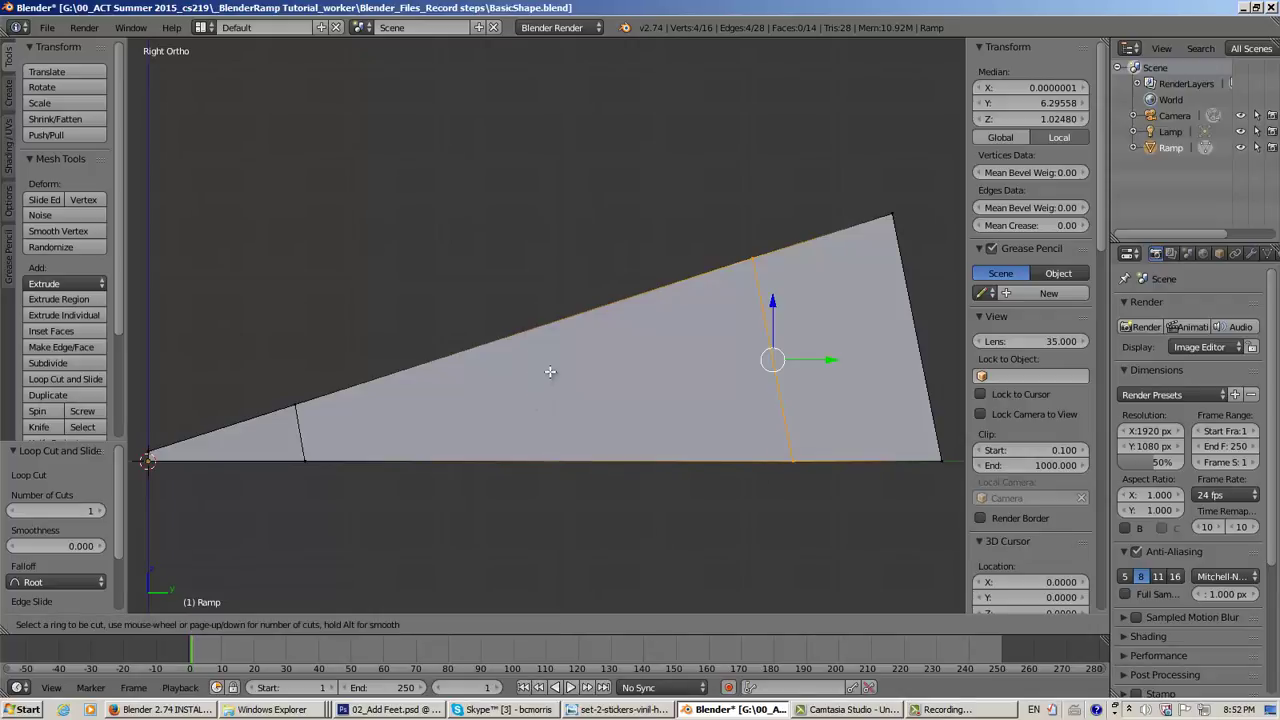
{"action": "left_click", "coordinate": [566, 329]}
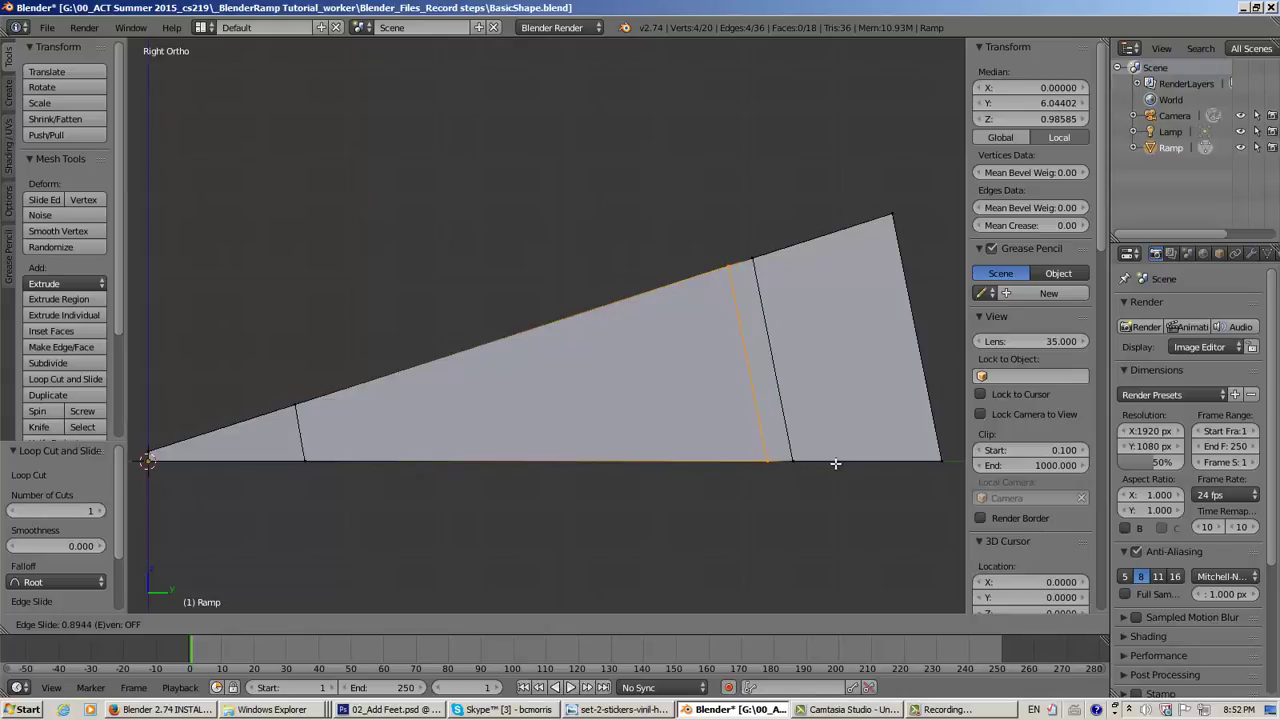
{"action": "left_click", "coordinate": [835, 463]}
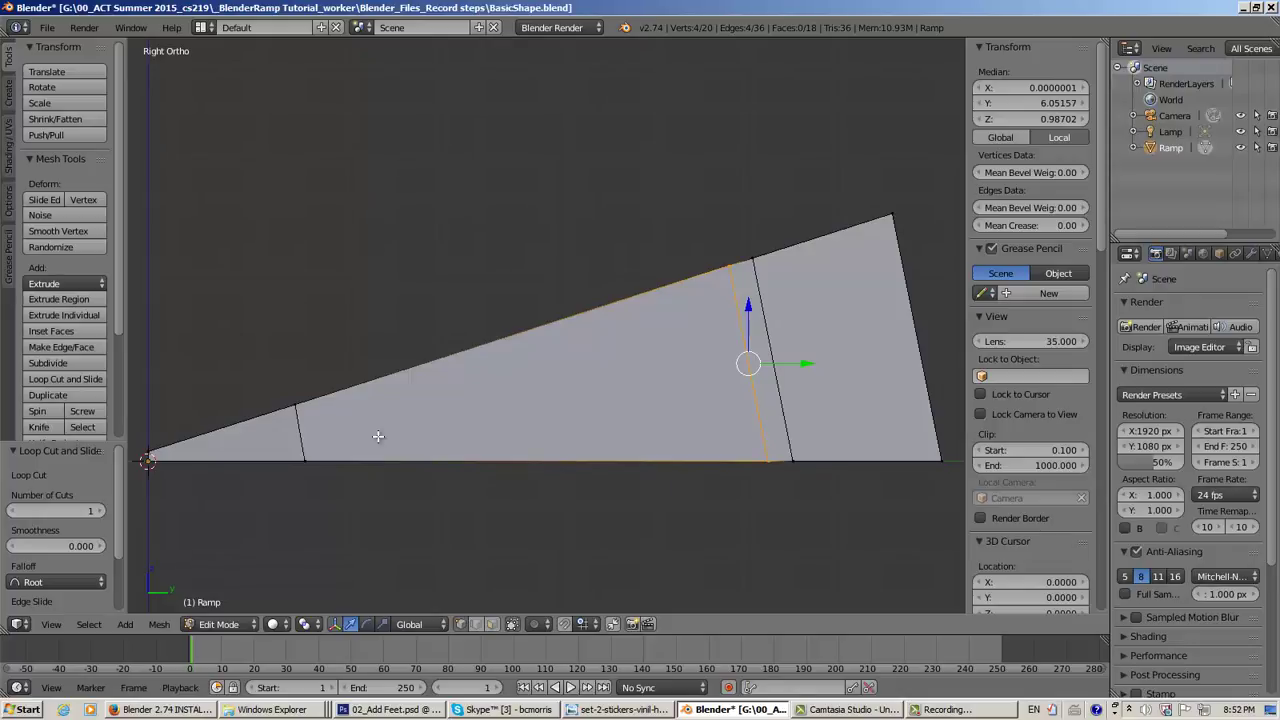
{"action": "key", "text": "ctrl+r"}
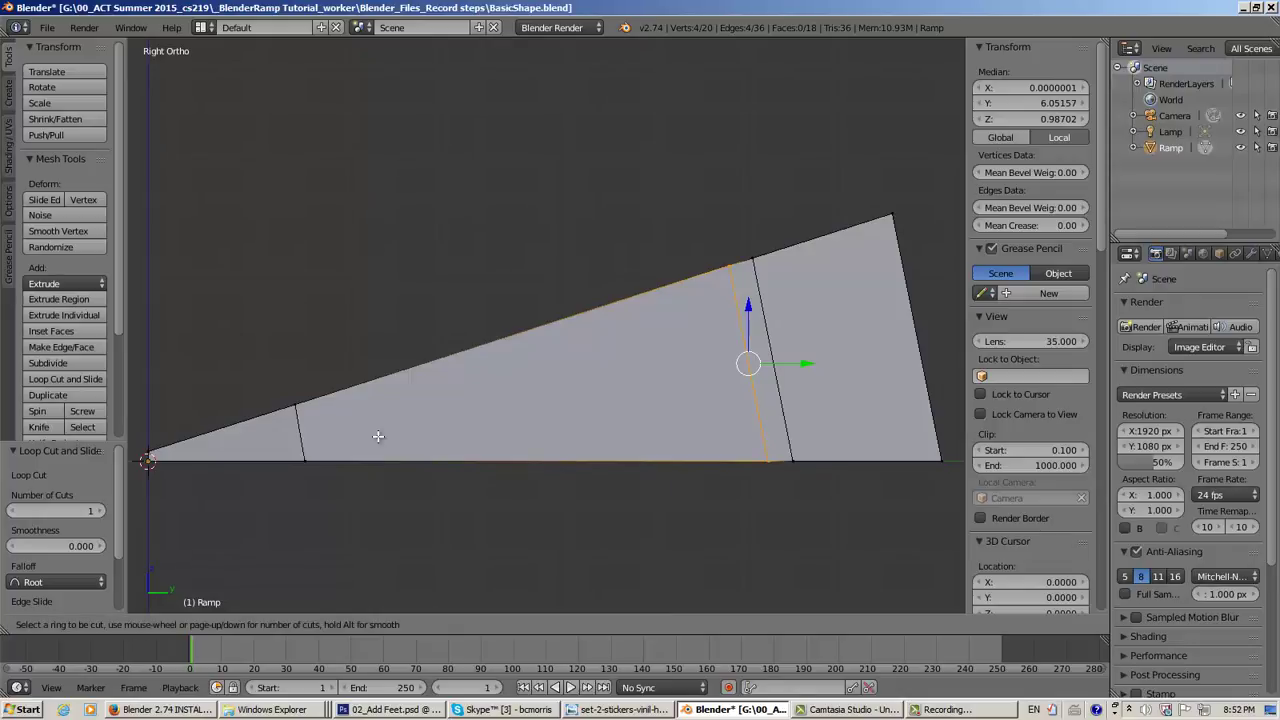
{"action": "left_click", "coordinate": [511, 355]}
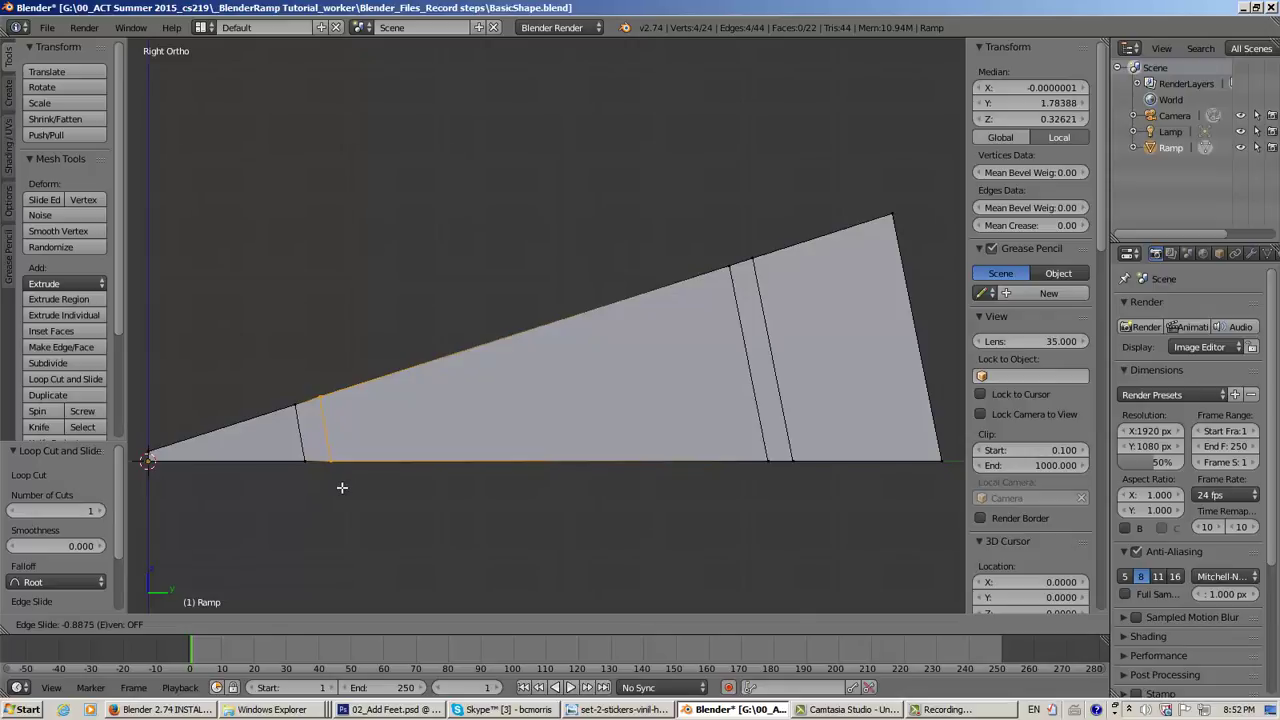
{"action": "left_click", "coordinate": [342, 487]}
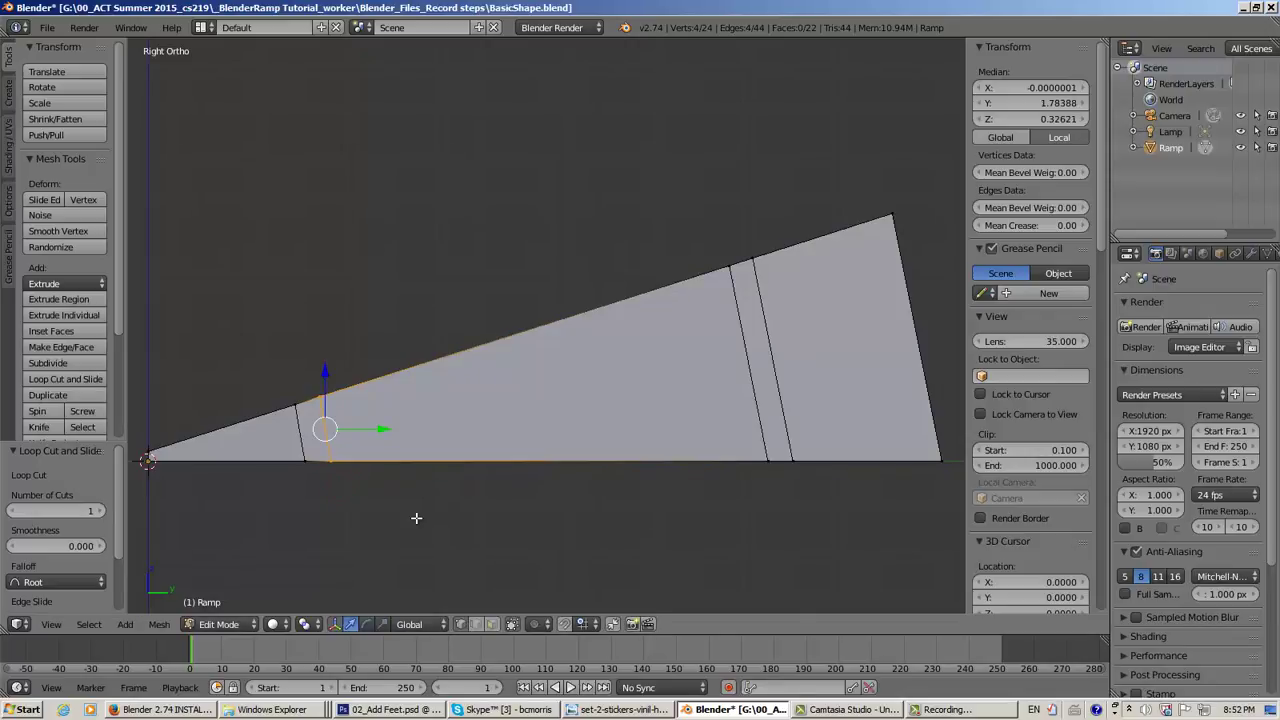
{"action": "key", "text": "a"}
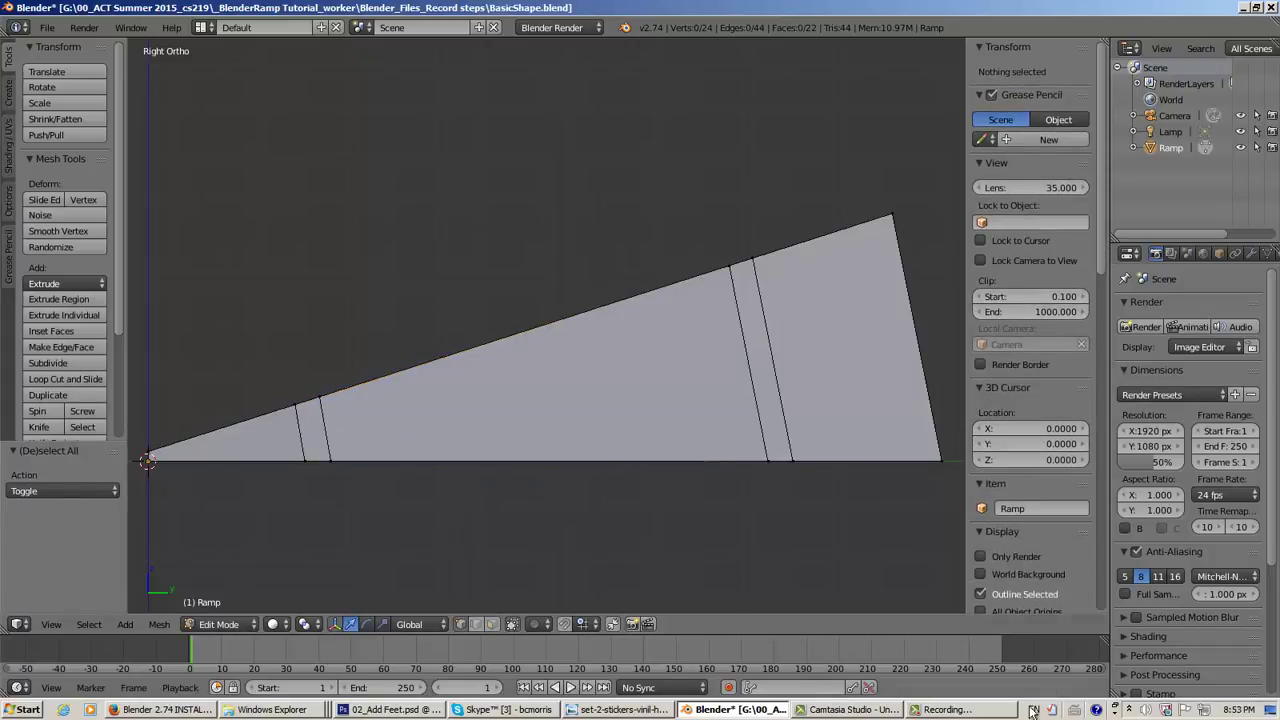
Switch to a perspective view, return to Object Mode and frame the whole ramp
{"action": "middle_click_drag", "start_coordinate": [634, 480], "coordinate": [663, 499]}
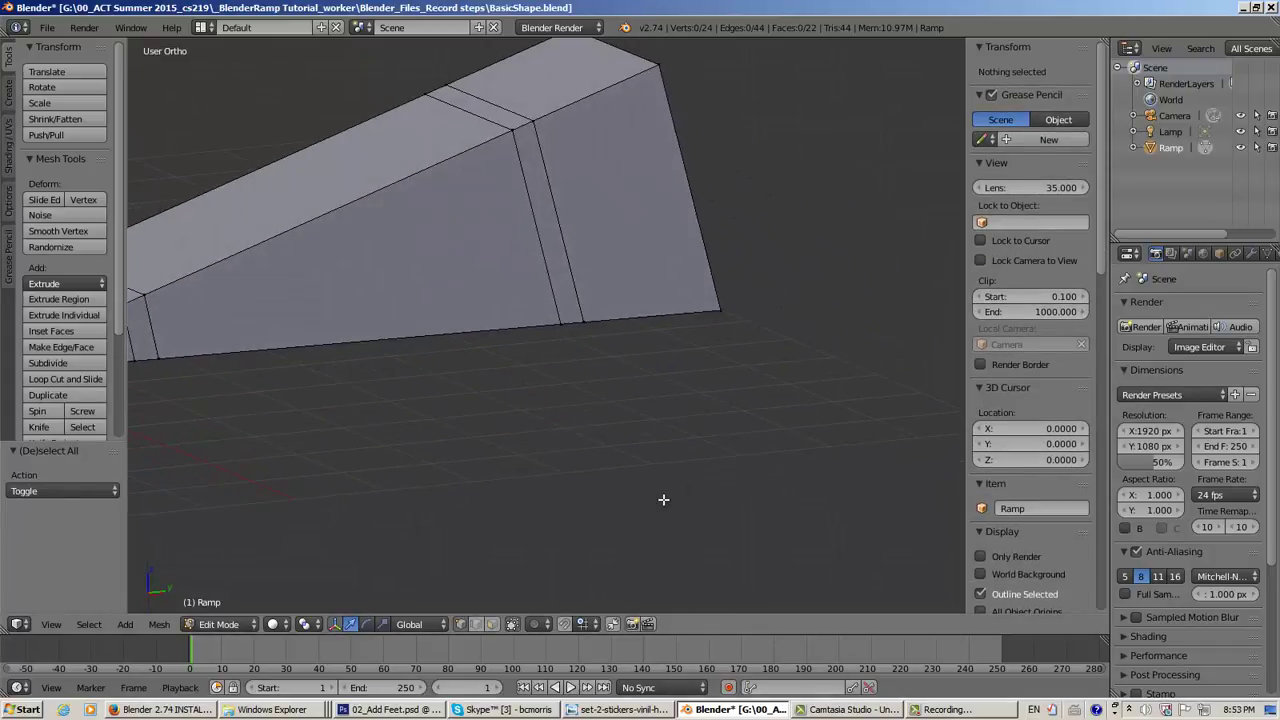
{"action": "key", "text": "KP_5"}
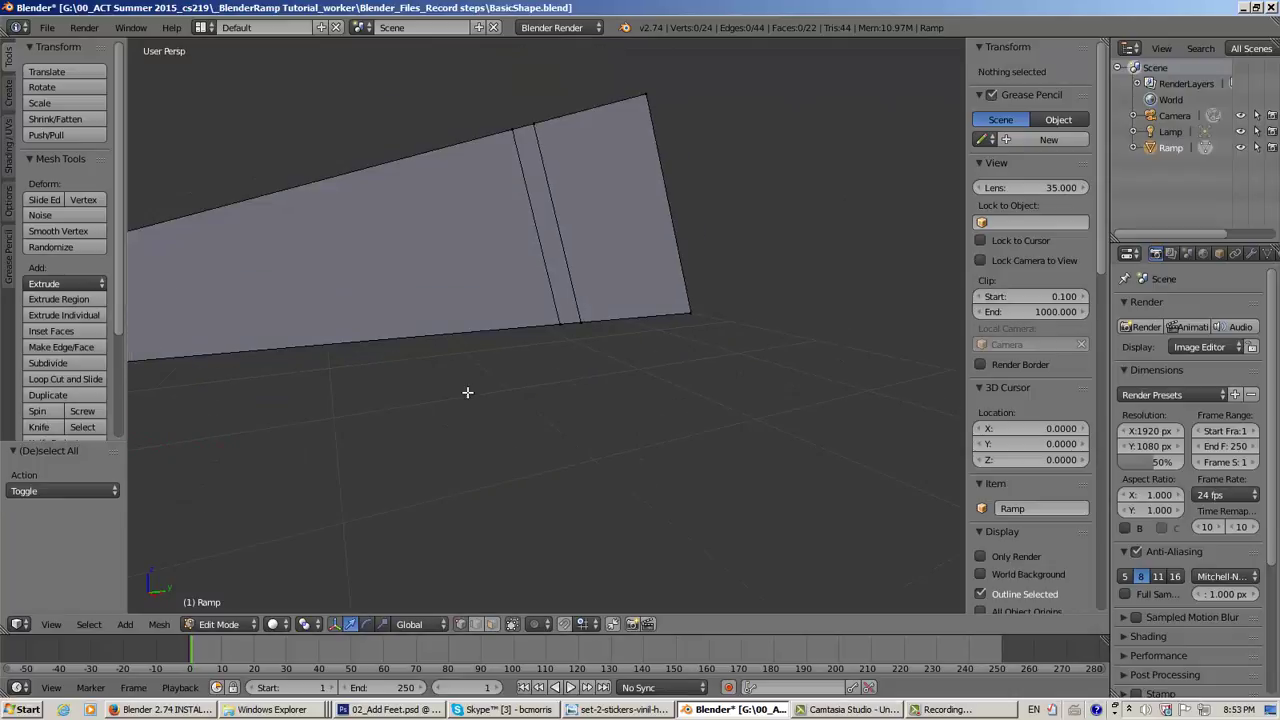
{"action": "scroll", "coordinate": [466, 391], "scroll_direction": "down", "scroll_amount": 3}
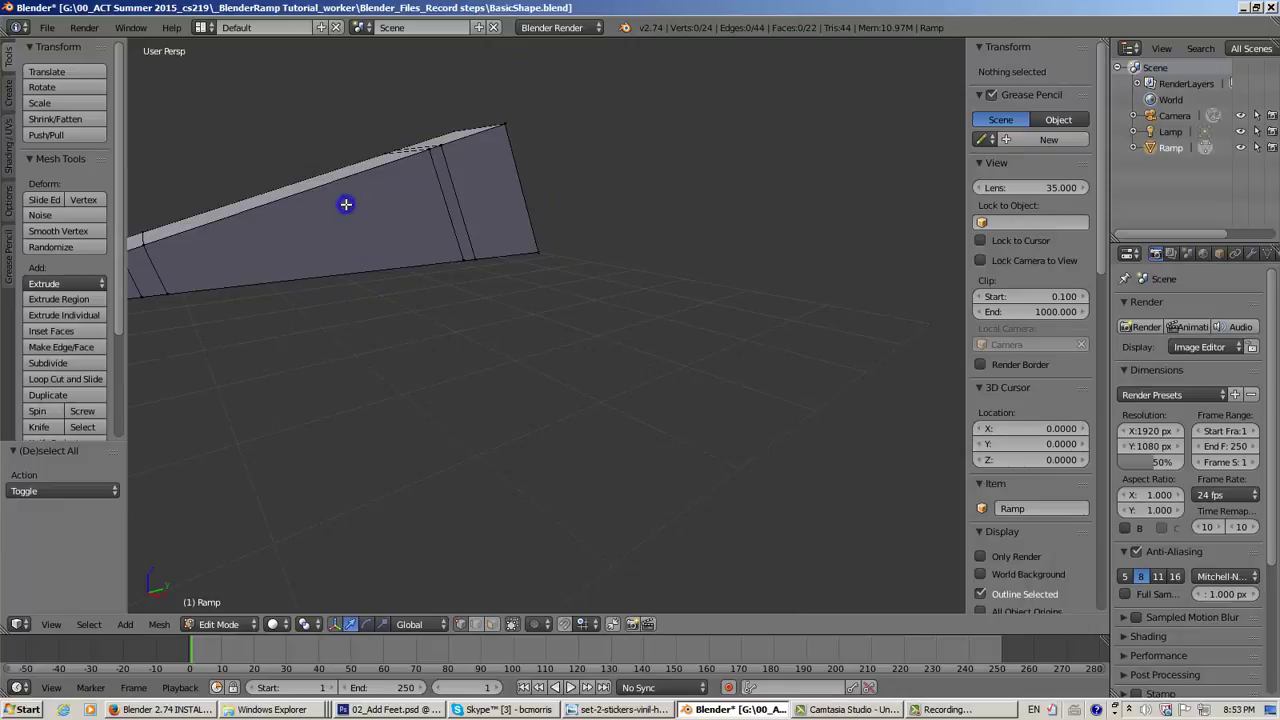
{"action": "left_click", "coordinate": [221, 626]}
{"action": "left_click", "coordinate": [228, 606]}
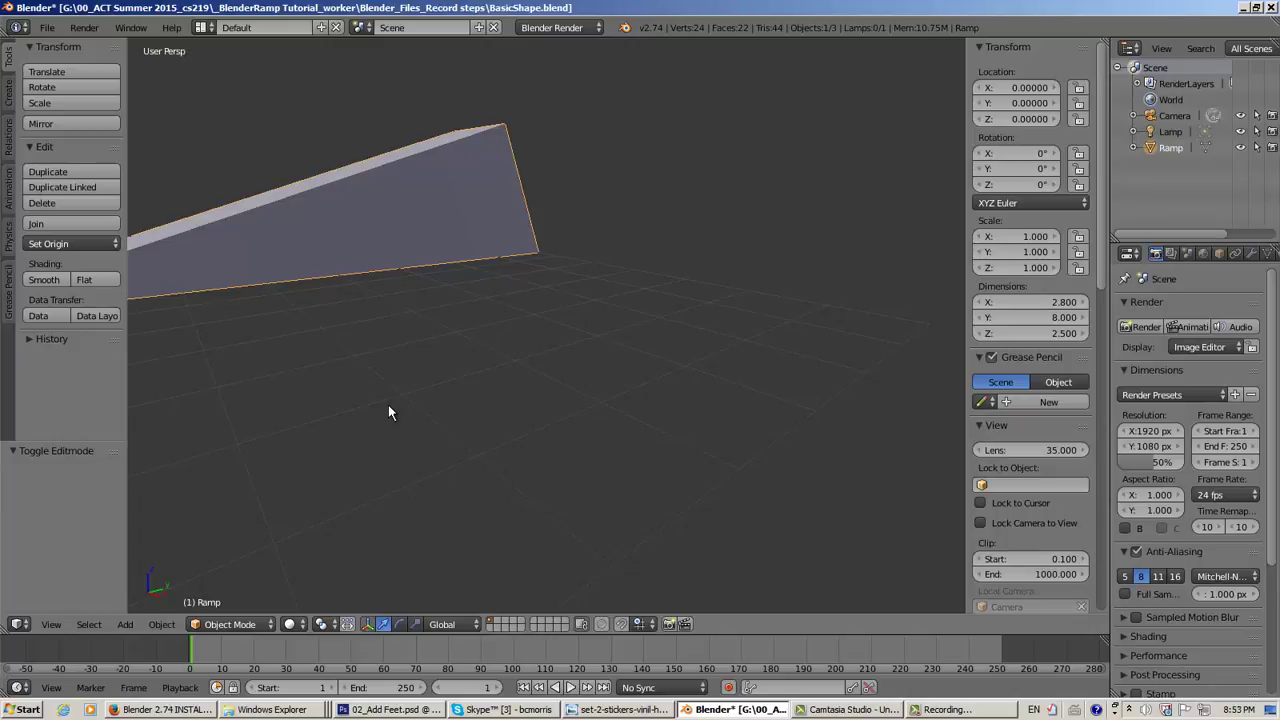
{"action": "key", "text": "KP_Decimal"}
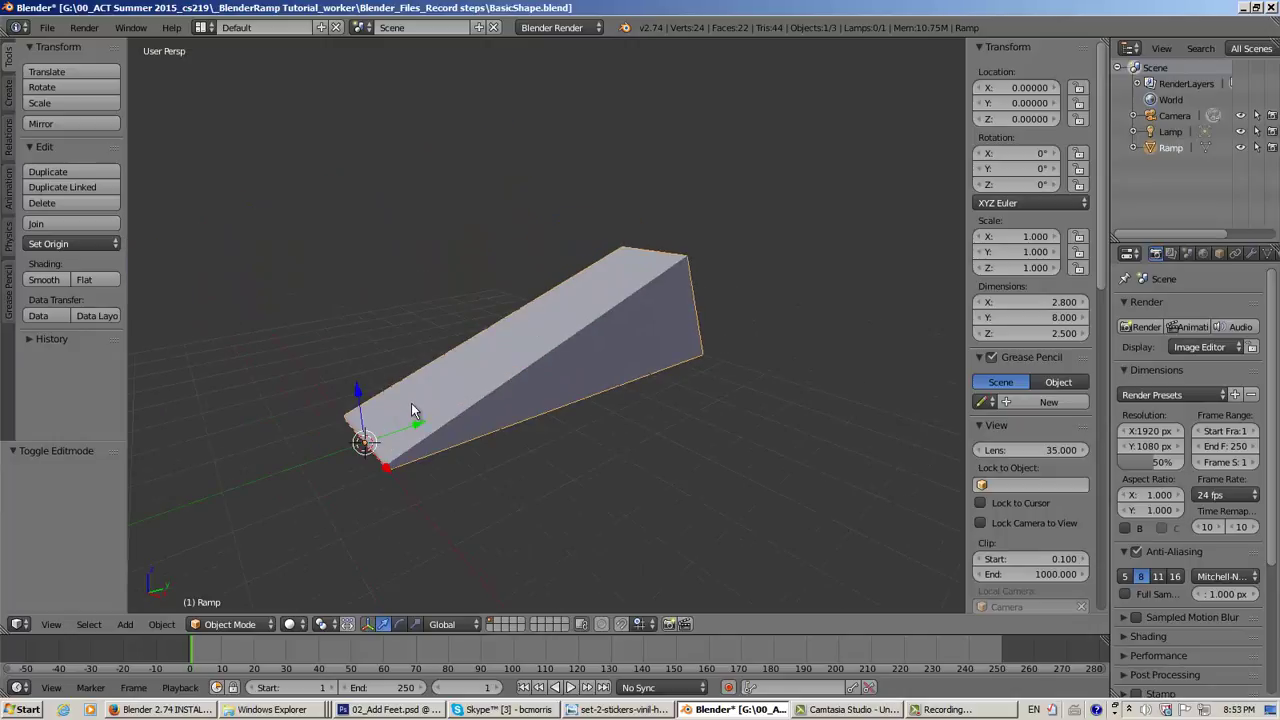
{"action": "scroll", "coordinate": [411, 405], "scroll_direction": "up", "scroll_amount": 2}
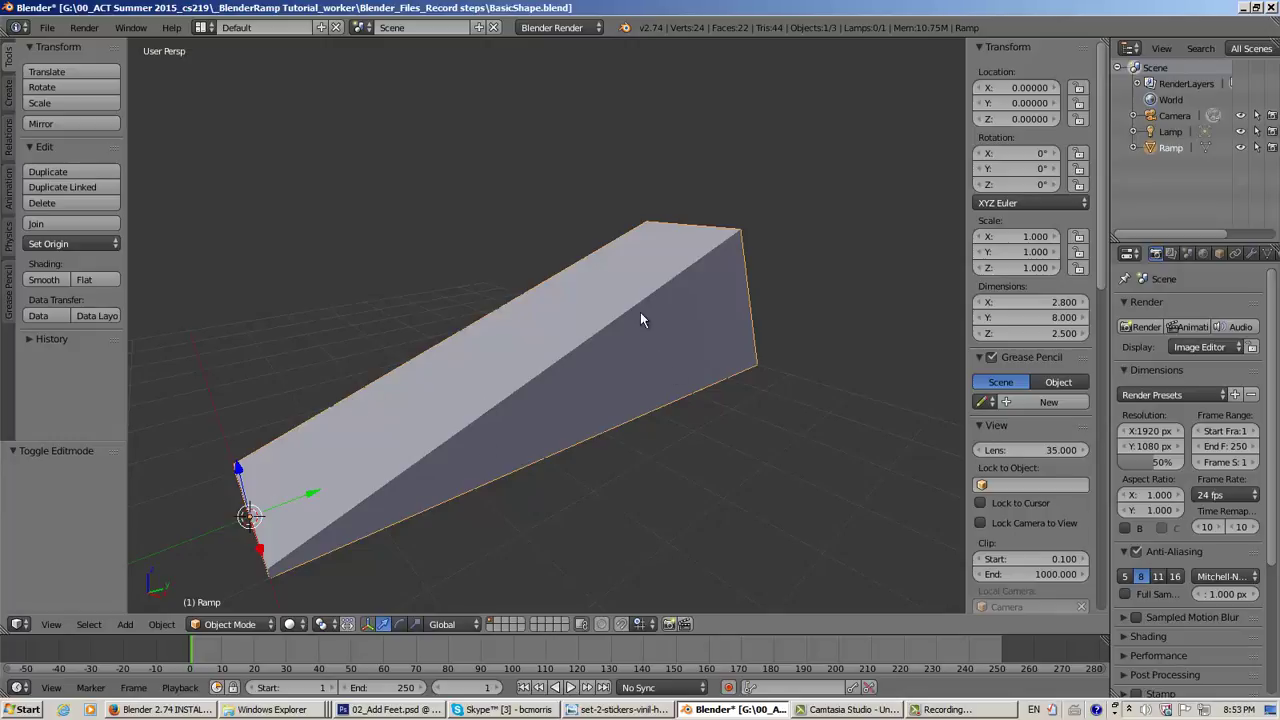
{"action": "middle_click_drag", "start_coordinate": [657, 454], "coordinate": [690, 420]}
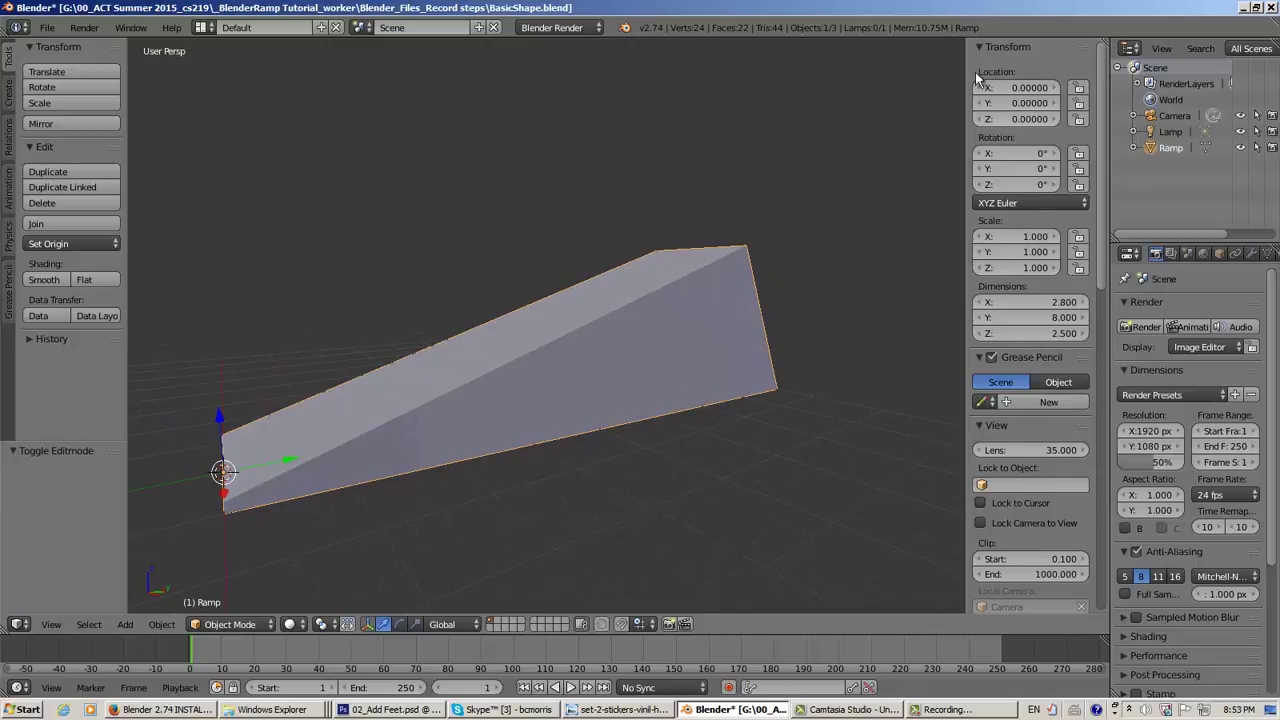
{"action": "scroll", "coordinate": [1082, 421], "scroll_direction": "down", "scroll_amount": 15}
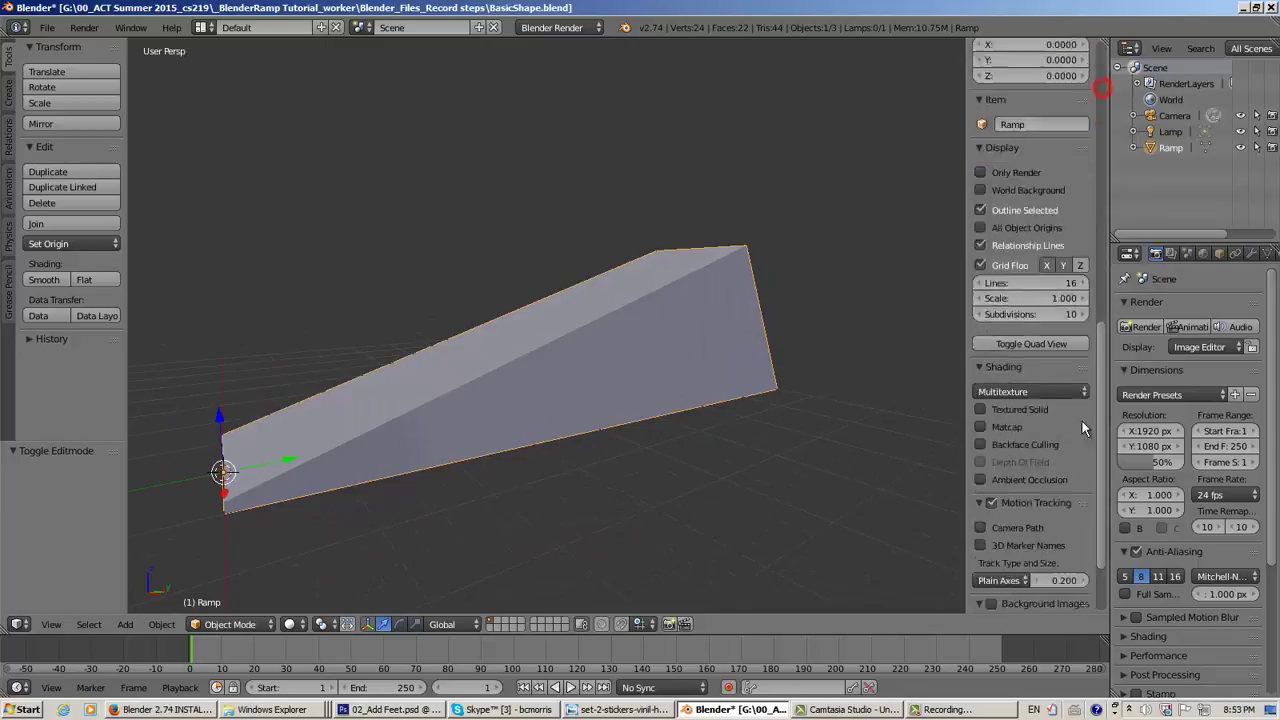
{"action": "scroll", "coordinate": [1084, 461], "scroll_direction": "up", "scroll_amount": 15}
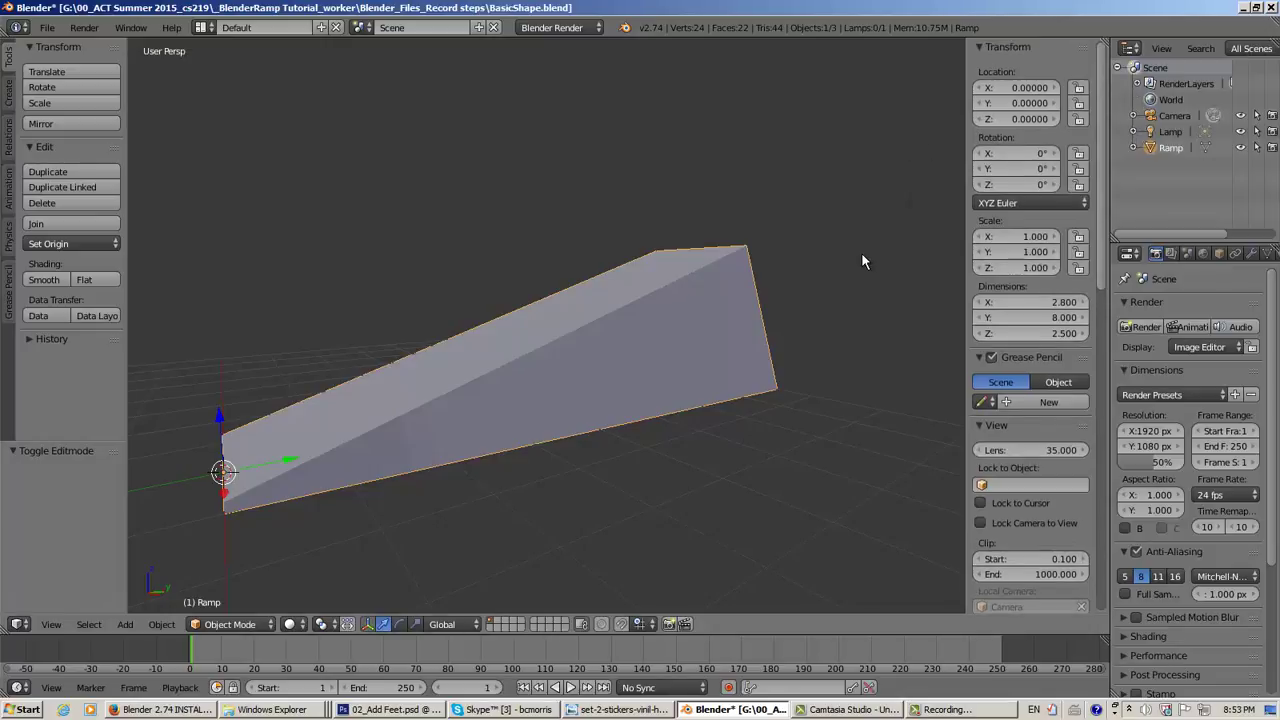
{"action": "key", "text": "n"}
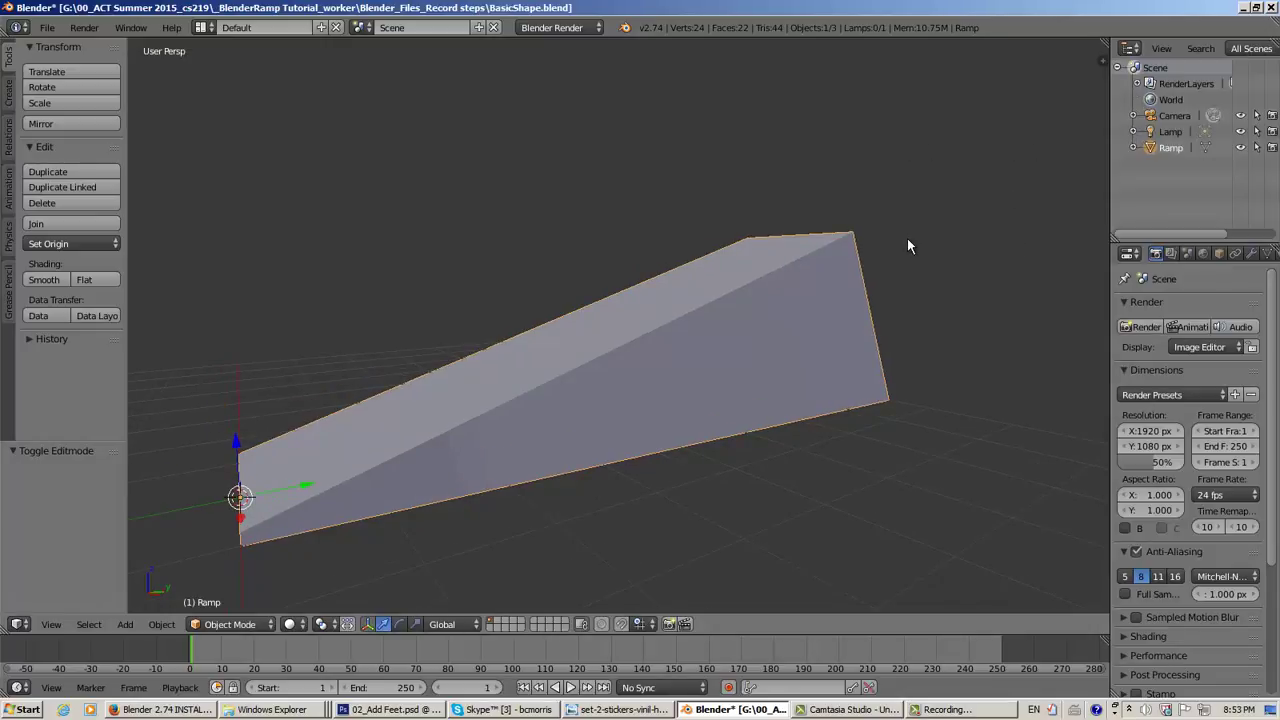
{"action": "key", "text": "n"}
{"action": "scroll", "coordinate": [1100, 120], "scroll_direction": "down", "scroll_amount": 8}
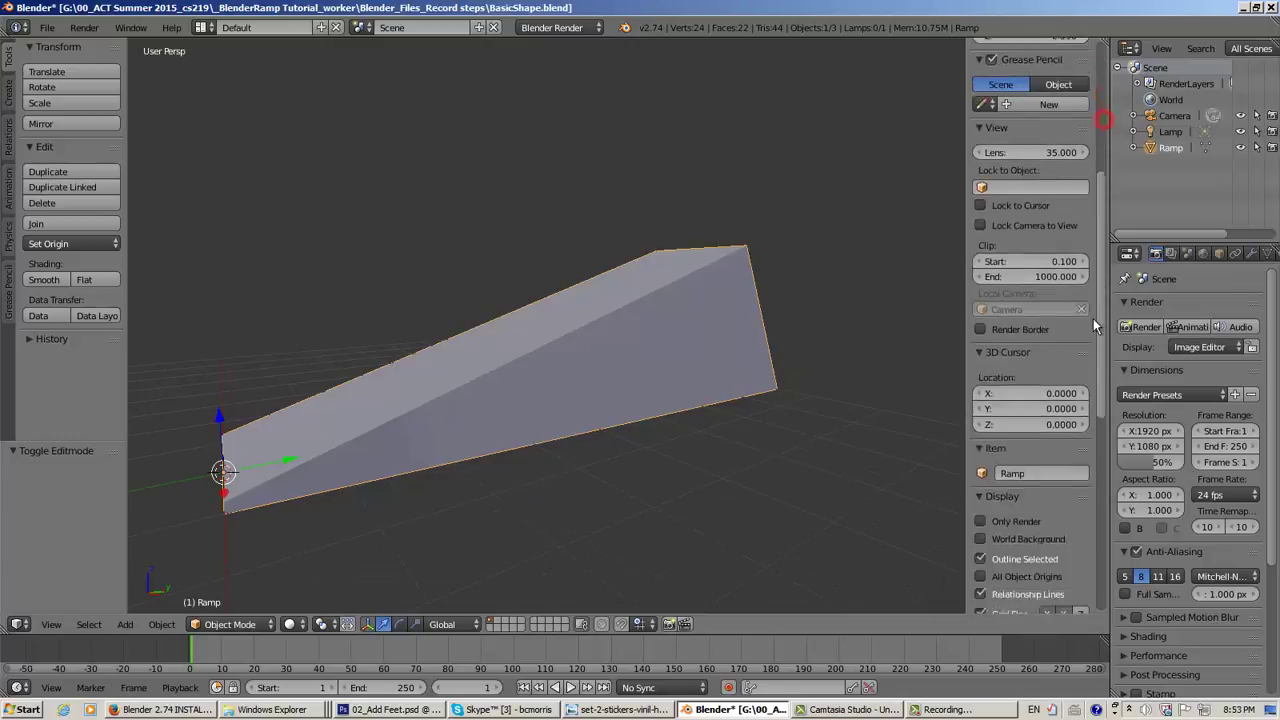
{"action": "scroll", "coordinate": [1093, 318], "scroll_direction": "up", "scroll_amount": 8}
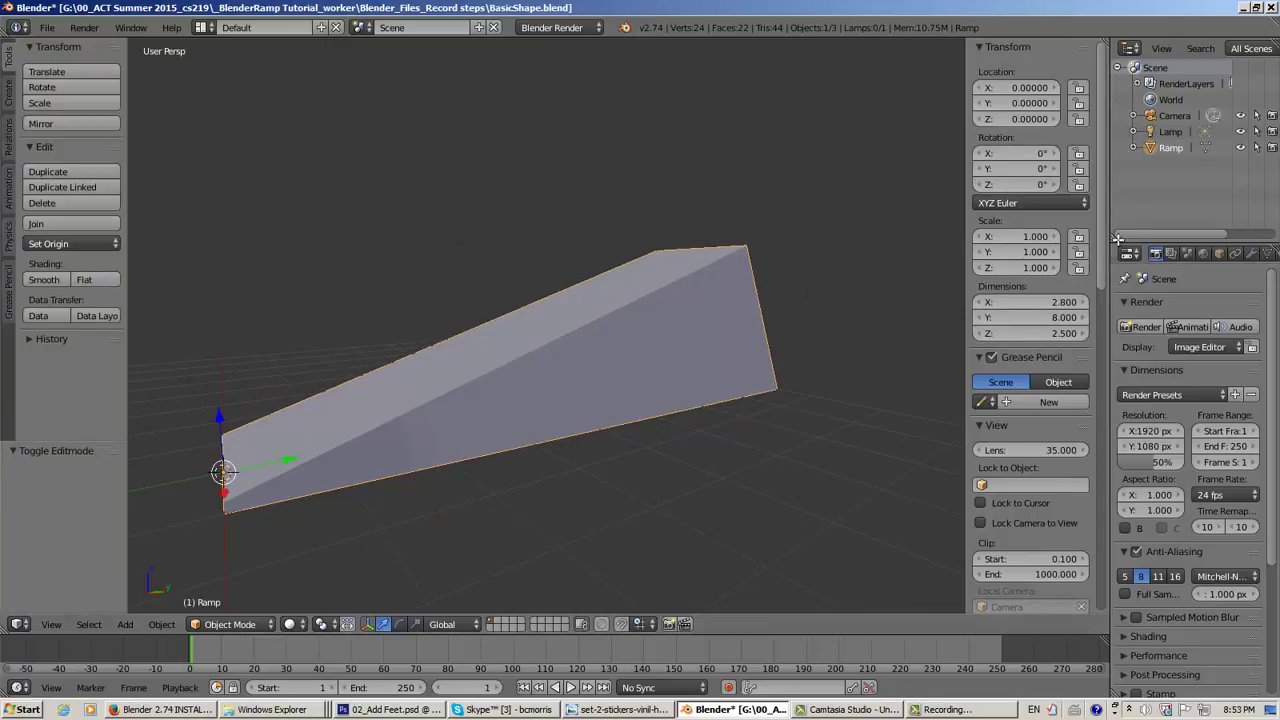
{"action": "mouse_move", "coordinate": [1103, 231]}
{"action": "left_mouse_down"}
{"action": "mouse_move", "coordinate": [1097, 549]}
{"action": "mouse_move", "coordinate": [1125, 145]}
{"action": "left_mouse_up"}
Turn on Wire and Draw All Edges in the ramp's object display settings and deselect the ramp
{"action": "left_click", "coordinate": [1219, 255]}
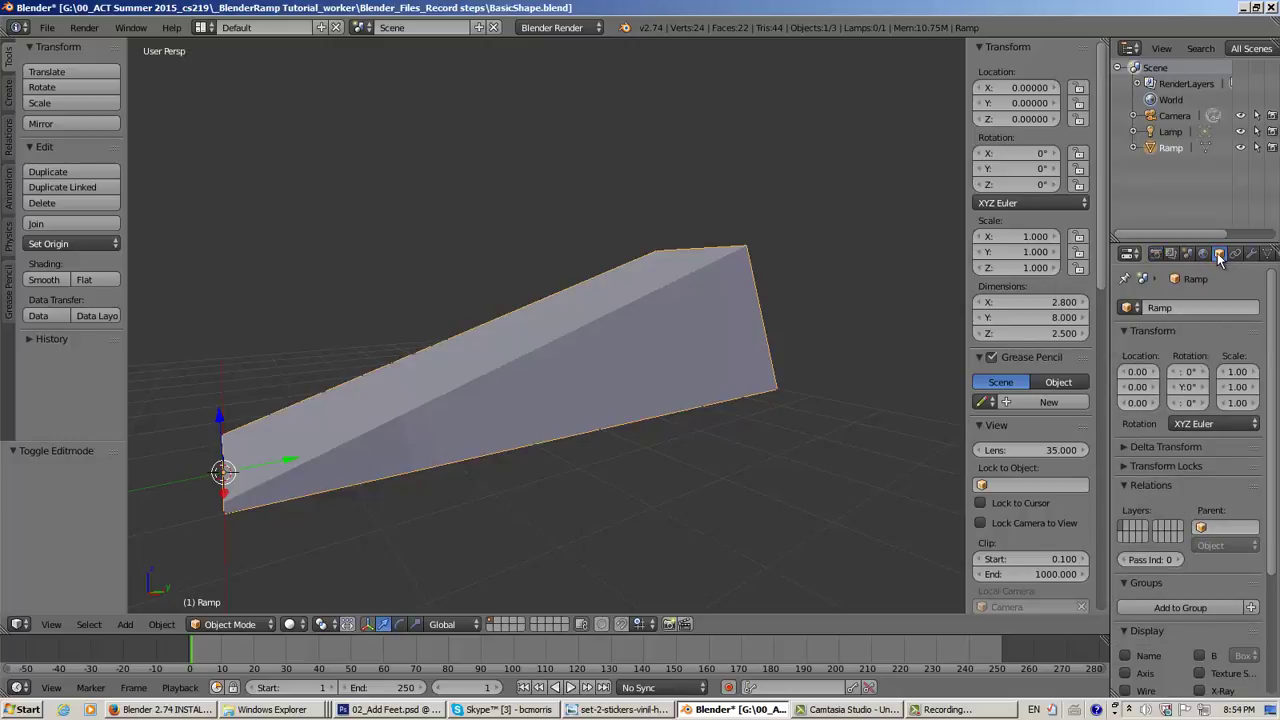
{"action": "scroll", "coordinate": [1205, 275], "scroll_direction": "down", "scroll_amount": 4}
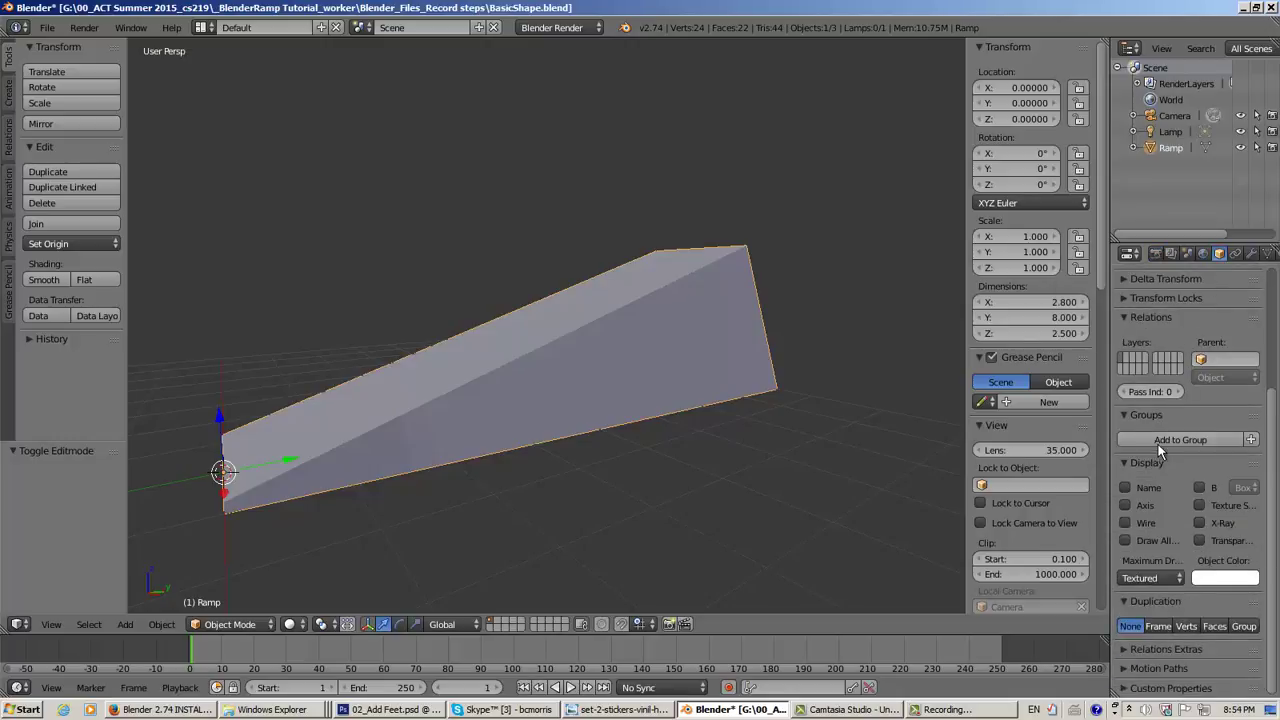
{"action": "left_click", "coordinate": [1125, 523]}
{"action": "left_click", "coordinate": [1125, 540]}
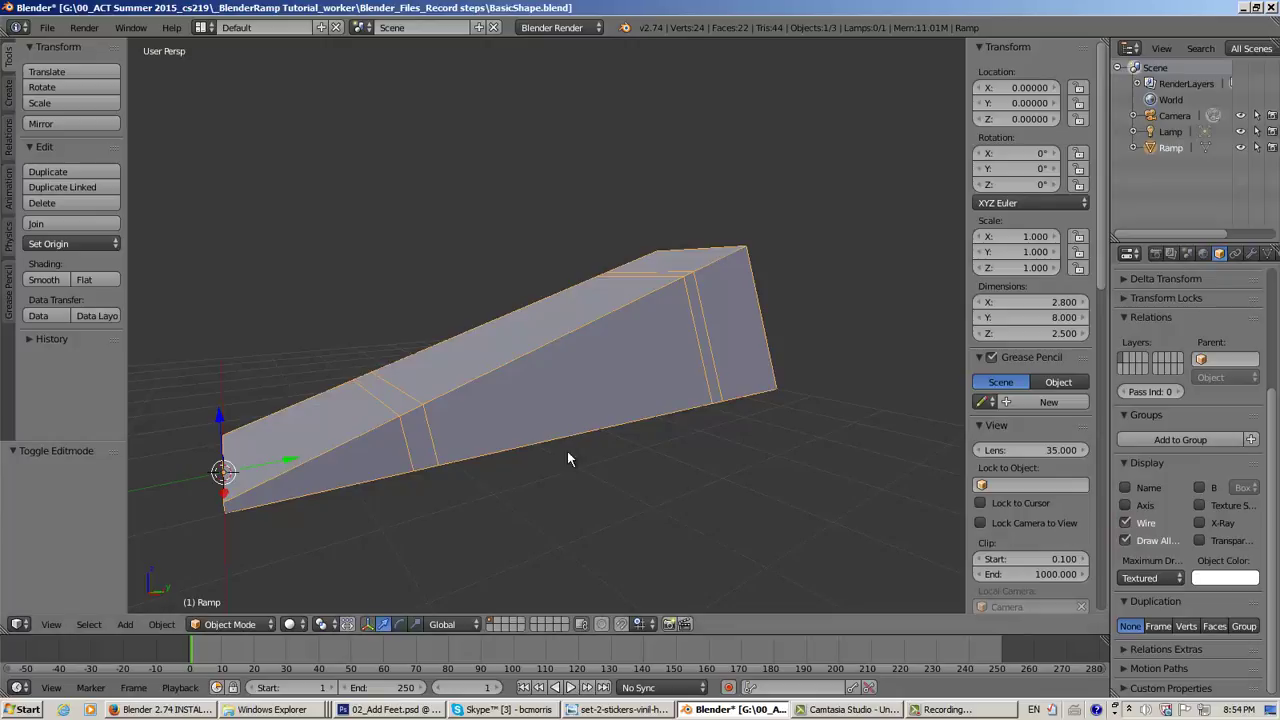
{"action": "mouse_move", "coordinate": [567, 451]}
{"action": "middle_mouse_down"}
{"action": "mouse_move", "coordinate": [763, 449]}
{"action": "mouse_move", "coordinate": [577, 466]}
{"action": "mouse_move", "coordinate": [537, 457]}
{"action": "mouse_move", "coordinate": [738, 510]}
{"action": "middle_mouse_up"}
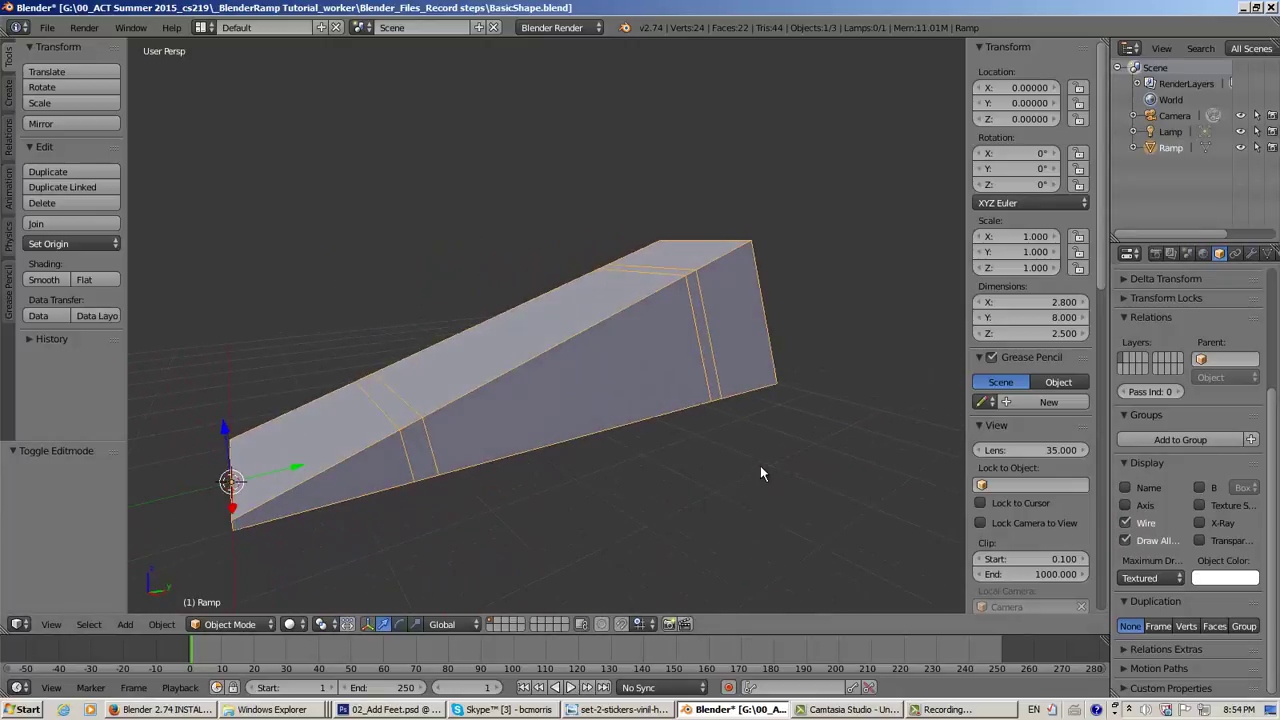
{"action": "key", "text": "a"}
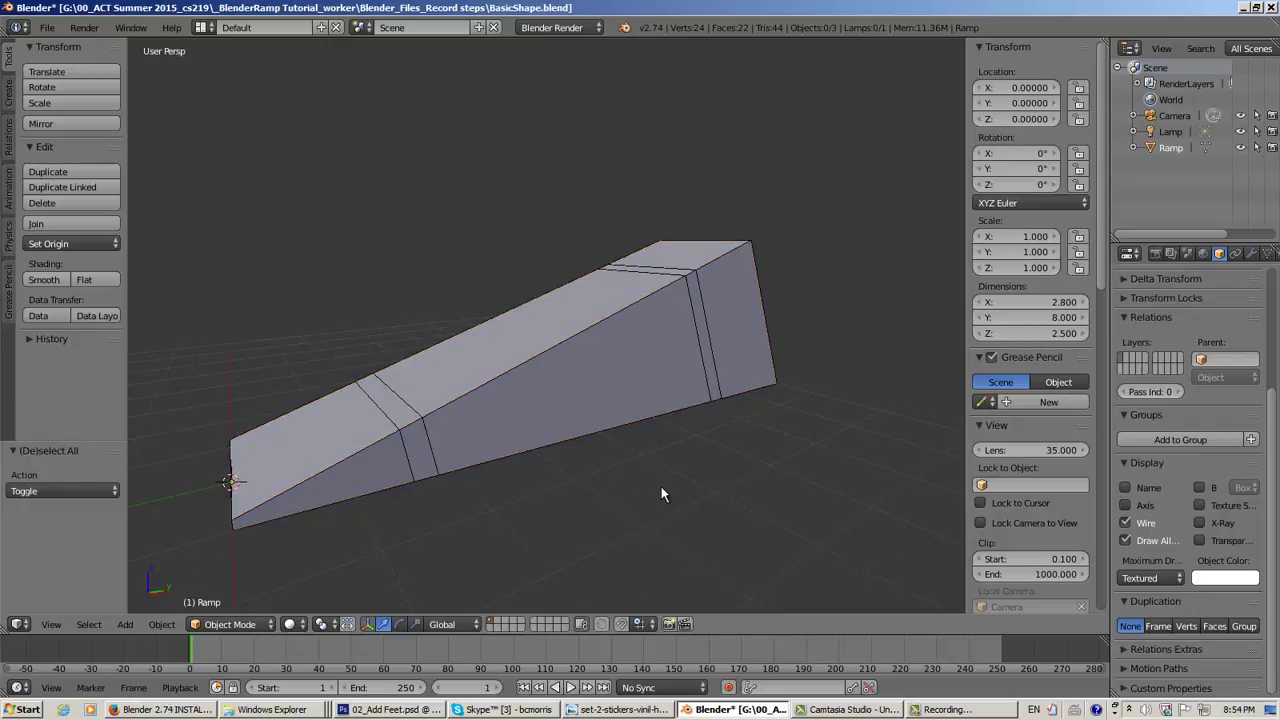
{"action": "mouse_move", "coordinate": [663, 491]}
{"action": "middle_mouse_down"}
{"action": "mouse_move", "coordinate": [824, 454]}
{"action": "mouse_move", "coordinate": [523, 489]}
{"action": "mouse_move", "coordinate": [437, 485]}
{"action": "mouse_move", "coordinate": [578, 475]}
{"action": "mouse_move", "coordinate": [918, 490]}
{"action": "mouse_move", "coordinate": [904, 536]}
{"action": "mouse_move", "coordinate": [737, 479]}
{"action": "mouse_move", "coordinate": [620, 467]}
{"action": "mouse_move", "coordinate": [650, 377]}
{"action": "mouse_move", "coordinate": [623, 443]}
{"action": "mouse_move", "coordinate": [631, 471]}
{"action": "mouse_move", "coordinate": [662, 483]}
{"action": "middle_mouse_up"}
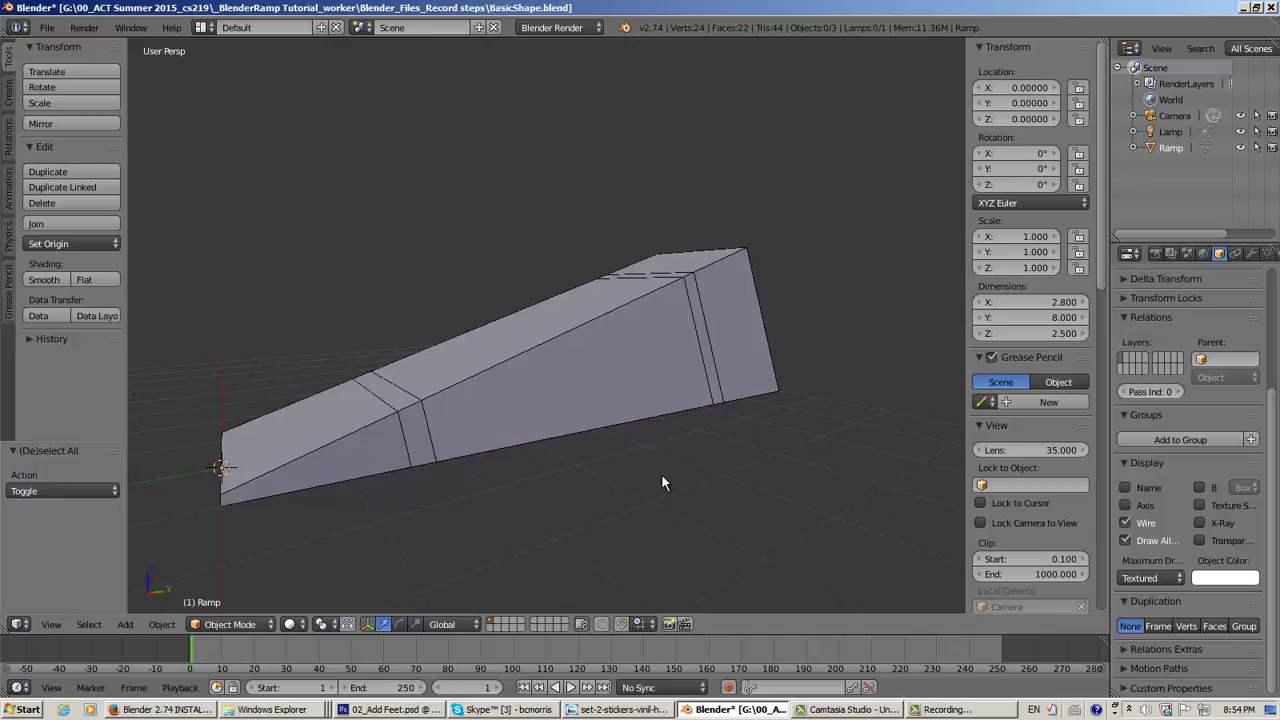
Select the ramp and switch it to Edit Mode with face selection and nothing selected
{"action": "right_click", "coordinate": [576, 392]}
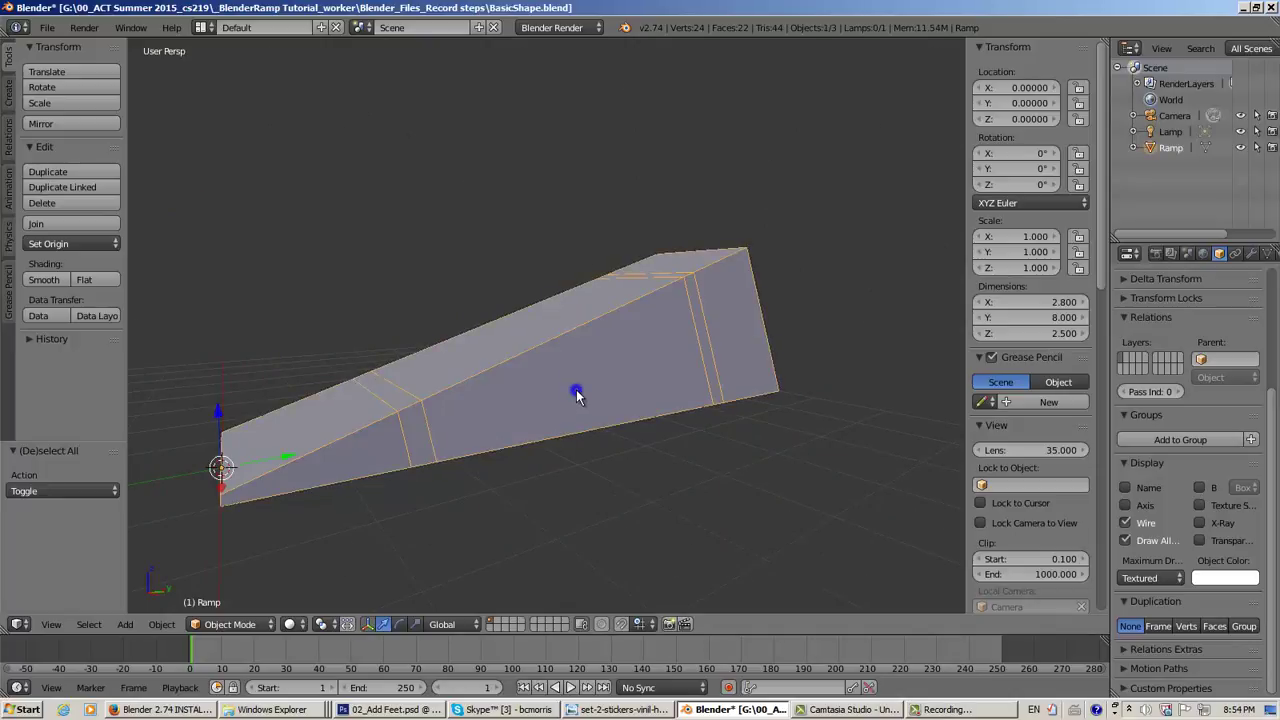
{"action": "left_click", "coordinate": [248, 627]}
{"action": "left_click", "coordinate": [245, 588]}
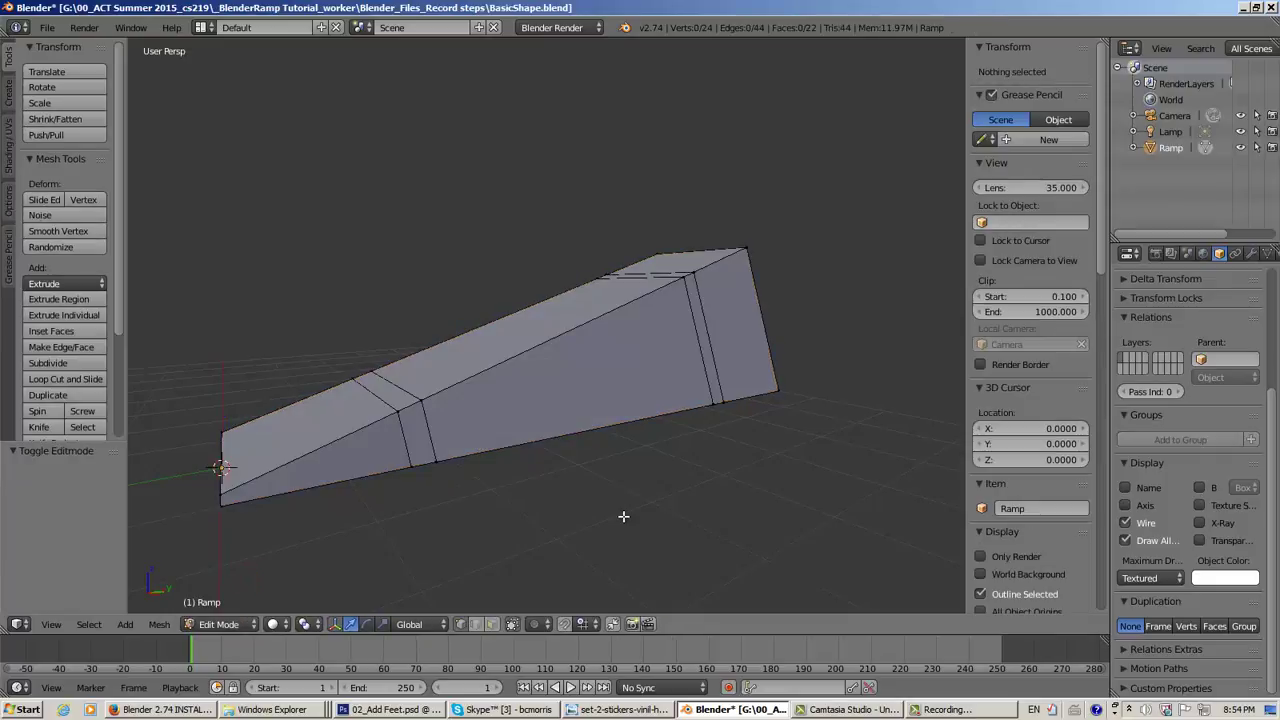
{"action": "key", "text": "a"}
{"action": "key", "text": "a"}
{"action": "key", "text": "a"}
{"action": "key", "text": "a"}
Raise the large middle face of the ramp's underside by 0.2 along Z, working in the right orthographic view
{"action": "middle_click_drag", "start_coordinate": [603, 523], "coordinate": [563, 409]}
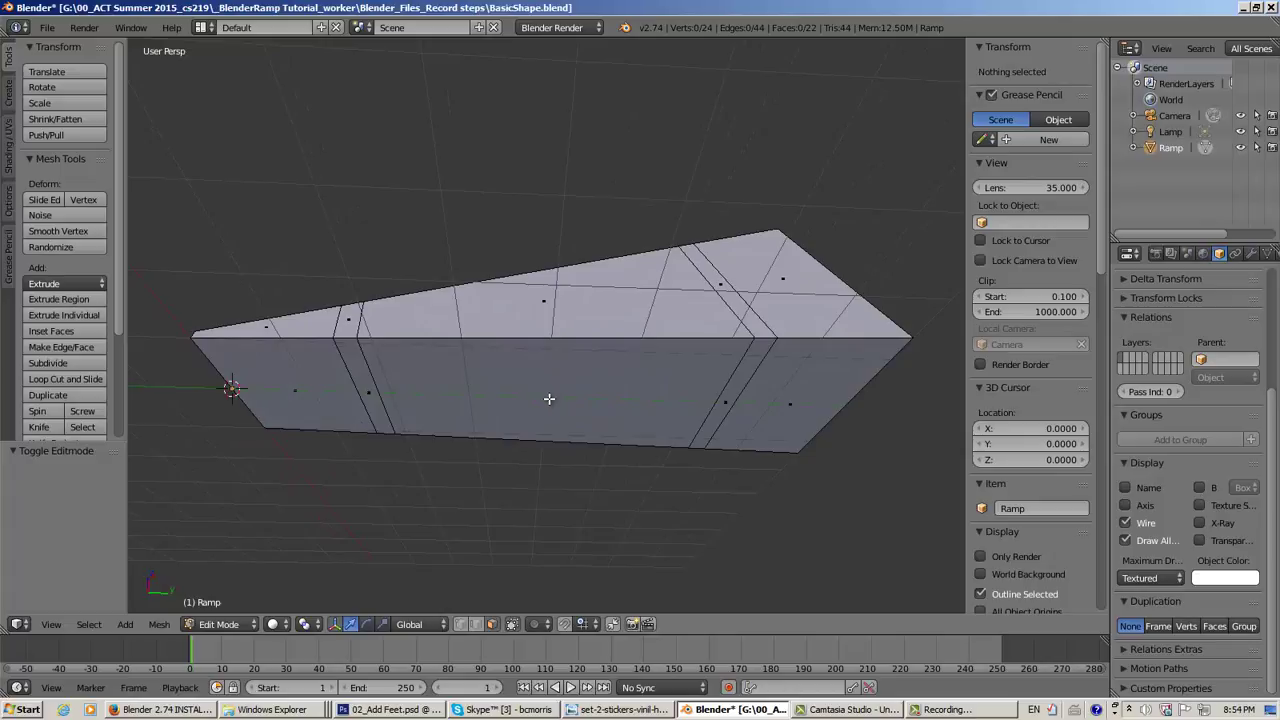
{"action": "right_click", "coordinate": [549, 399]}
{"action": "middle_click_drag", "start_coordinate": [542, 492], "coordinate": [548, 566]}
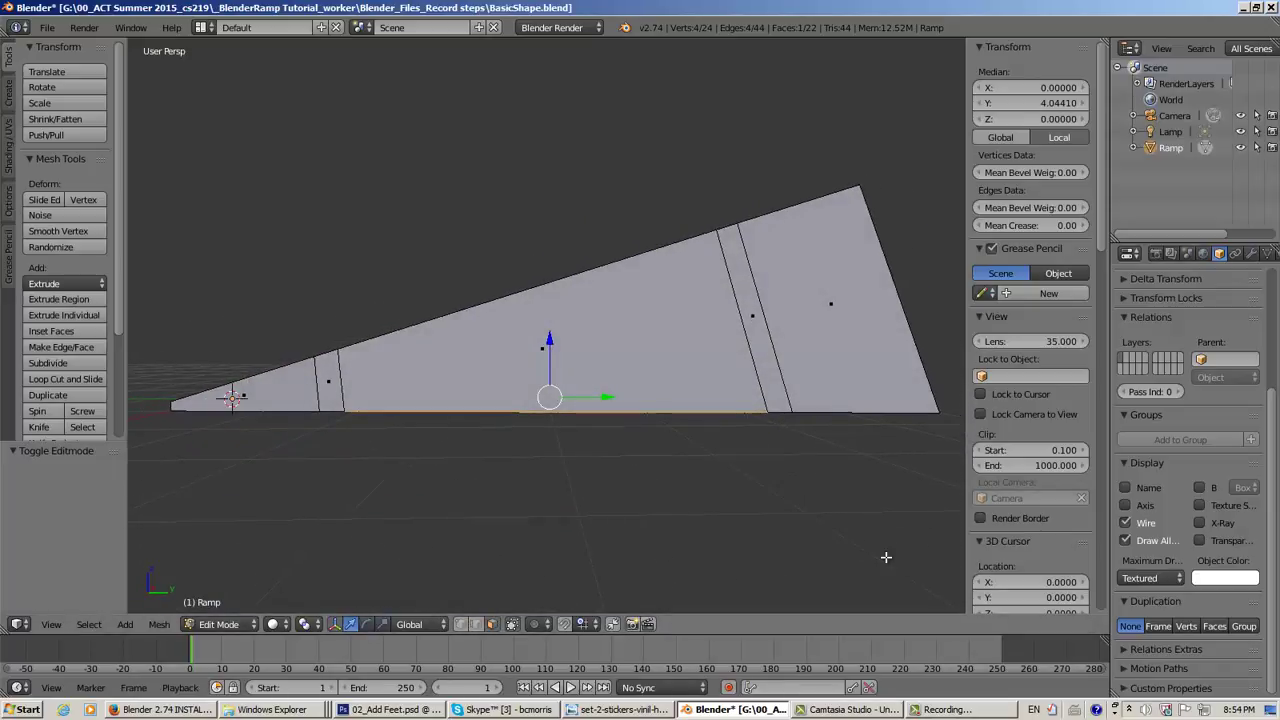
{"action": "key", "text": "KP_3"}
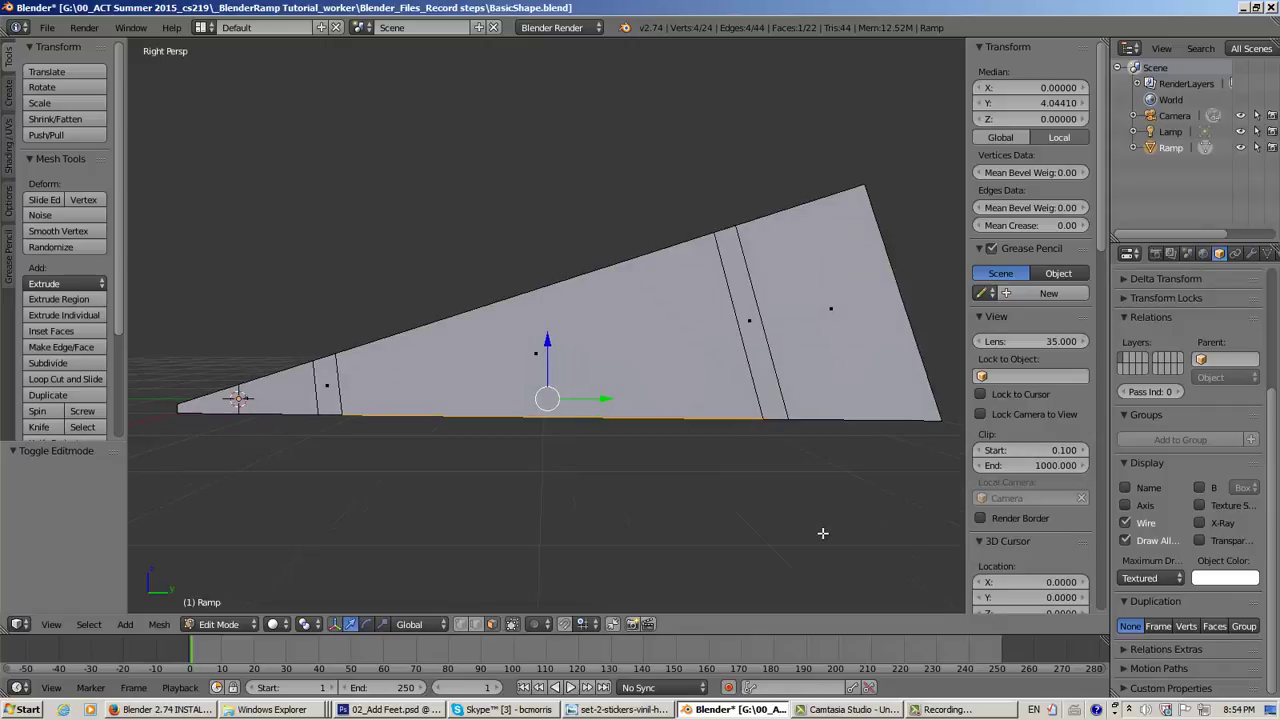
{"action": "key", "text": "KP_5"}
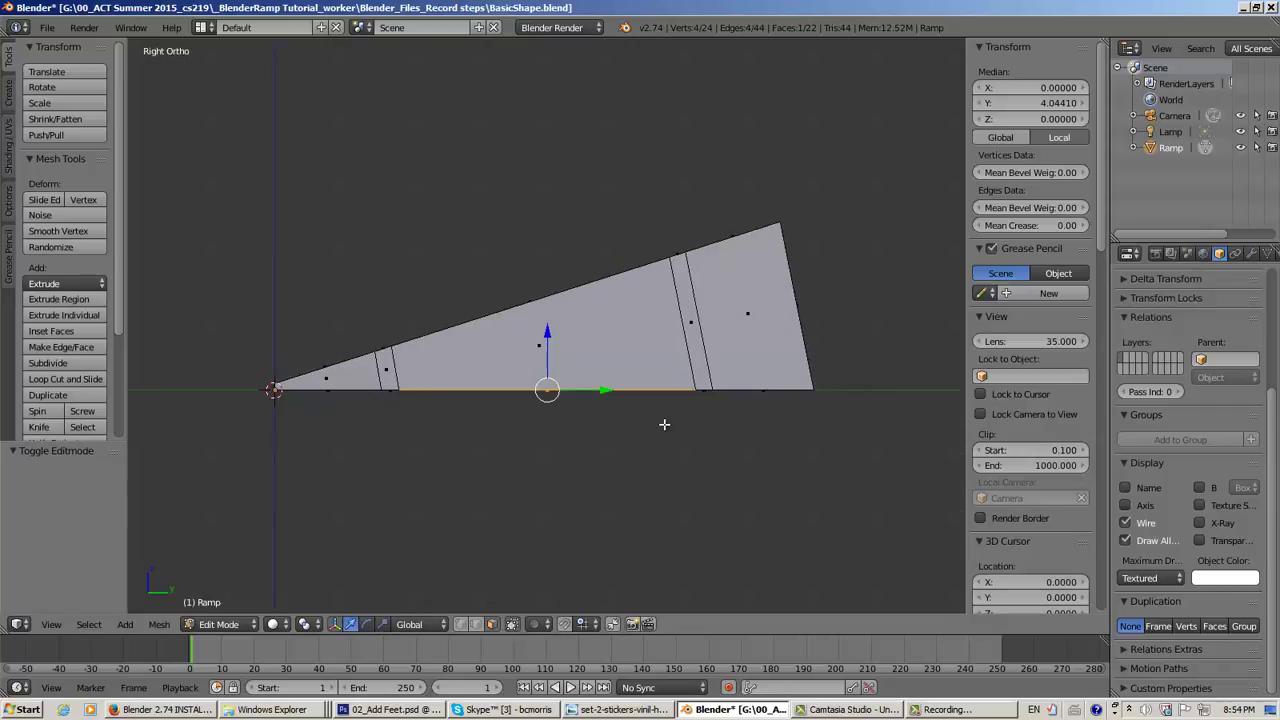
{"action": "scroll", "coordinate": [664, 424], "scroll_direction": "up", "scroll_amount": 4}
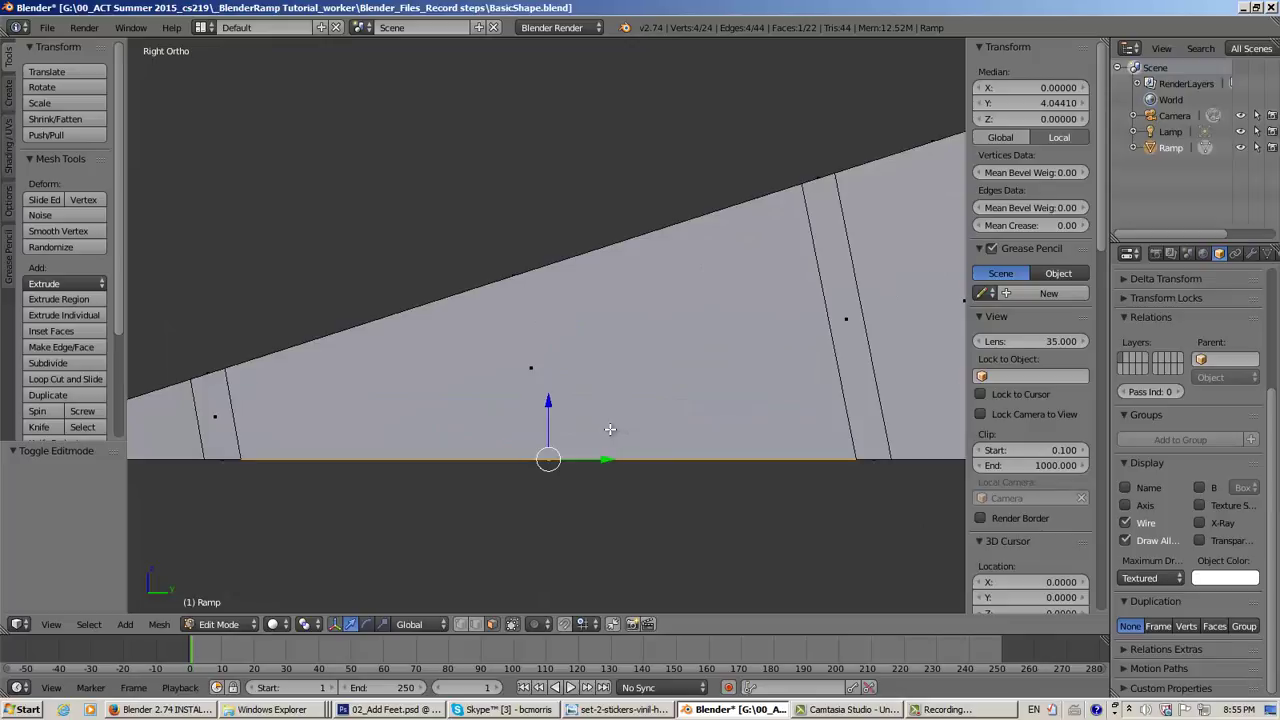
{"action": "scroll", "coordinate": [613, 430], "scroll_direction": "down", "scroll_amount": 1}
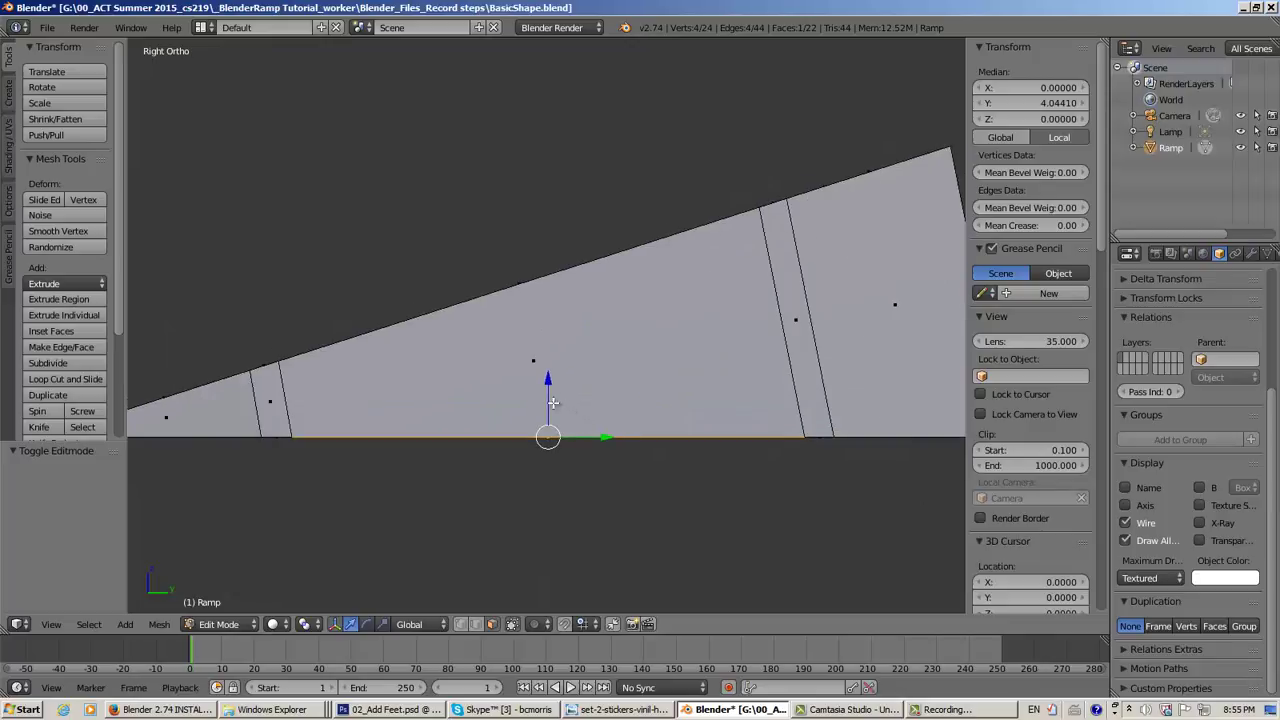
{"action": "left_click_drag", "start_coordinate": [549, 401], "coordinate": [544, 389]}
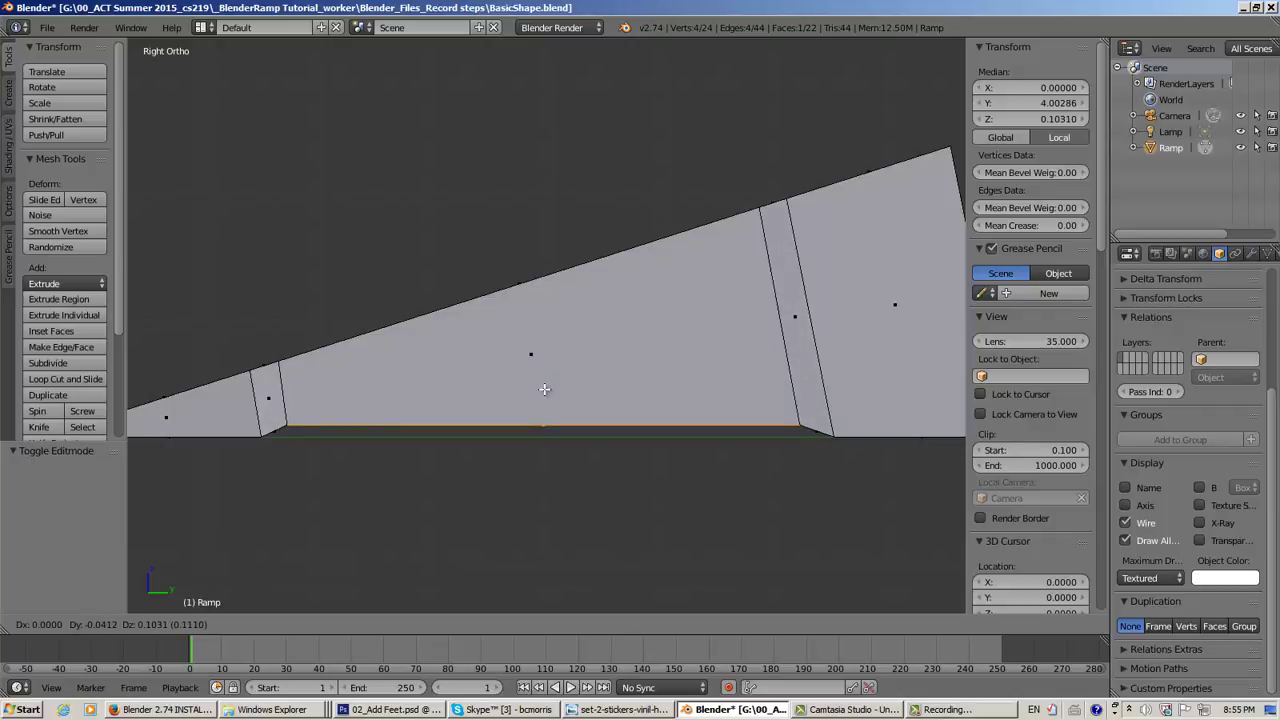
{"action": "key", "text": "z"}
{"action": "mouse_move", "coordinate": [544, 389]}
{"action": "left_mouse_down"}
{"action": "mouse_move", "coordinate": [548, 371]}
{"action": "mouse_move", "coordinate": [549, 402]}
{"action": "mouse_move", "coordinate": [551, 381]}
{"action": "left_mouse_up"}
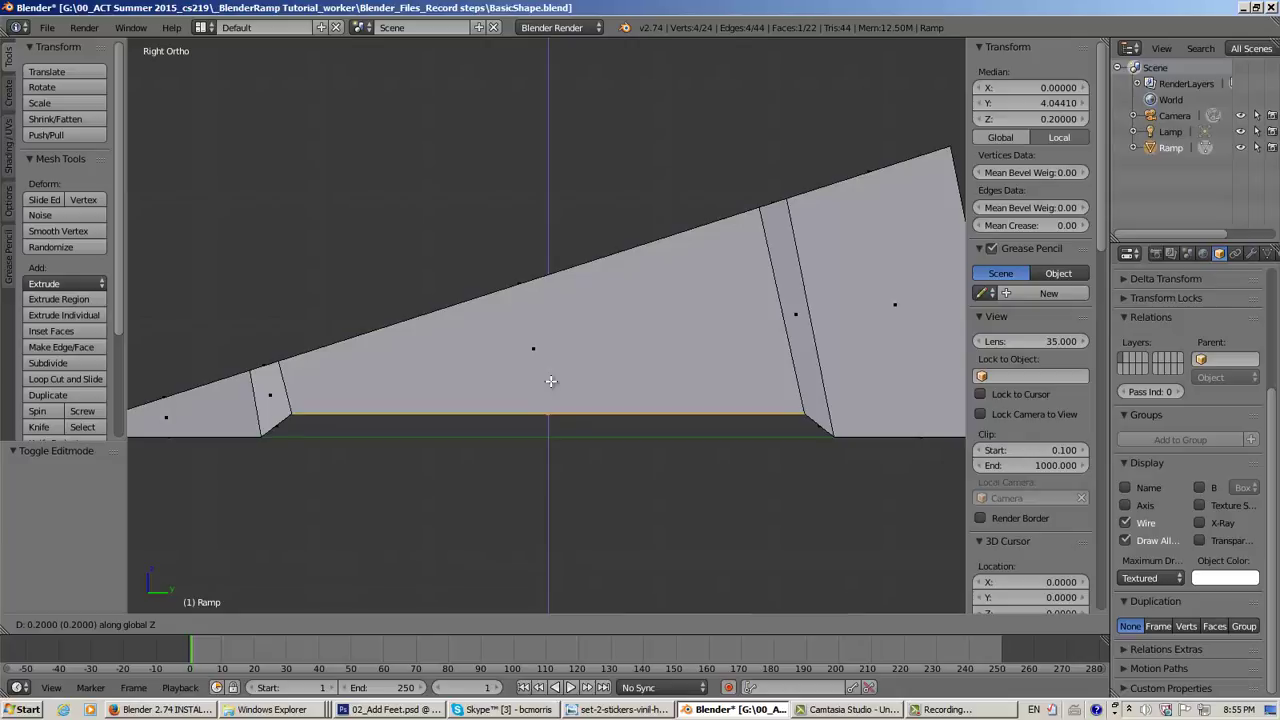
{"action": "key", "text": "shift+c"}
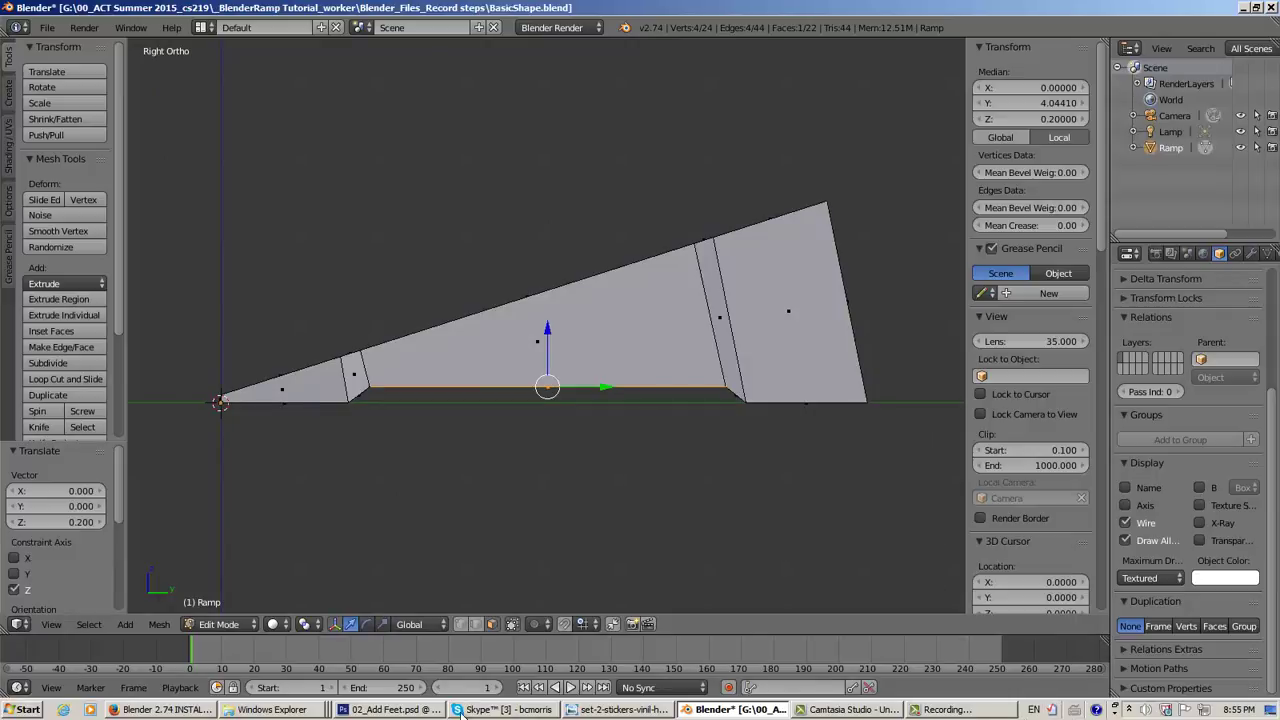
Switch to the 02_Add Feet.psd reference in Photoshop and examine the gap under the ramp in its Right Ortho drawing up close
{"action": "left_click", "coordinate": [404, 709]}
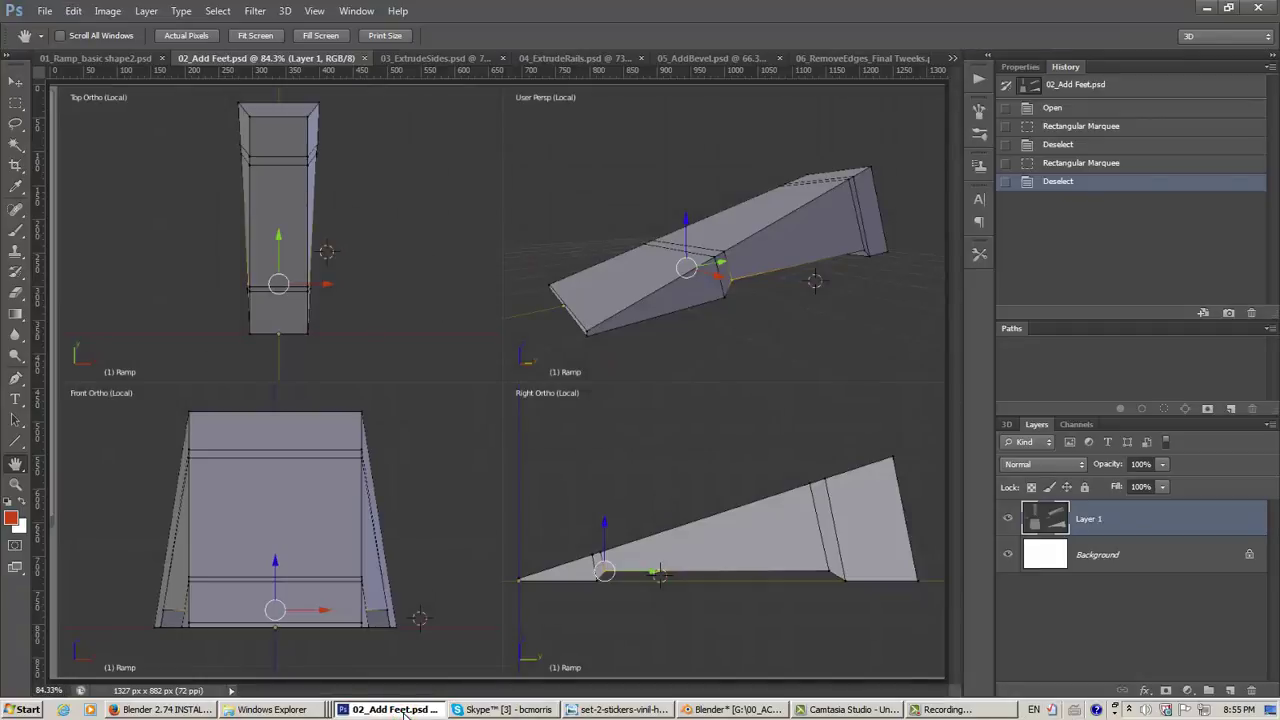
{"action": "left_click", "coordinate": [404, 709]}
{"action": "left_click", "coordinate": [404, 709]}
{"action": "key", "text": "z"}
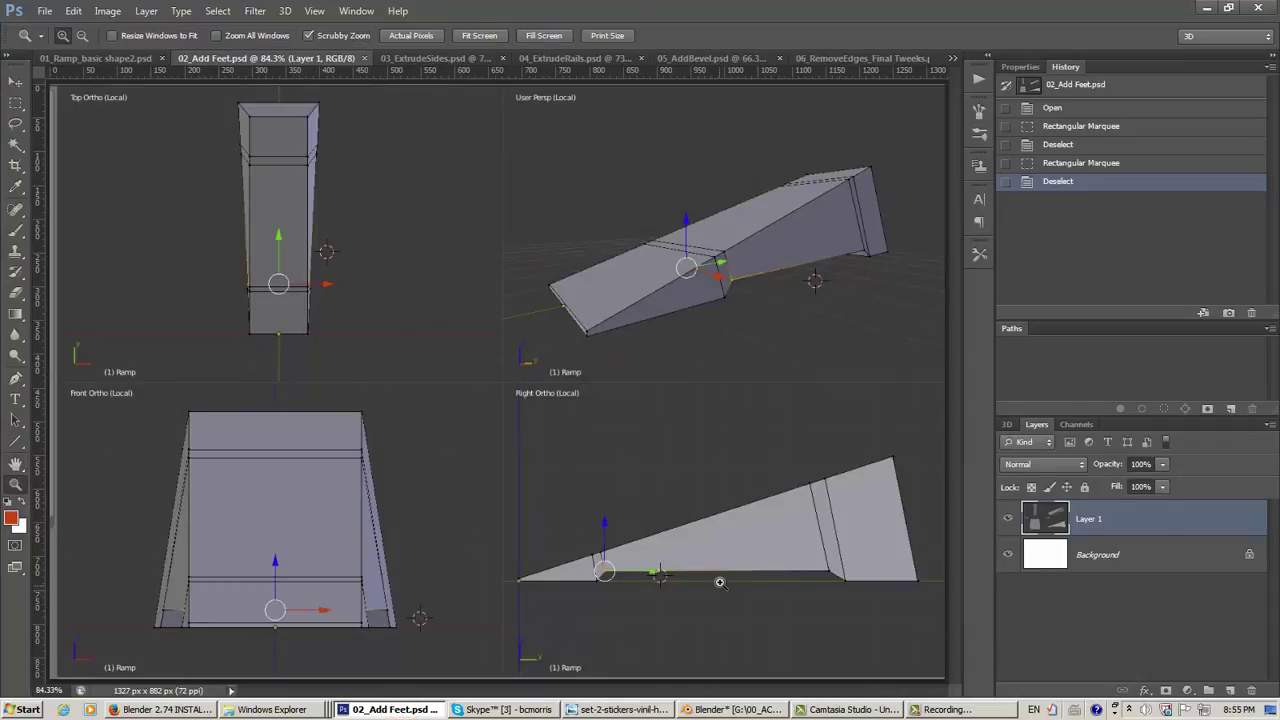
{"action": "left_click", "coordinate": [720, 581]}
{"action": "left_click", "coordinate": [720, 581]}
{"action": "left_click", "coordinate": [720, 581]}
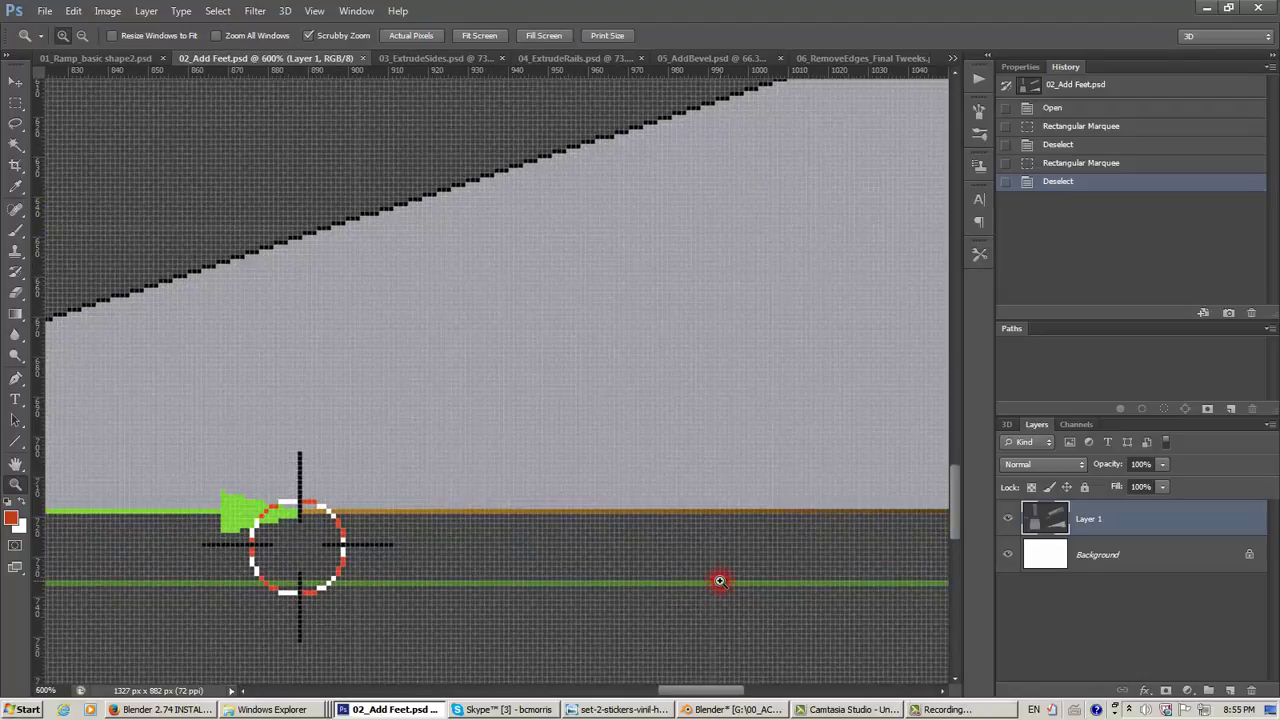
{"action": "left_click", "coordinate": [720, 581]}
{"action": "scroll", "coordinate": [720, 581], "scroll_direction": "down", "scroll_amount": 2}
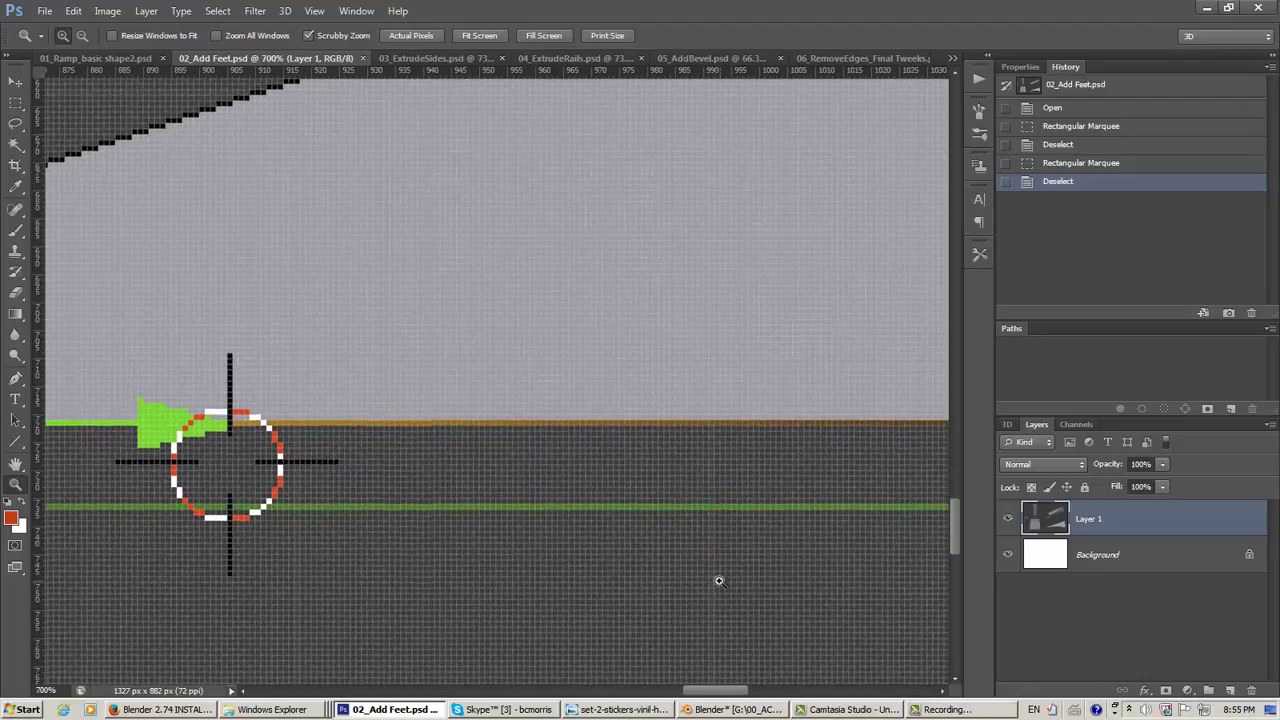
{"action": "left_click", "coordinate": [657, 506], "text": "alt"}
{"action": "left_click", "coordinate": [657, 503], "text": "alt"}
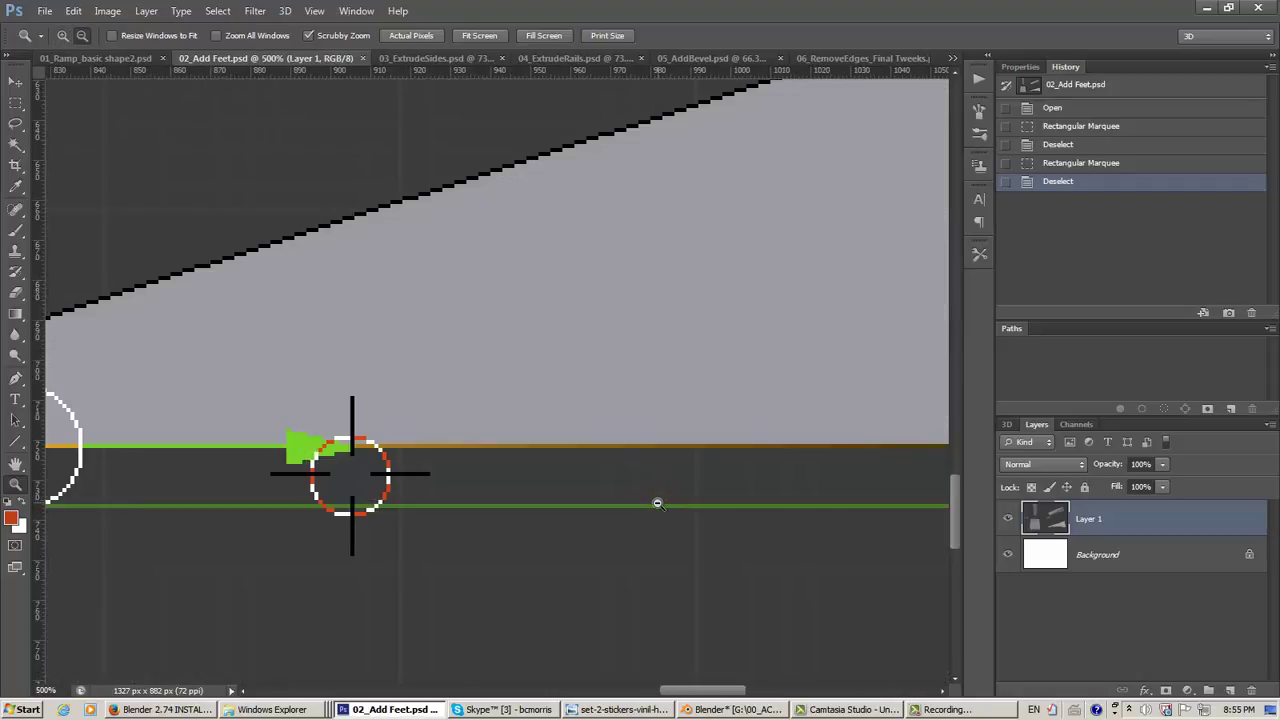
{"action": "left_click", "coordinate": [657, 503], "text": "alt"}
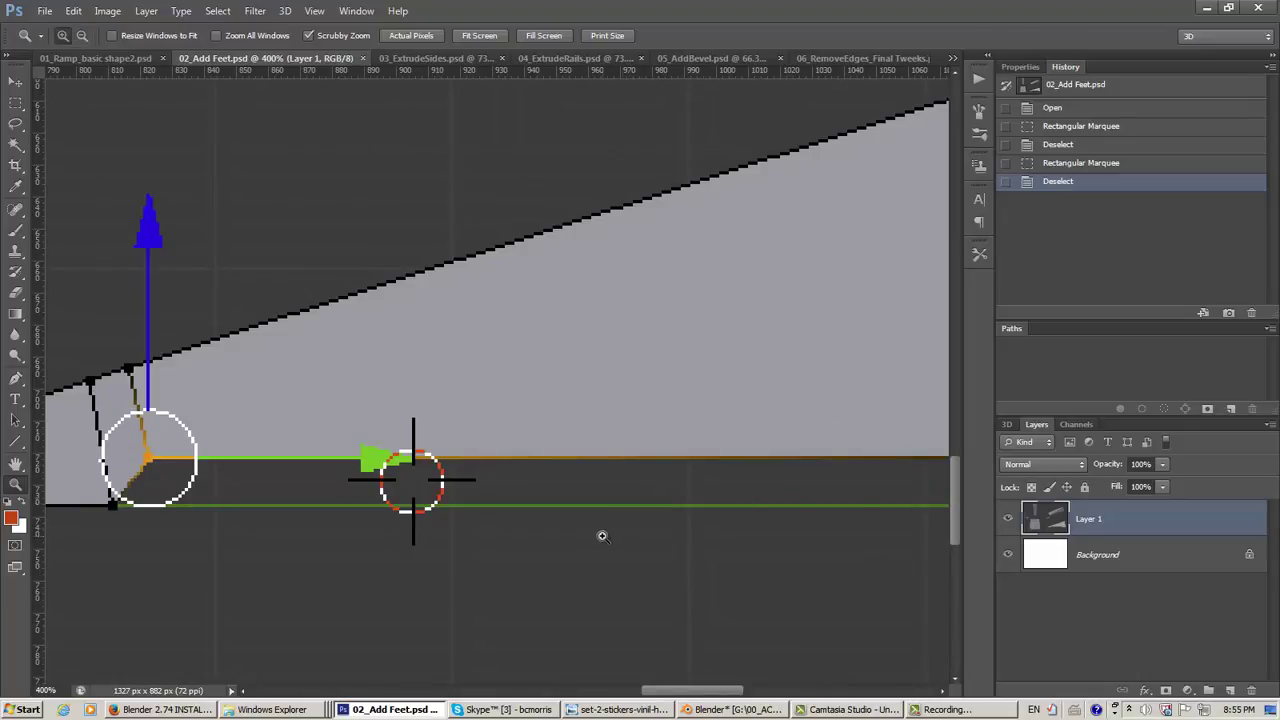
{"action": "left_click", "coordinate": [504, 424], "text": "alt"}
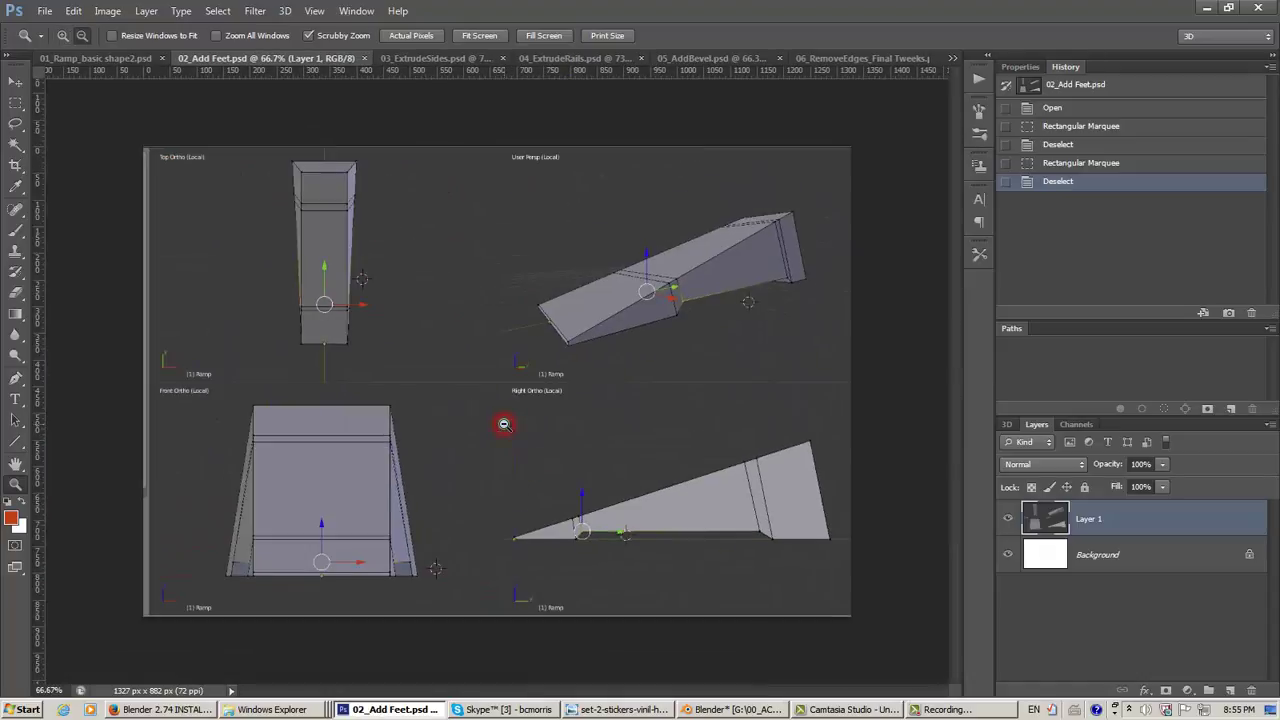
{"action": "double_click", "coordinate": [17, 465]}
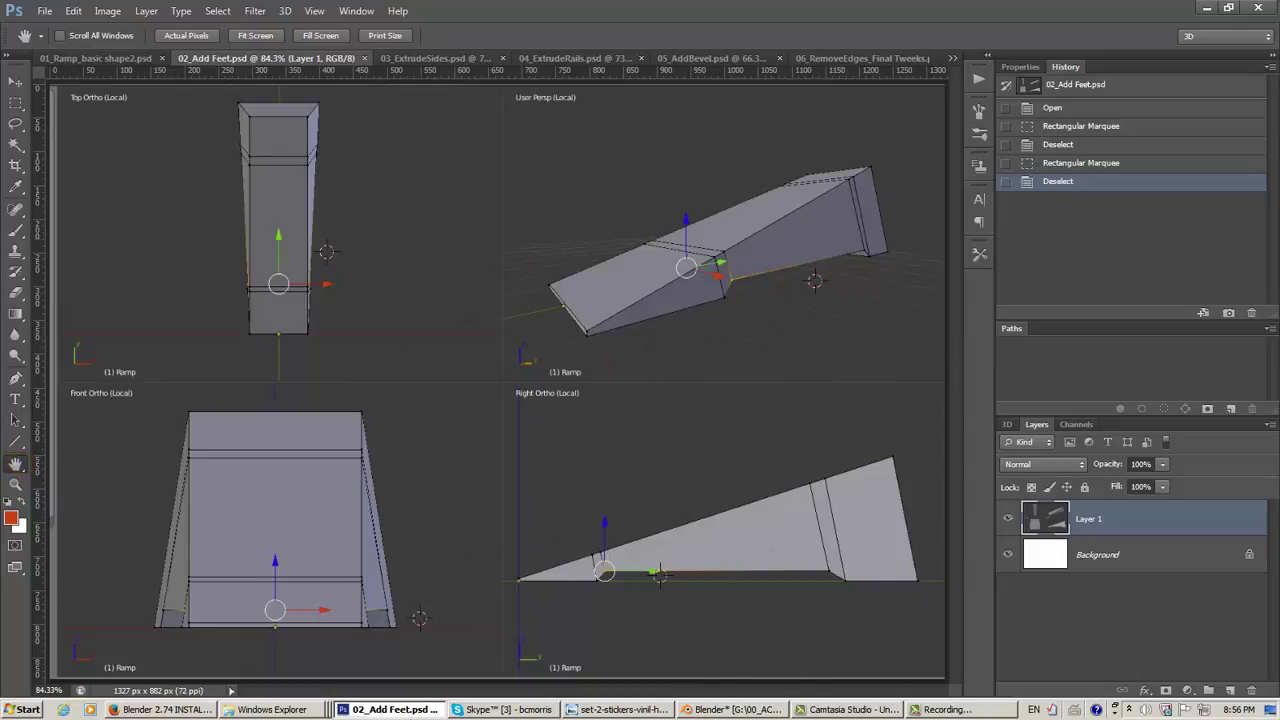
Compare the Blender ramp with the whole 02_Add Feet.psd reference in Photoshop and return to Blender
{"action": "left_click", "coordinate": [860, 712]}
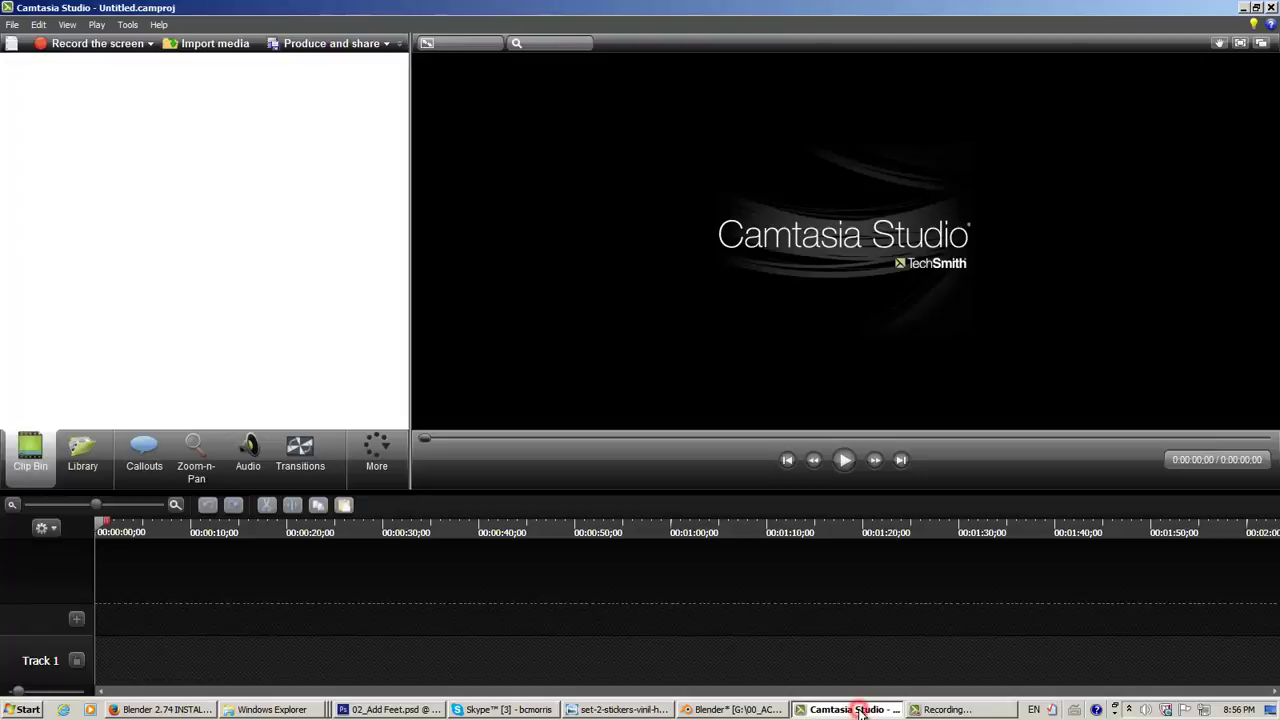
{"action": "left_click", "coordinate": [860, 712]}
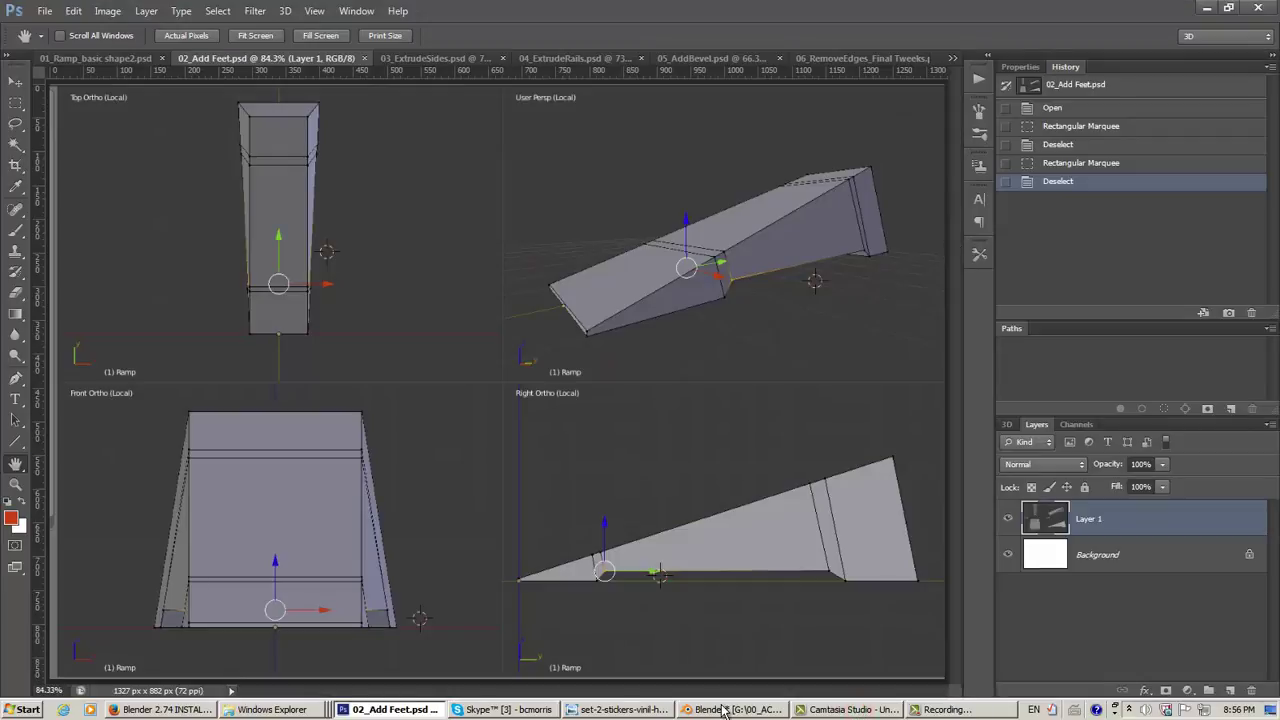
{"action": "left_click", "coordinate": [724, 709]}
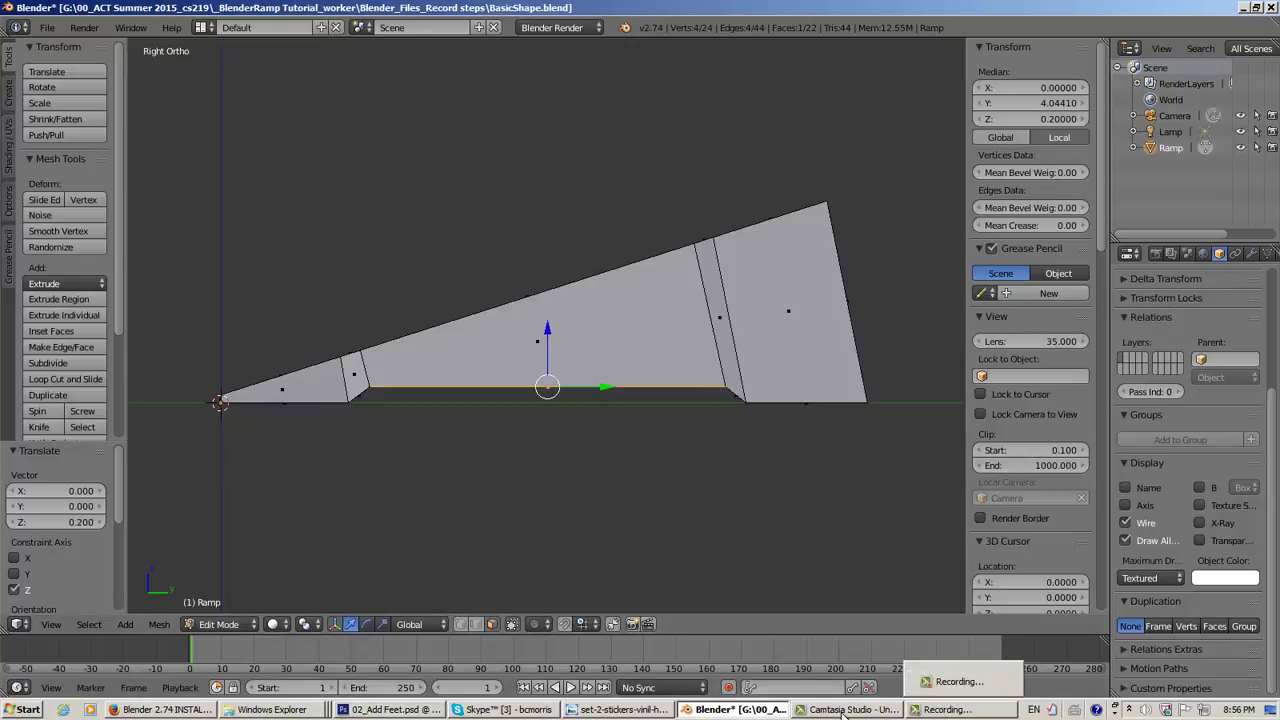
{"action": "left_click", "coordinate": [370, 710]}
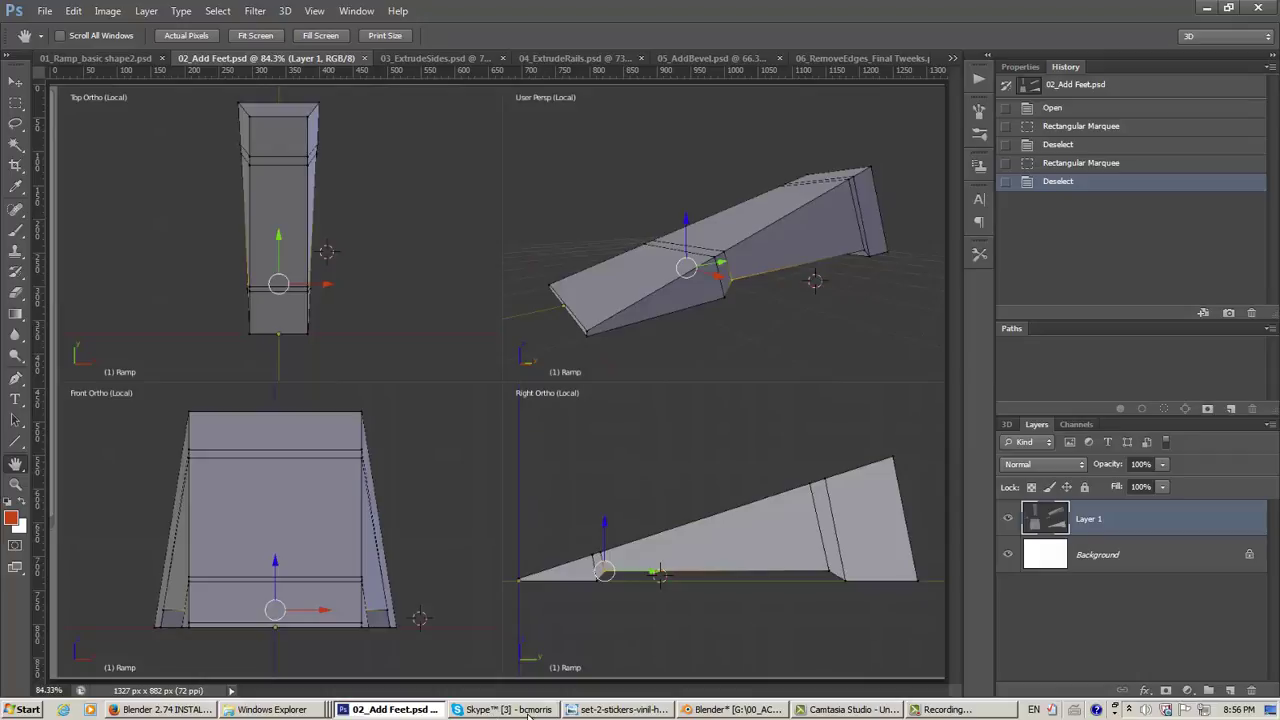
{"action": "left_click", "coordinate": [735, 709]}
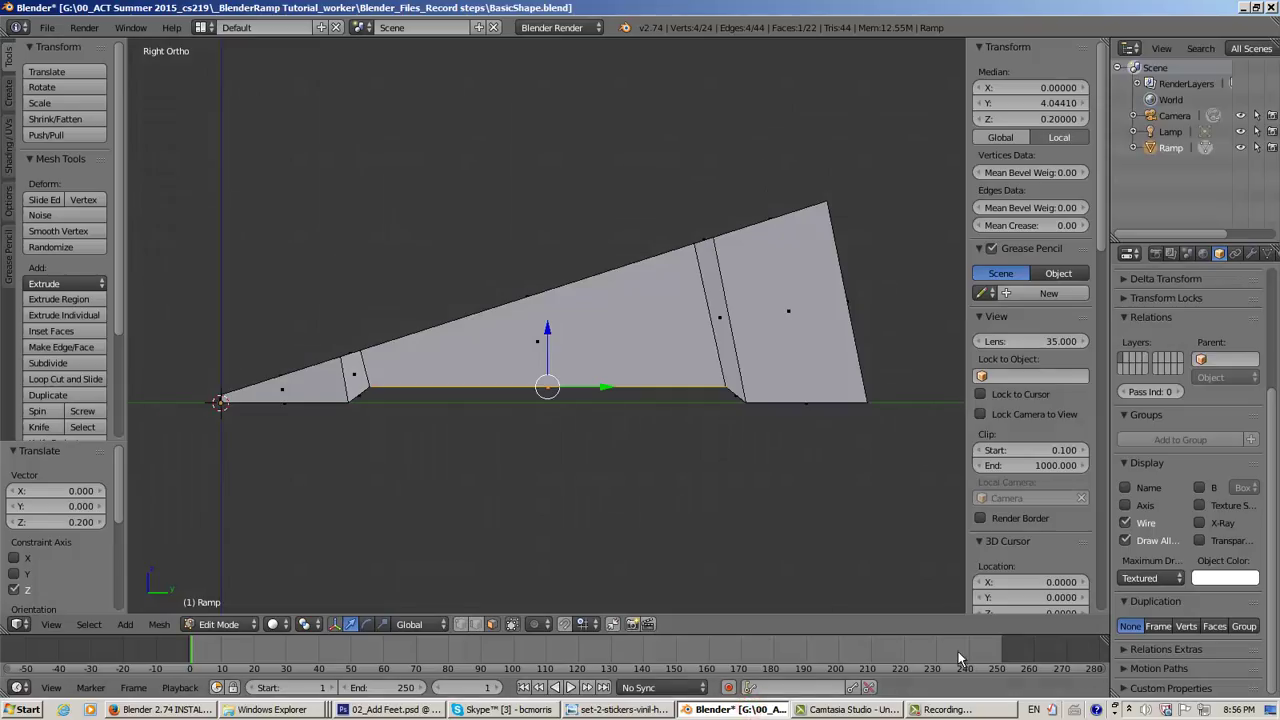
Show the ramp in wireframe in the front orthographic view, with the raised underside face in view
{"action": "key", "text": "KP_7"}
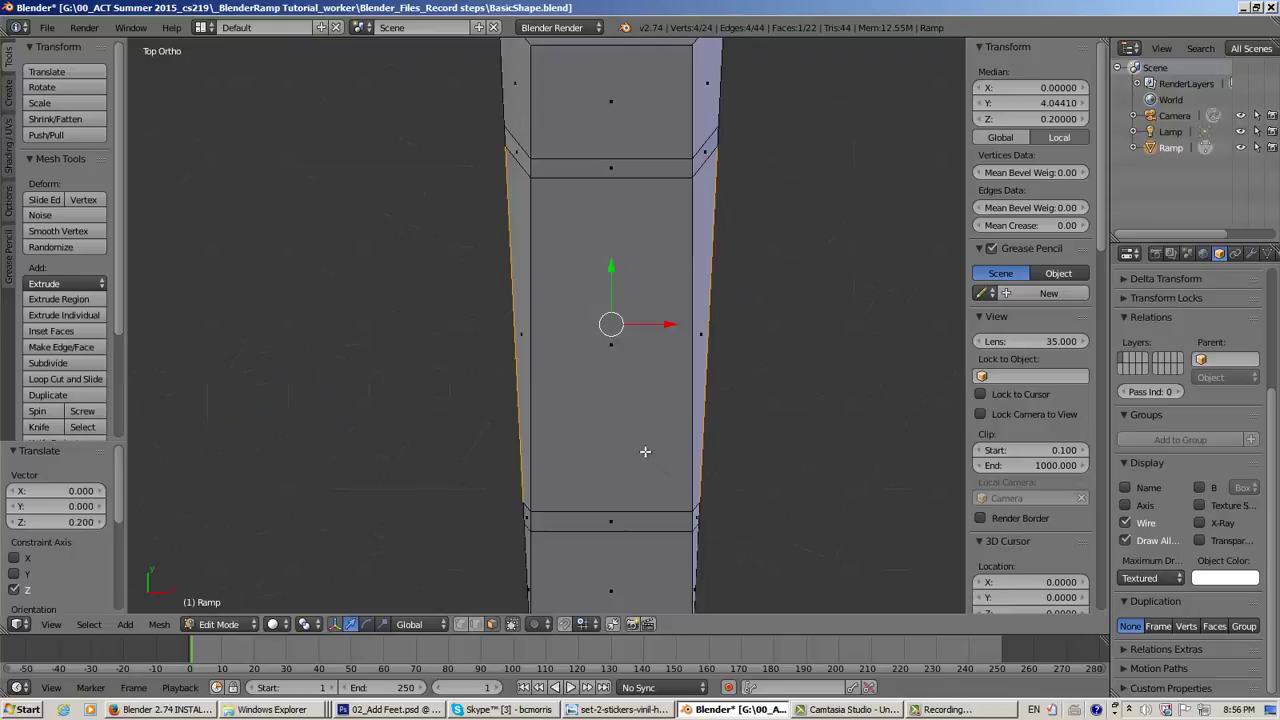
{"action": "key", "text": "KP_3"}
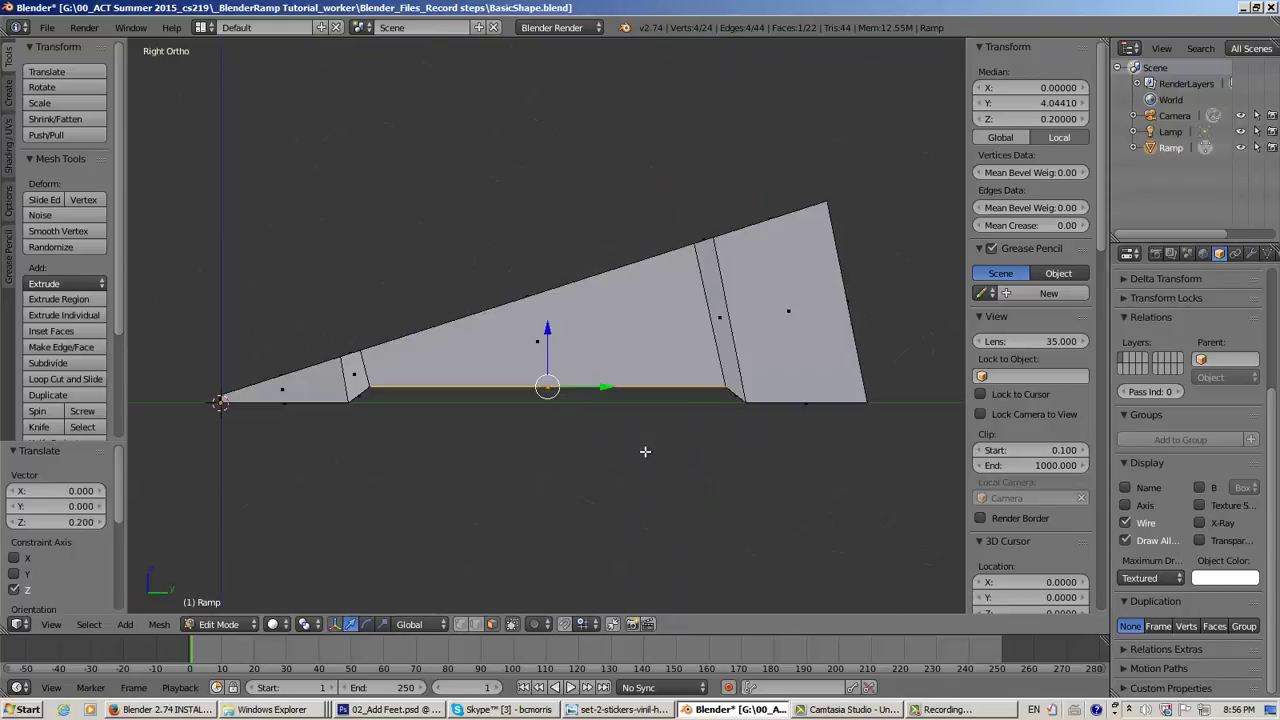
{"action": "key", "text": "KP_1"}
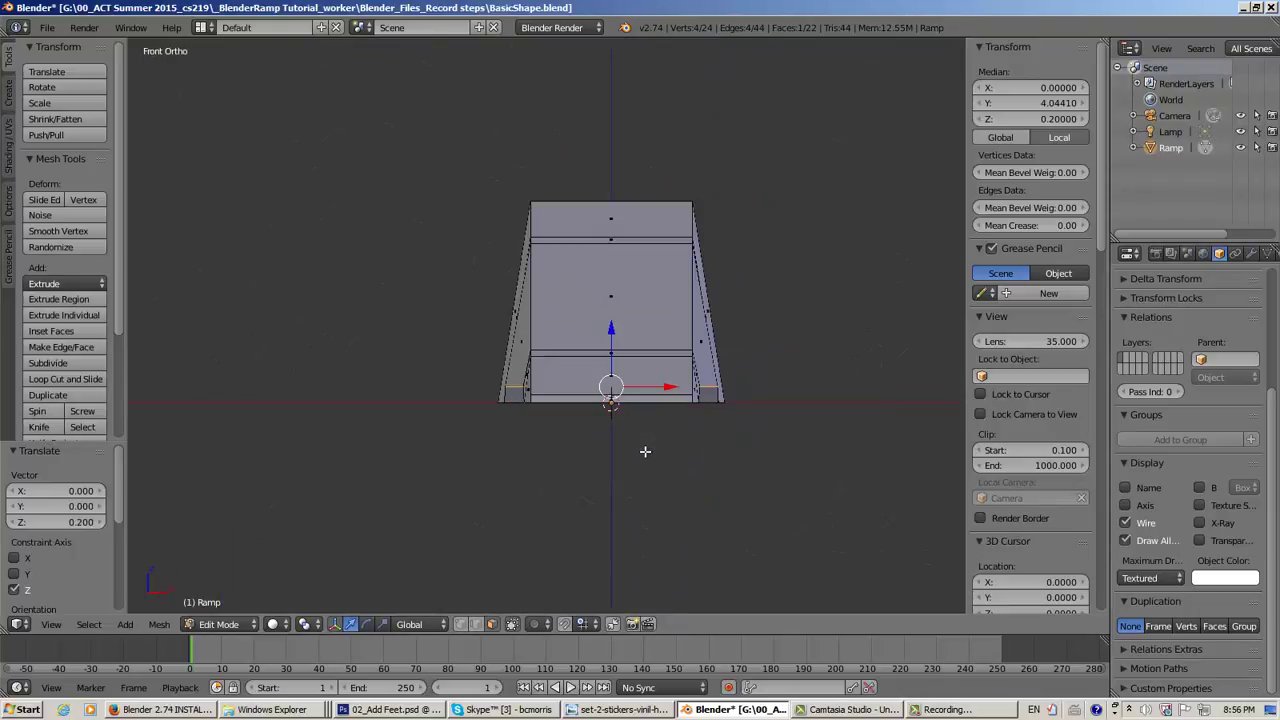
{"action": "scroll", "coordinate": [645, 451], "scroll_direction": "up", "scroll_amount": 4}
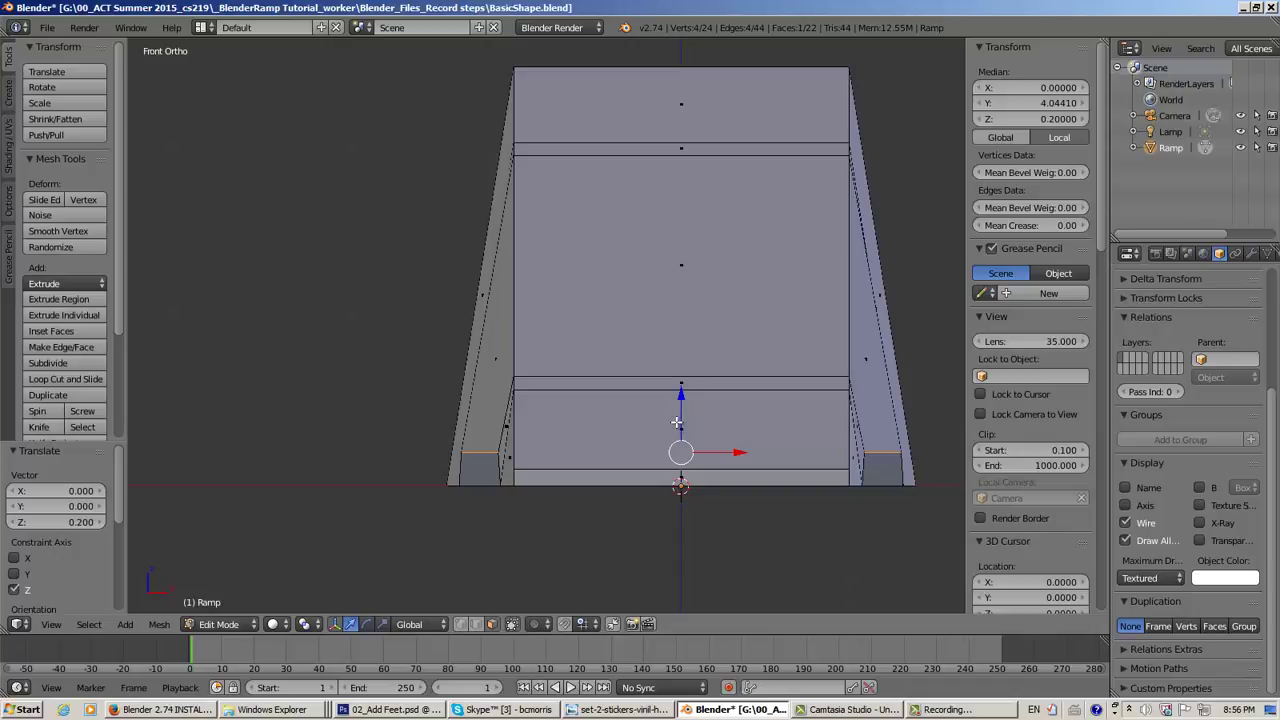
{"action": "key", "text": "x"}
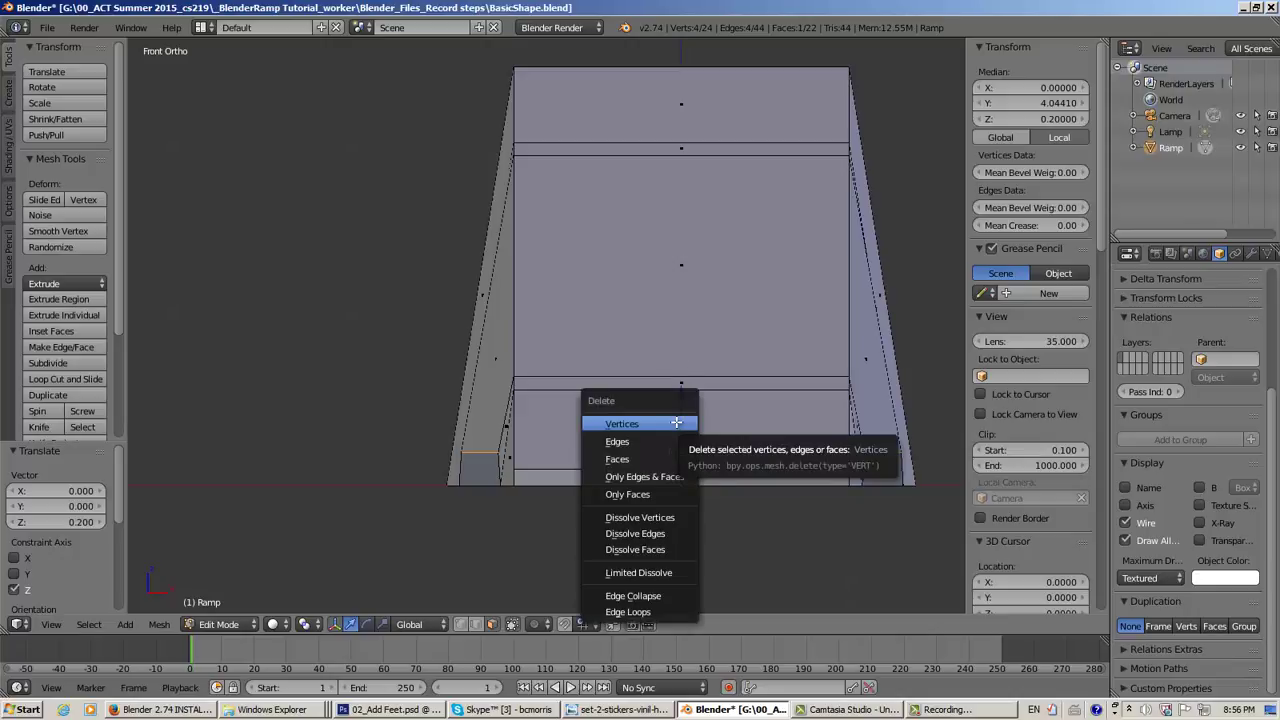
{"action": "key", "text": "Escape"}
{"action": "key", "text": "z"}
{"action": "scroll", "coordinate": [668, 365], "scroll_direction": "up", "scroll_amount": 2}
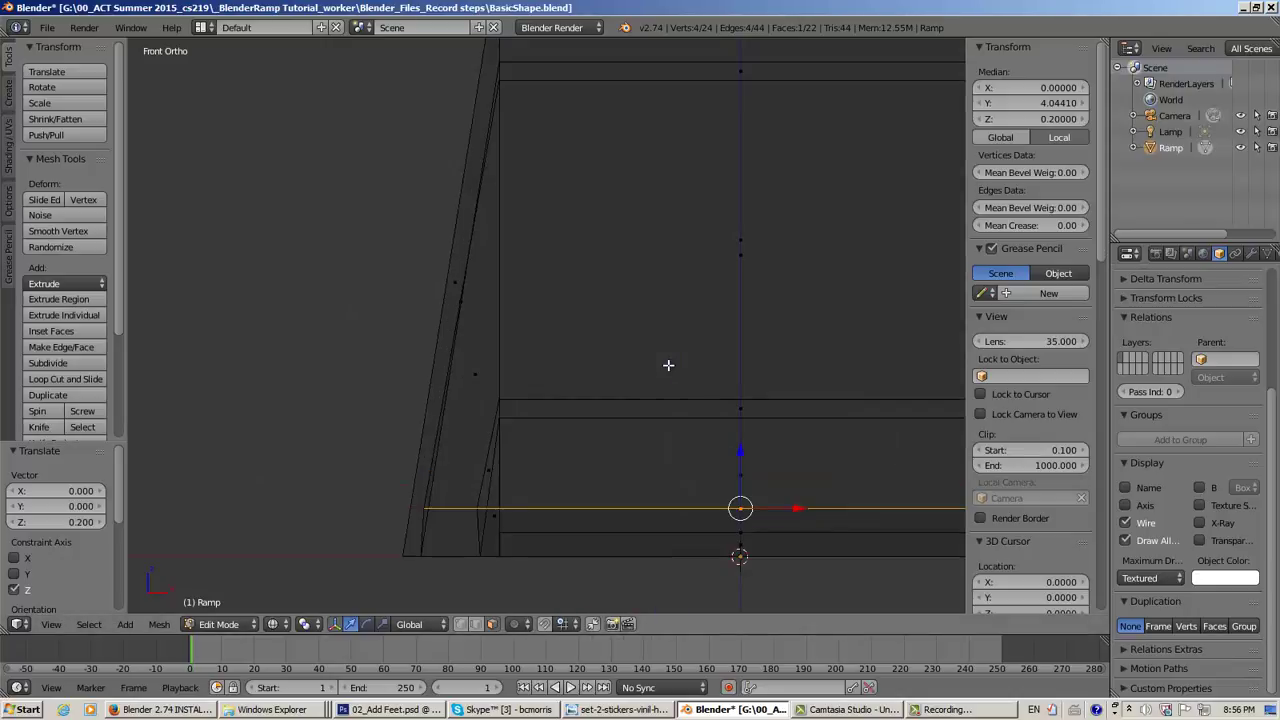
{"action": "middle_click_drag", "start_coordinate": [737, 349], "coordinate": [506, 227], "text": "shift"}
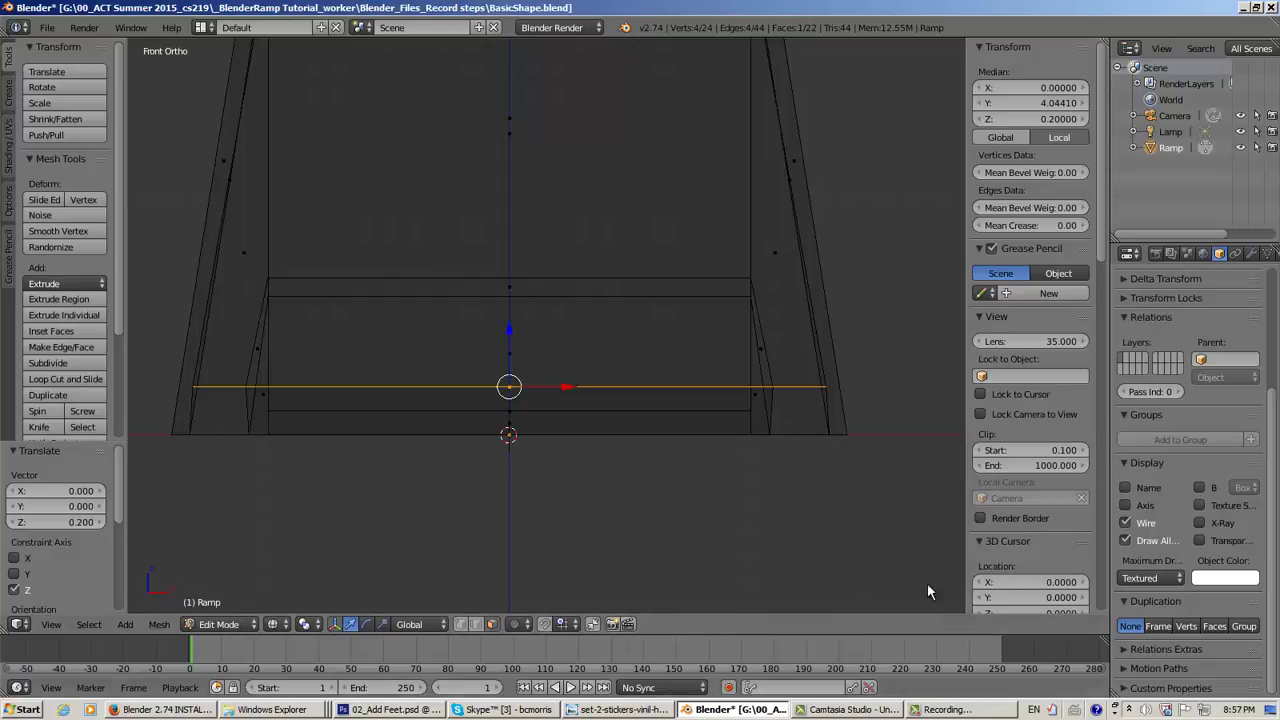
Examine the raised underside face from several angles, comparing perspective with orthographic projection, and return to the front orthographic view
{"action": "middle_click_drag", "start_coordinate": [920, 591], "coordinate": [752, 489]}
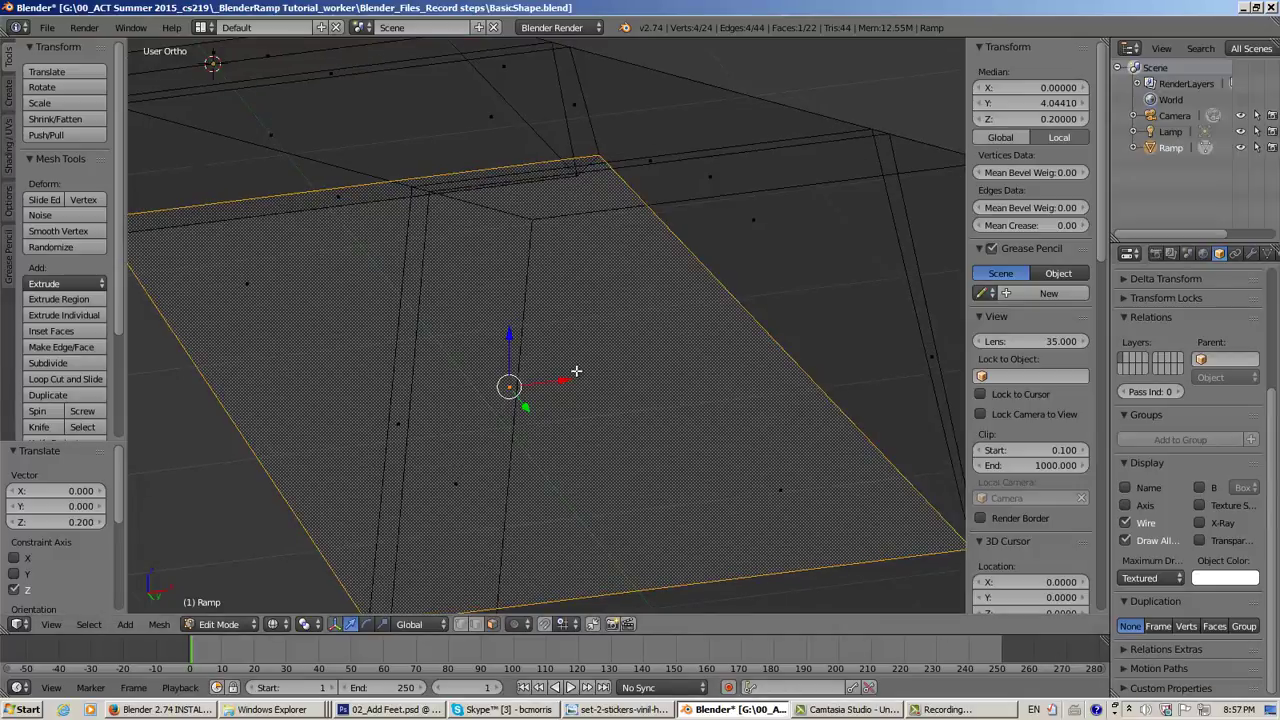
{"action": "middle_click_drag", "start_coordinate": [577, 373], "coordinate": [598, 417]}
{"action": "key", "text": "KP_5"}
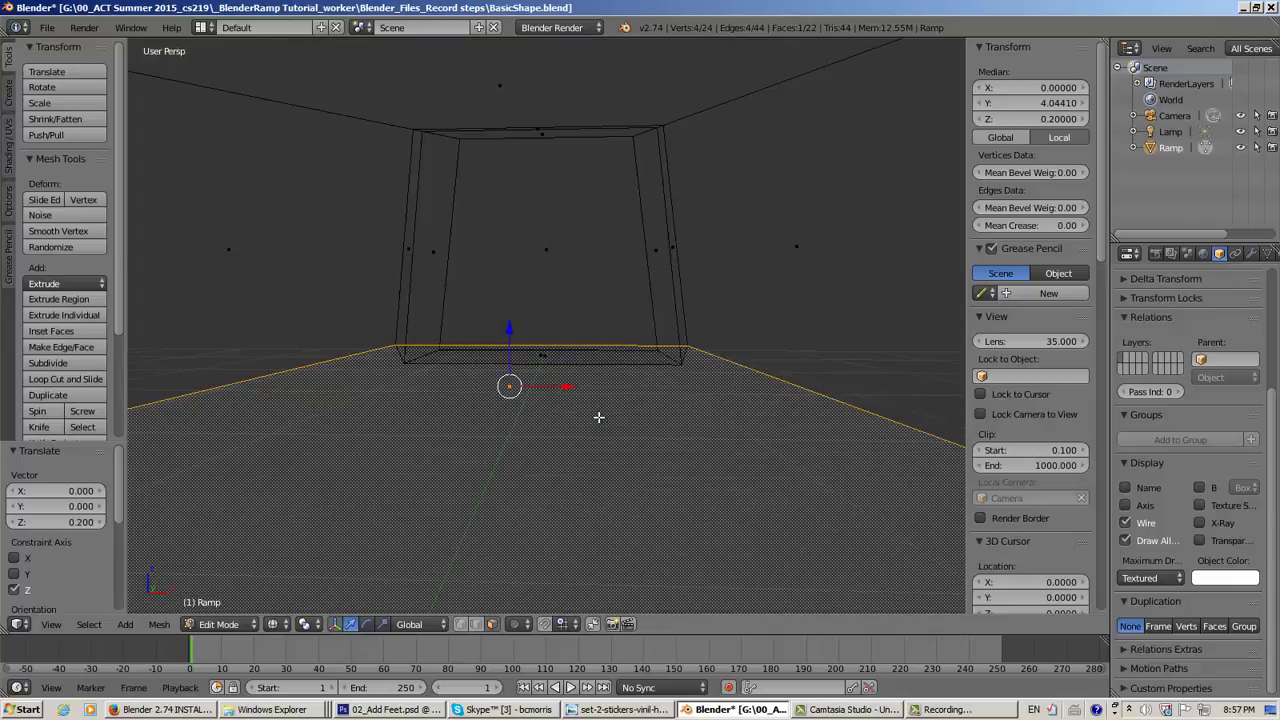
{"action": "key", "text": "KP_3"}
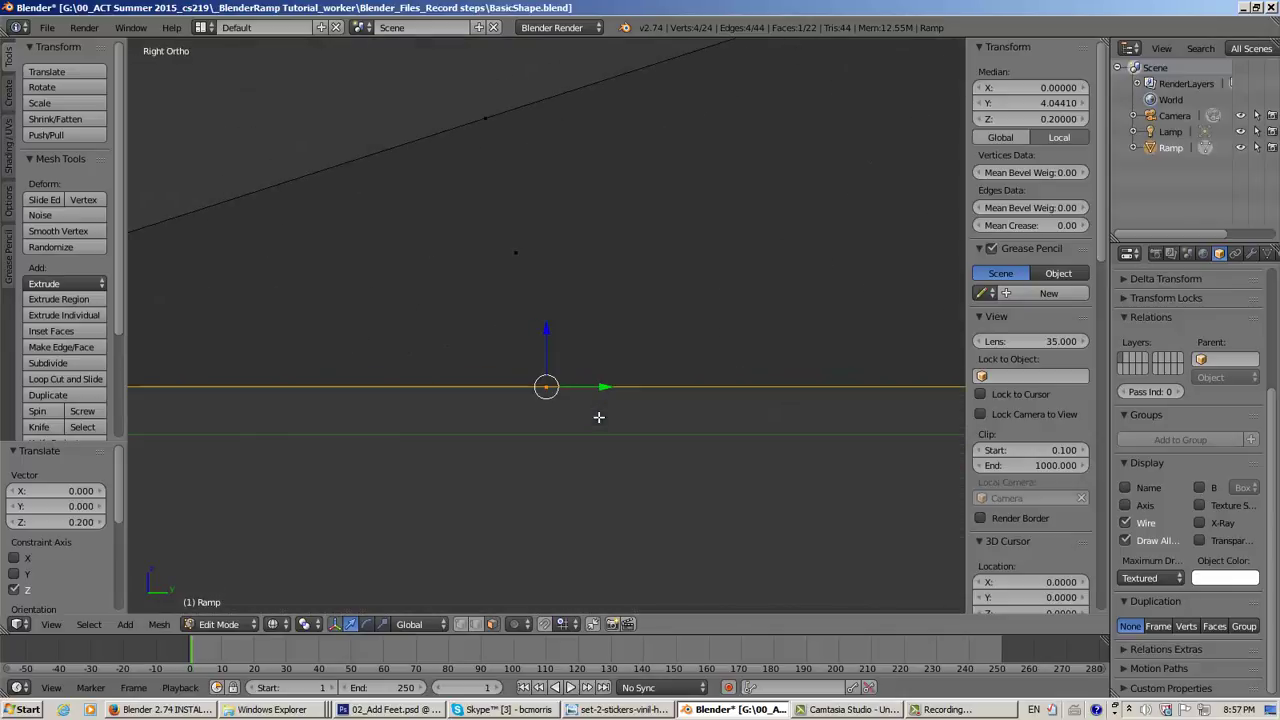
{"action": "key", "text": "KP_1"}
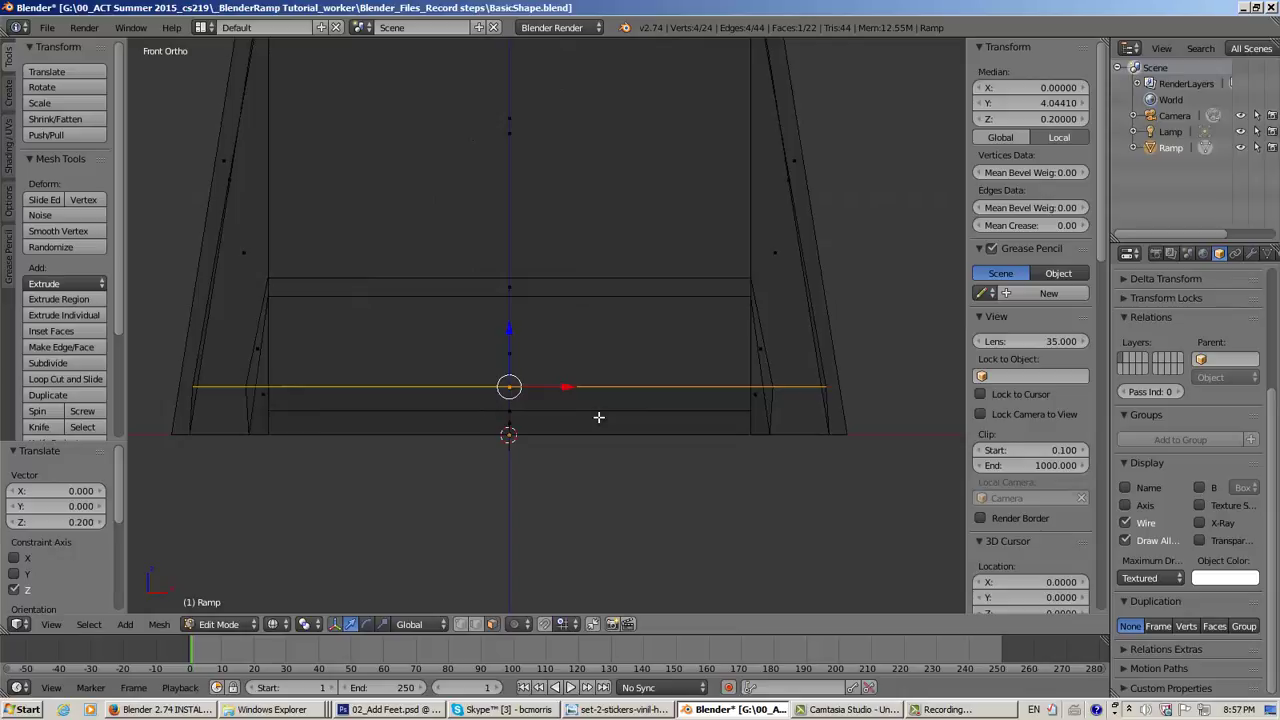
{"action": "key", "text": "KP_5"}
{"action": "key", "text": "KP_5"}
{"action": "key", "text": "KP_5"}
{"action": "key", "text": "KP_5"}
{"action": "key", "text": "KP_5"}
{"action": "key", "text": "KP_5"}
{"action": "key", "text": "KP_5"}
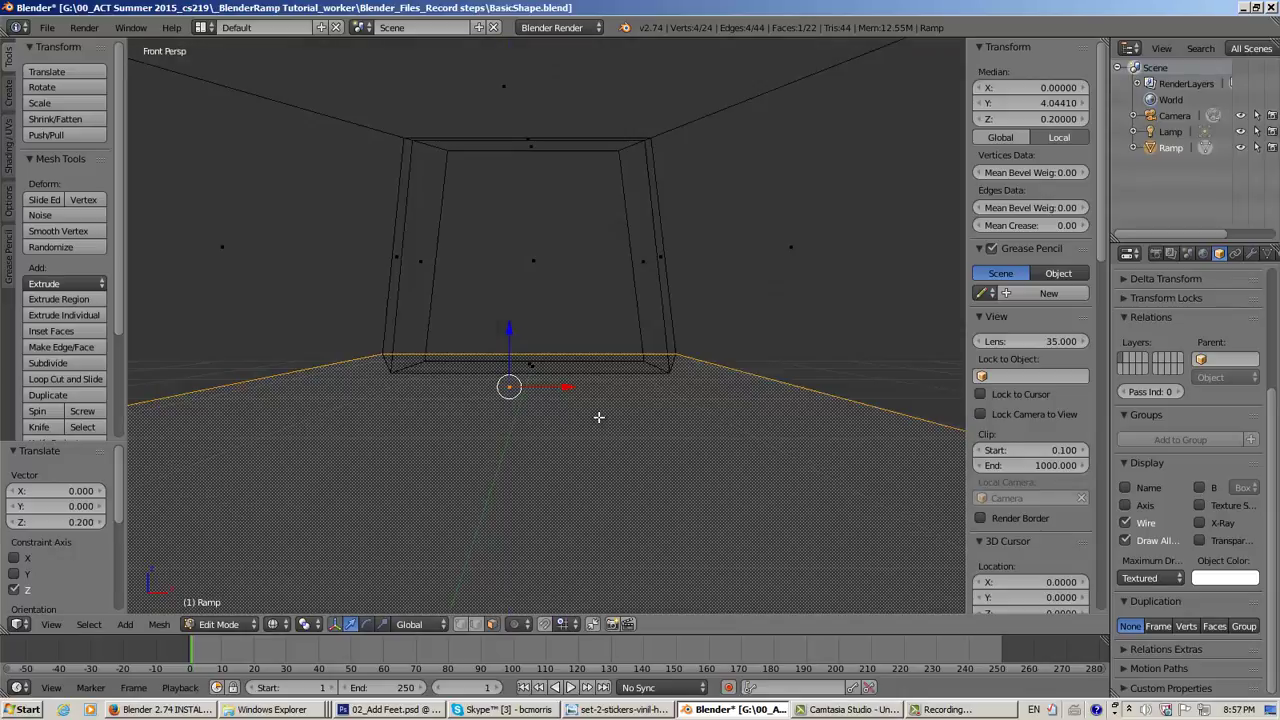
{"action": "key", "text": "KP_5"}
{"action": "key", "text": "KP_5"}
{"action": "key", "text": "KP_5"}
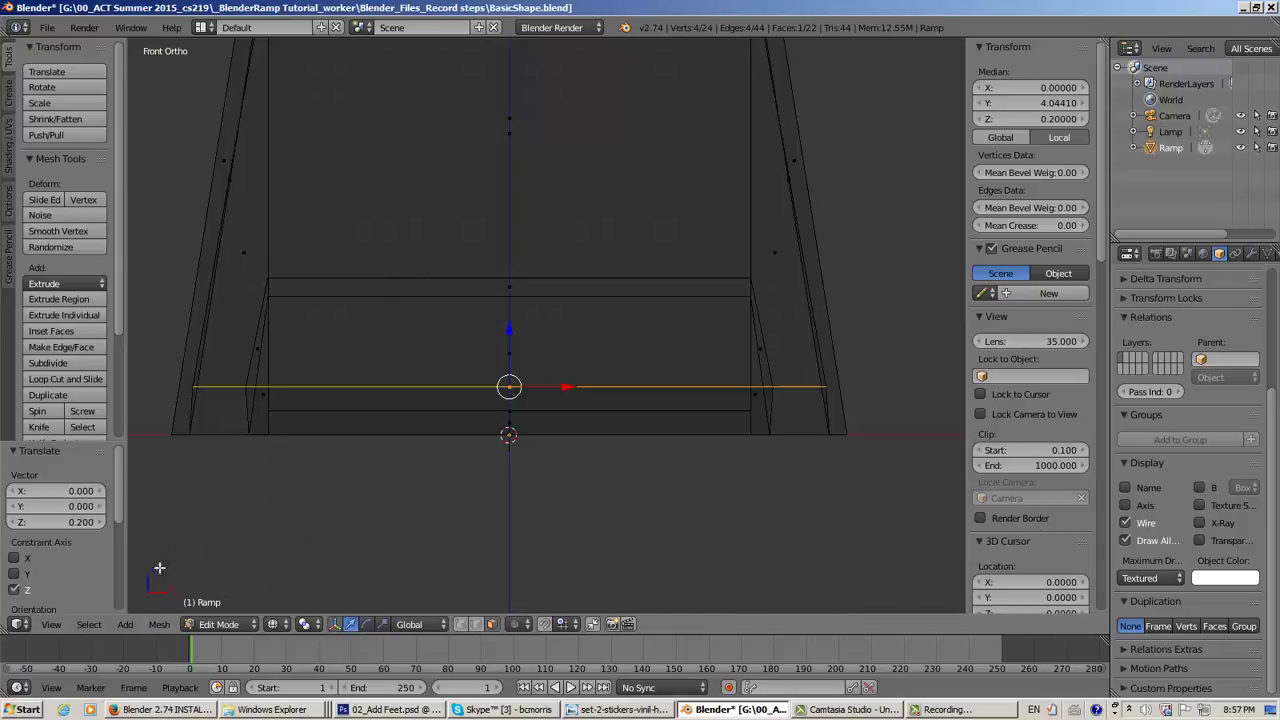
Start the Screencast Keys display in the 3D view
{"action": "left_click", "coordinate": [47, 29]}
{"action": "scroll", "coordinate": [1105, 234], "scroll_direction": "down", "scroll_amount": 15}
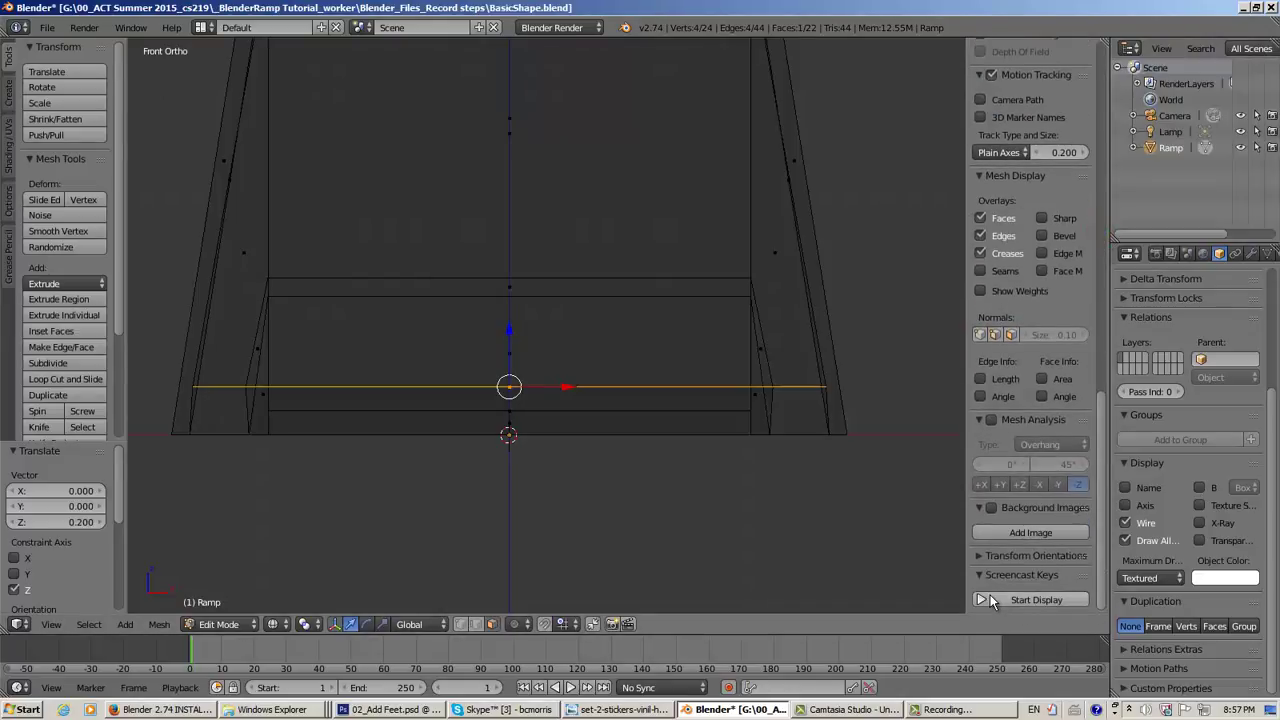
{"action": "left_click", "coordinate": [996, 599]}
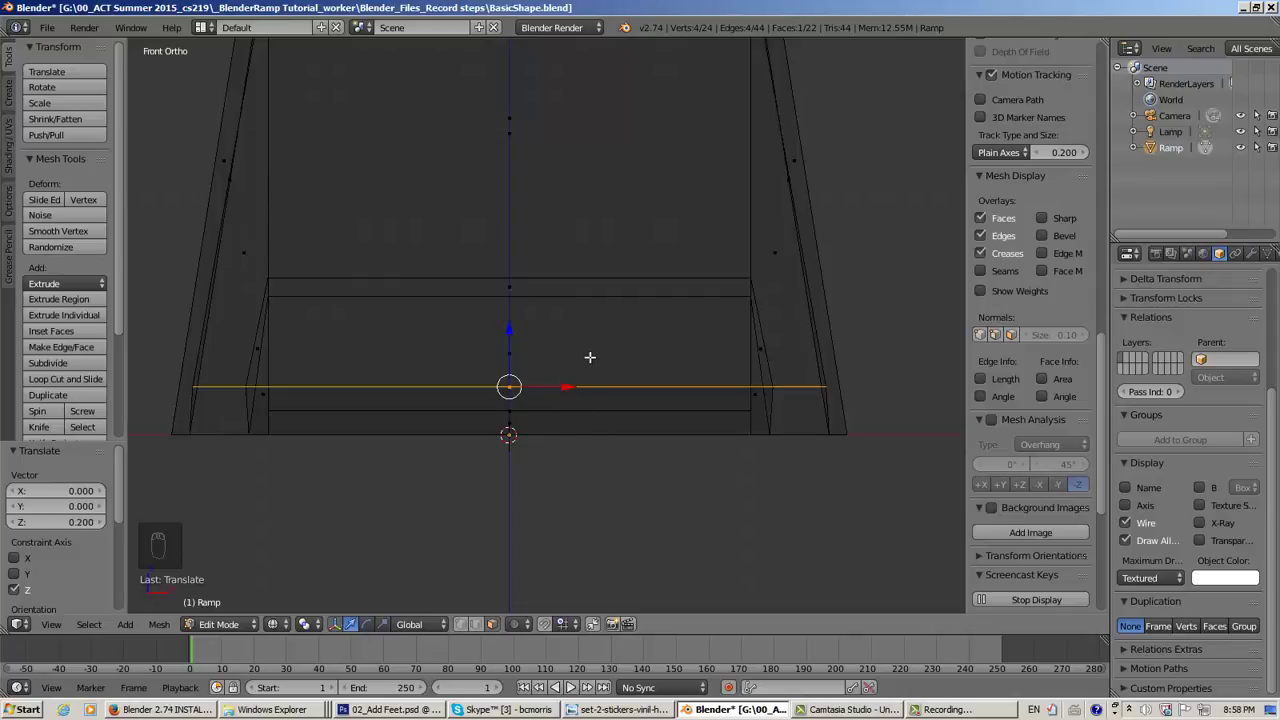
Scale the raised underside face along X only, to about 0.961, to narrow it between the ramp's sides
{"action": "key", "text": "s"}
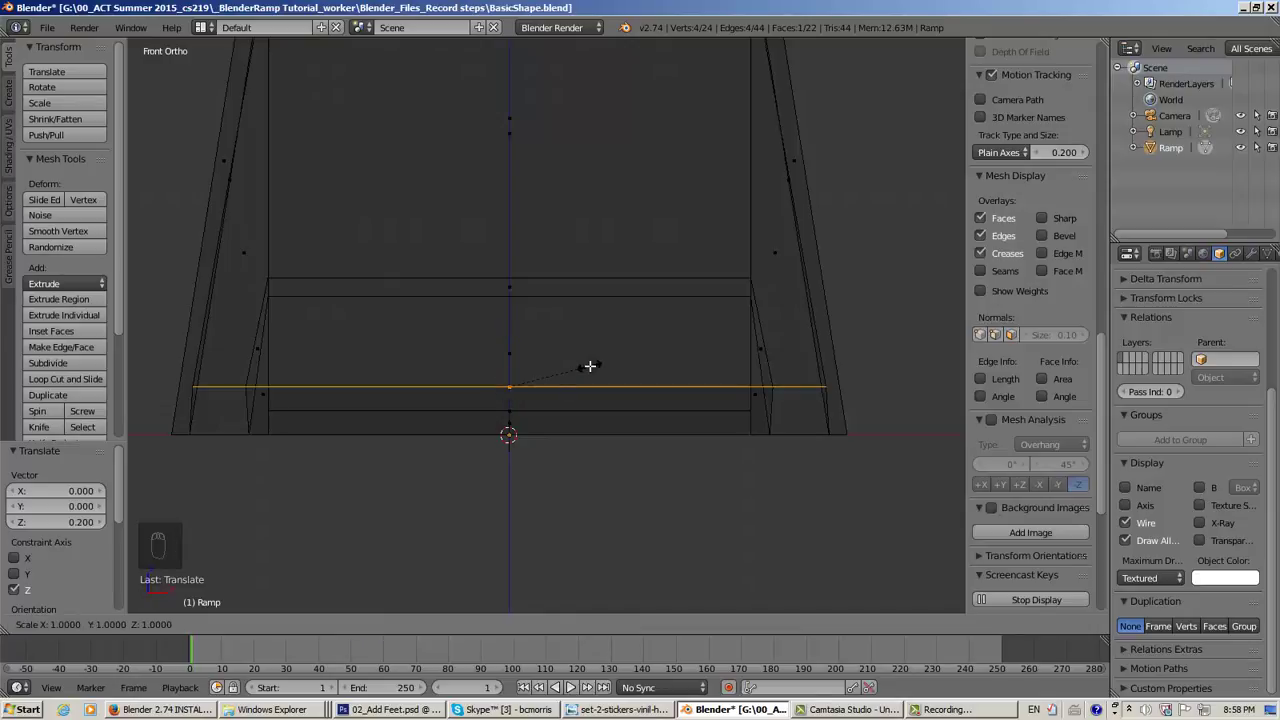
{"action": "key", "text": "x"}
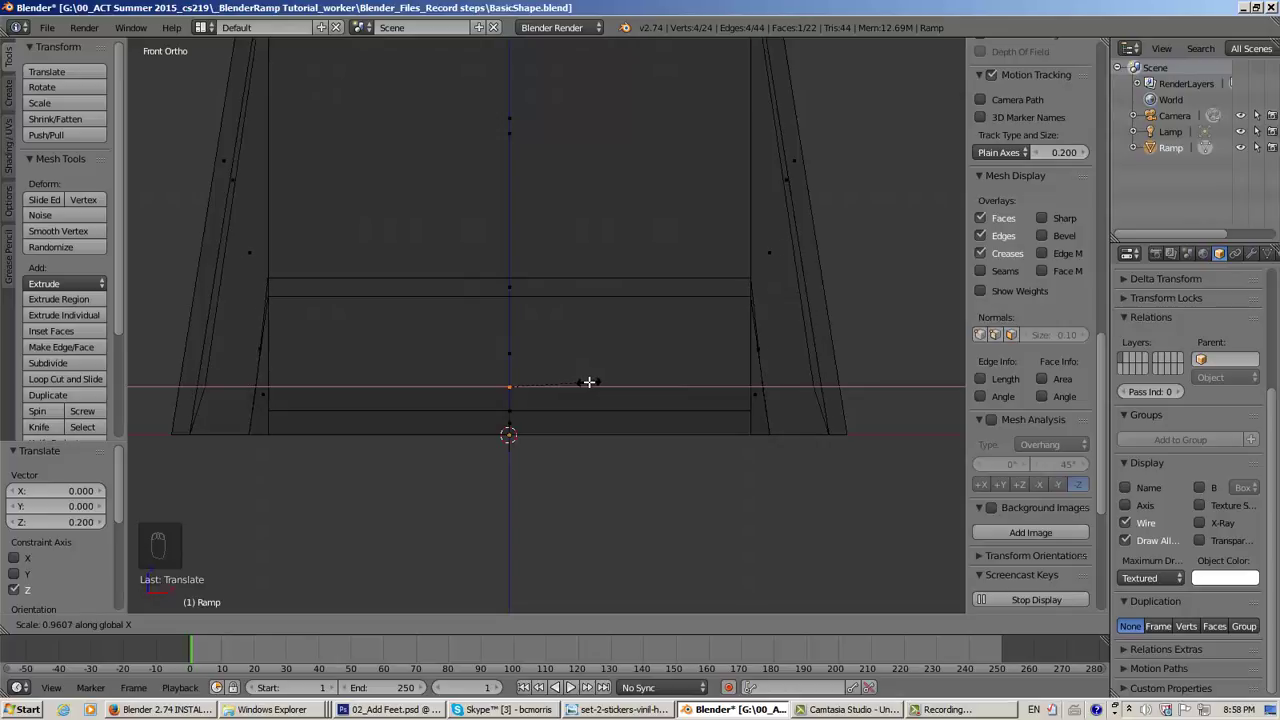
{"action": "left_click", "coordinate": [589, 382]}
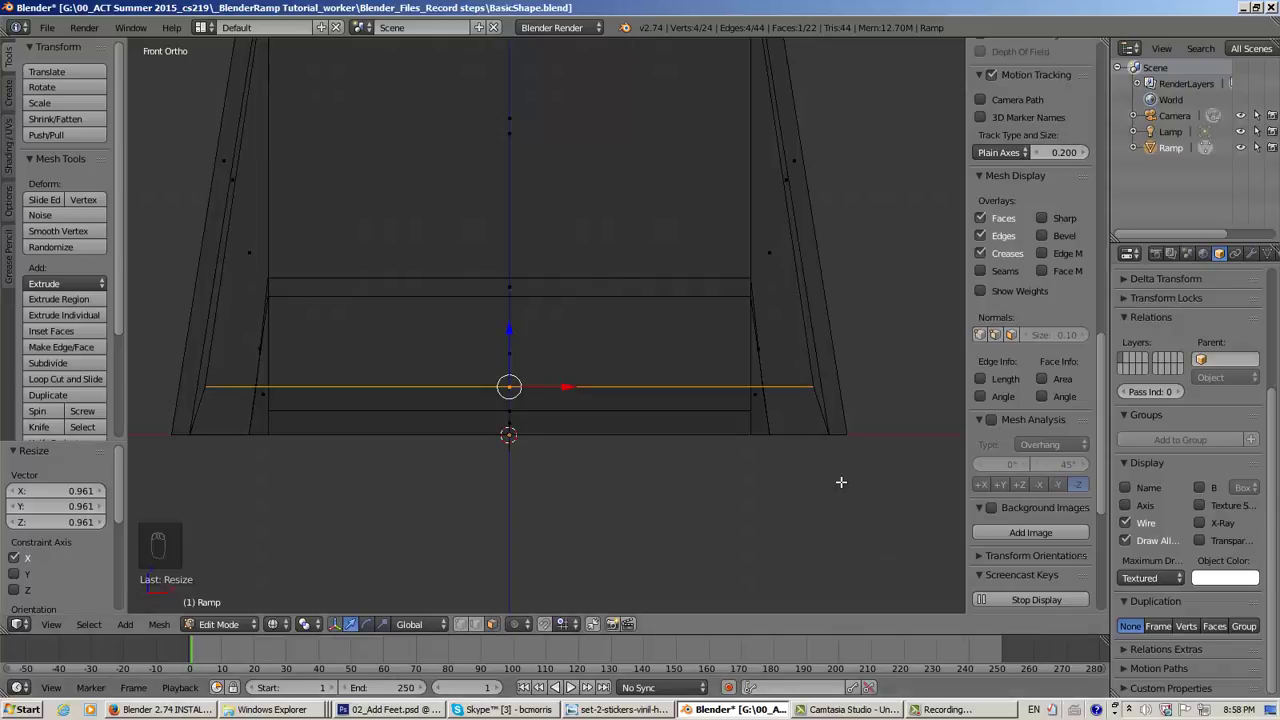
In edge select mode, select the raised face's cross edge near the ramp's tall end and scale it to about 1.027
{"action": "key", "text": "KP_5"}
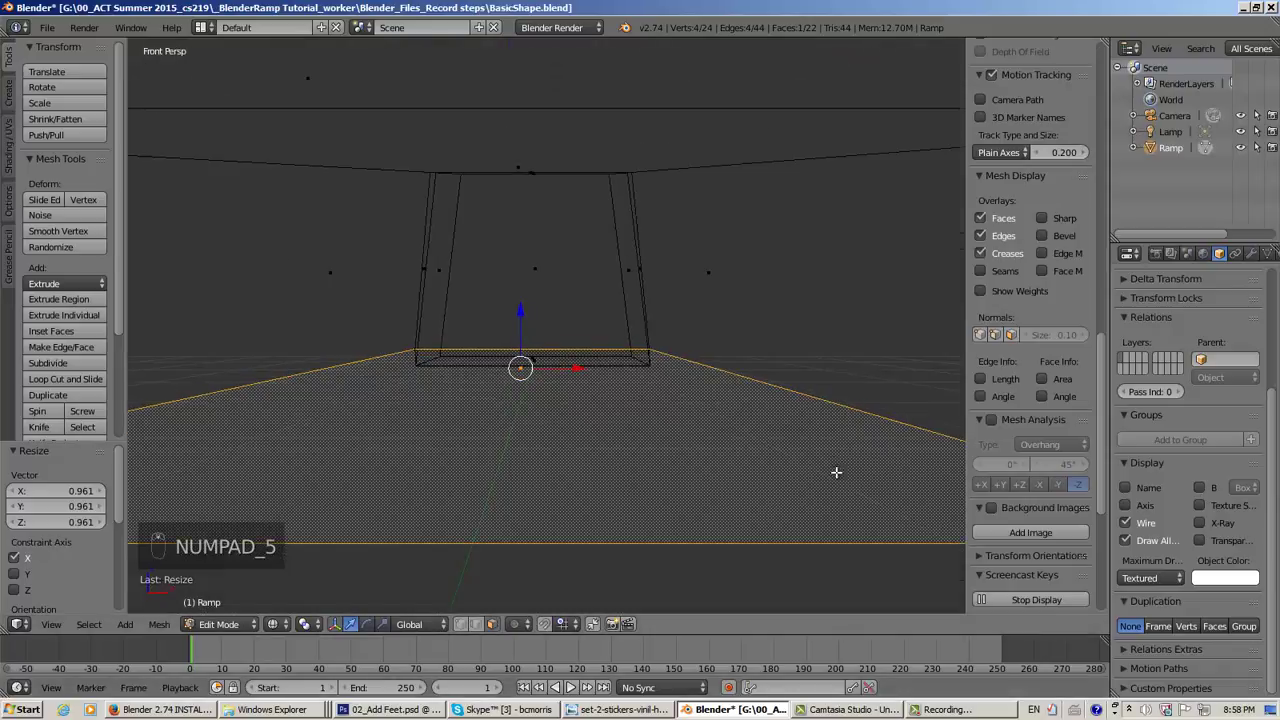
{"action": "middle_click_drag", "start_coordinate": [805, 471], "coordinate": [755, 437]}
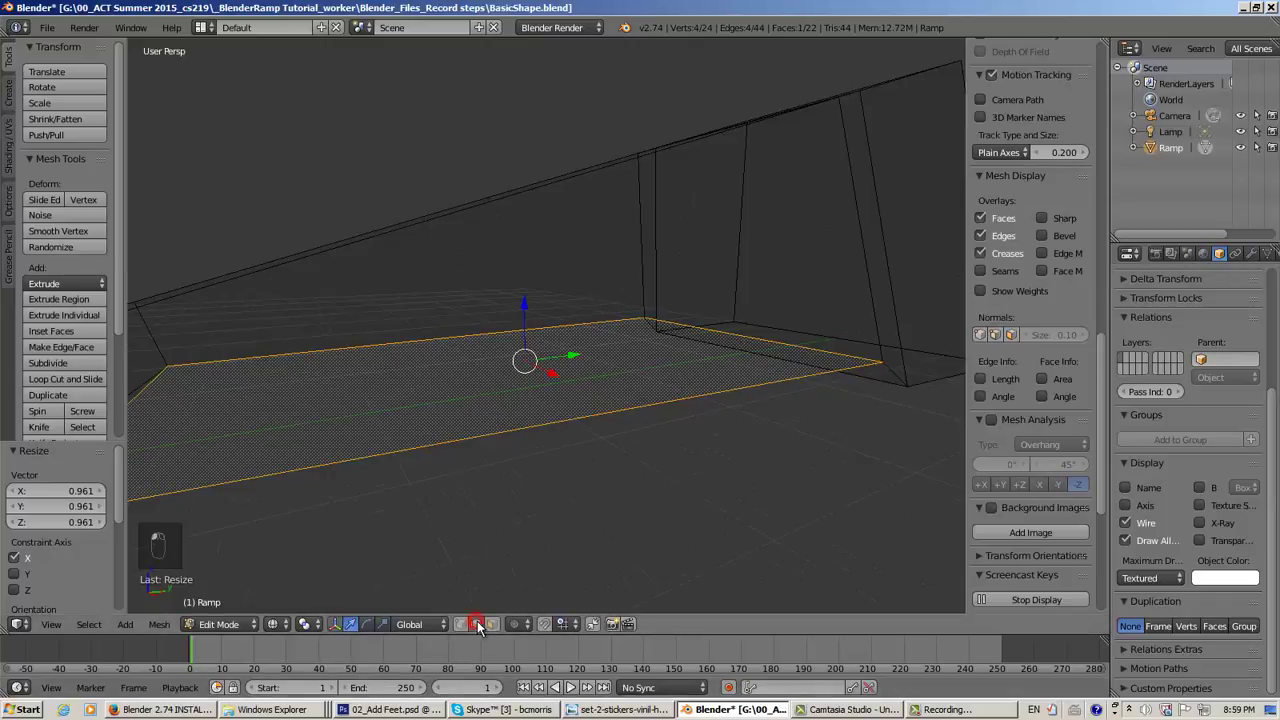
{"action": "middle_click_drag", "start_coordinate": [801, 460], "coordinate": [779, 391]}
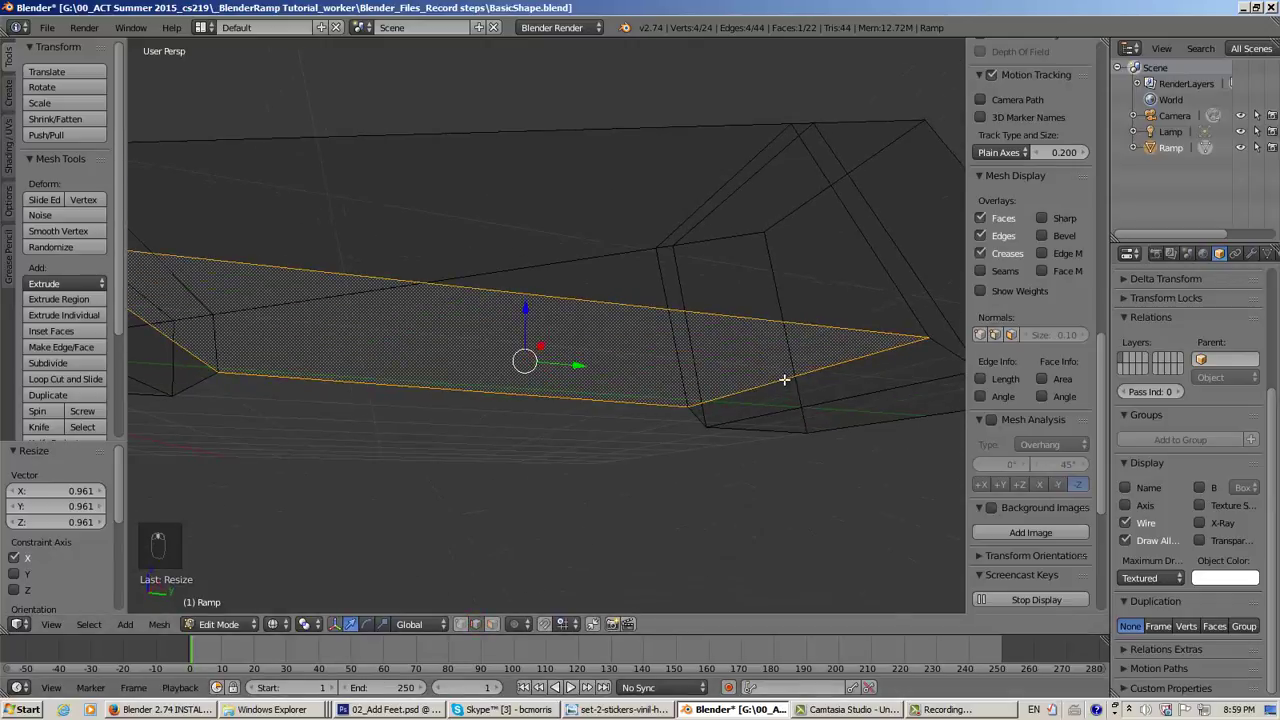
{"action": "right_click", "coordinate": [784, 380]}
{"action": "middle_click_drag", "start_coordinate": [714, 477], "coordinate": [776, 511]}
{"action": "key", "text": "KP_5"}
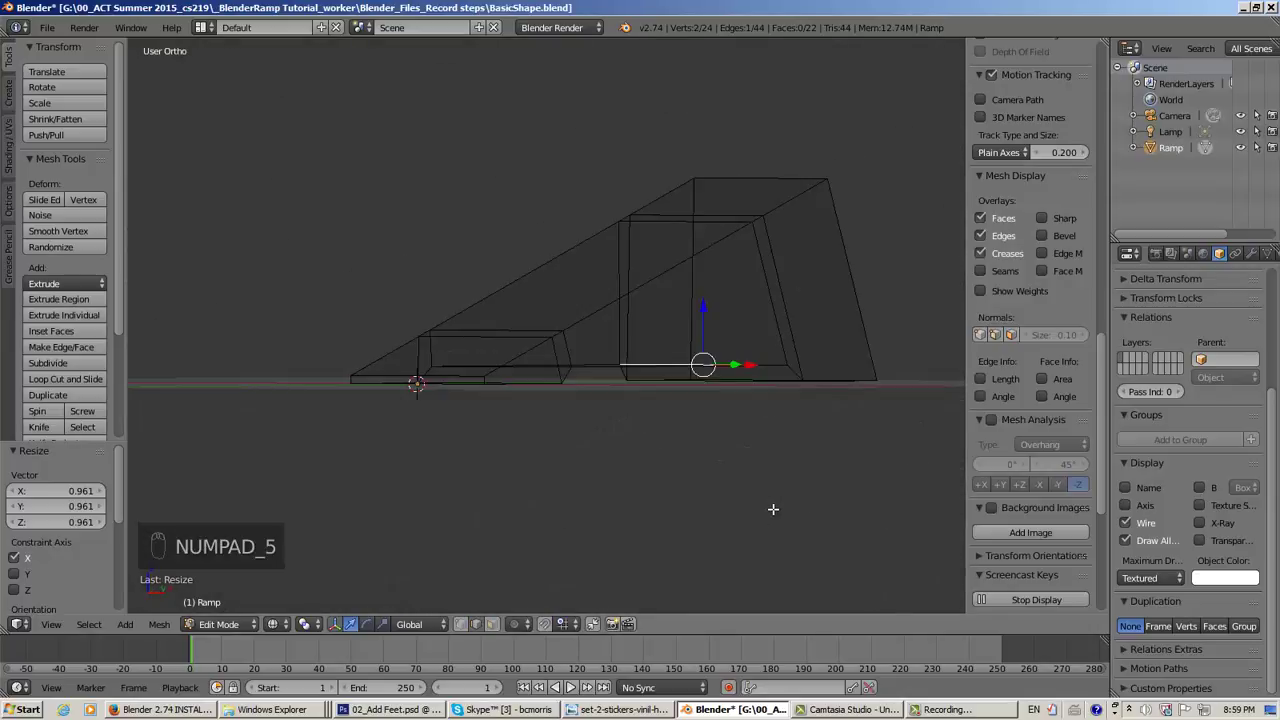
{"action": "key", "text": "KP_1"}
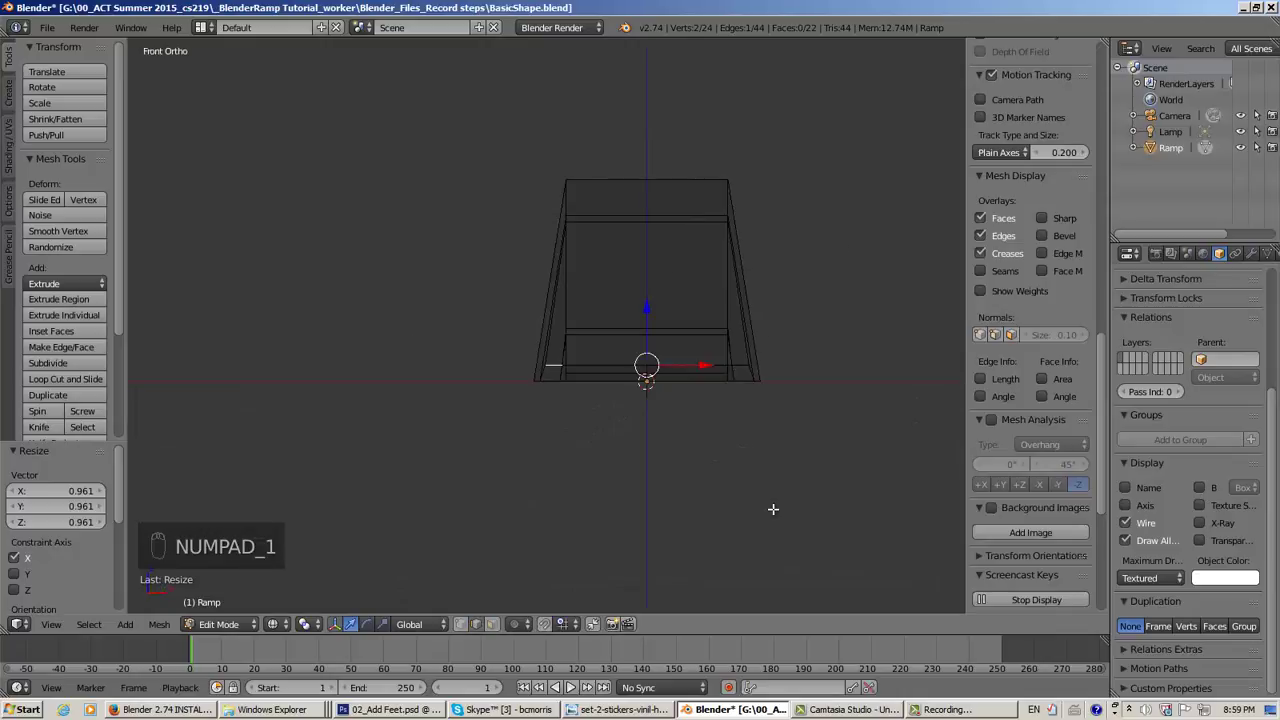
{"action": "scroll", "coordinate": [773, 509], "scroll_direction": "up", "scroll_amount": 5}
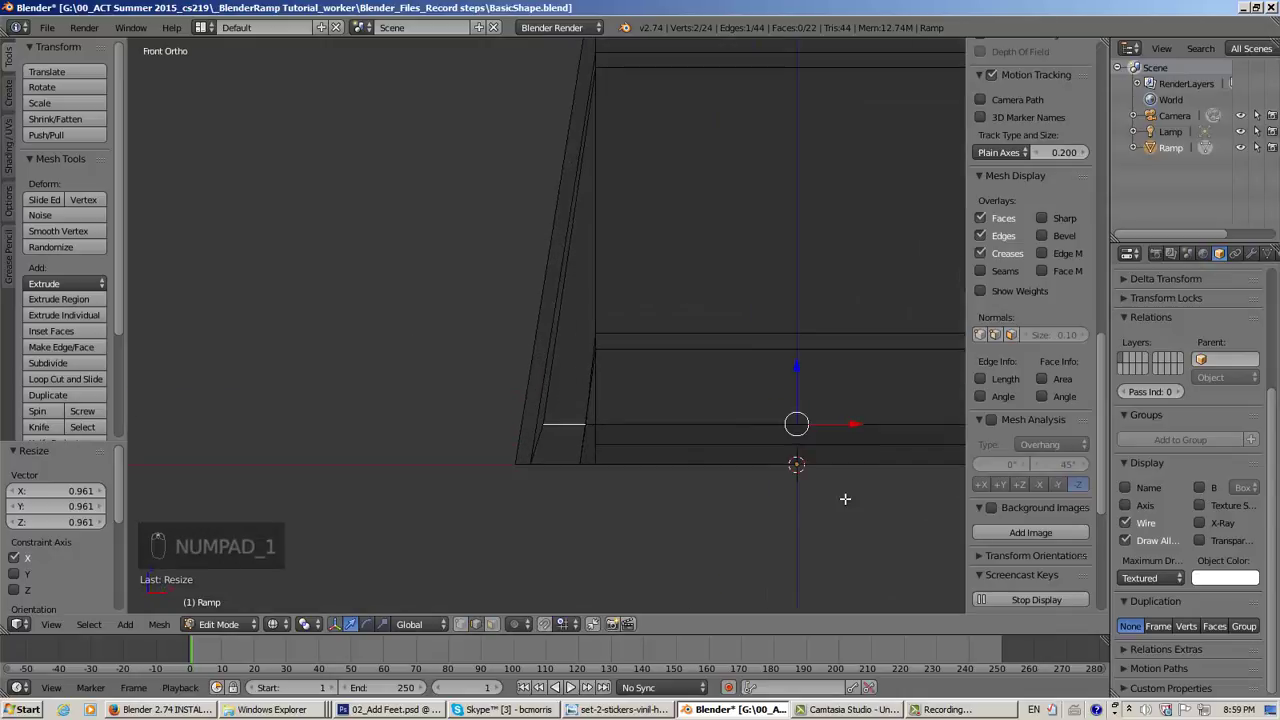
{"action": "middle_click_drag", "start_coordinate": [860, 491], "coordinate": [587, 510], "text": "shift"}
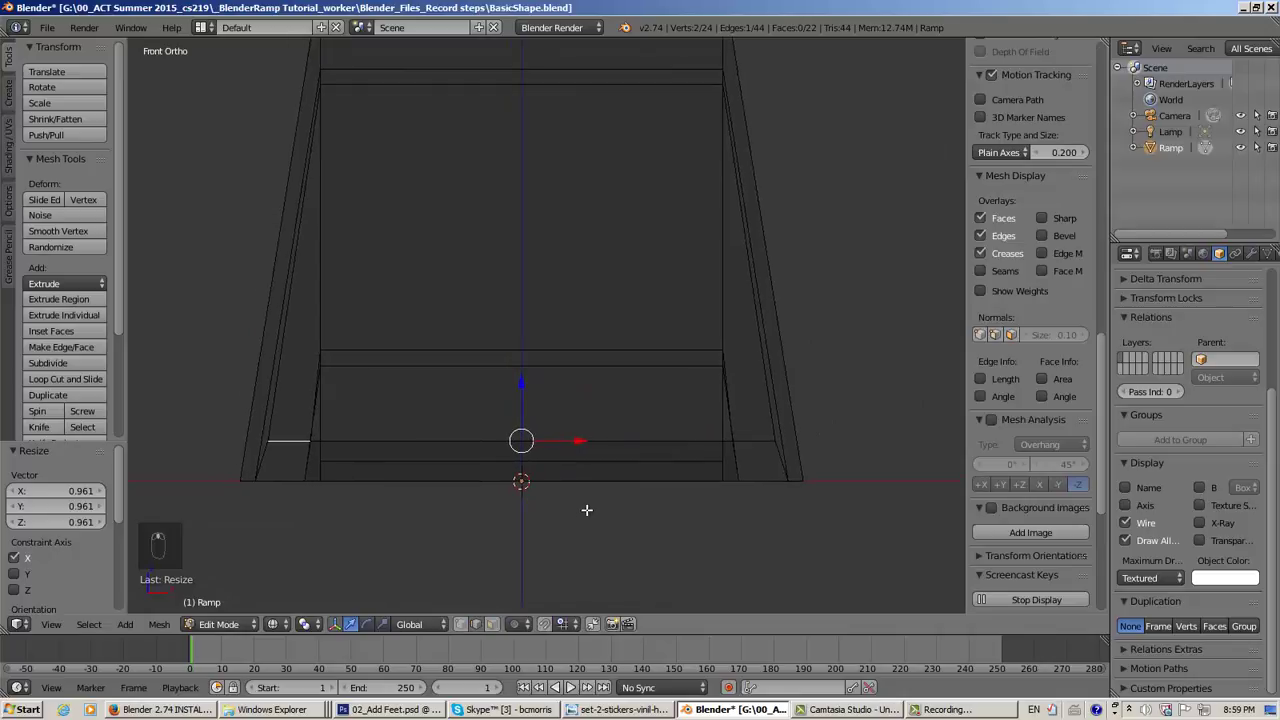
{"action": "scroll", "coordinate": [587, 510], "scroll_direction": "up", "scroll_amount": 1}
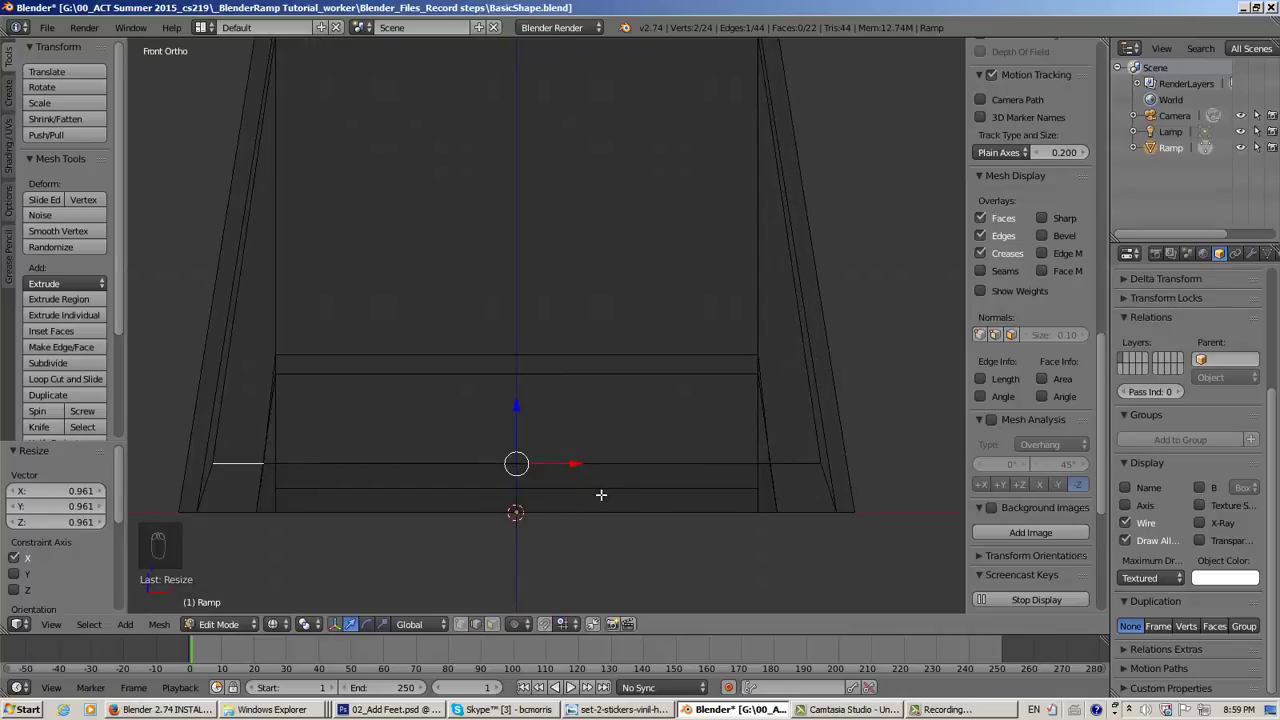
{"action": "key", "text": "s"}
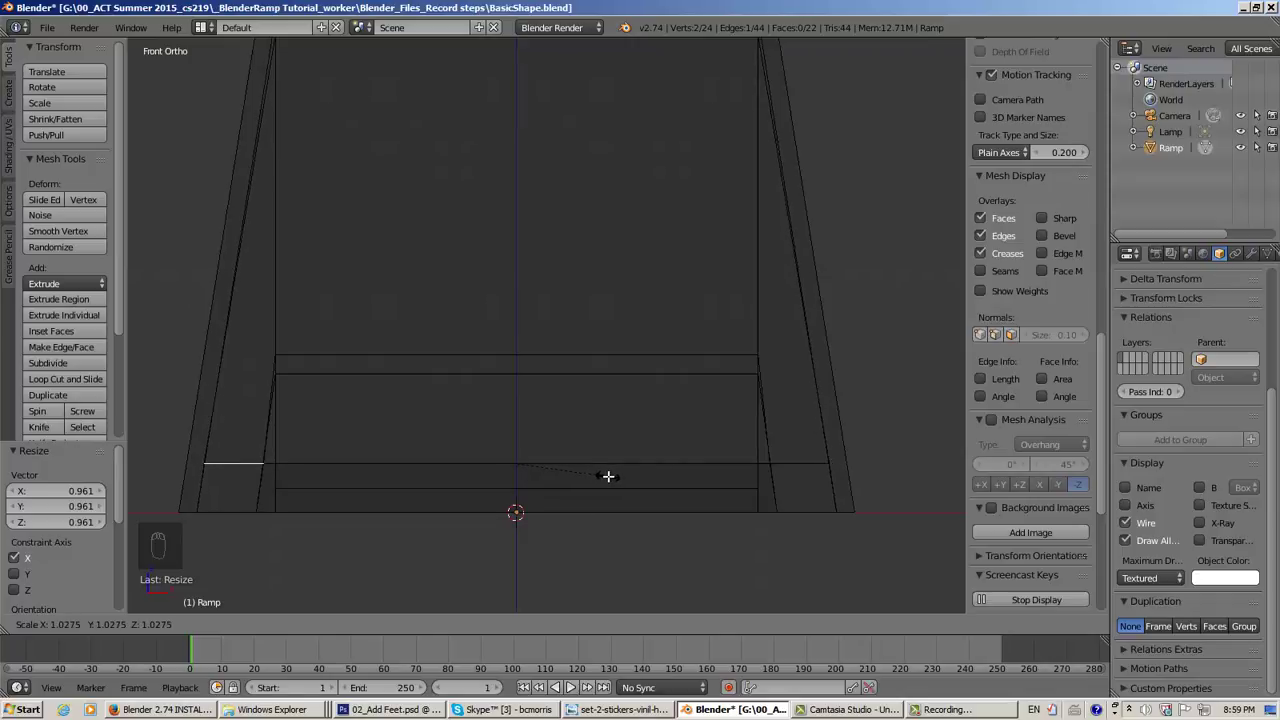
{"action": "left_click", "coordinate": [608, 476]}
Switch the ramp to solid shading in perspective and check the feet from an angled view
{"action": "scroll", "coordinate": [680, 526], "scroll_direction": "down", "scroll_amount": 4}
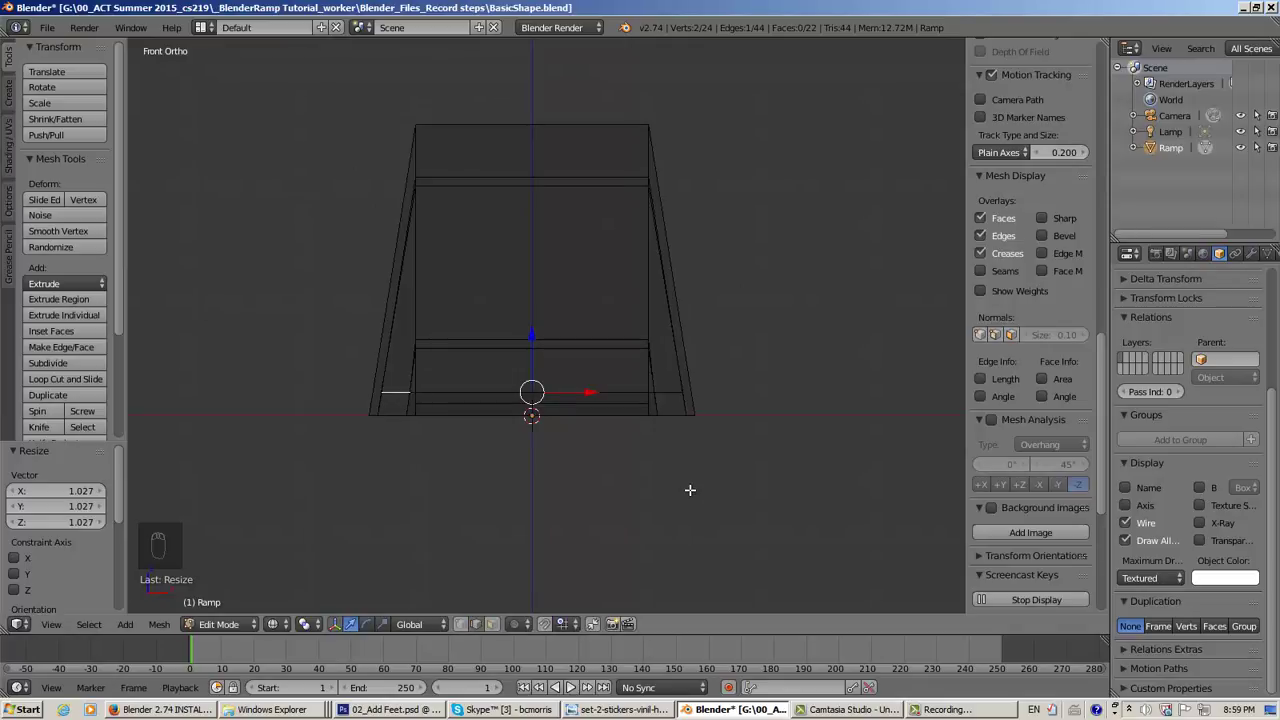
{"action": "scroll", "coordinate": [754, 459], "scroll_direction": "up", "scroll_amount": 2}
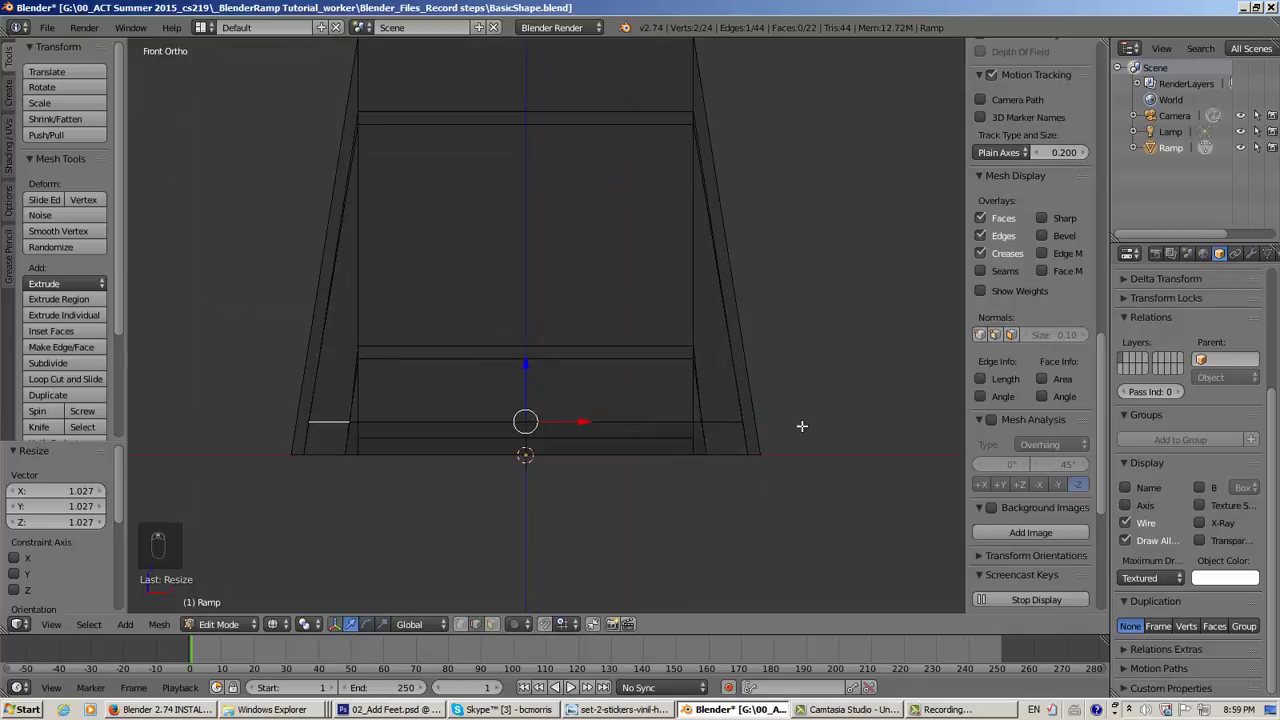
{"action": "middle_click_drag", "start_coordinate": [802, 426], "coordinate": [799, 494], "text": "shift"}
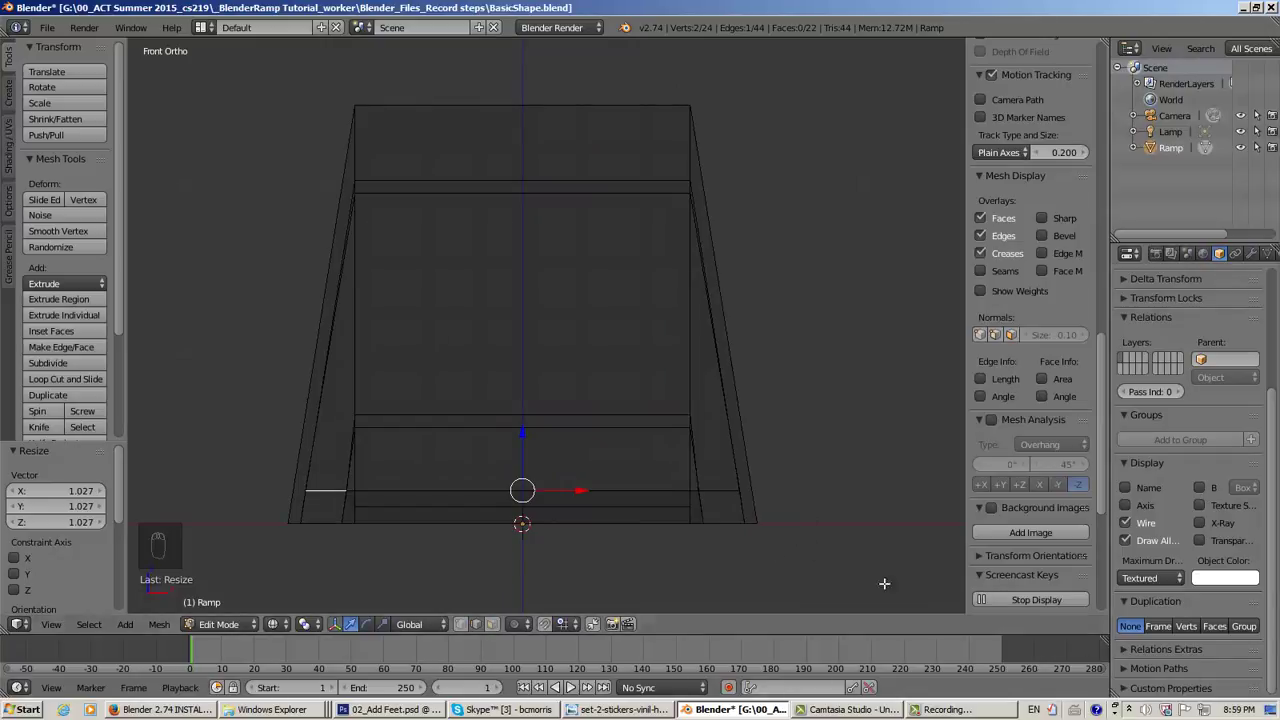
{"action": "key", "text": "KP_5"}
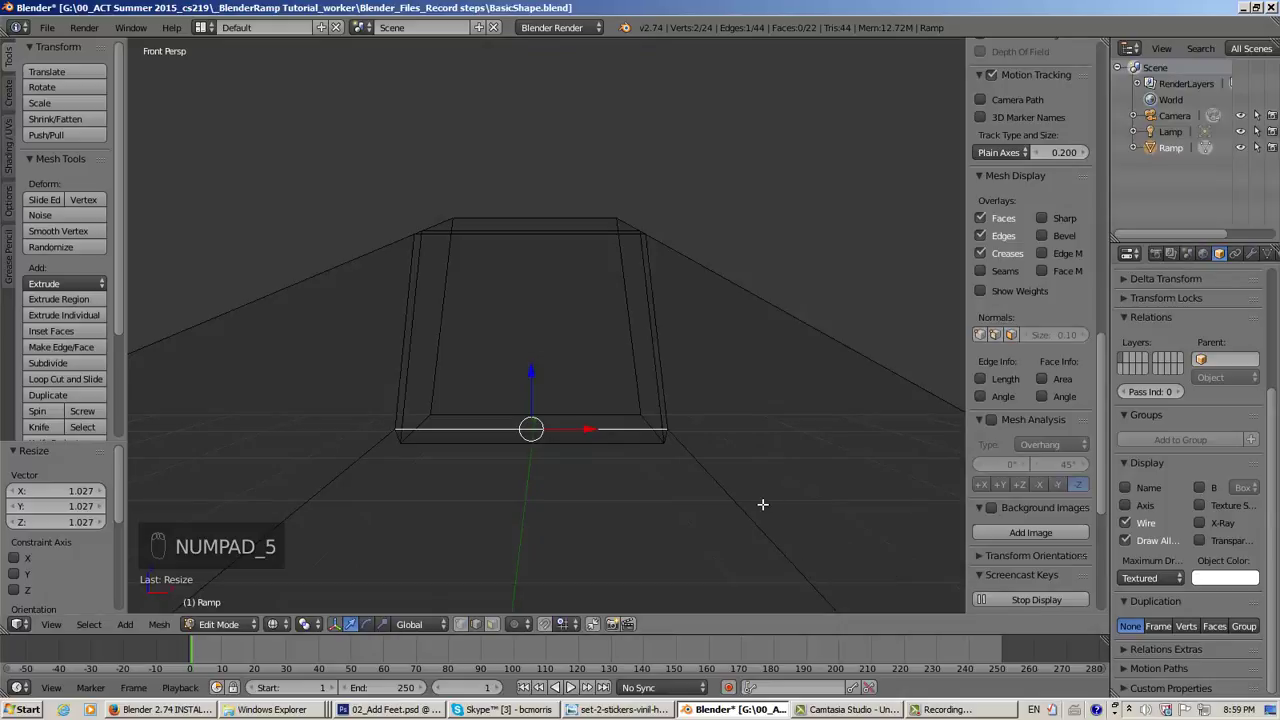
{"action": "scroll", "coordinate": [762, 504], "scroll_direction": "down", "scroll_amount": 1}
{"action": "key", "text": "z"}
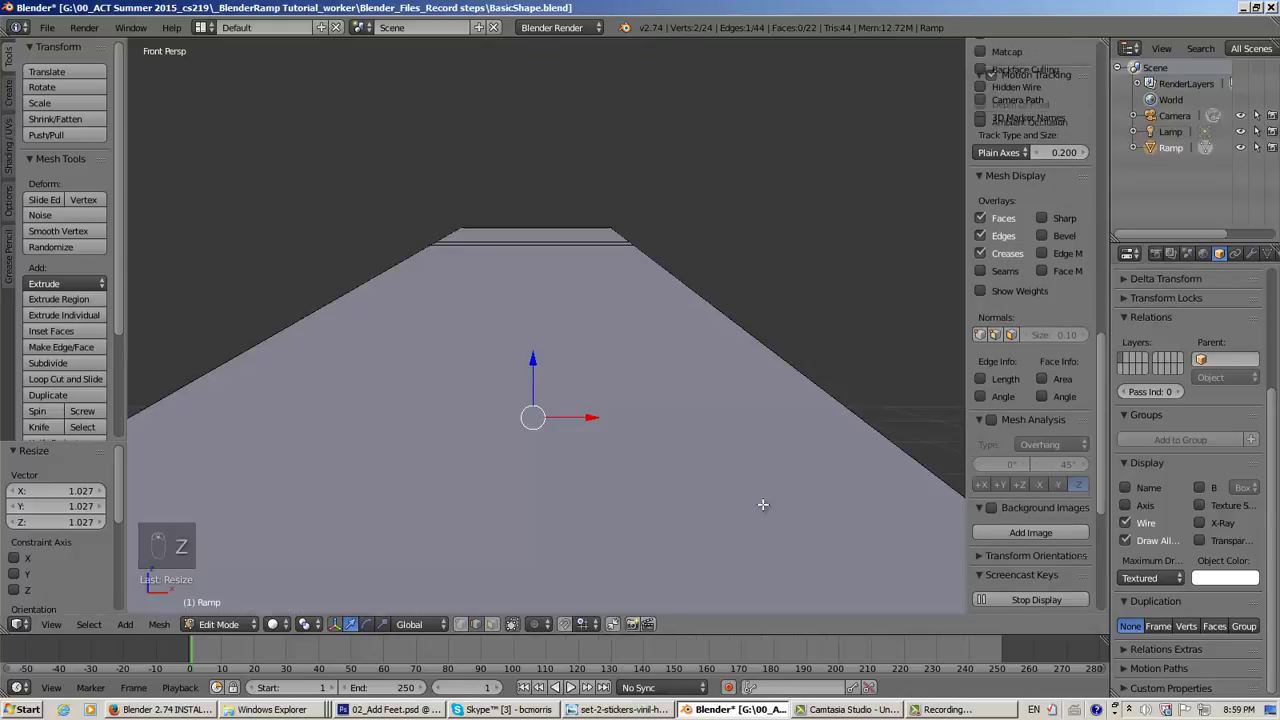
{"action": "middle_click_drag", "start_coordinate": [762, 504], "coordinate": [690, 472]}
Save the scene as a new file named 02_Feet.blend in the Blender_Files_Record steps folder
{"action": "left_click", "coordinate": [47, 27]}
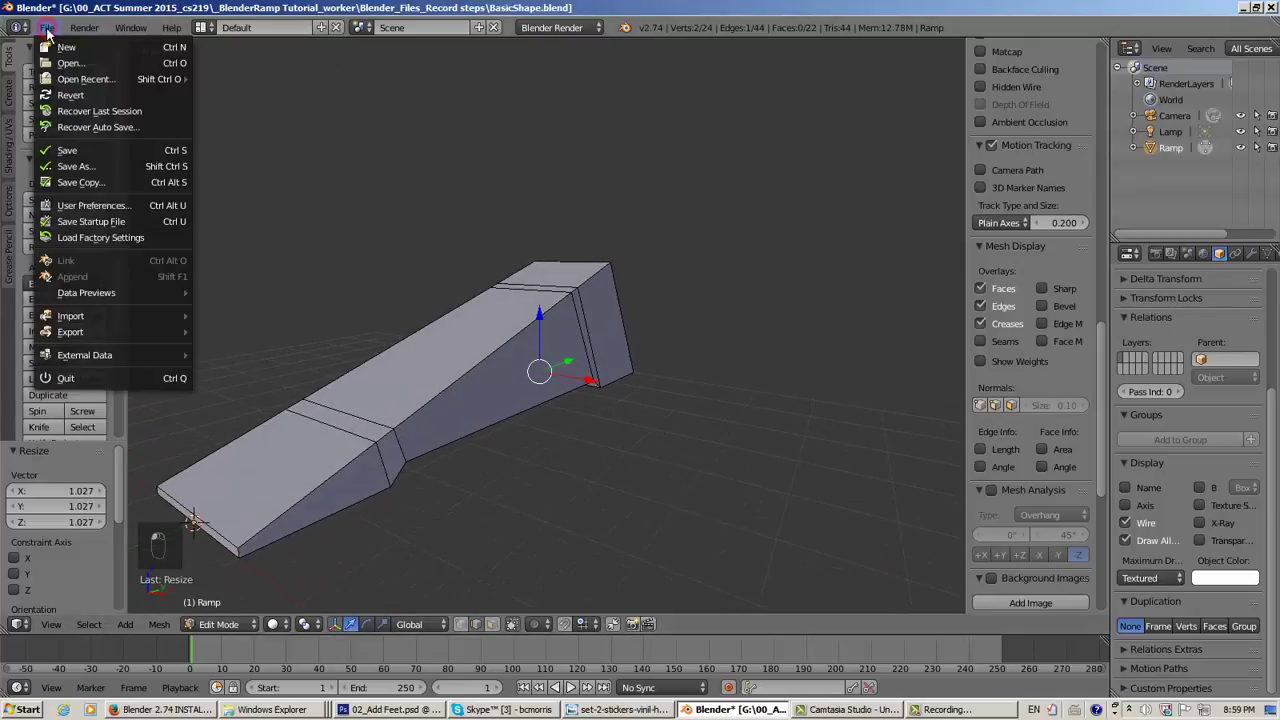
{"action": "left_click", "coordinate": [67, 166]}
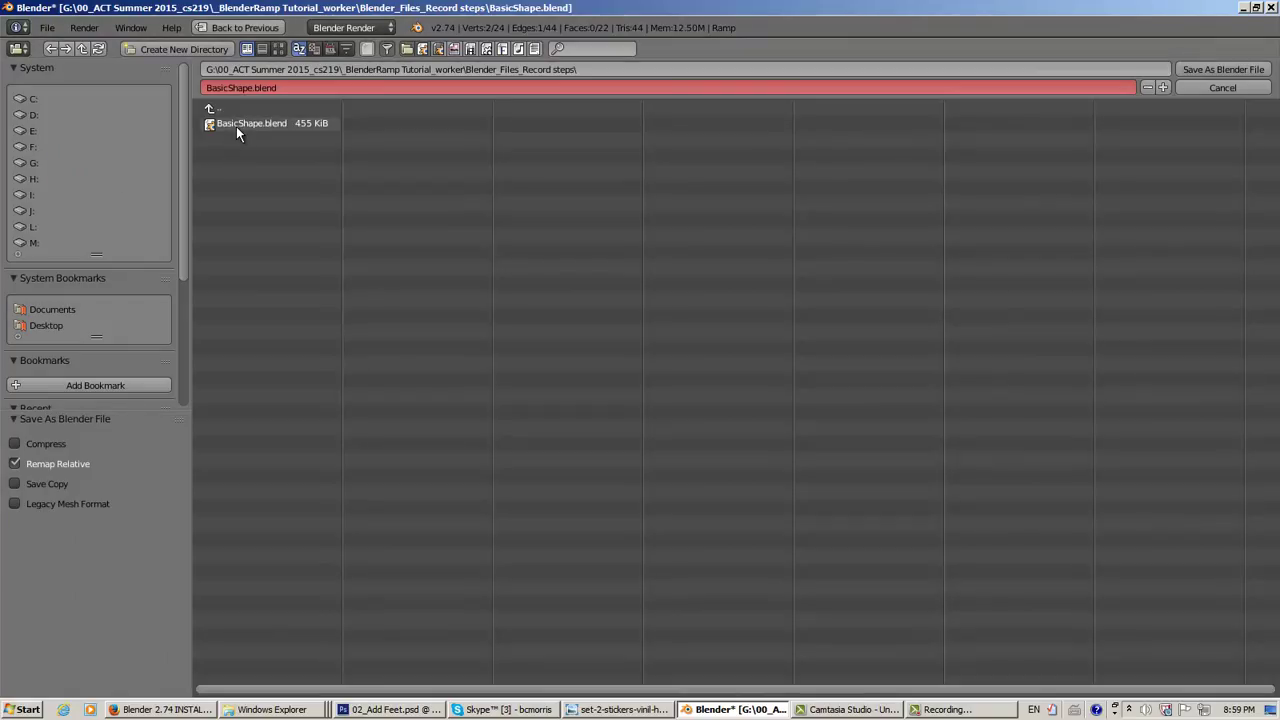
{"action": "left_click", "coordinate": [236, 126]}
{"action": "left_click", "coordinate": [249, 88]}
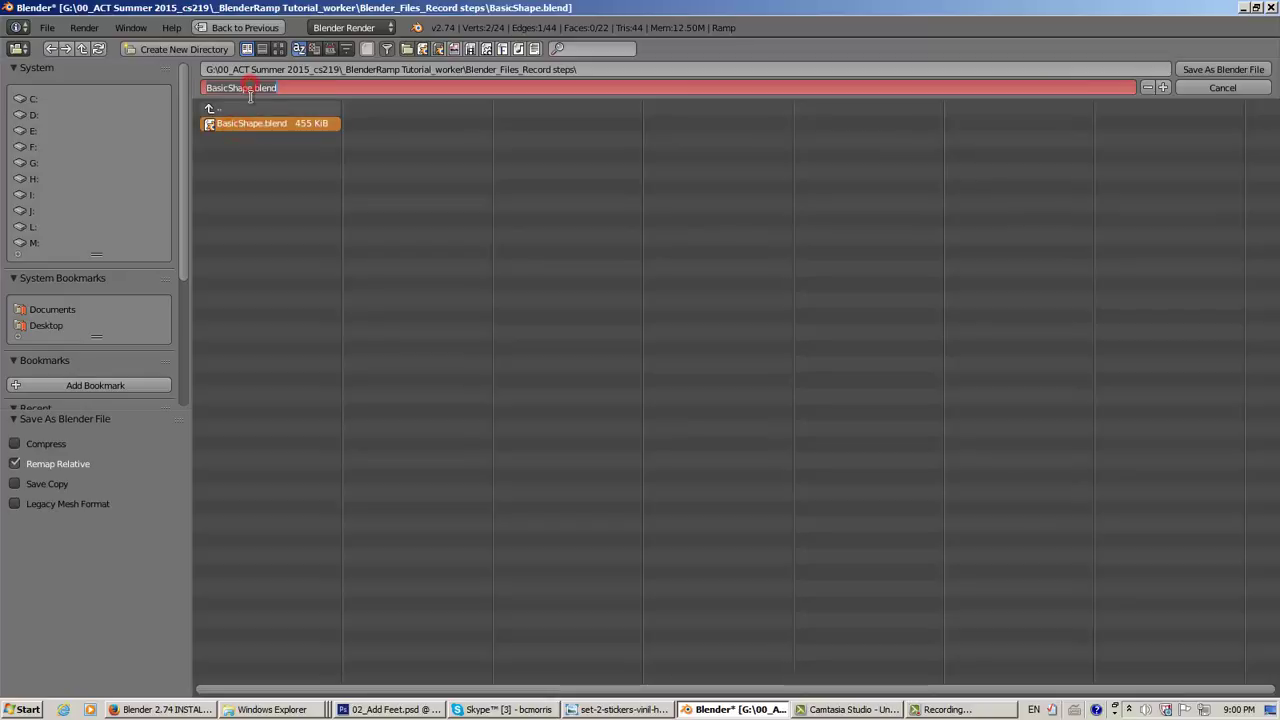
{"action": "left_click", "coordinate": [250, 87]}
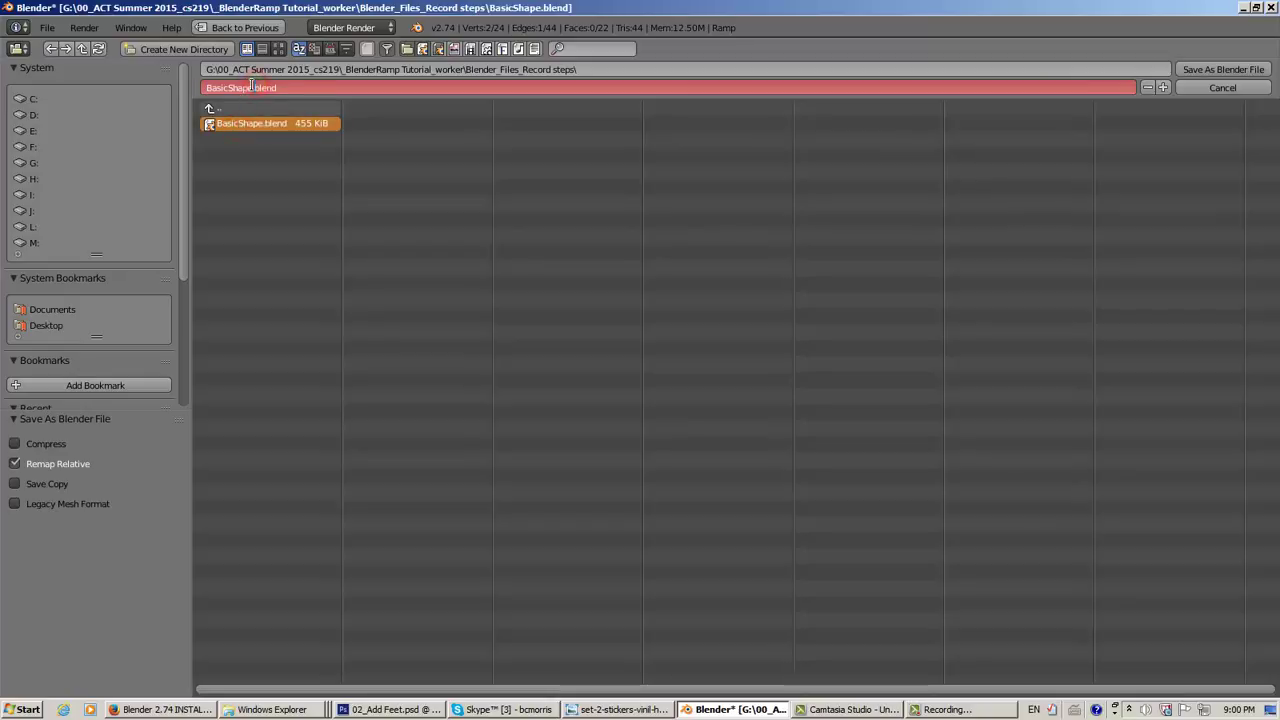
{"action": "key", "text": "BackSpace"}
{"action": "key", "text": "BackSpace"}
{"action": "key", "text": "BackSpace"}
{"action": "key", "text": "BackSpace"}
{"action": "type", "text": "Fee"}
{"action": "type", "text": "02"}
{"action": "type", "text": "_"}
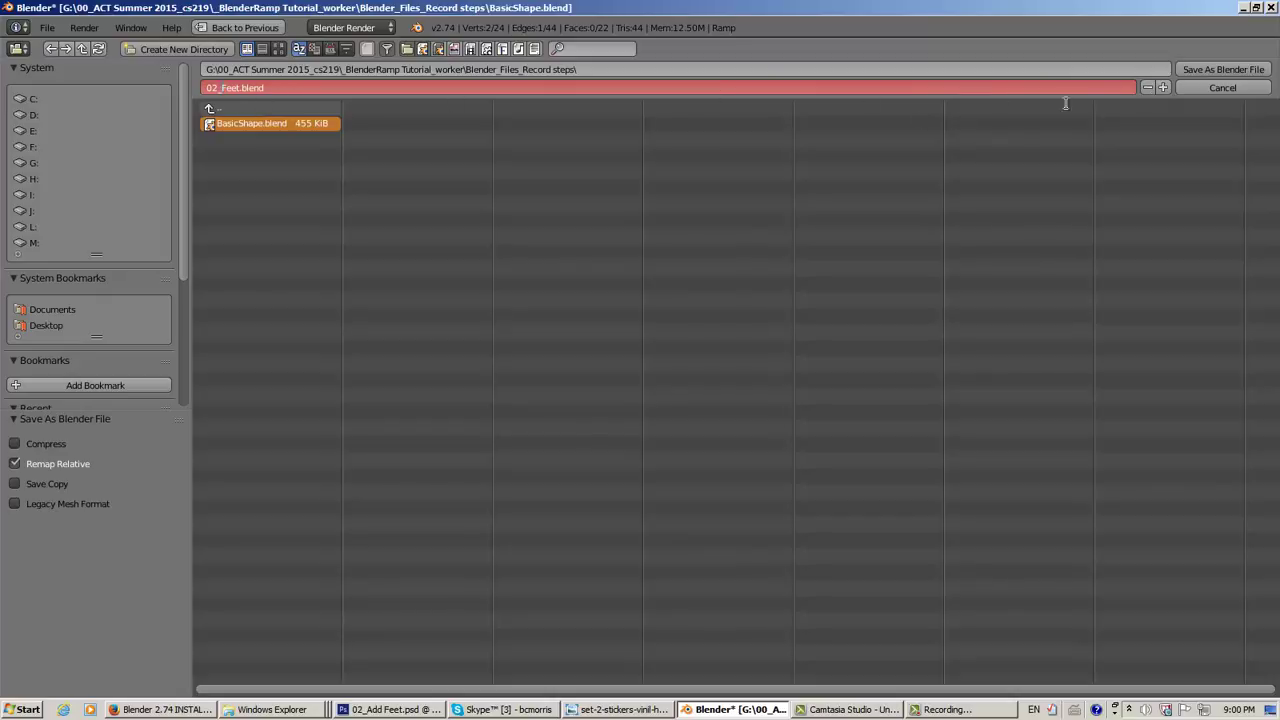
{"action": "left_click", "coordinate": [1211, 69]}
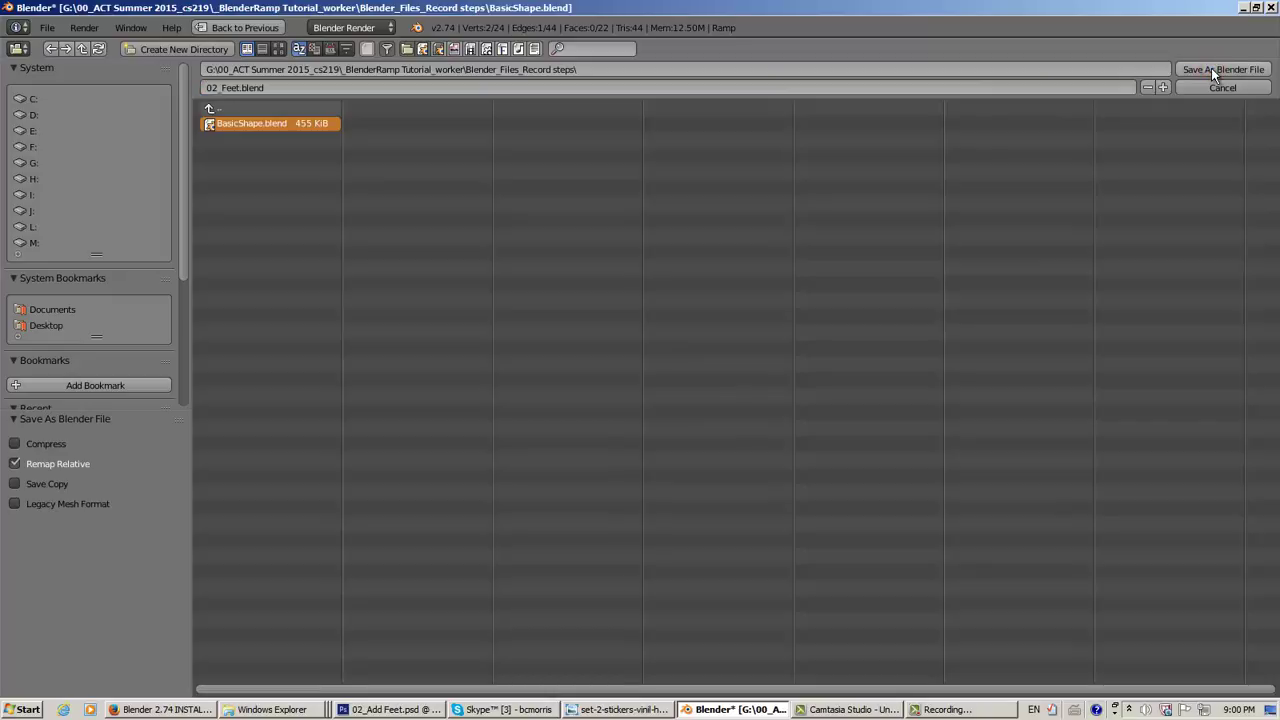